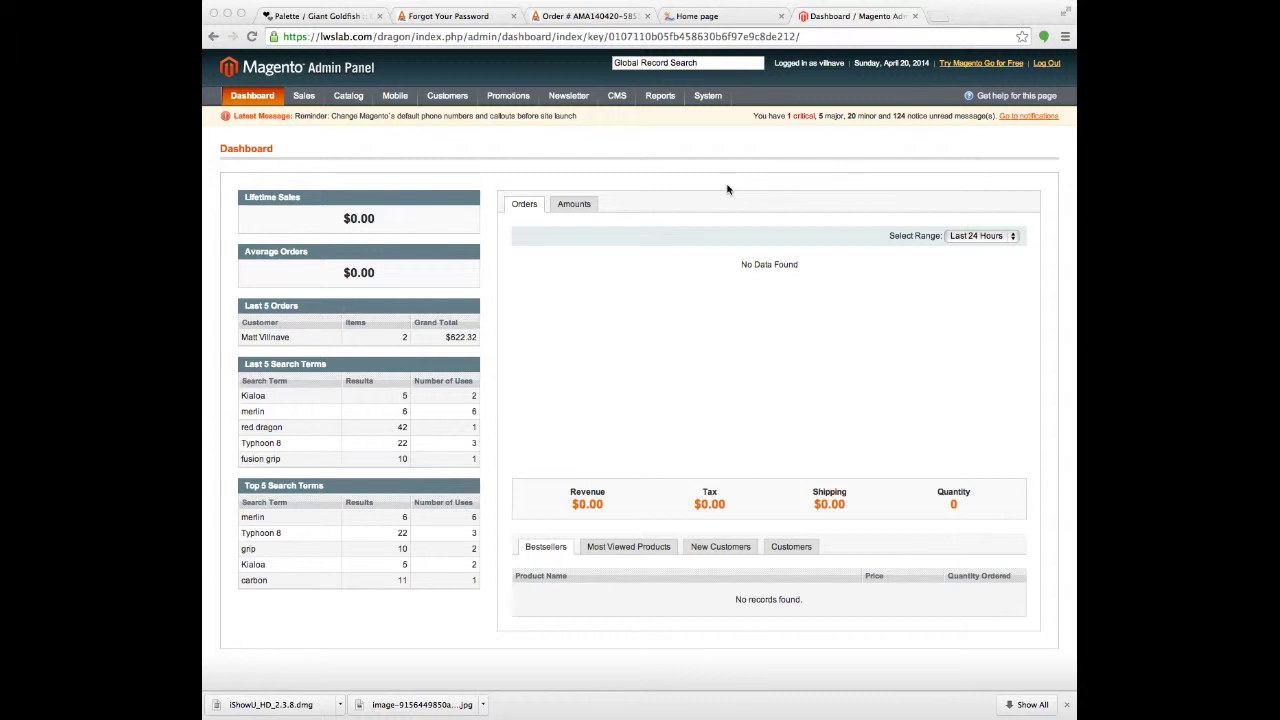
Switch to the storefront's home page and open the Men's Apparel category
click(716, 18)
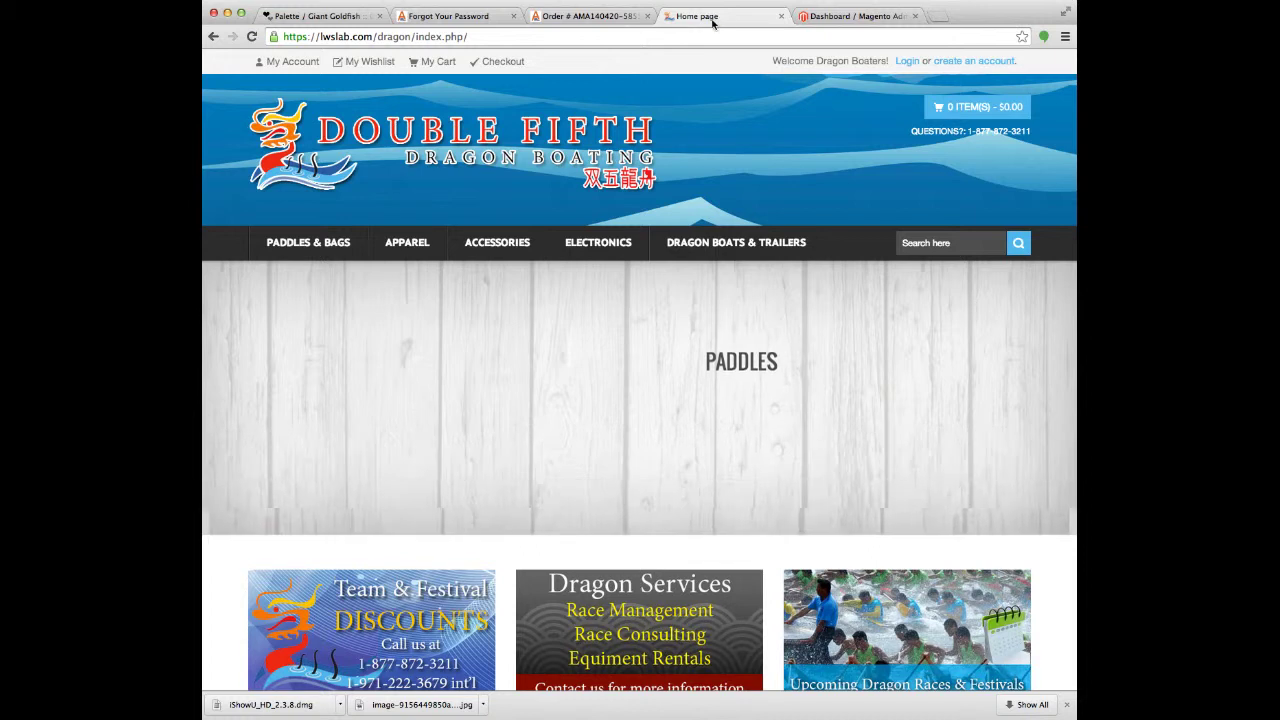
scroll(640, 300, down, 3)
scroll(369, 157, up, 1)
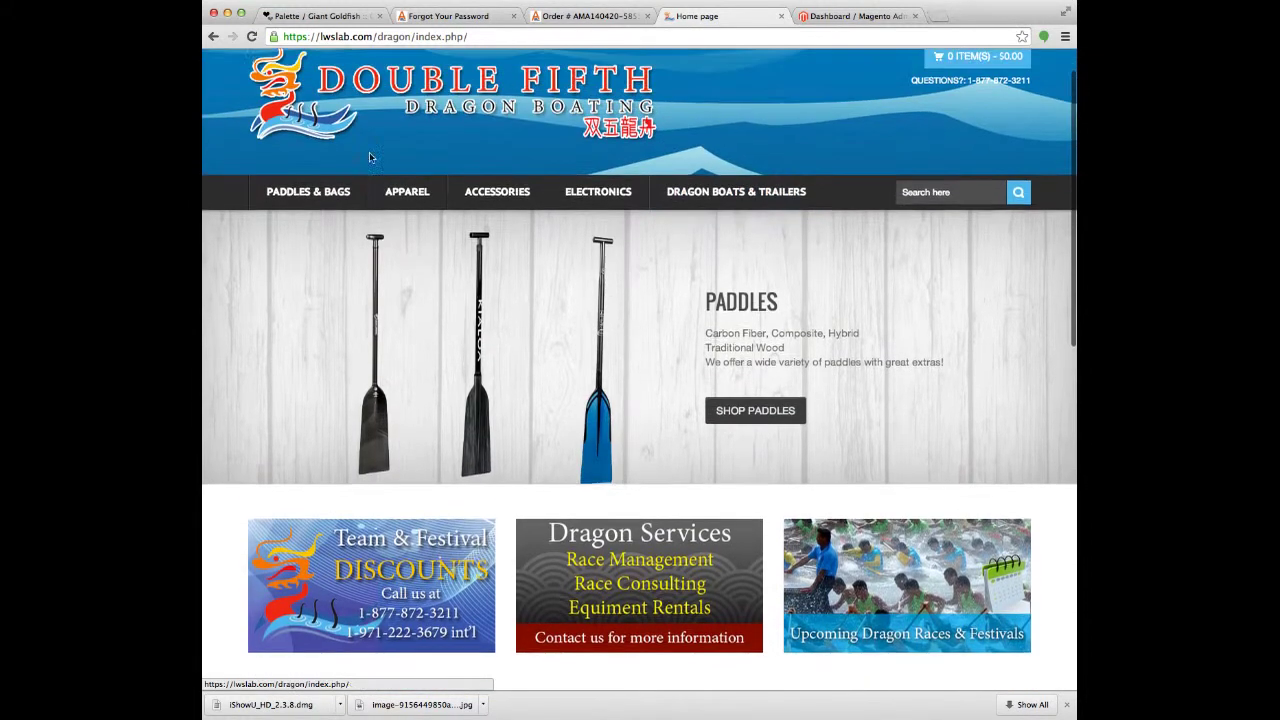
mouse_move(389, 201)
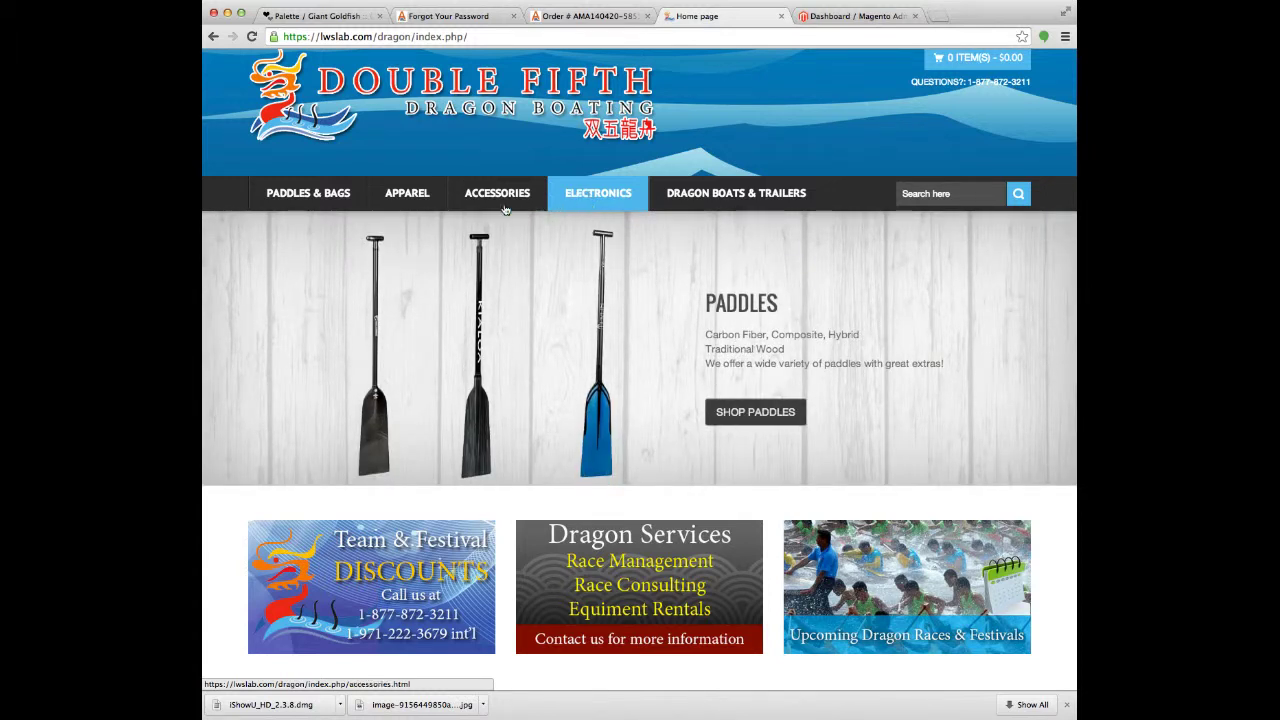
mouse_move(328, 203)
click(424, 232)
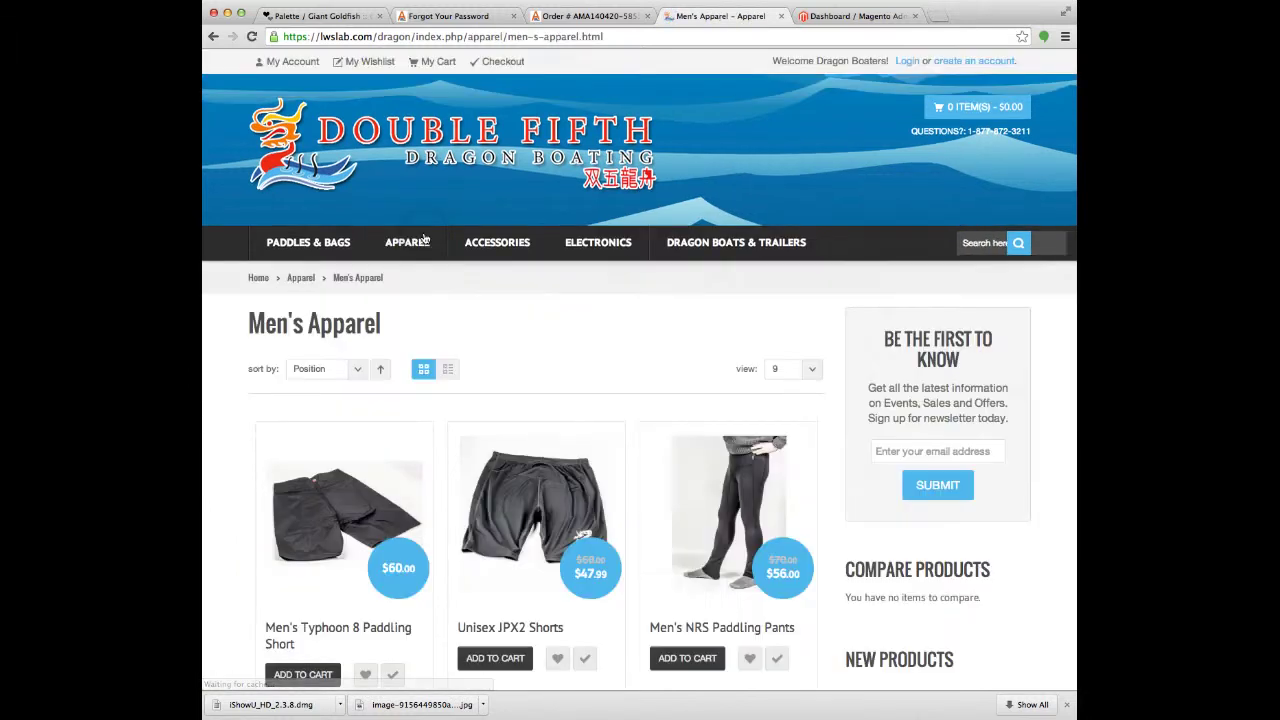
scroll(597, 345, down, 3)
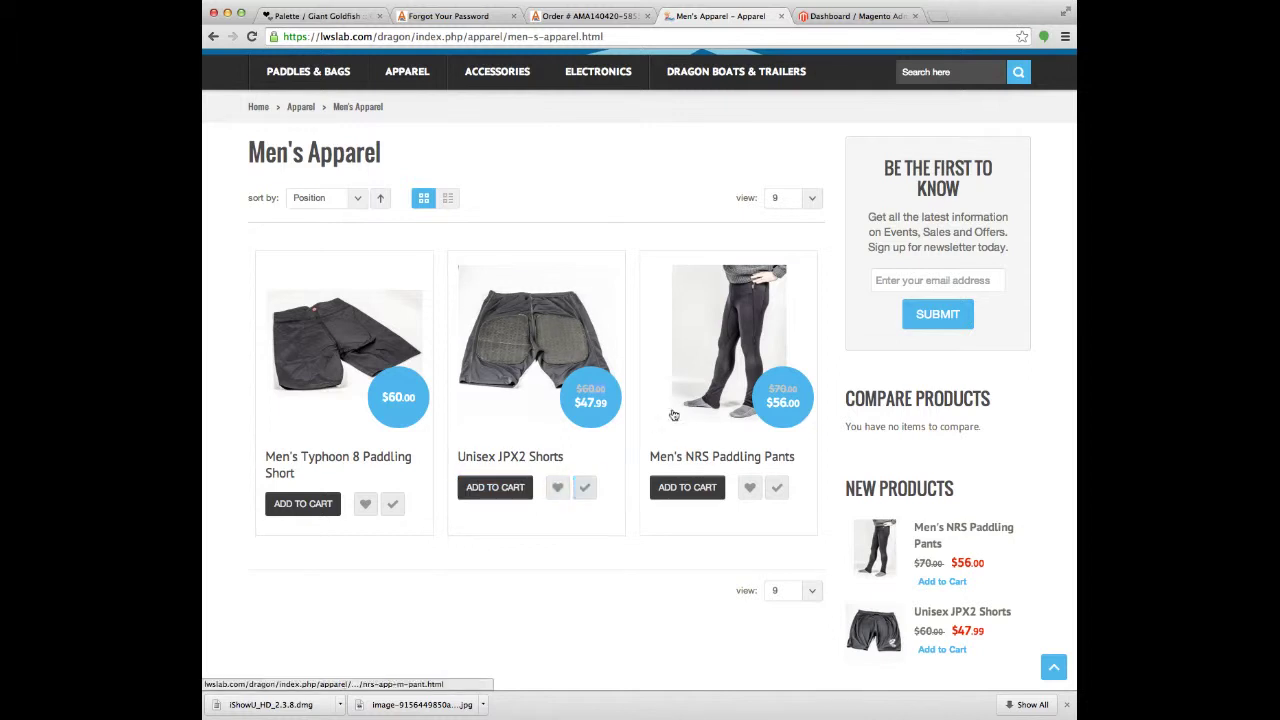
Examine the items-per-page and sorting options of Men's Apparel and compare its list and grid layouts
click(811, 198)
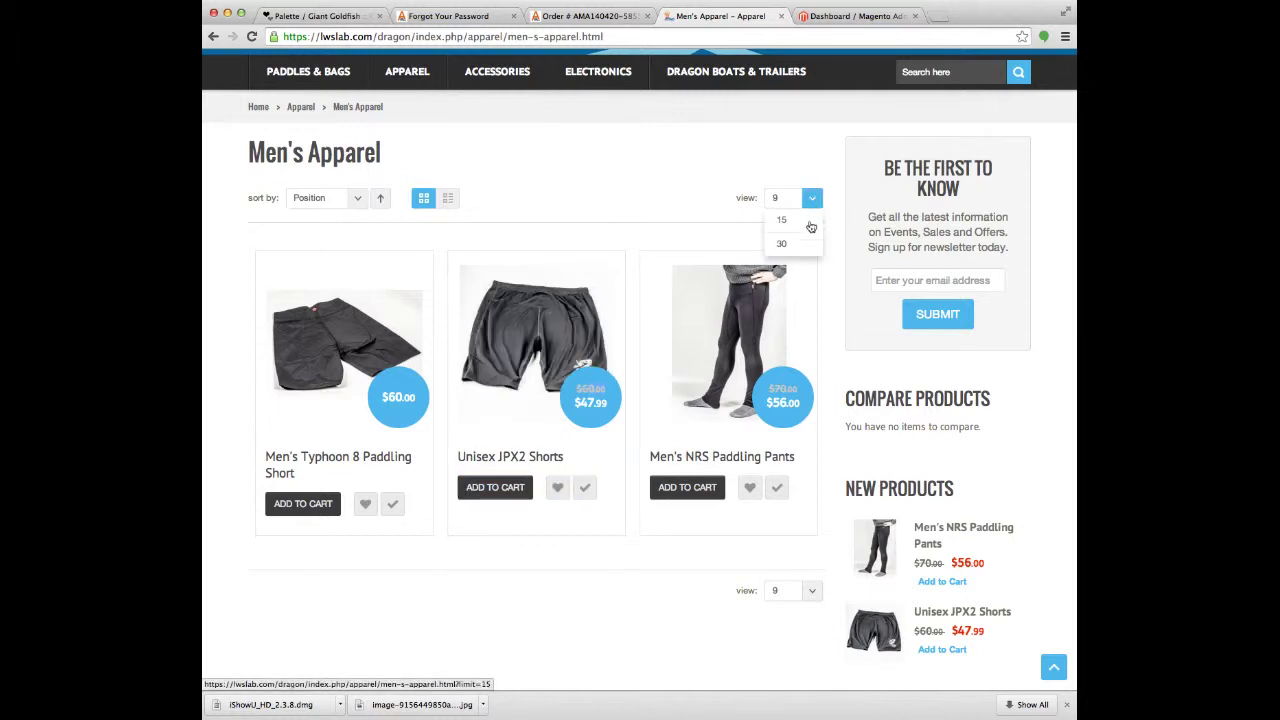
click(811, 197)
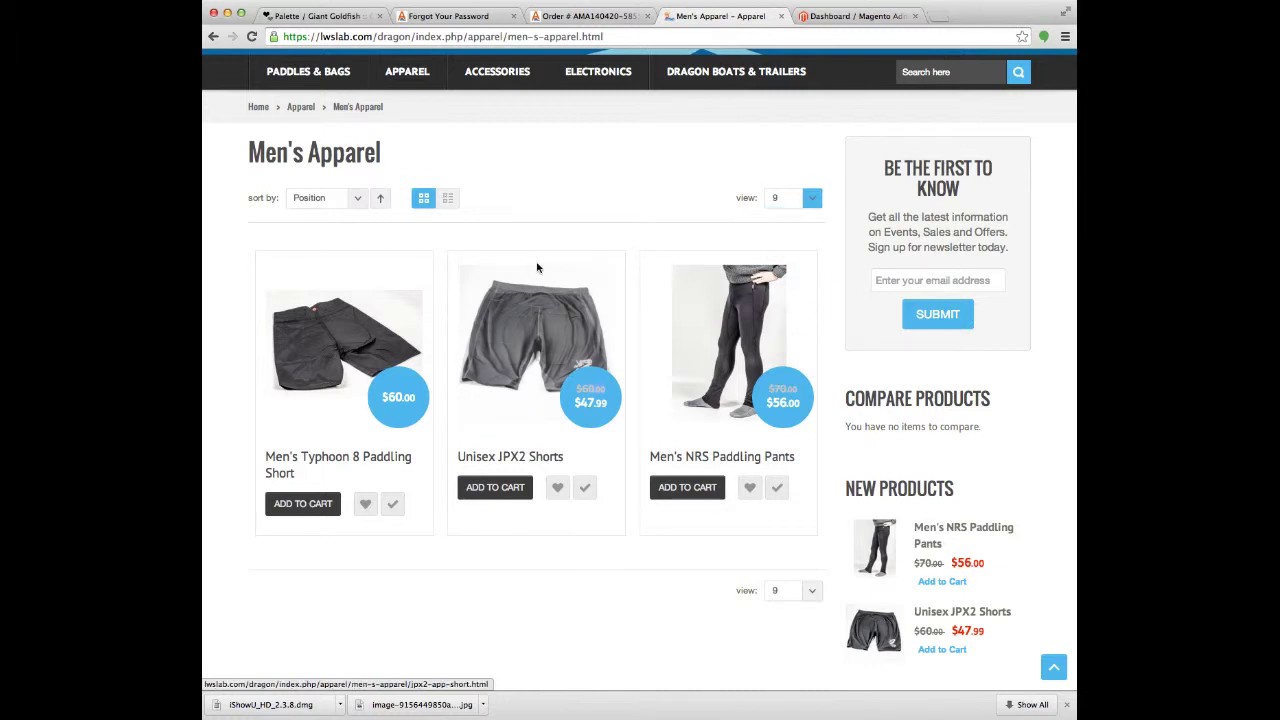
click(450, 200)
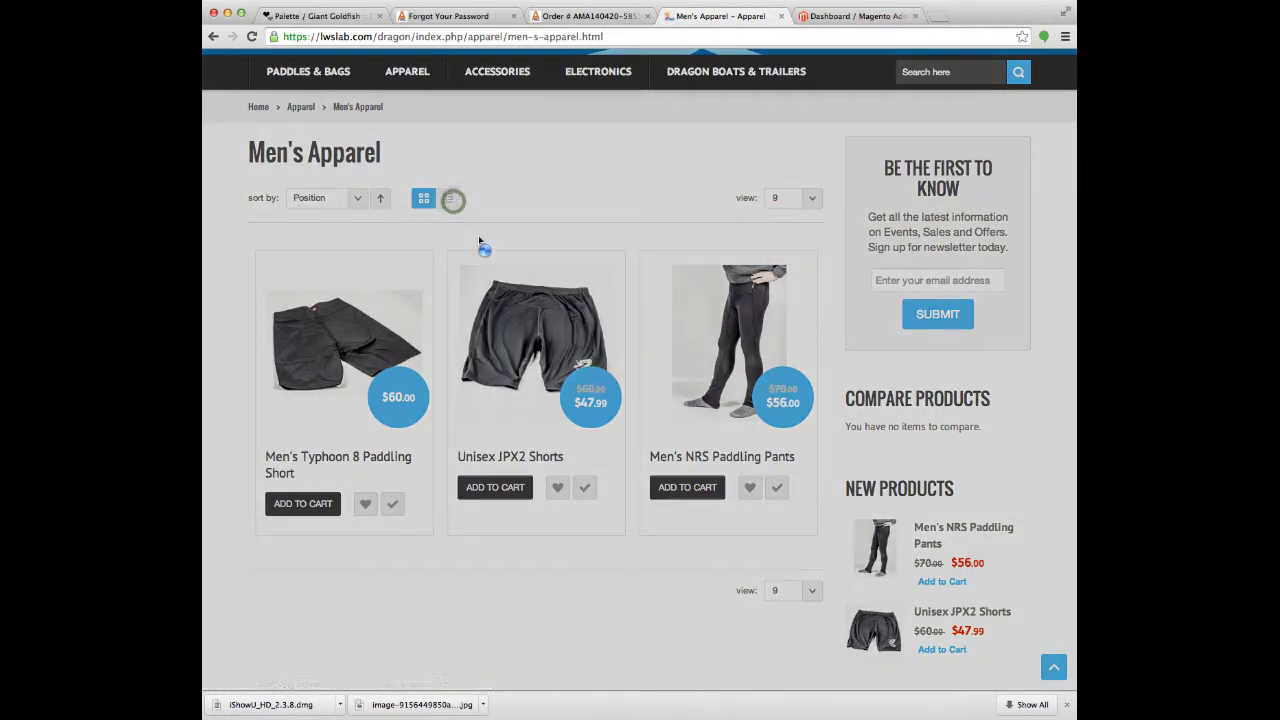
scroll(543, 398, down, 5)
scroll(543, 398, down, 5)
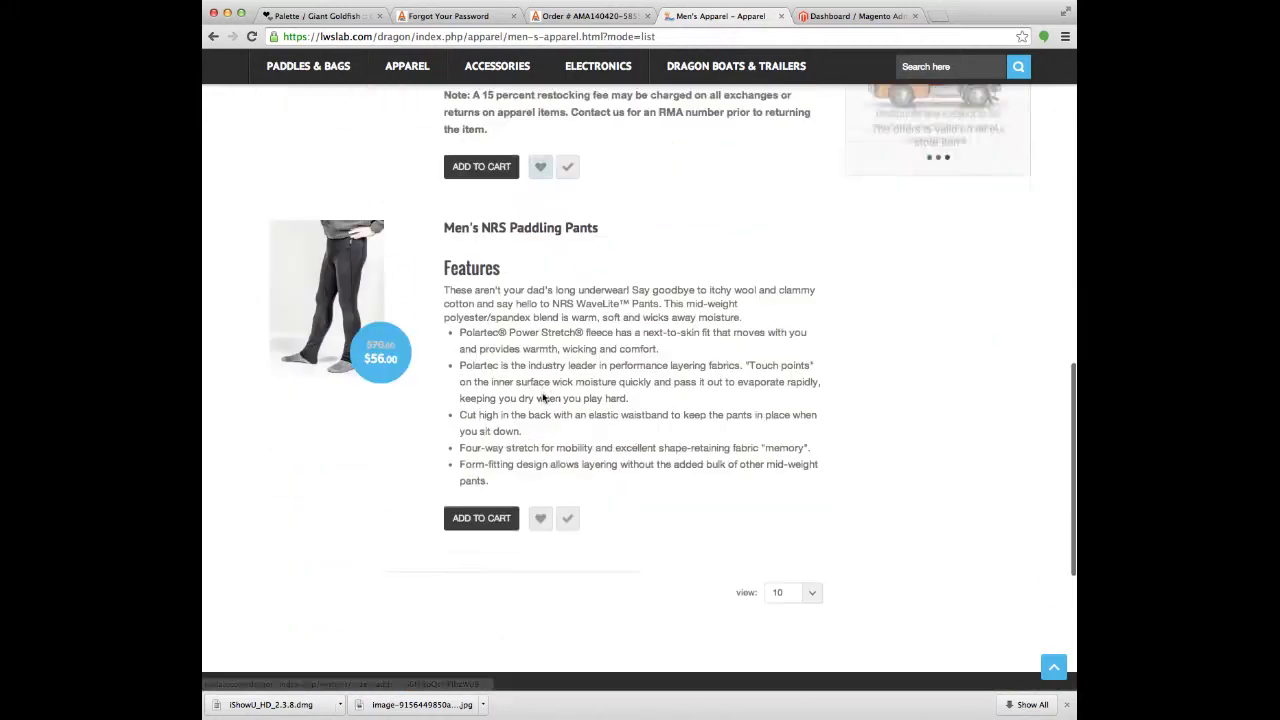
scroll(543, 398, up, 8)
scroll(543, 398, up, 4)
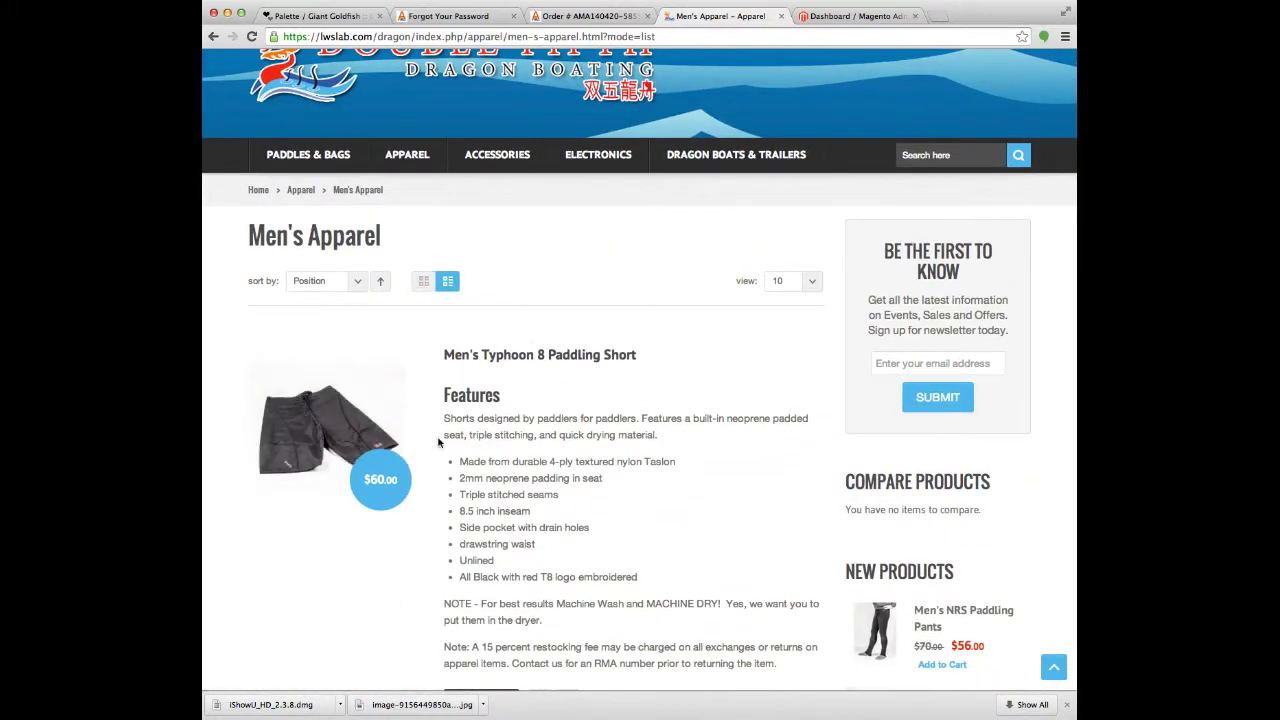
click(423, 281)
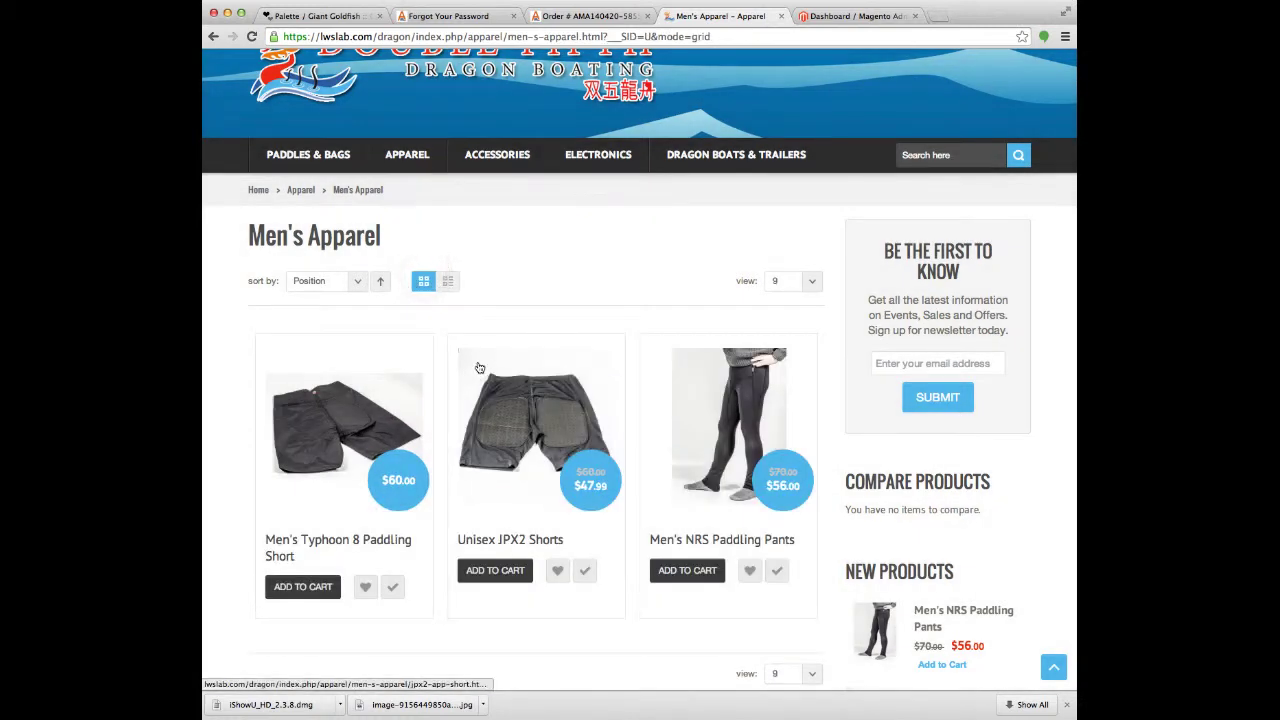
click(357, 281)
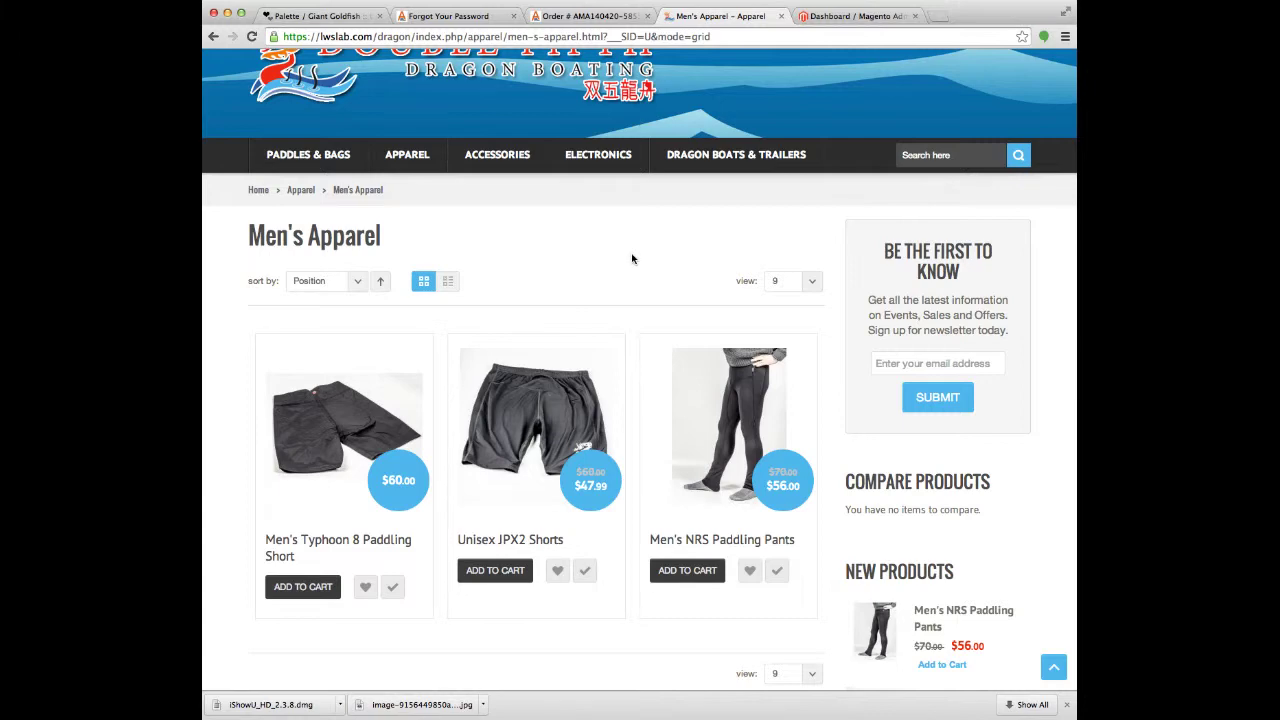
Return to the store's home page and look through the Manufacturers logo carousel
click(365, 86)
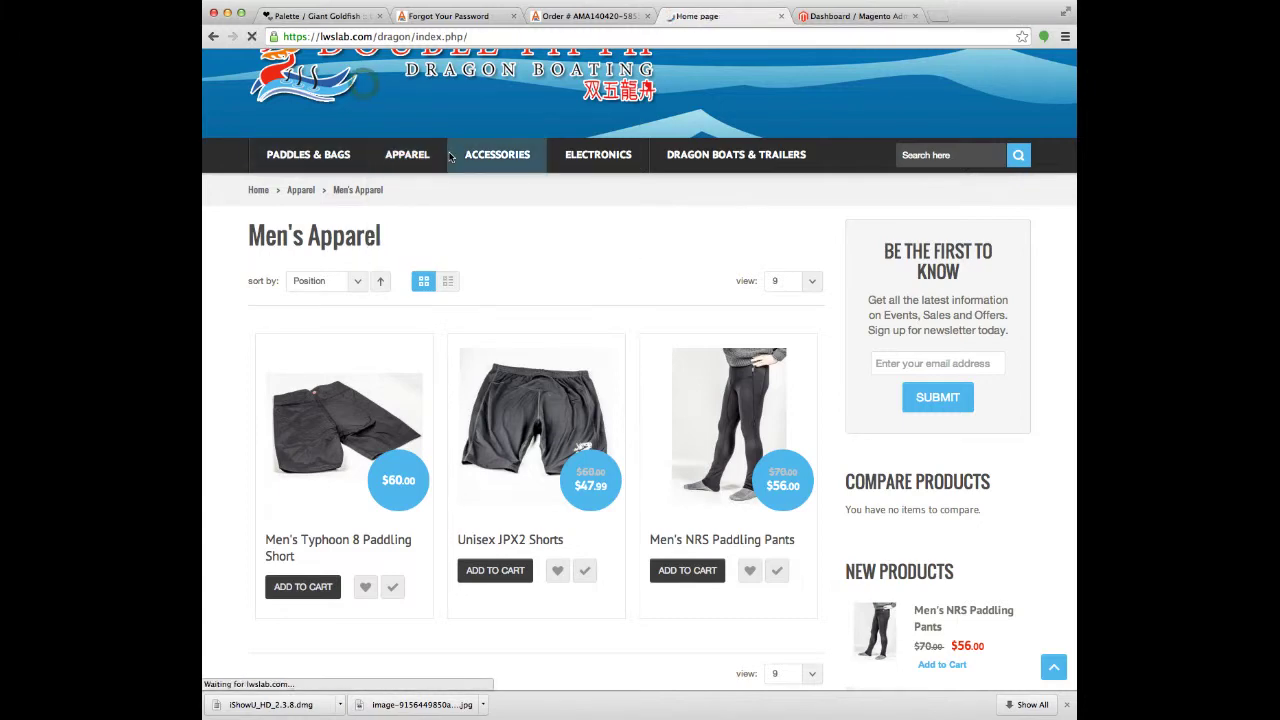
scroll(829, 397, down, 15)
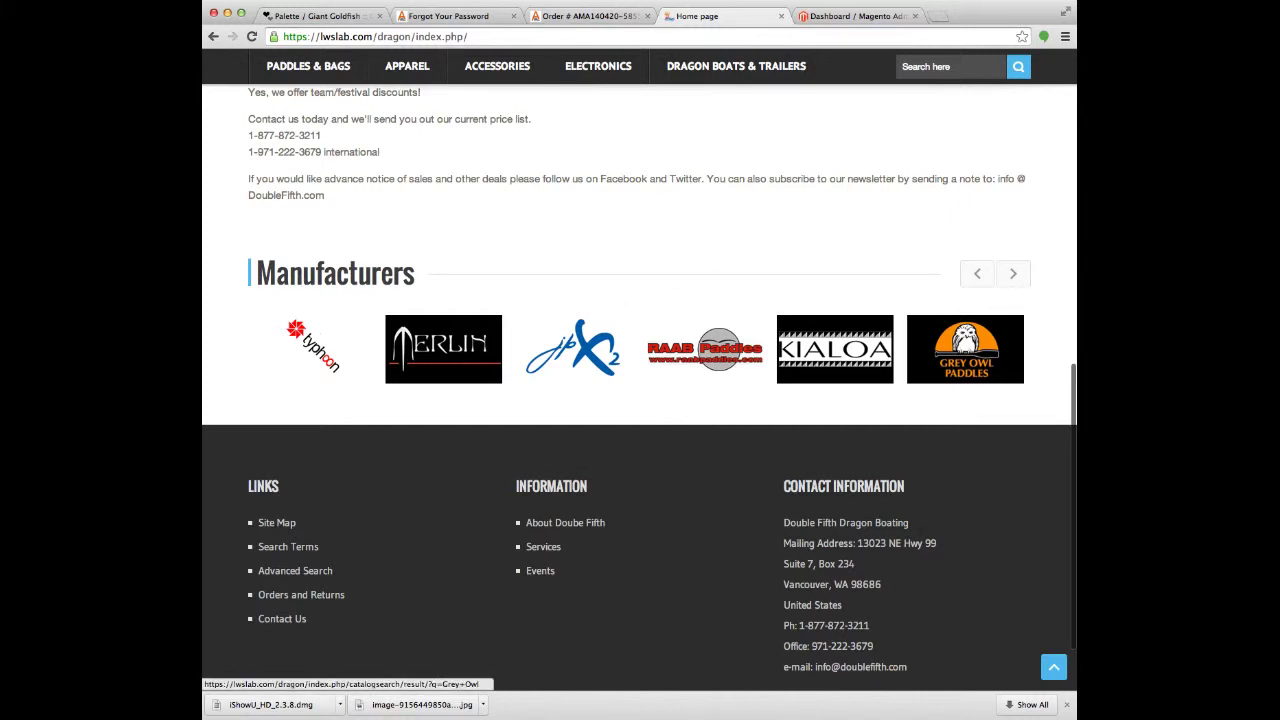
click(1013, 274)
click(1010, 274)
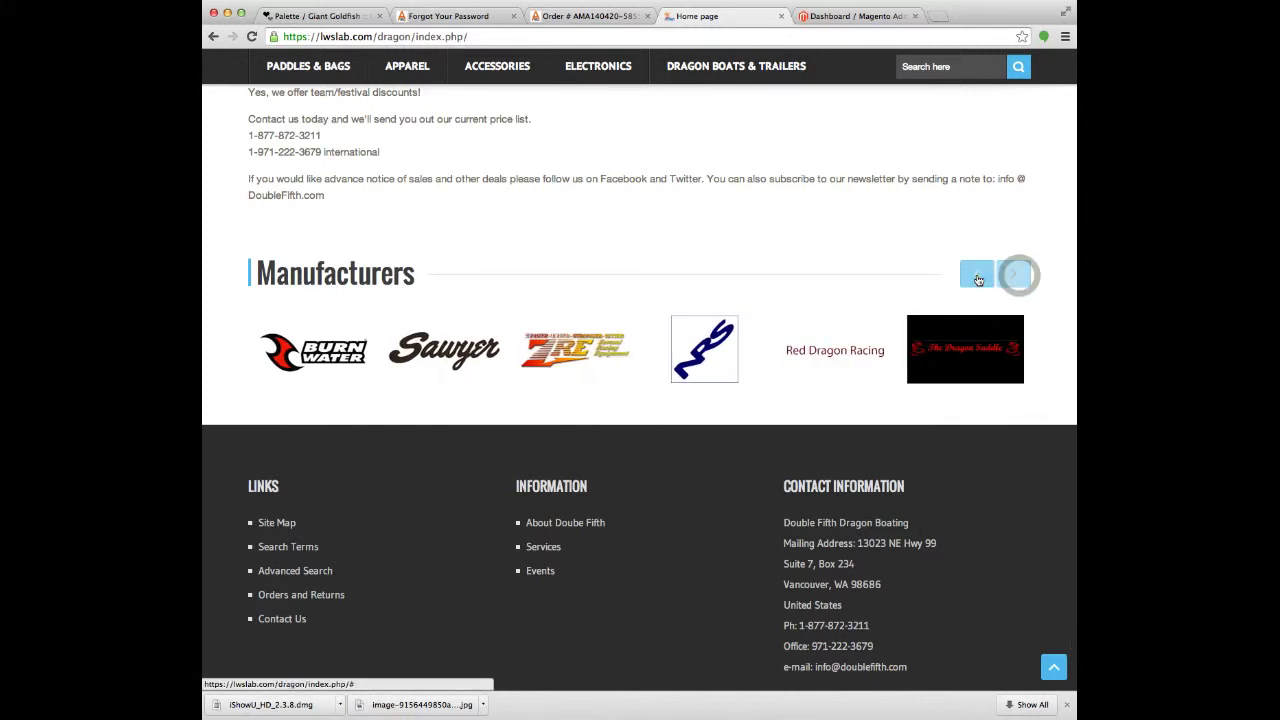
click(978, 277)
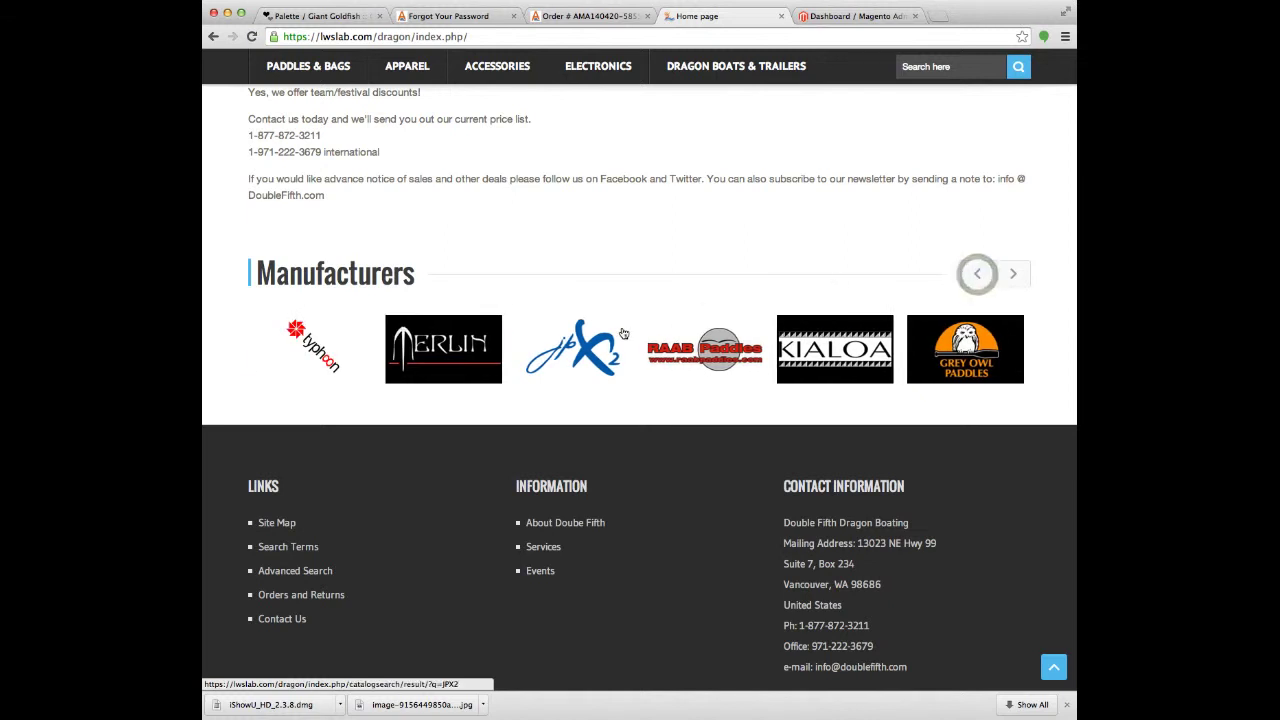
Show the products of manufacturer JPX2 and open the Unisex JPX2 Shorts product page
click(573, 352)
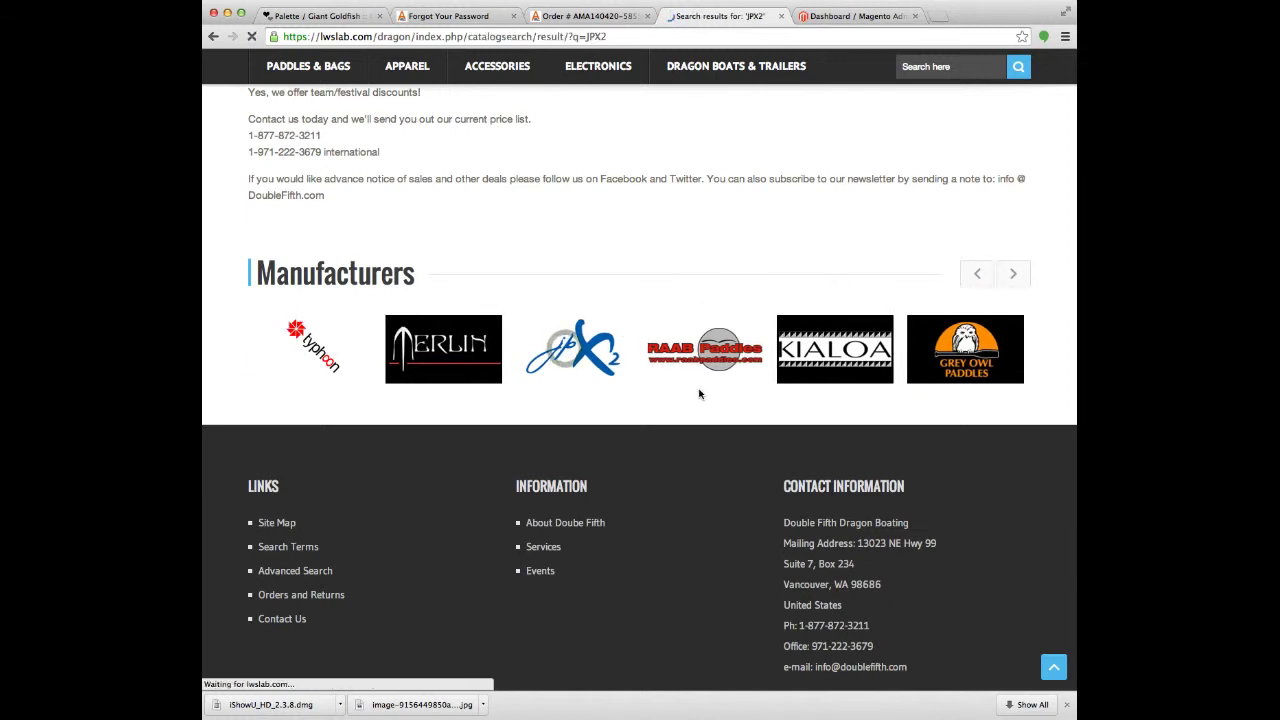
scroll(691, 449, down, 3)
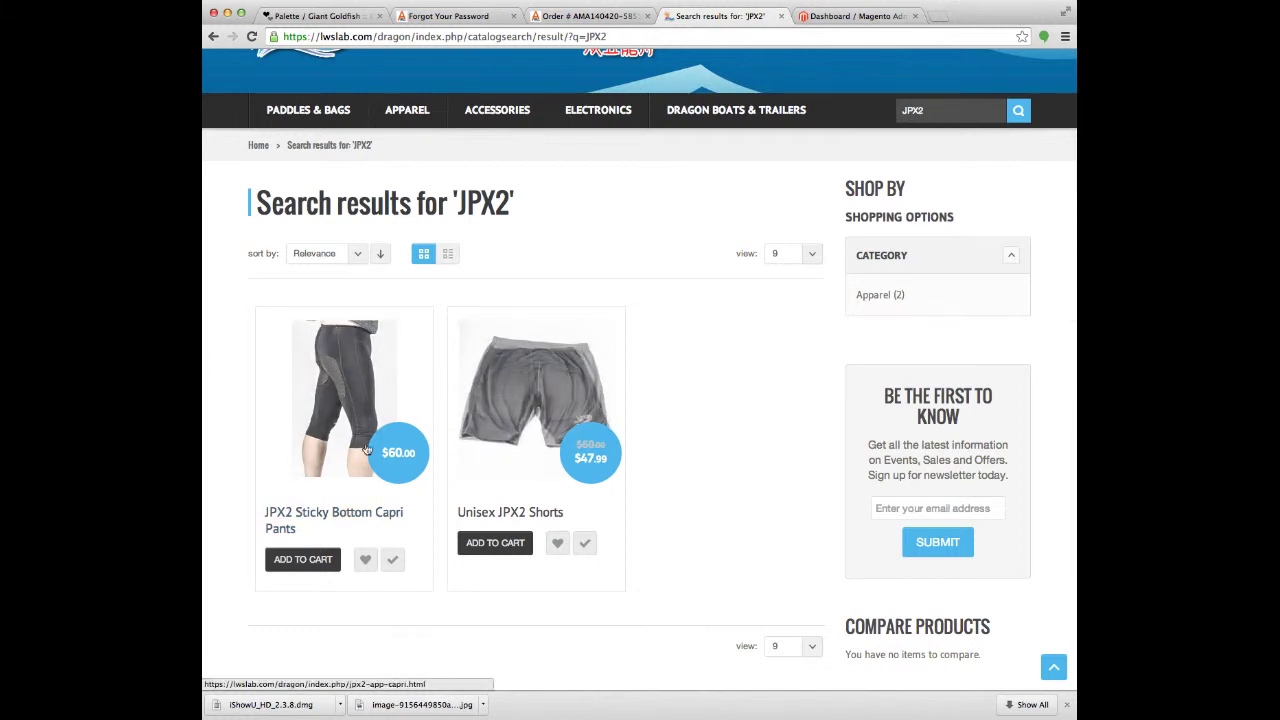
scroll(521, 91, up, 1)
scroll(521, 91, up, 2)
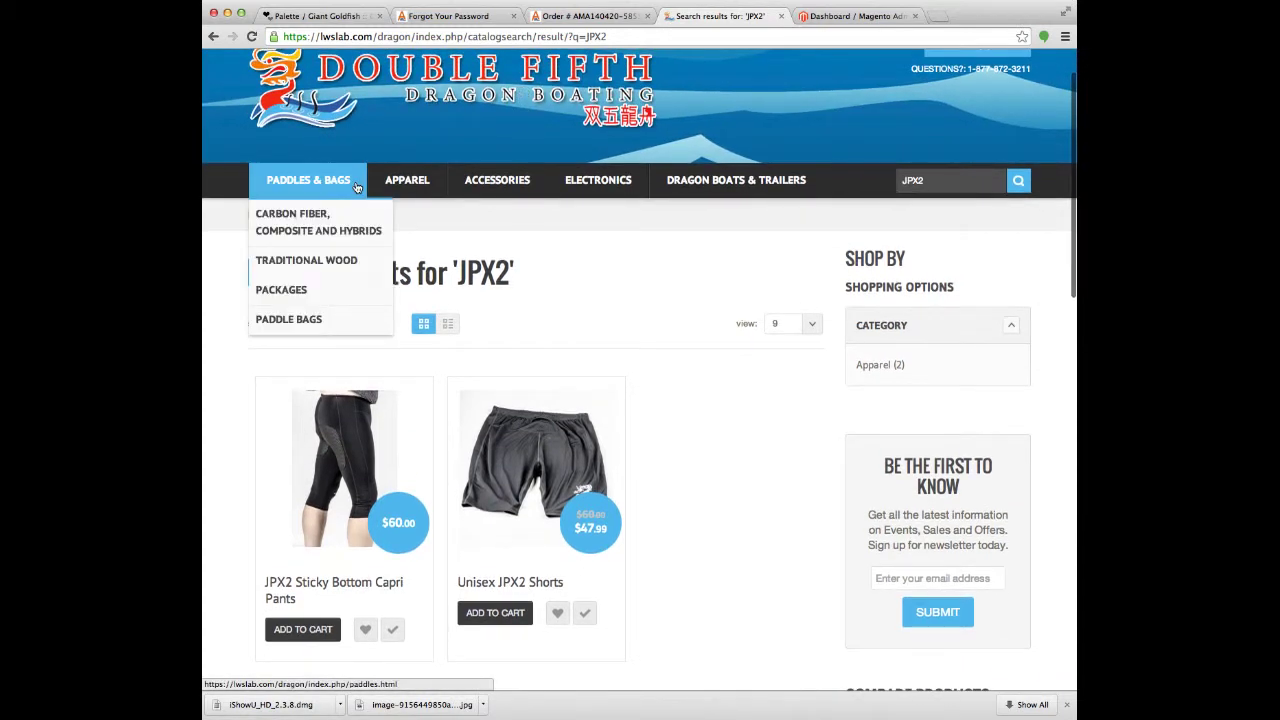
click(539, 507)
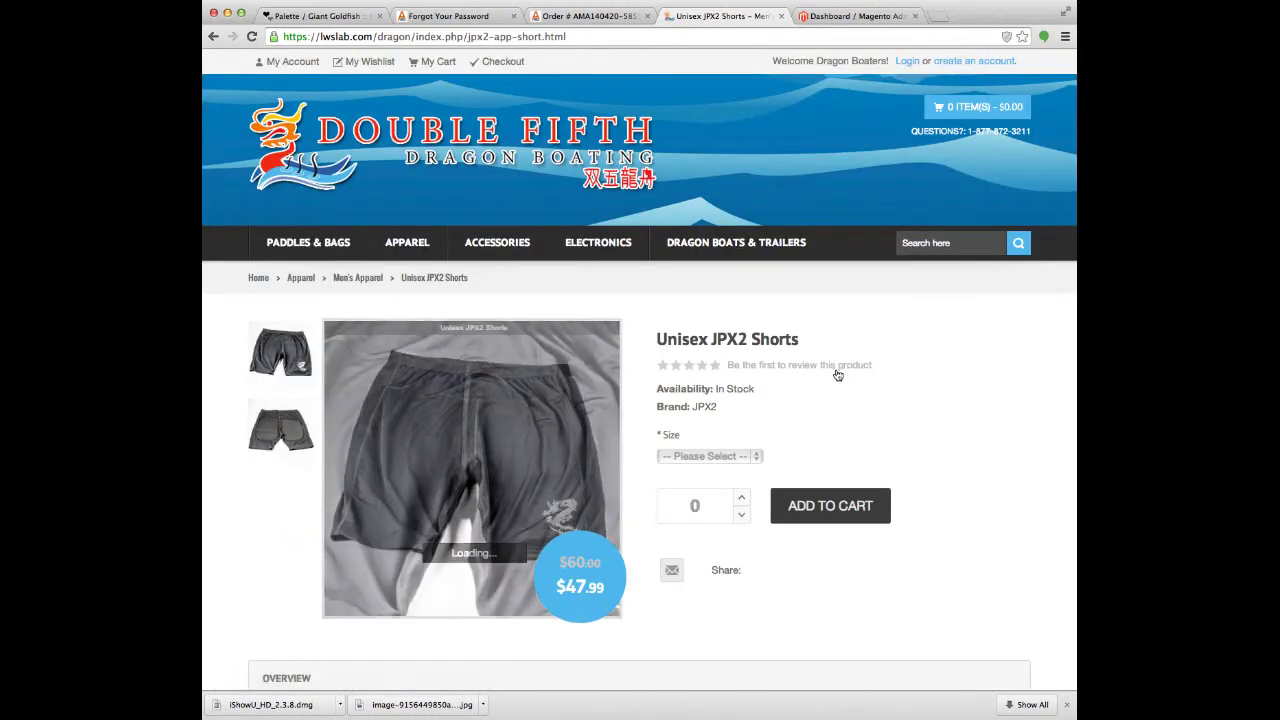
scroll(843, 380, down, 2)
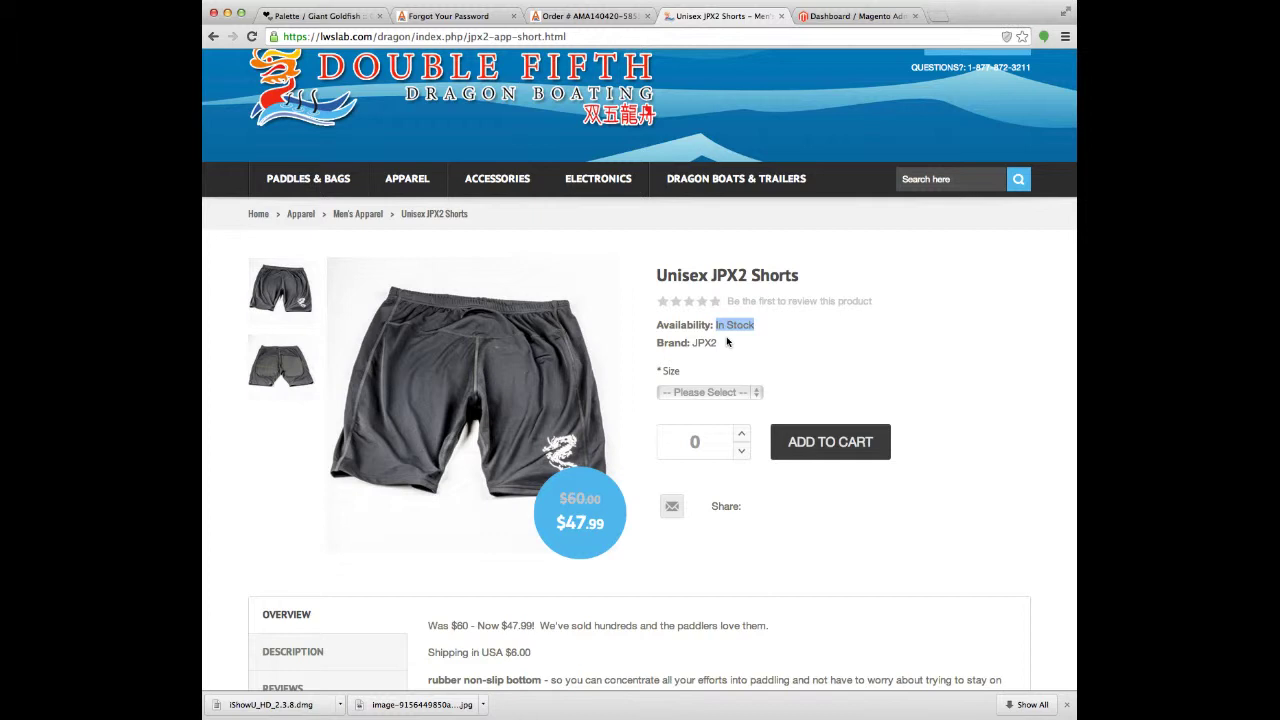
Choose size XL for the Unisex JPX2 Shorts and set the quantity to 2
click(712, 392)
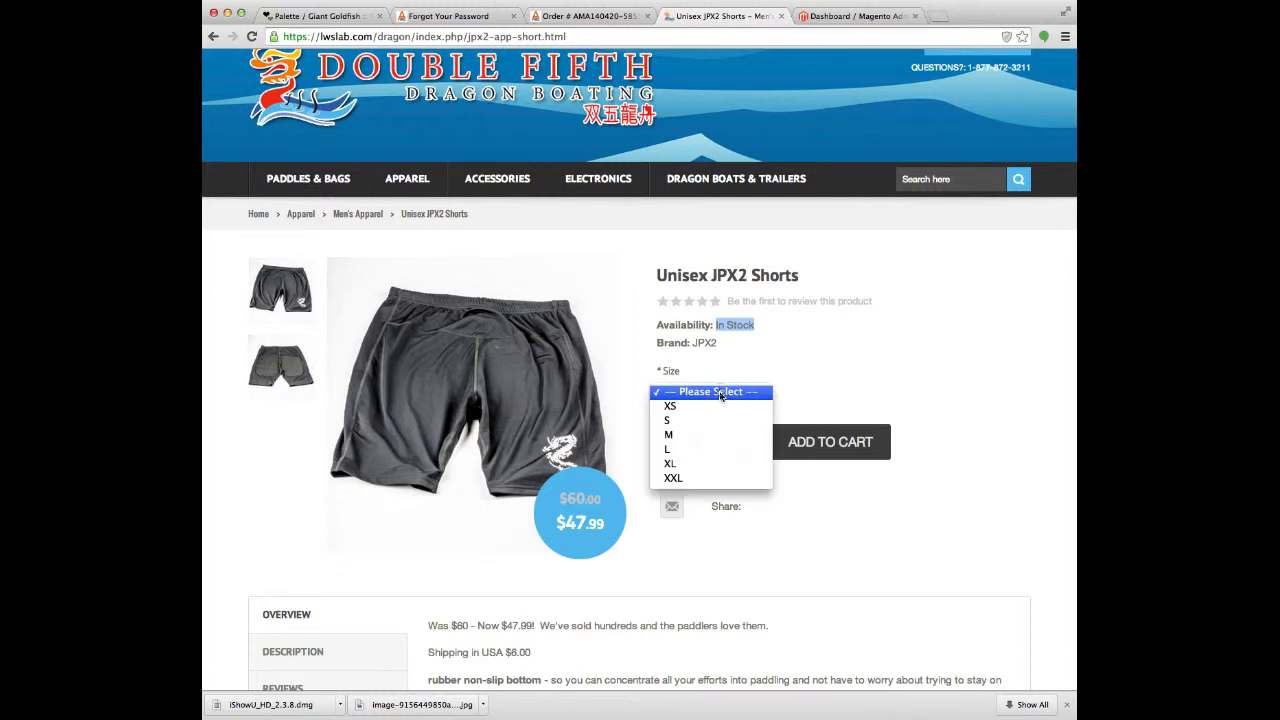
click(714, 391)
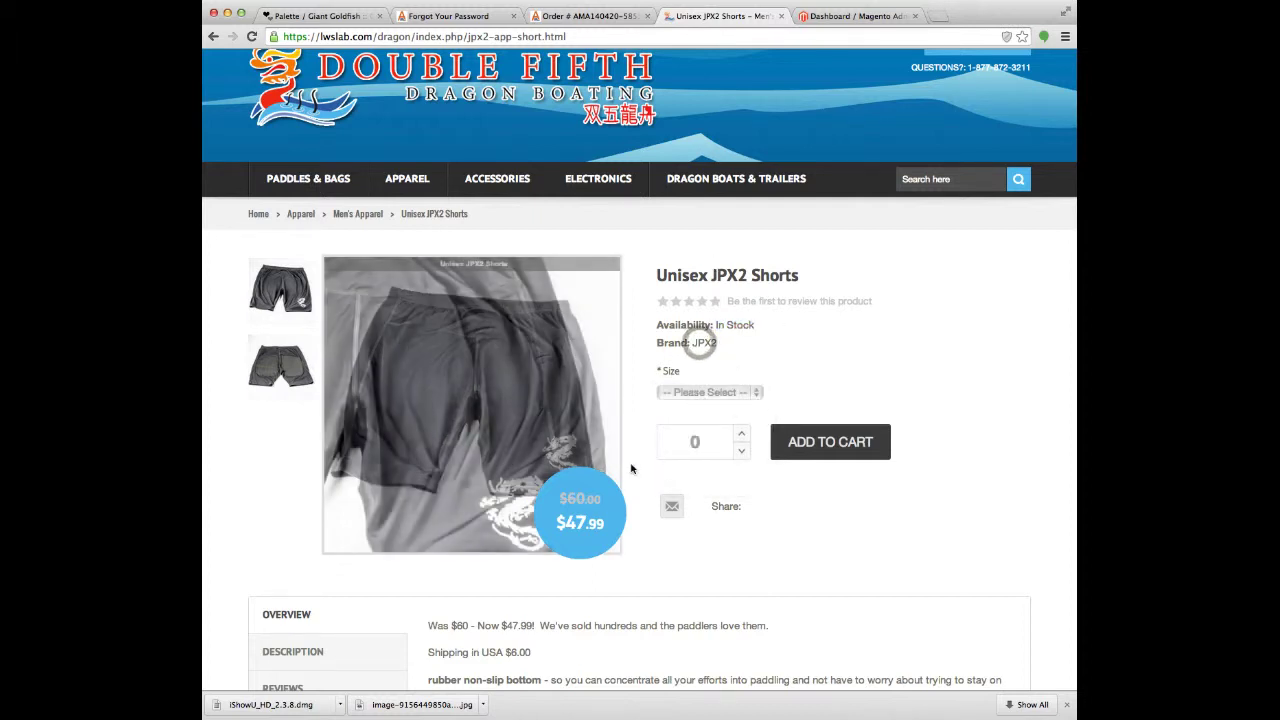
click(693, 392)
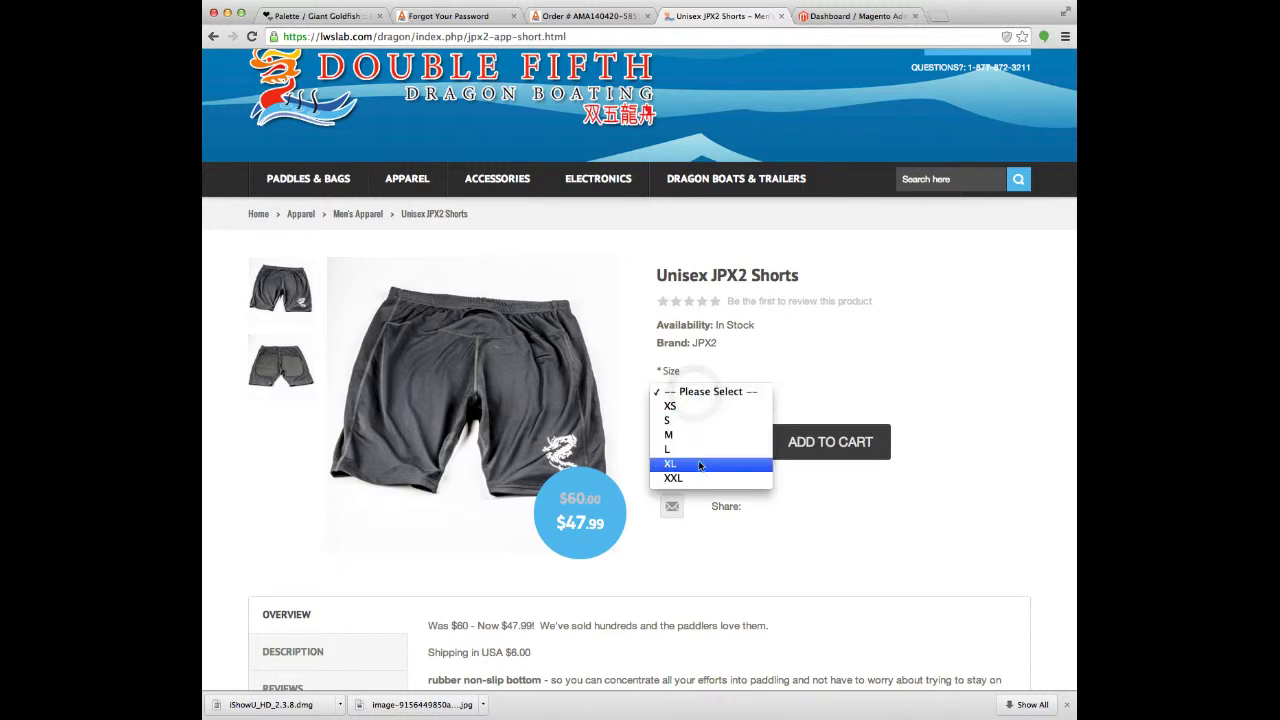
click(698, 463)
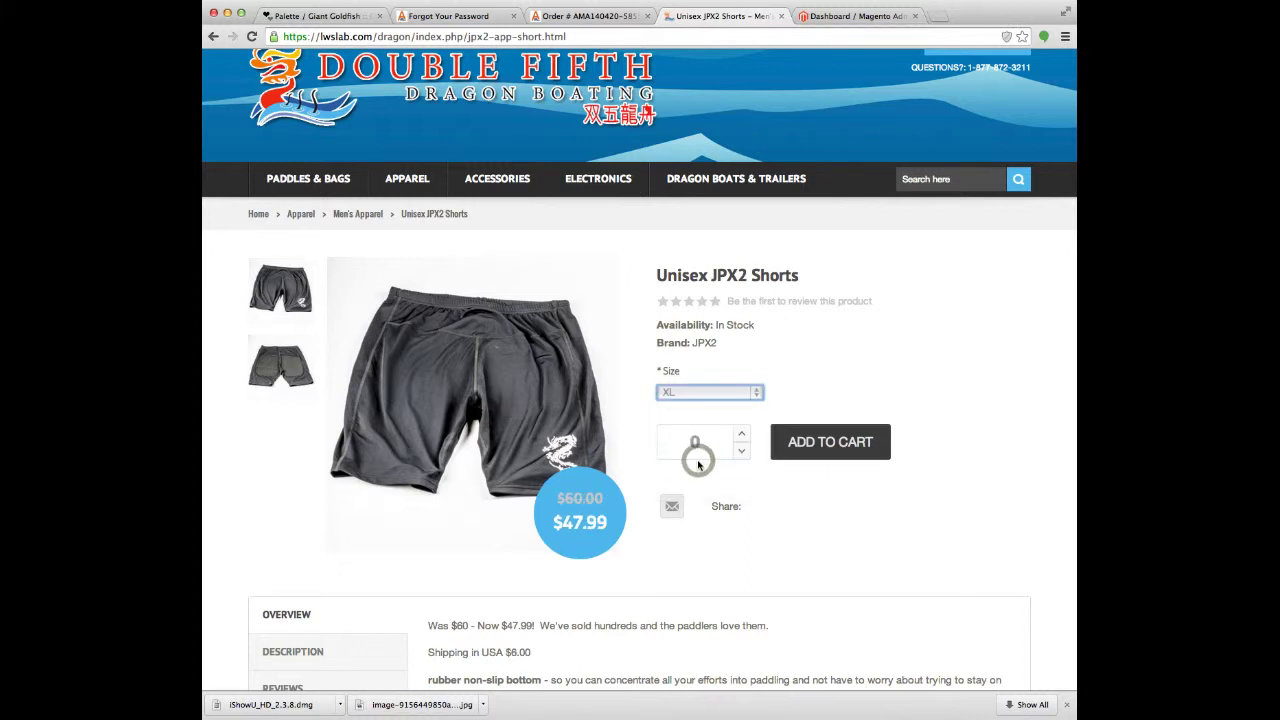
scroll(660, 420, down, 2)
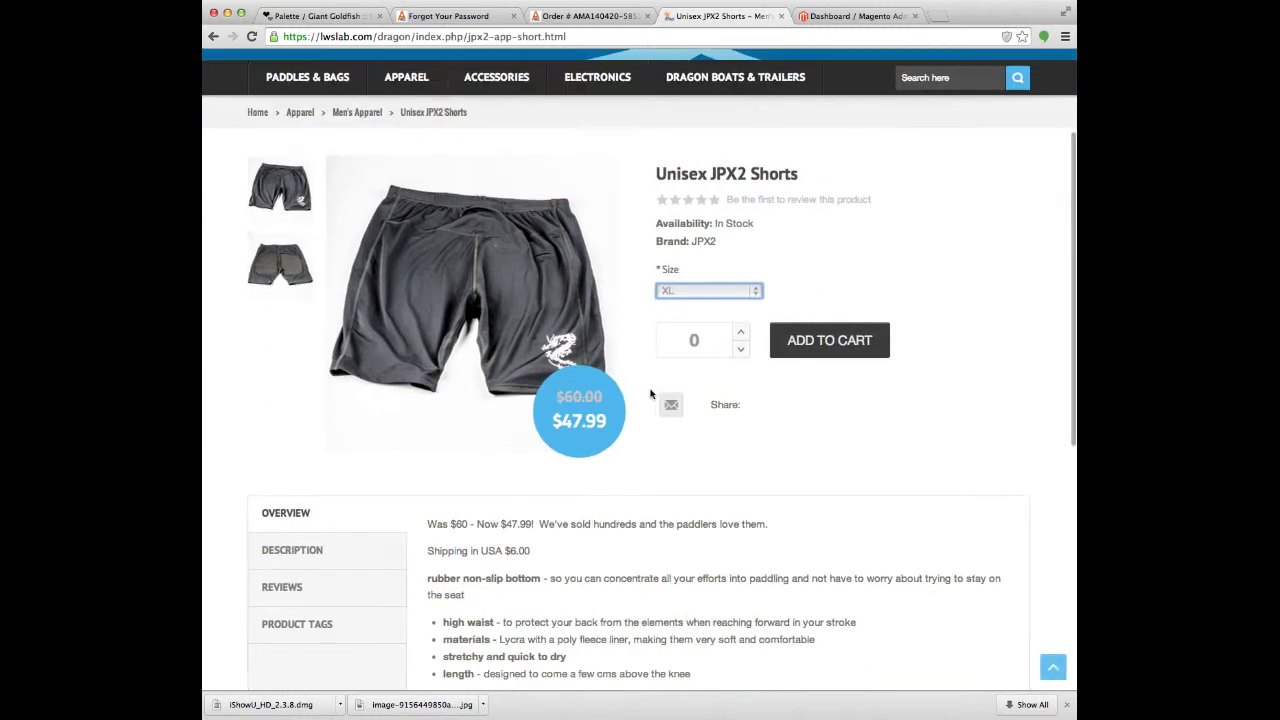
click(741, 333)
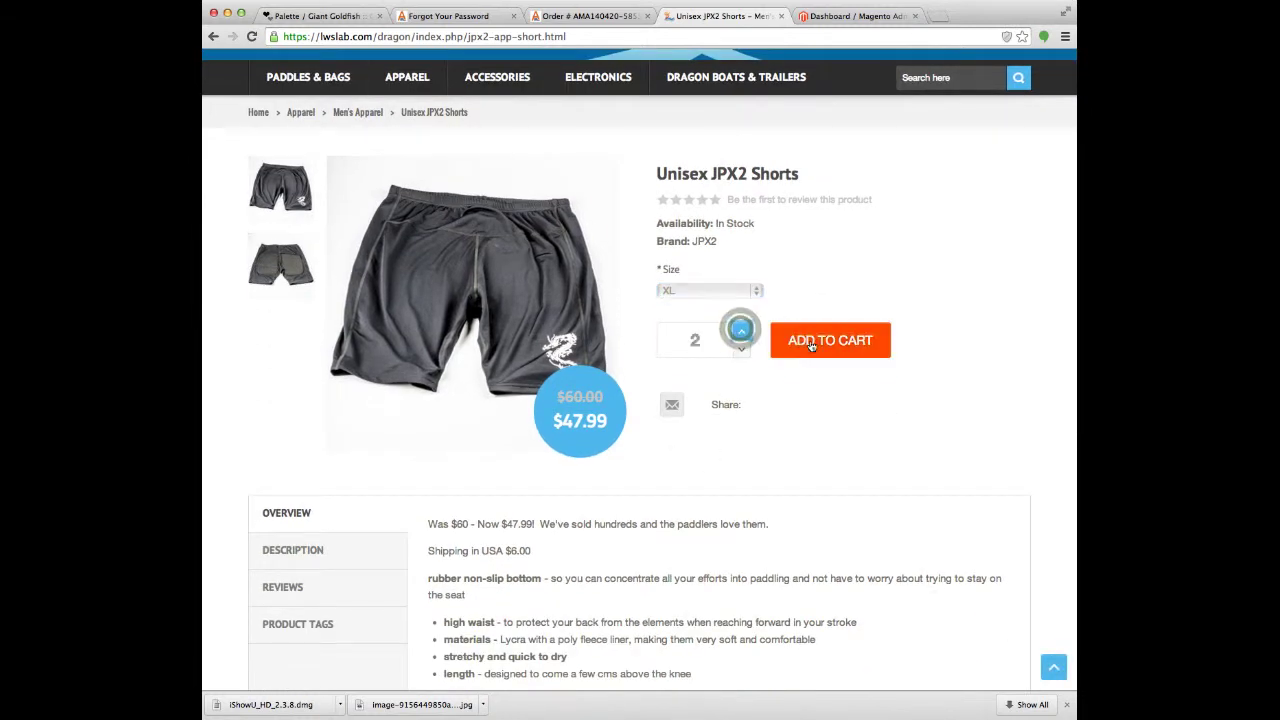
Keep size XL, add the two Unisex JPX2 Shorts to the cart and continue shopping
click(758, 290)
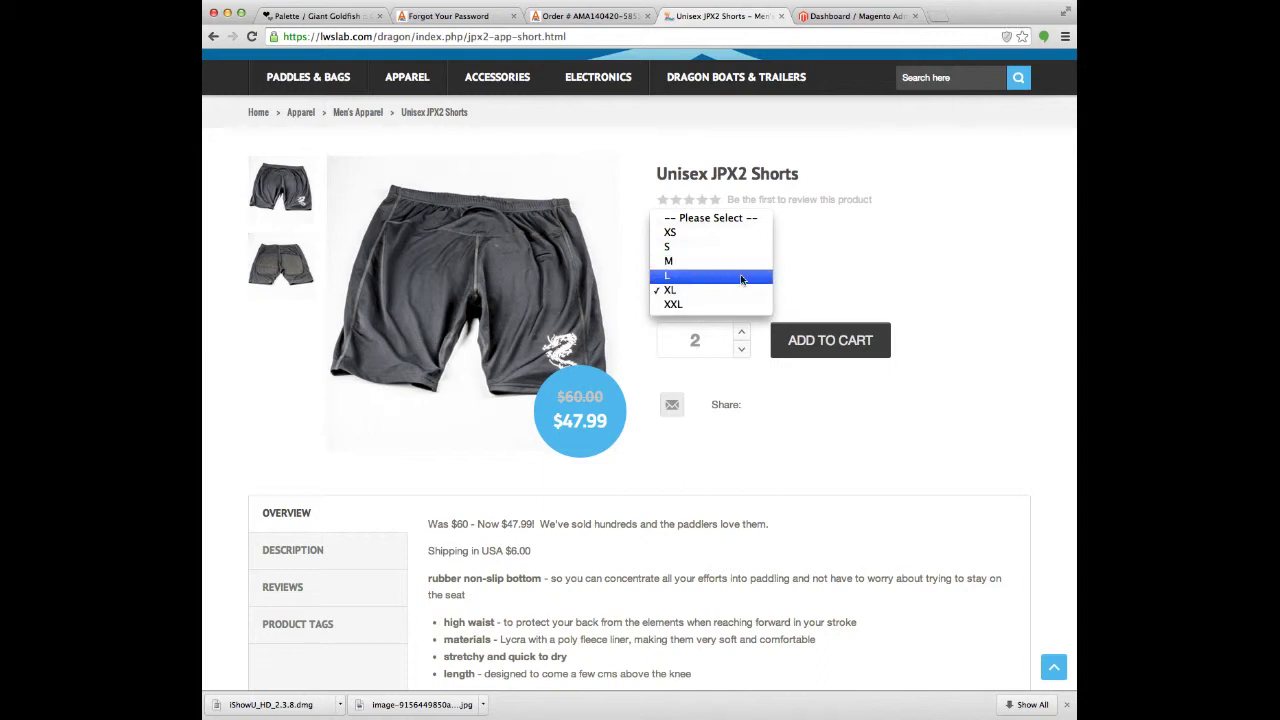
click(789, 277)
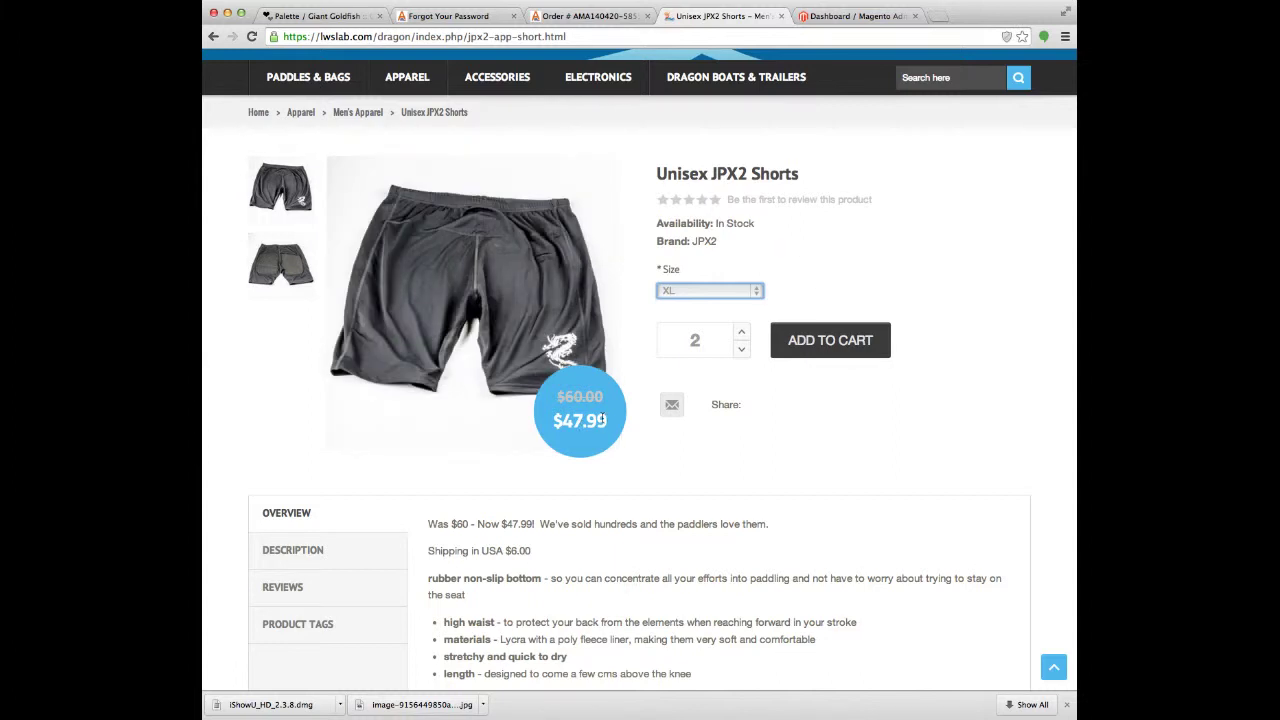
scroll(610, 423, down, 3)
scroll(623, 409, up, 4)
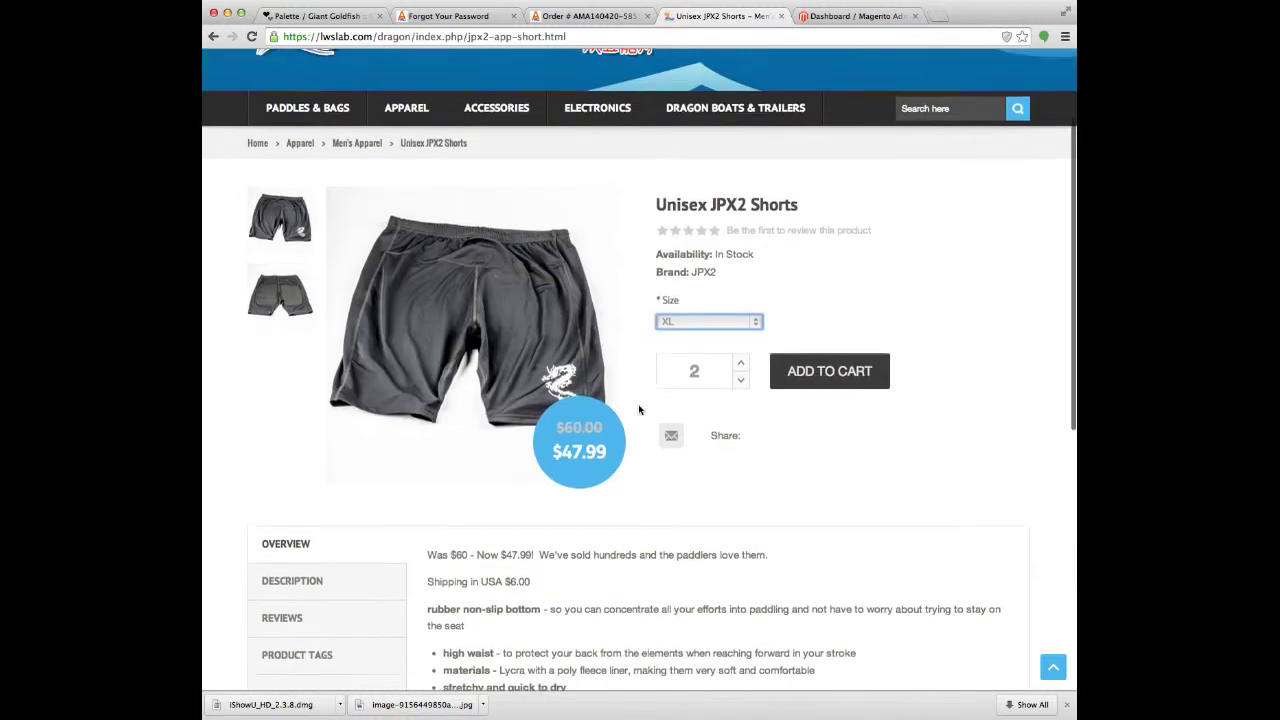
click(857, 397)
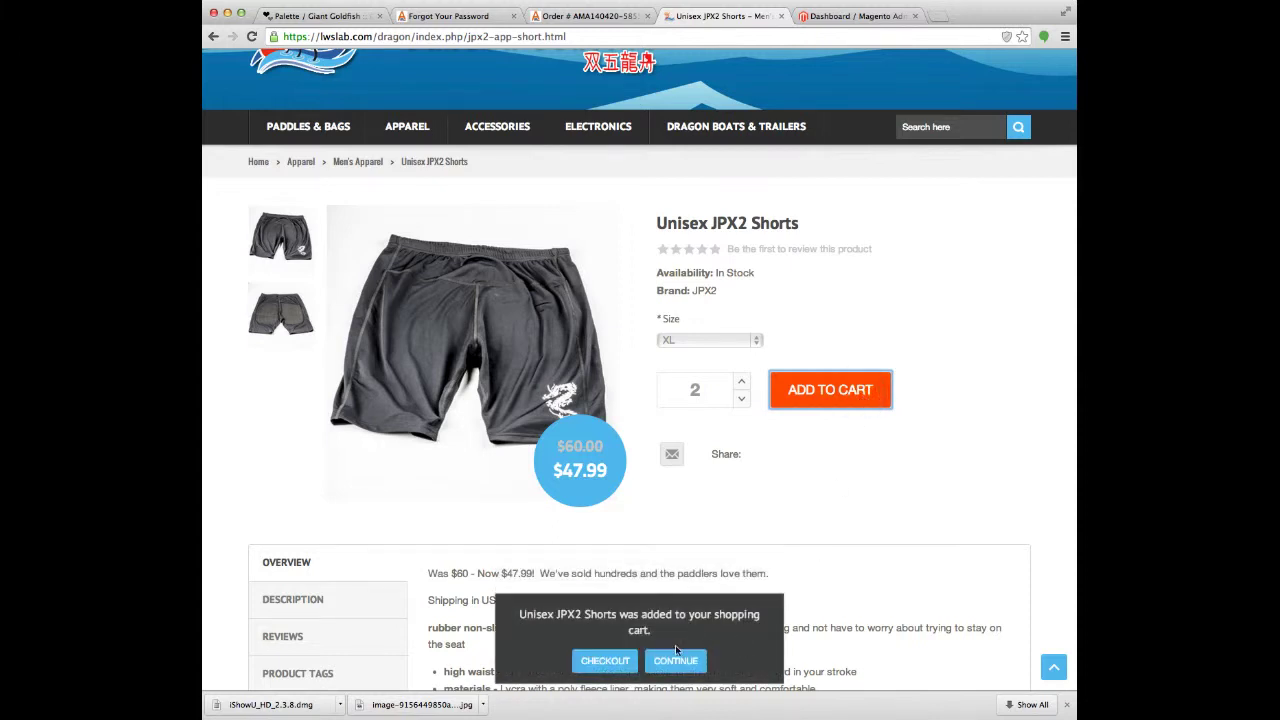
click(687, 665)
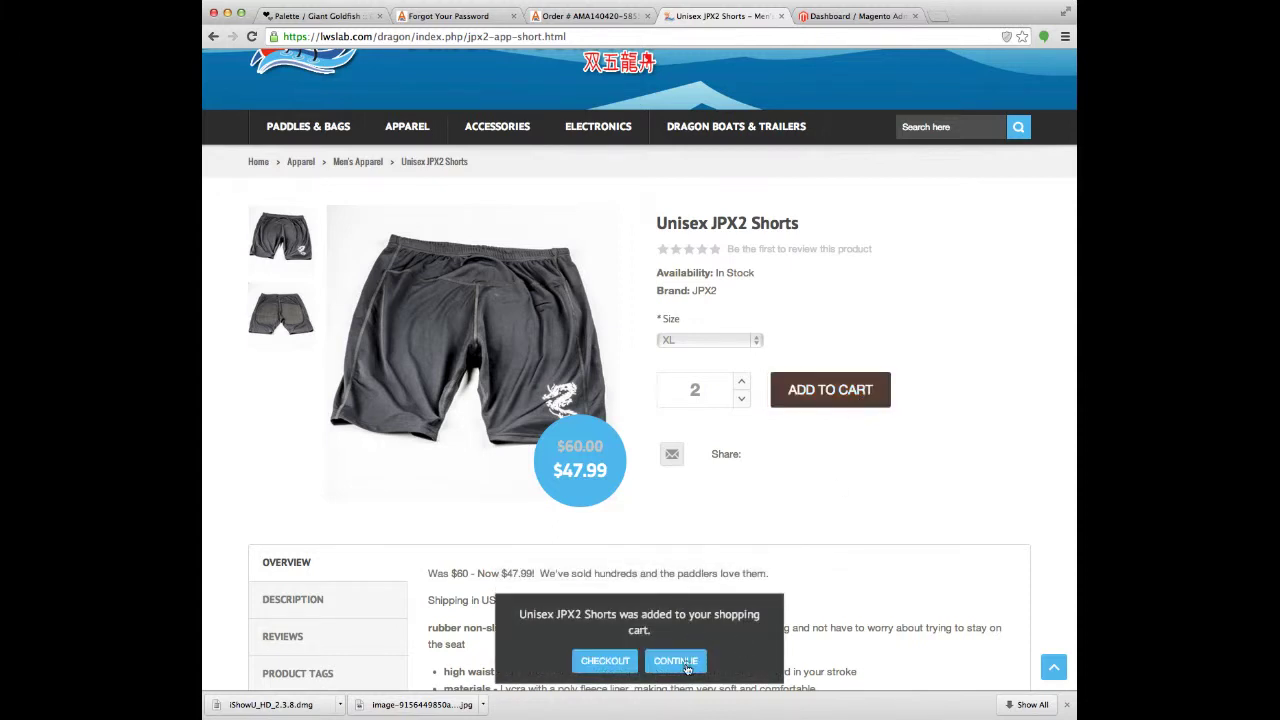
Raise the shorts' quantity to 10 and try to add them to the cart
click(744, 381)
click(744, 381)
click(744, 381)
click(830, 390)
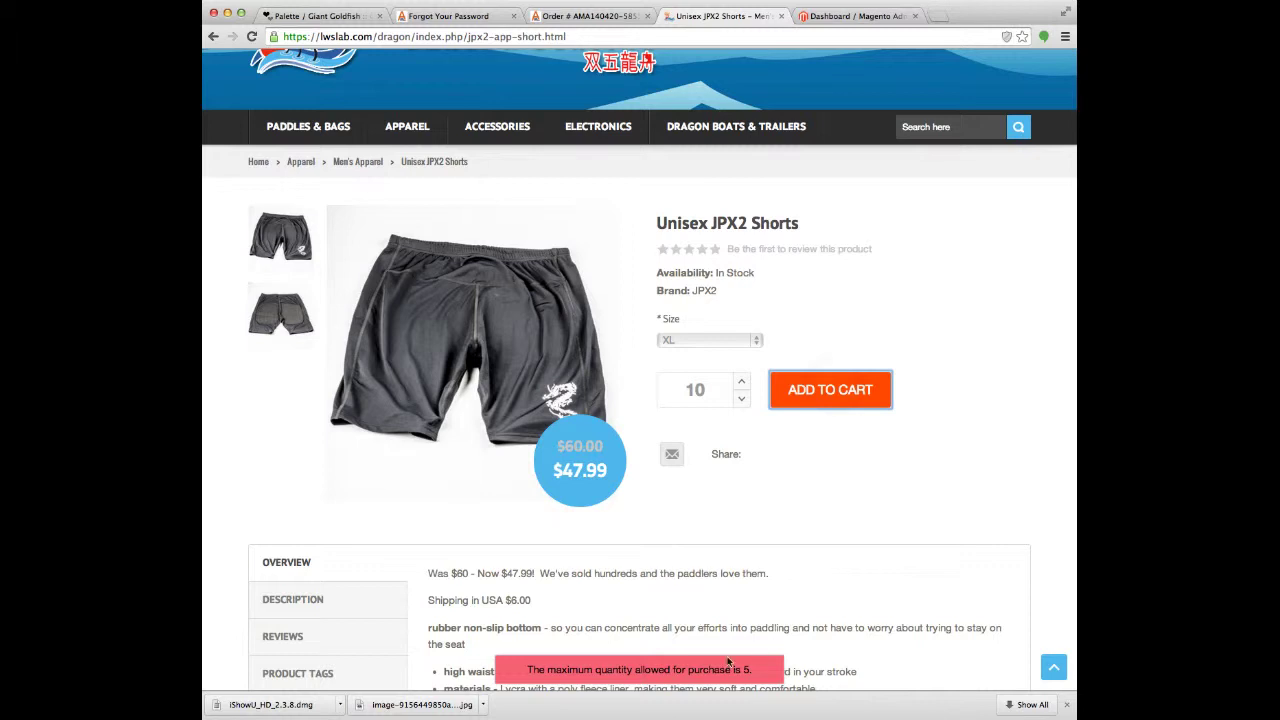
drag(528, 665, 711, 500)
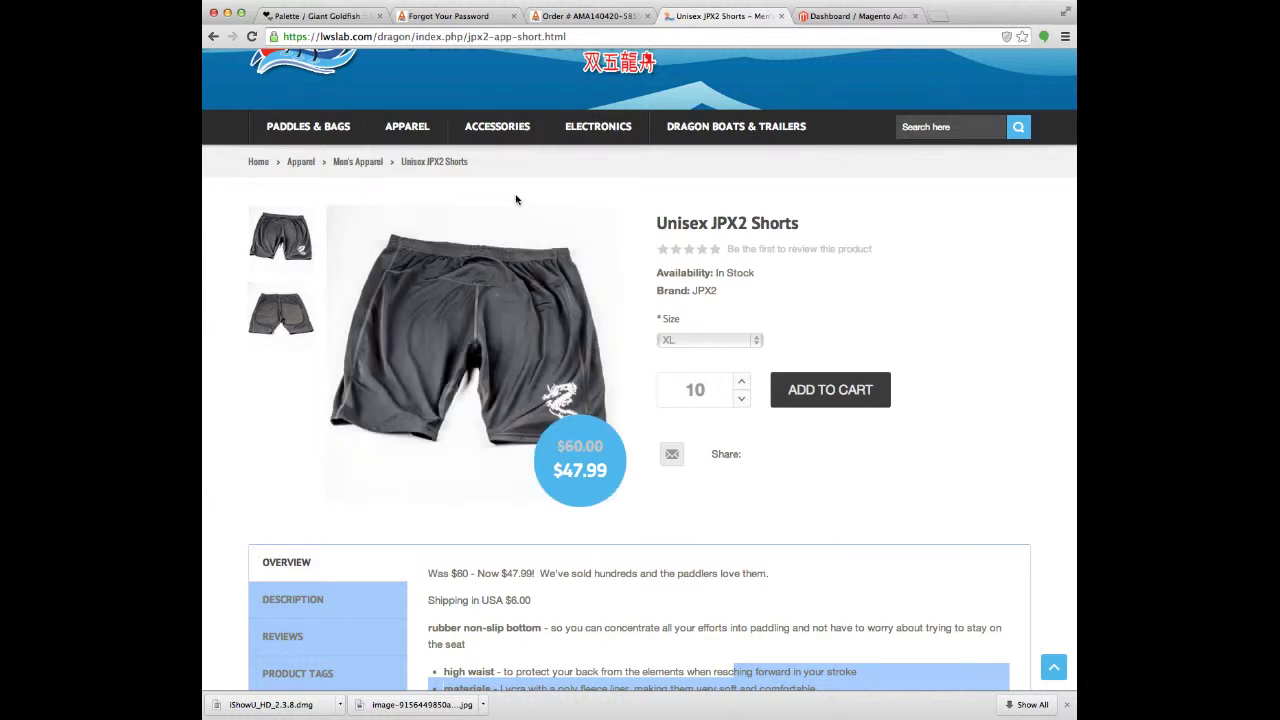
Open the Carbon Fiber, Composite and Hybrids paddle category and go to the Merlin CD3 product page
mouse_move(418, 149)
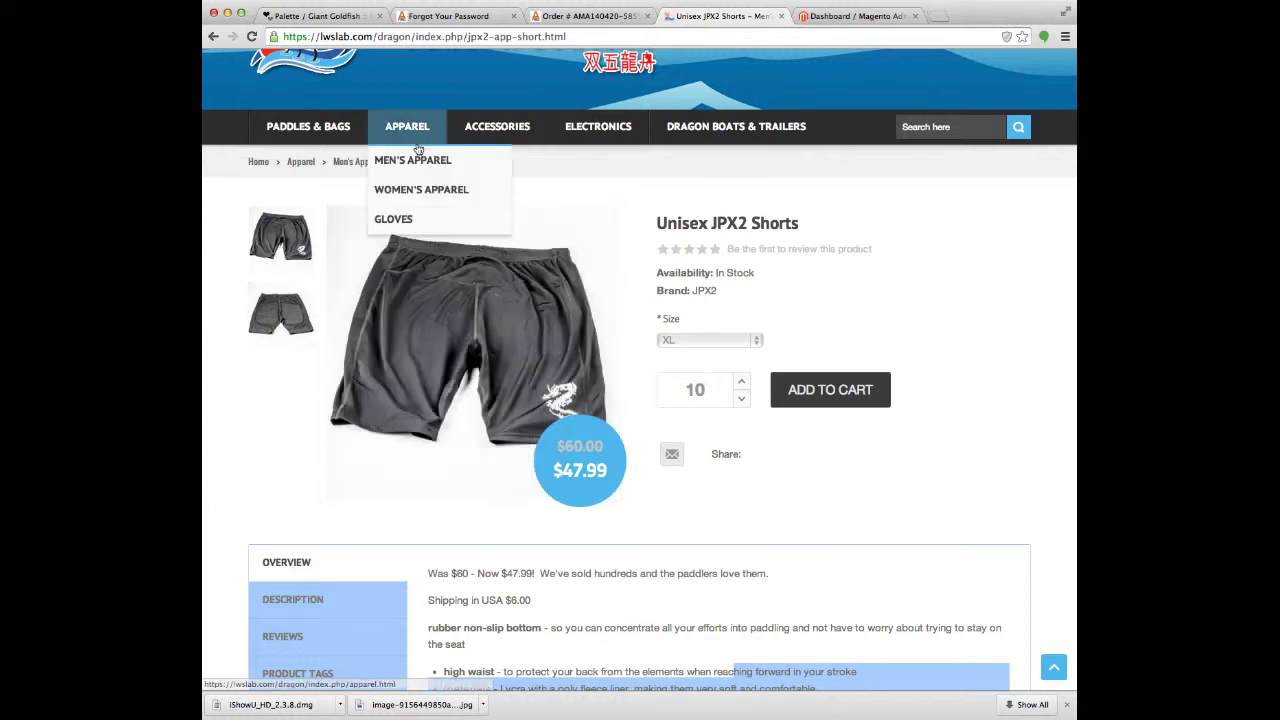
mouse_move(358, 142)
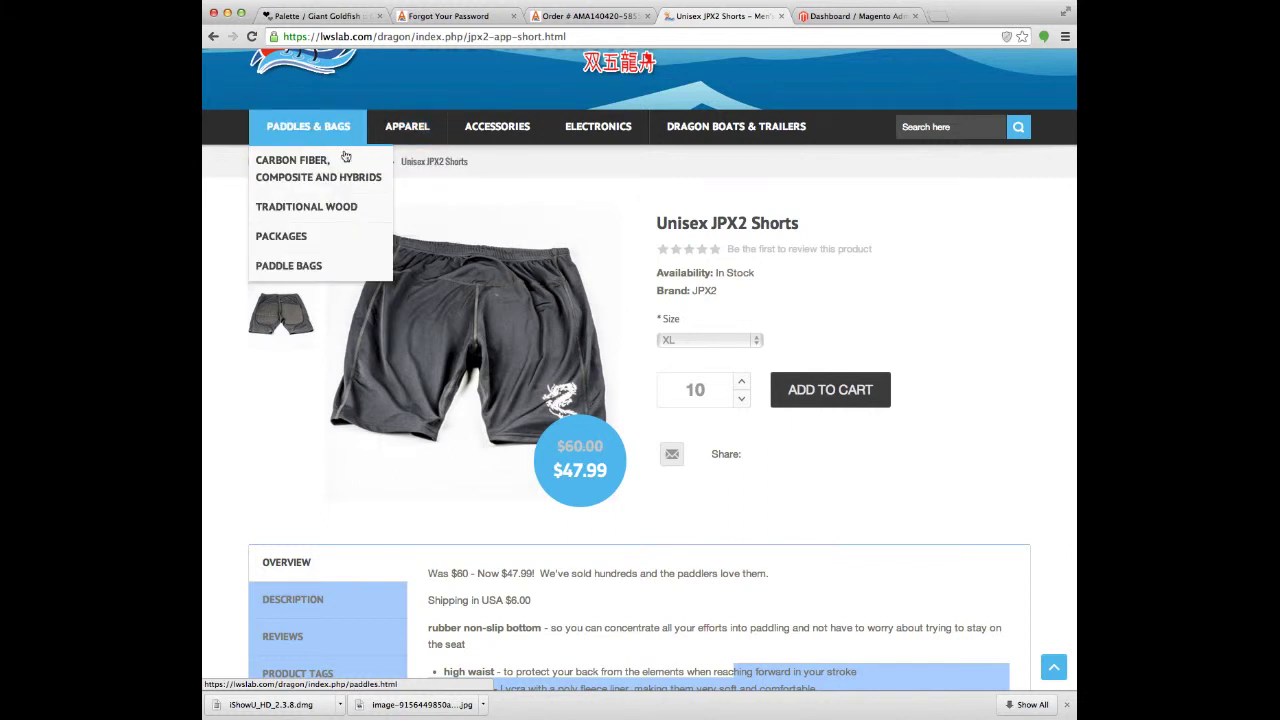
click(282, 168)
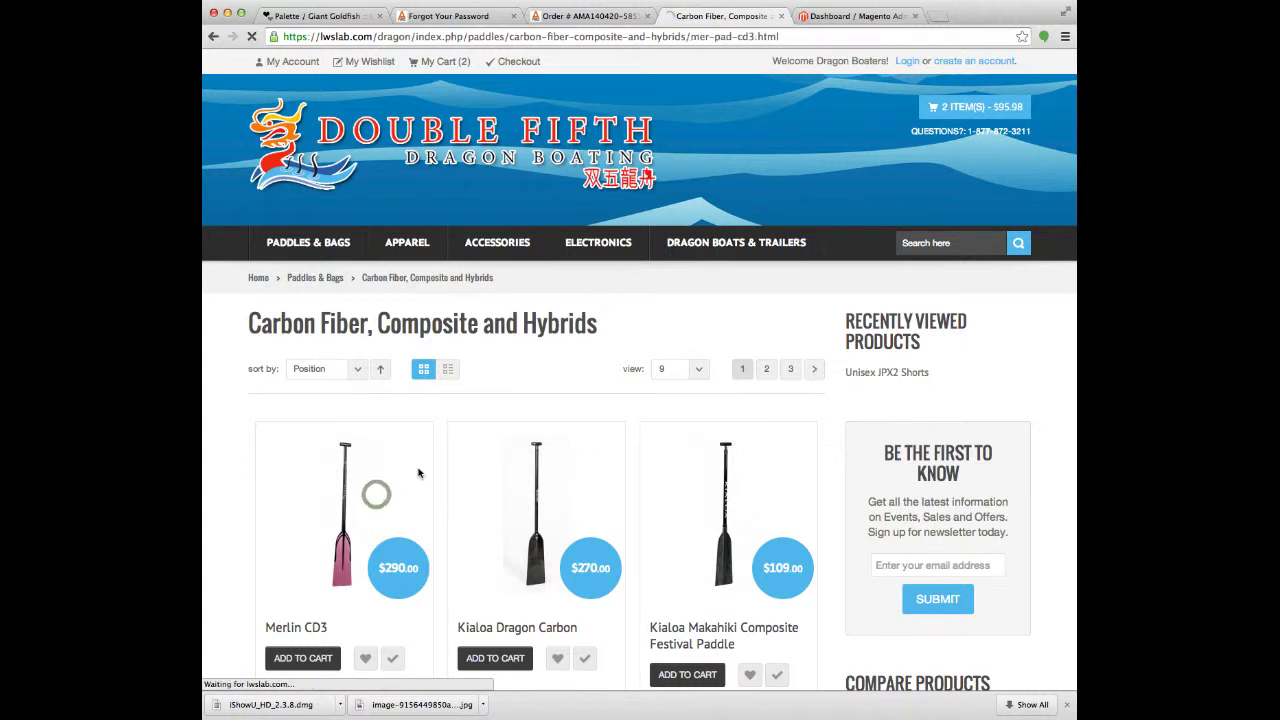
scroll(957, 434, down, 2)
Try the Red blade color on the Merlin CD3, and reset the blade color to no selection
click(714, 373)
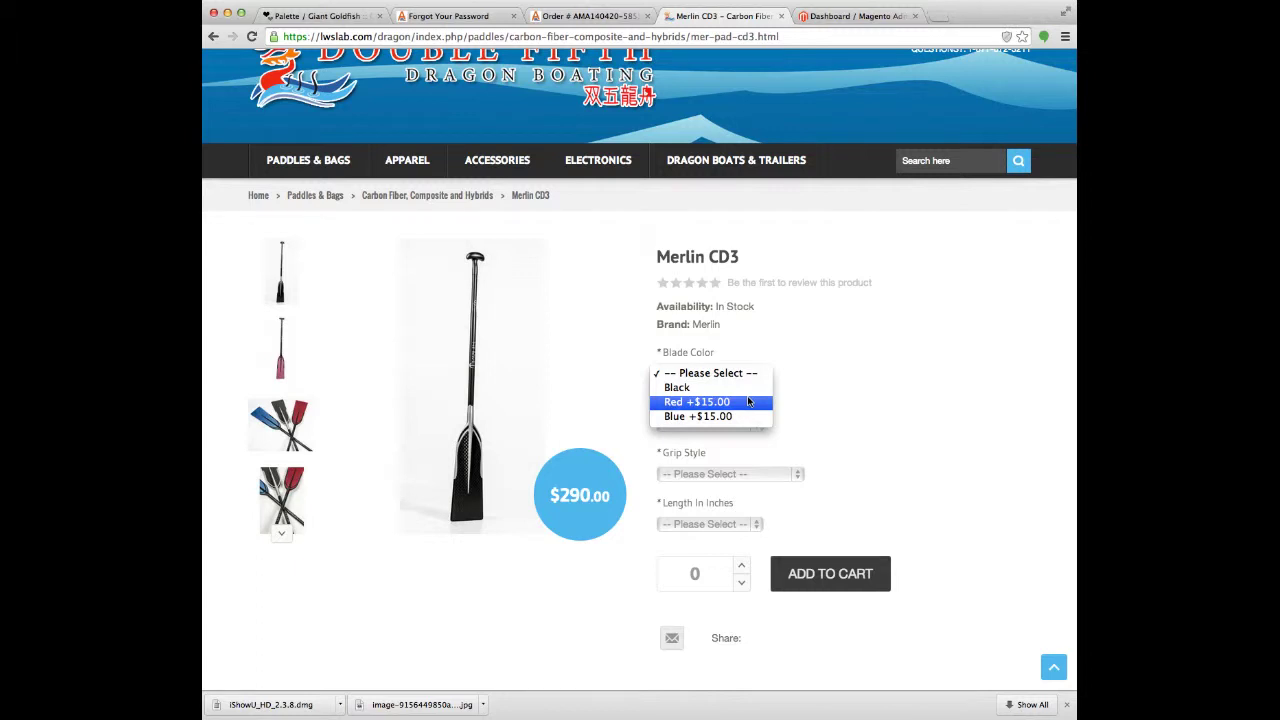
click(748, 401)
click(743, 373)
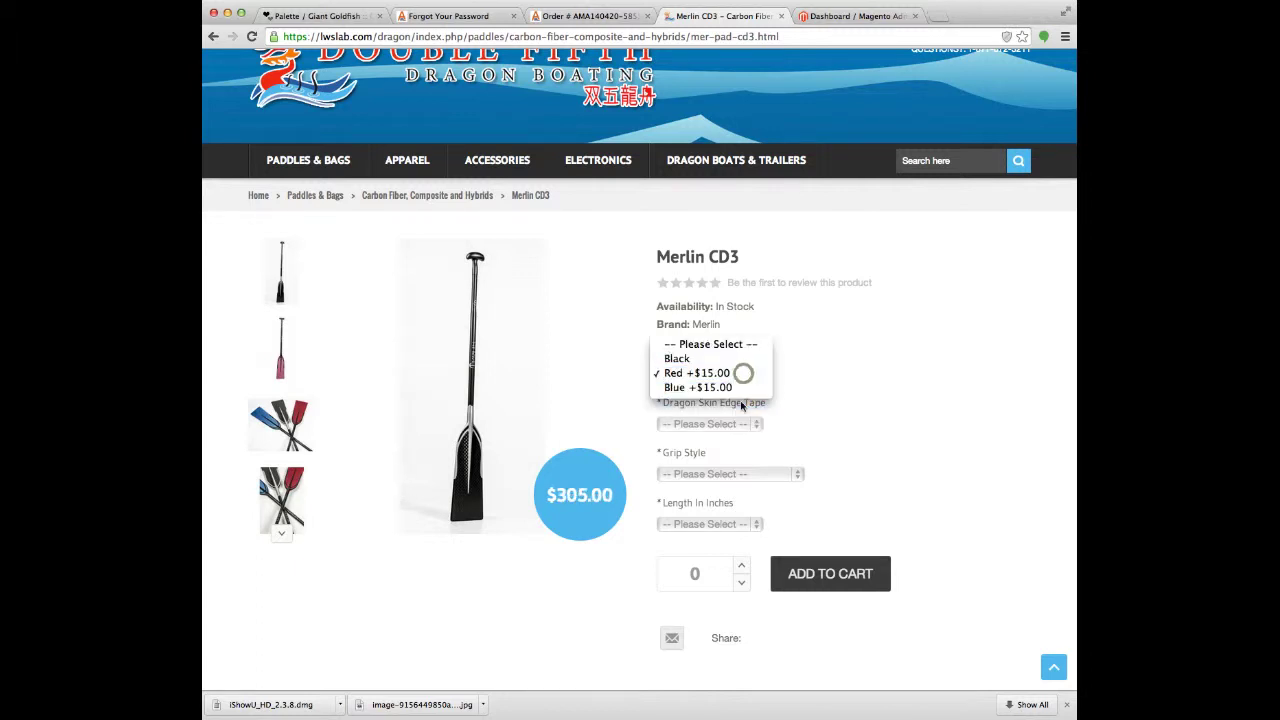
click(710, 344)
Set the Merlin CD3's edge tape to None, its grip style to All Carbon T-Grip and its length to 47.5 inches
click(712, 424)
click(712, 437)
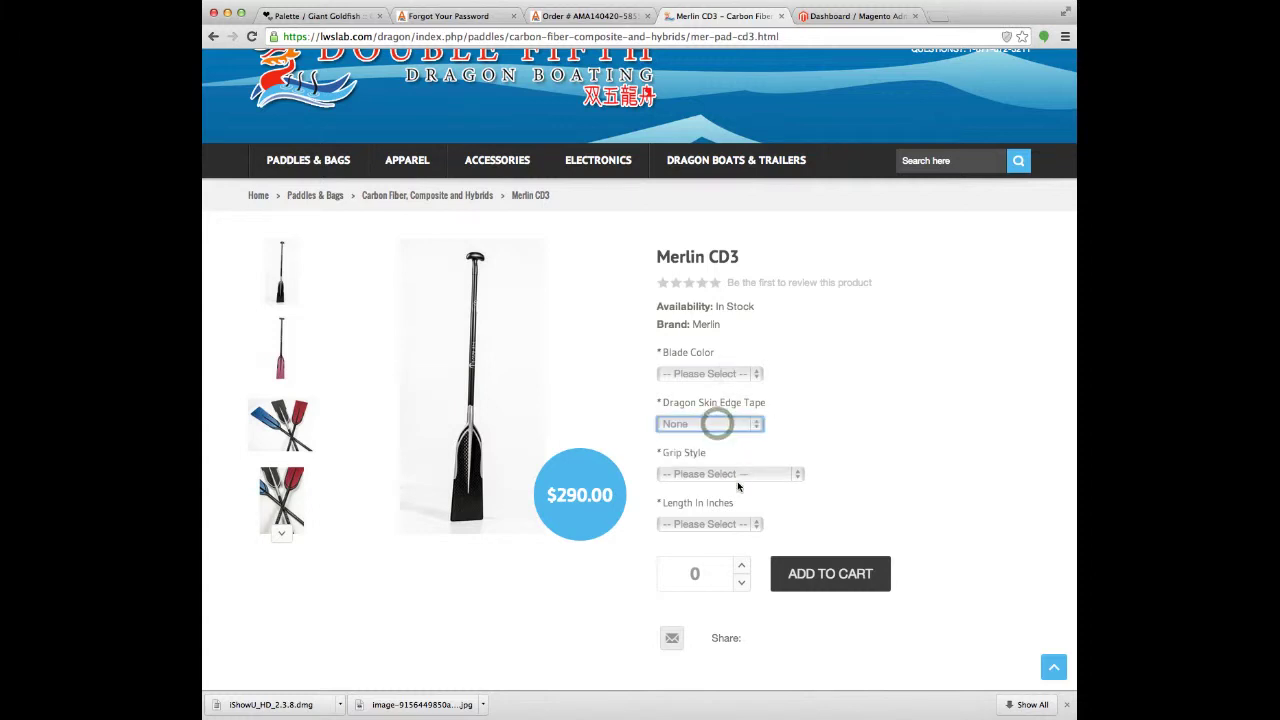
click(738, 475)
click(740, 488)
click(739, 523)
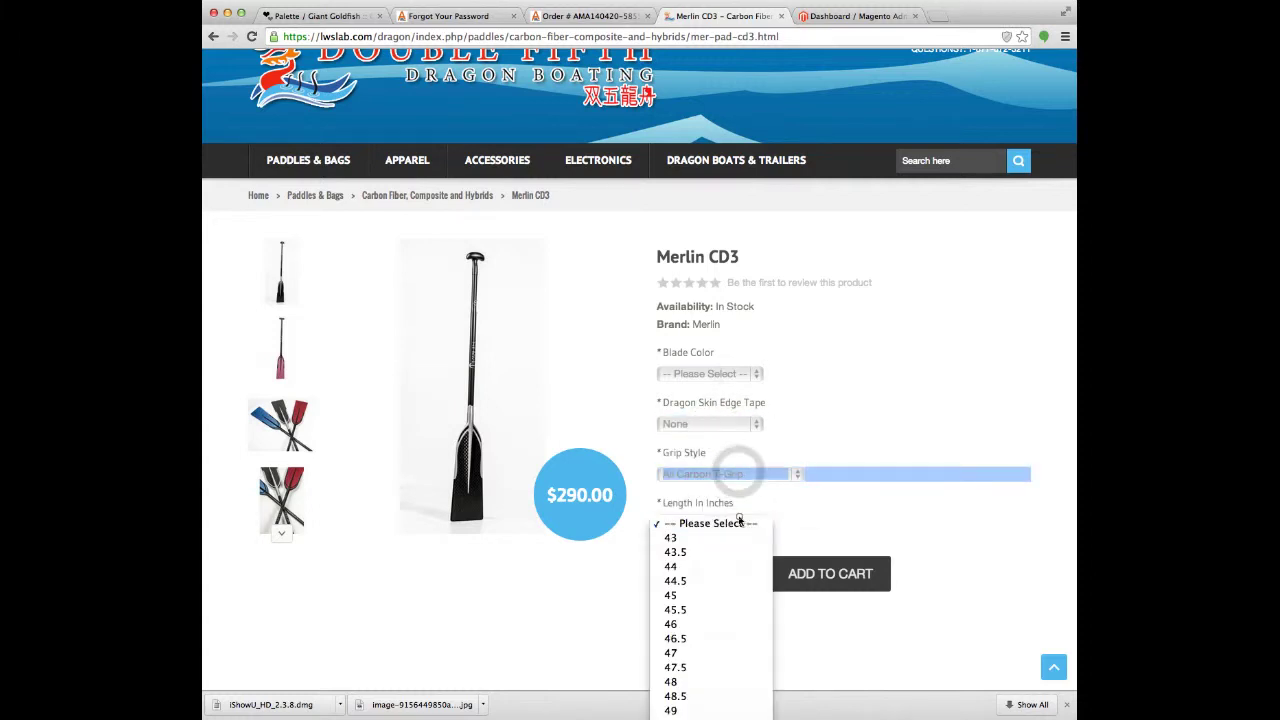
click(720, 667)
Look over the Merlin CD3 product page and open the full shopping cart
scroll(808, 549, down, 3)
scroll(805, 540, down, 4)
scroll(800, 535, up, 8)
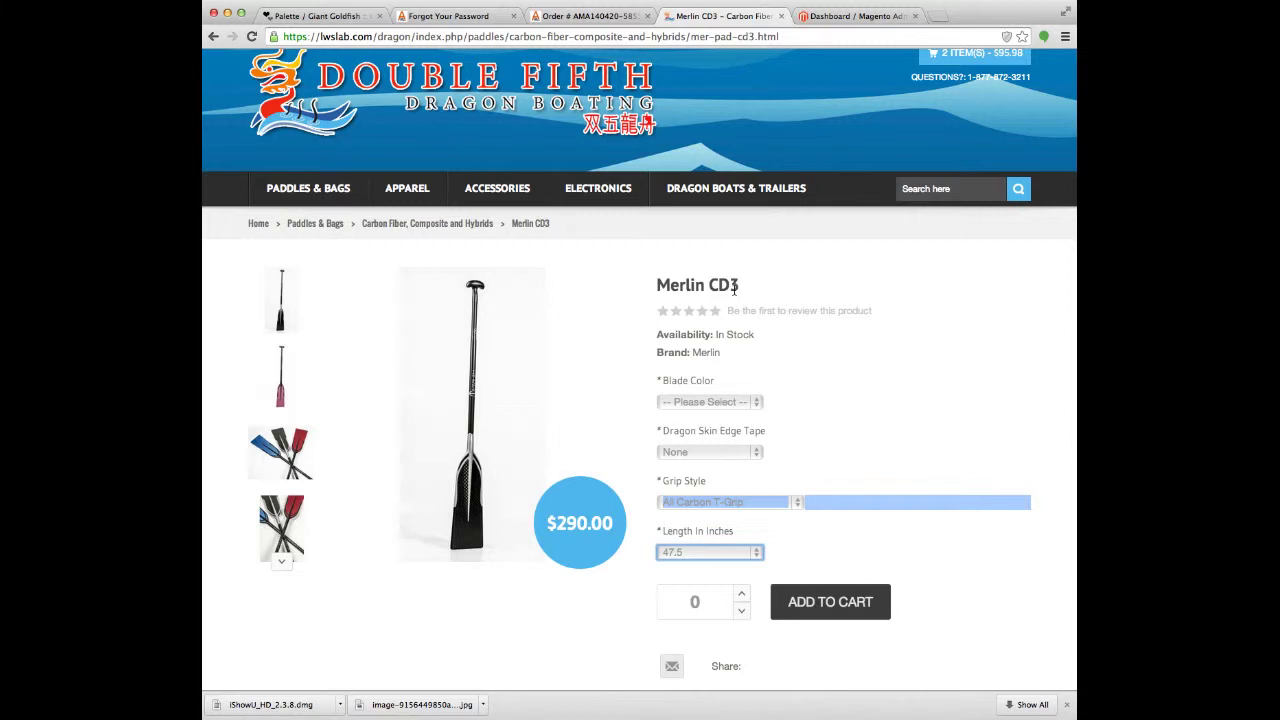
click(975, 53)
click(983, 204)
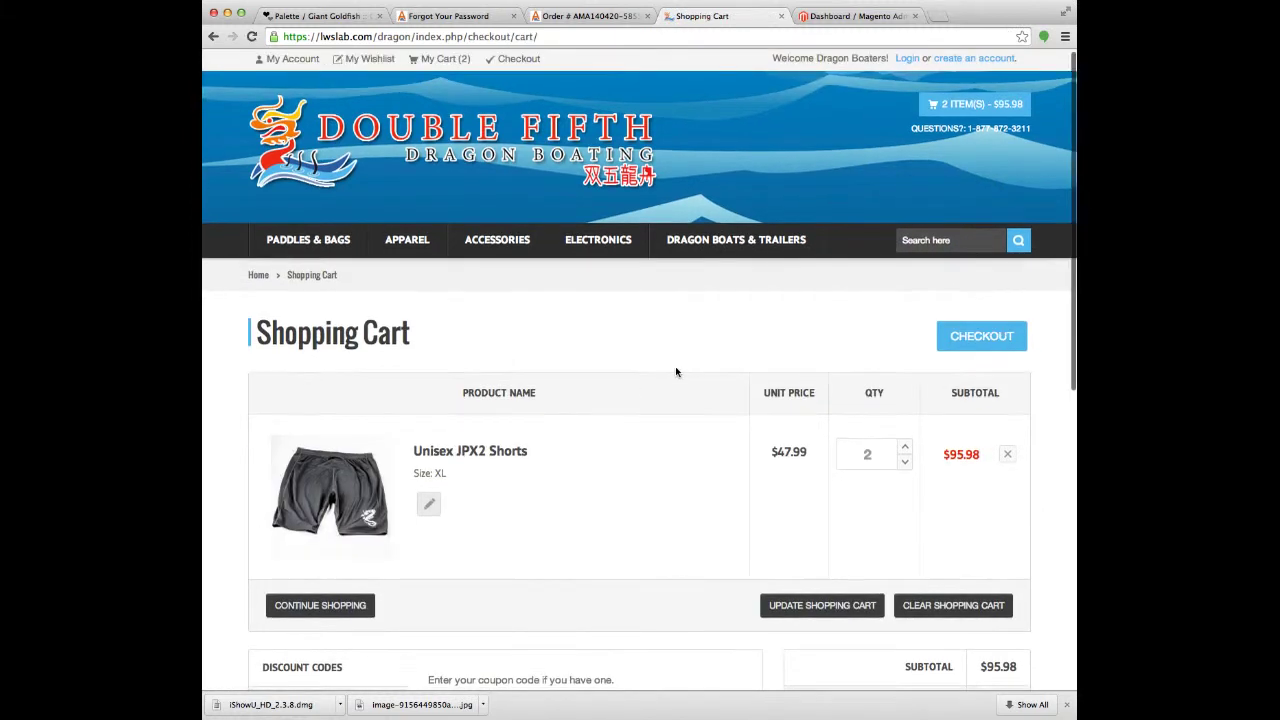
Reduce the Unisex JPX2 Shorts quantity to 1 and update the shopping cart
scroll(675, 366, down, 3)
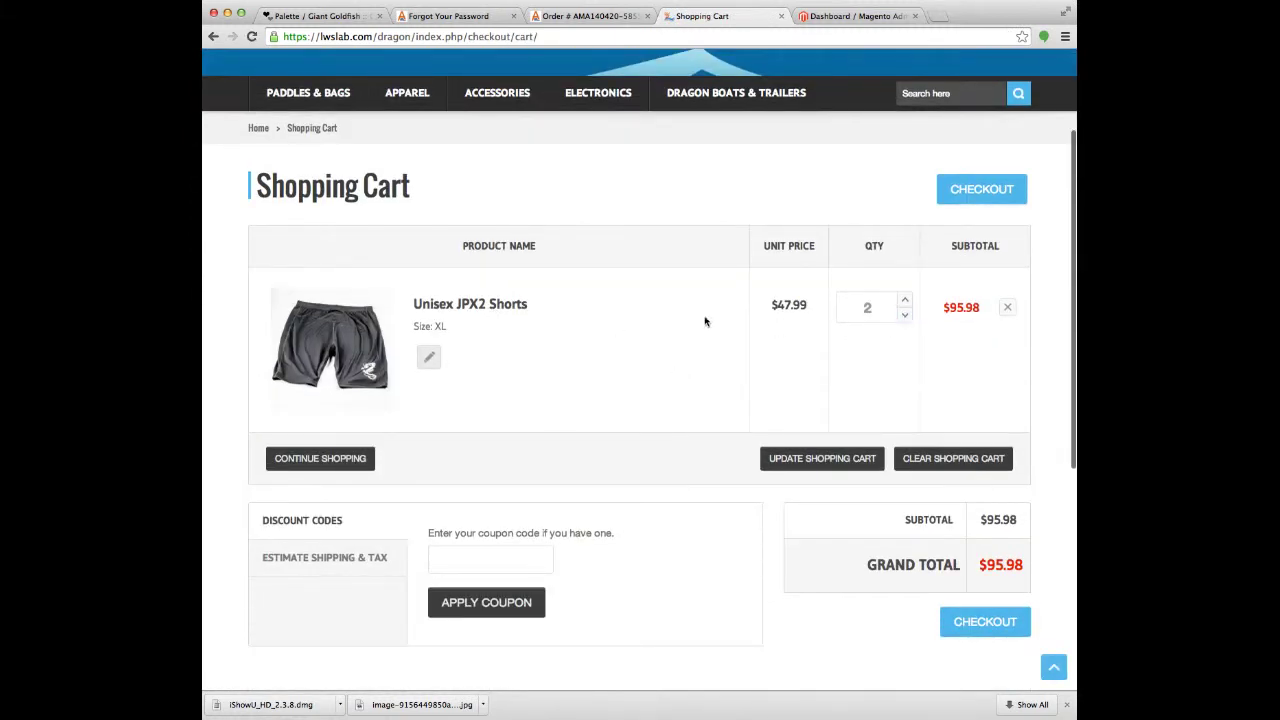
click(904, 315)
click(847, 460)
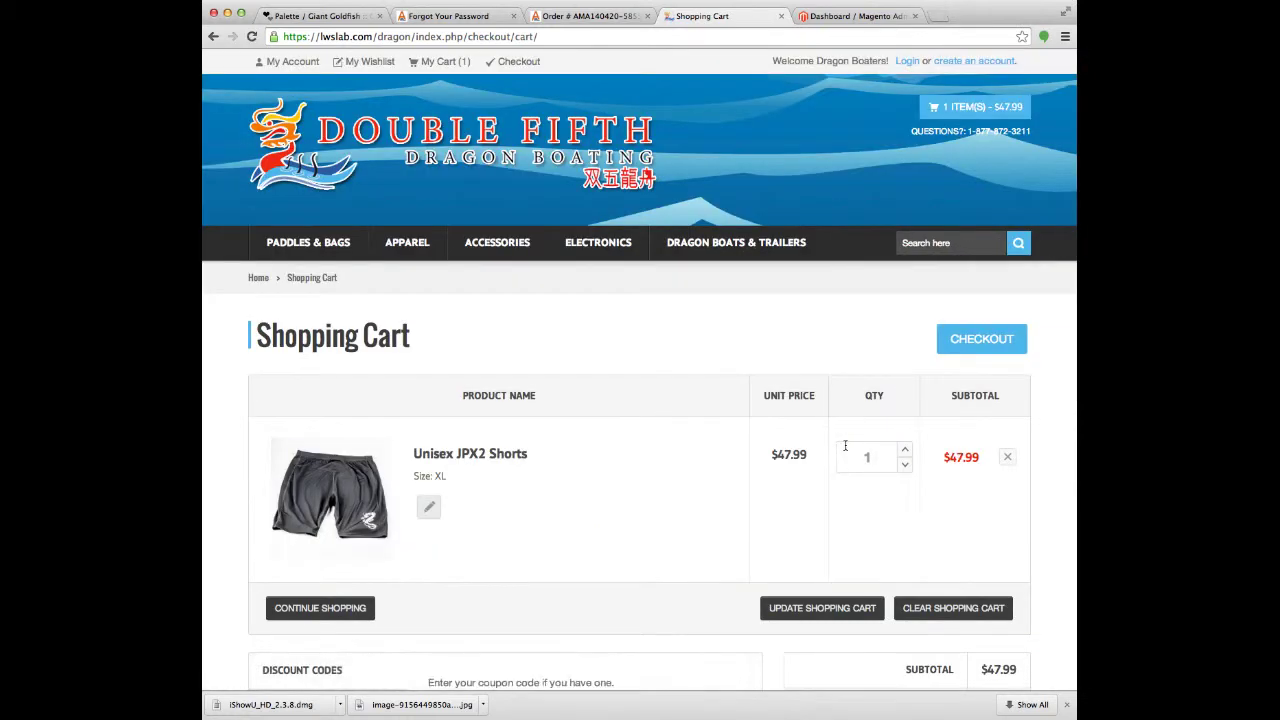
Open the cart's shipping and tax estimate and choose New York as the destination state
scroll(845, 450, down, 5)
click(523, 370)
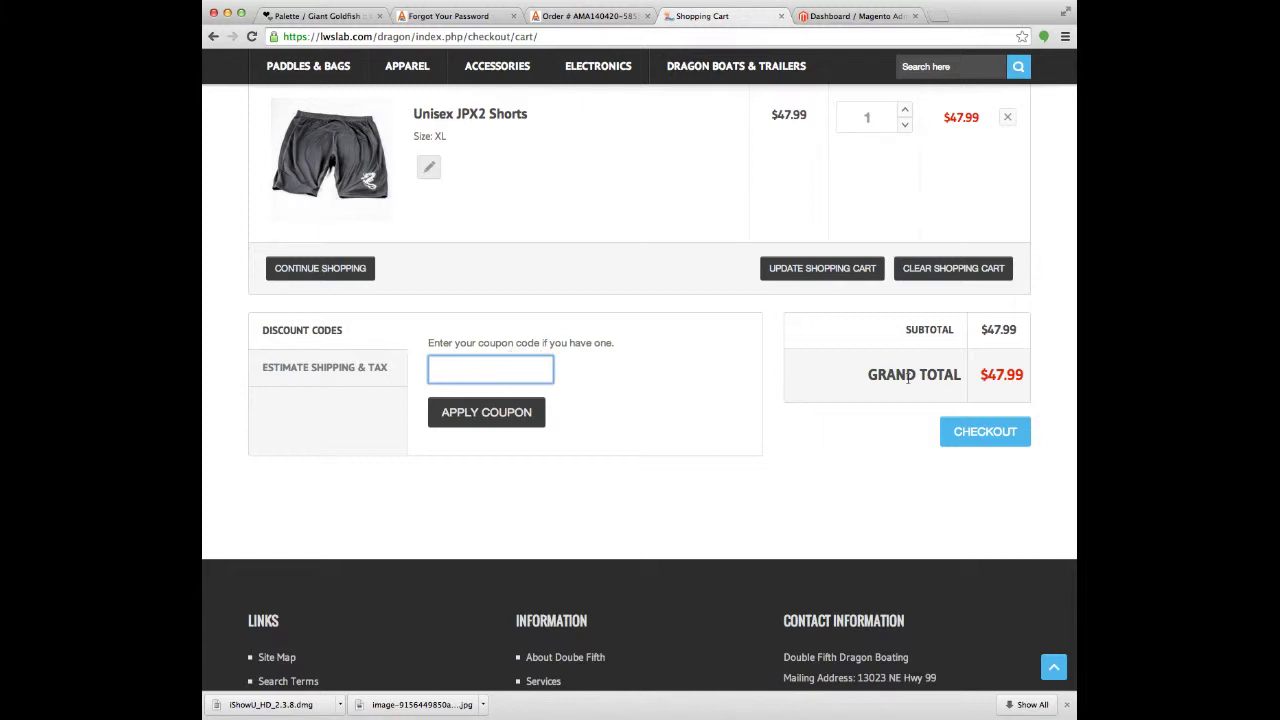
click(383, 372)
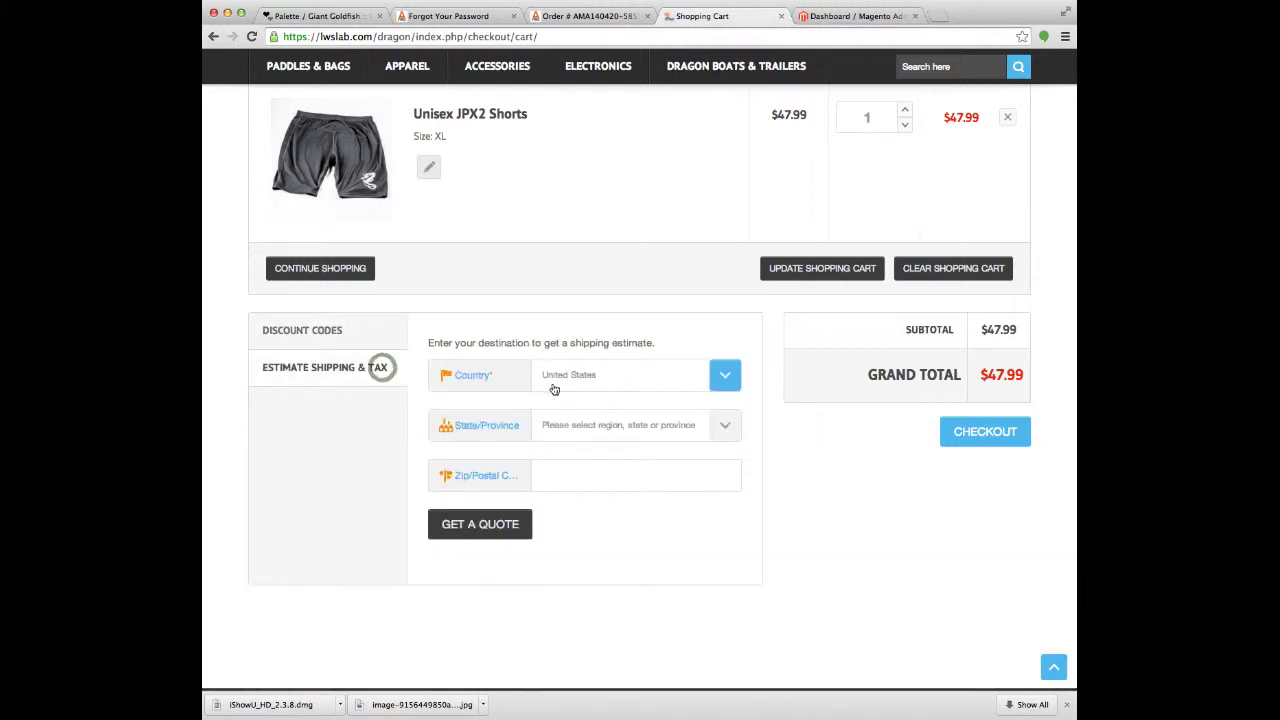
click(679, 426)
scroll(600, 598, down, 10)
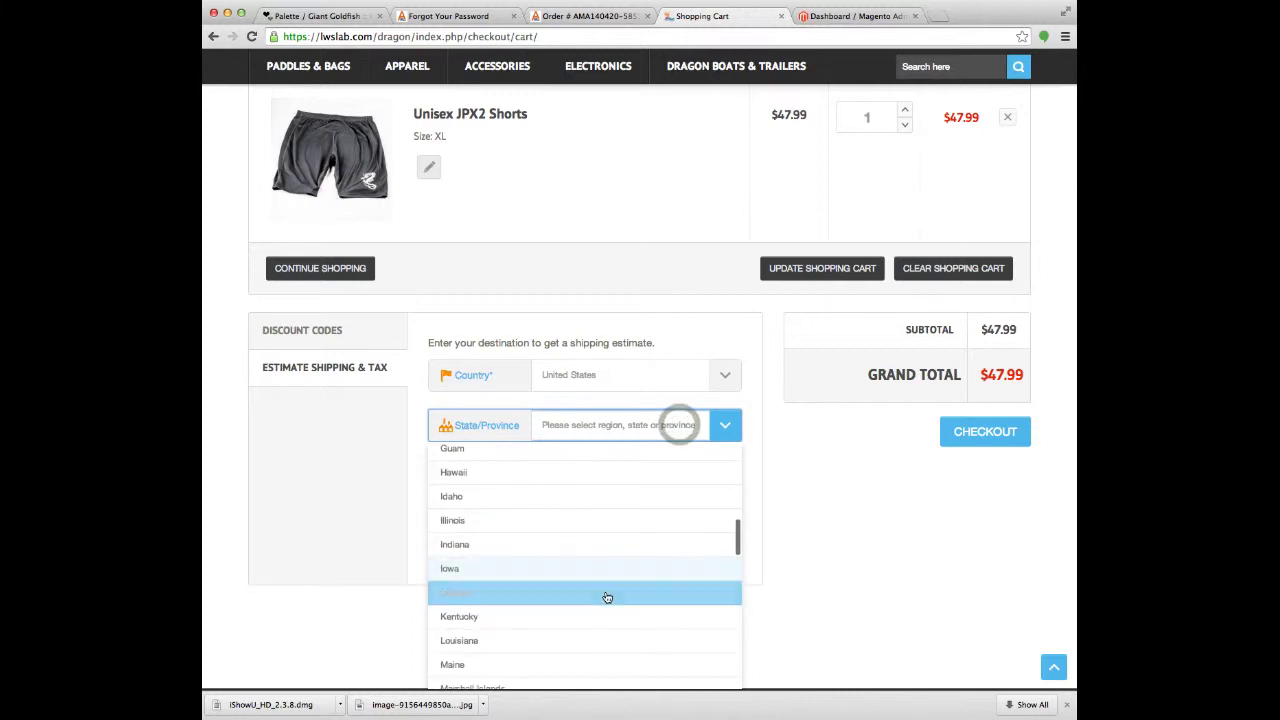
scroll(600, 596, down, 5)
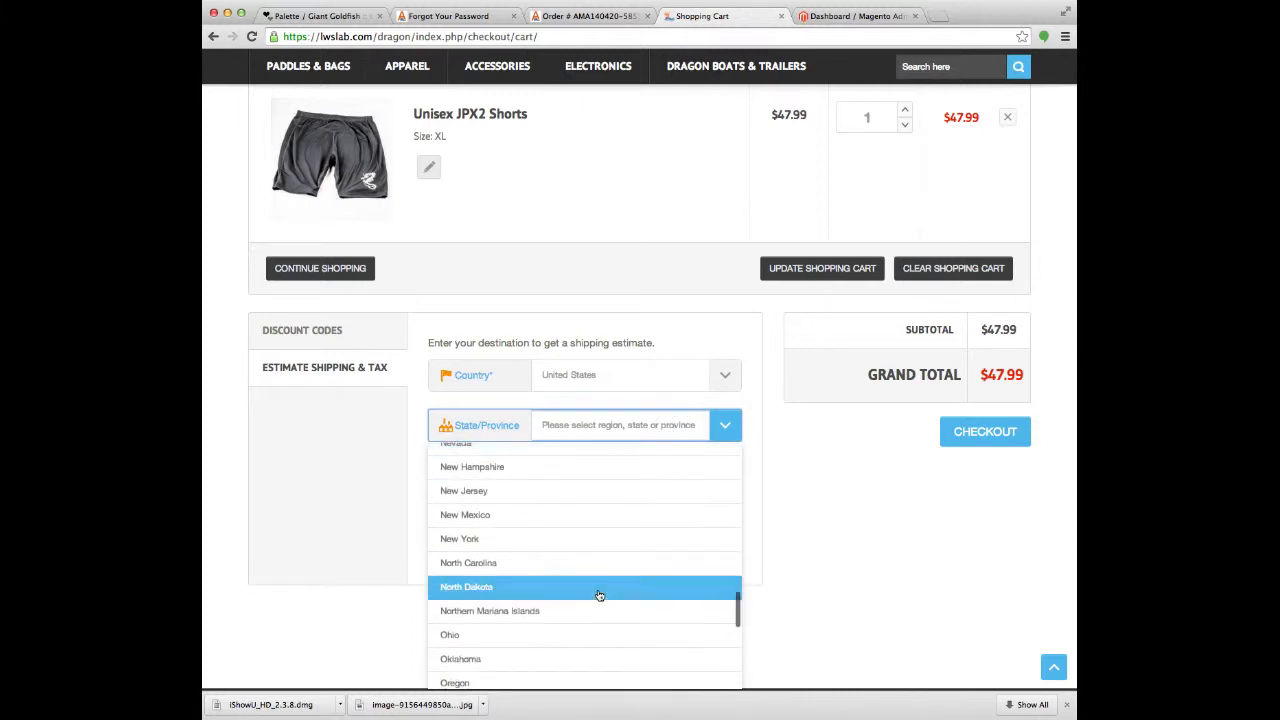
click(593, 540)
Enter the destination zip code and request a shipping quote
click(571, 473)
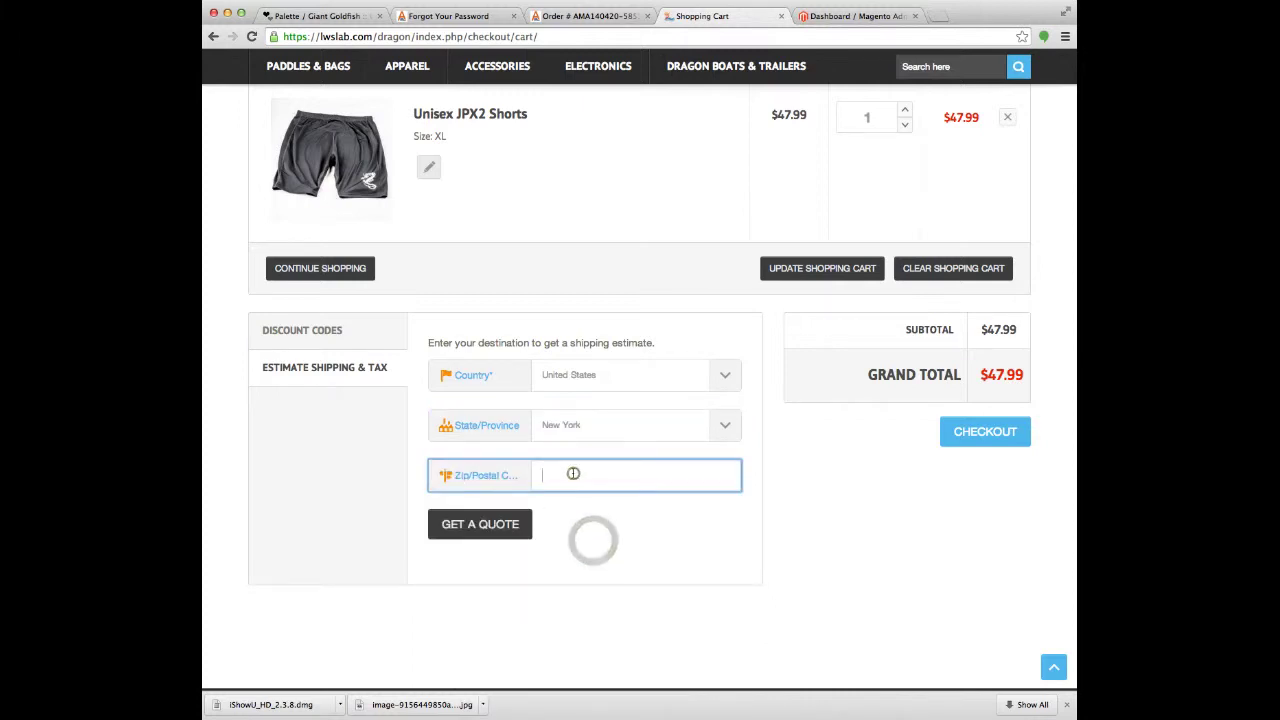
text(14092)
click(653, 566)
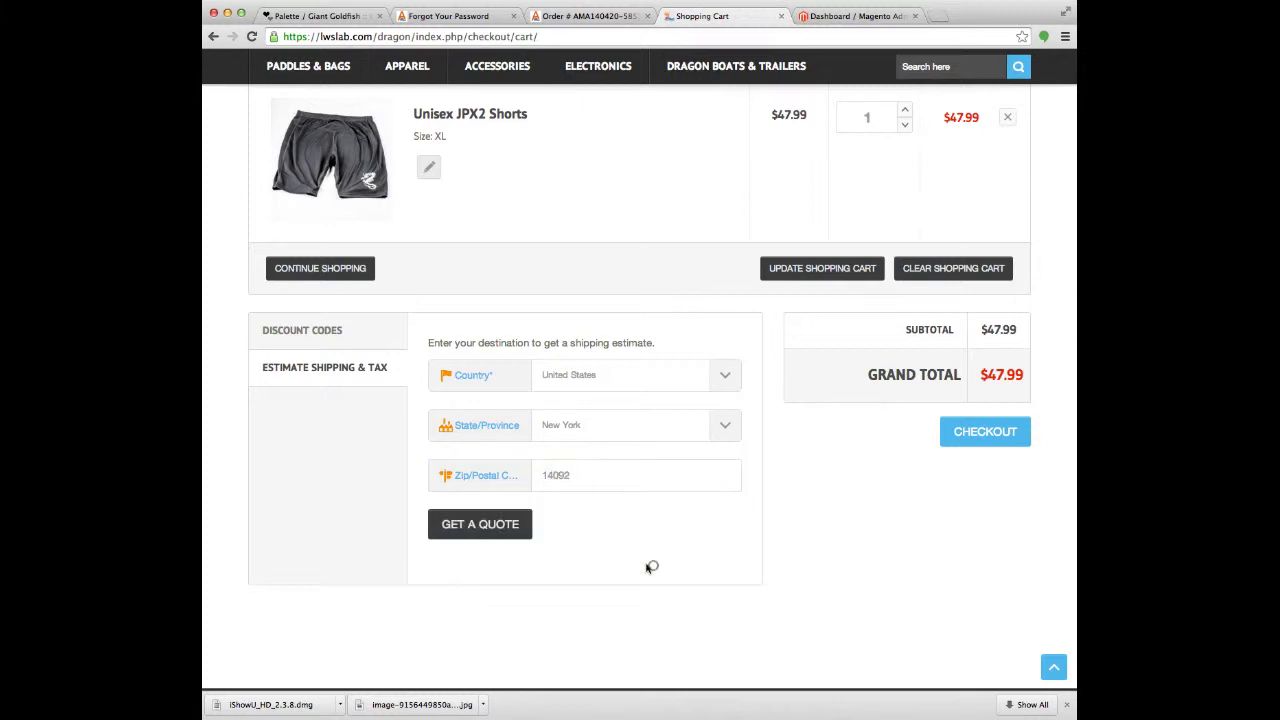
click(497, 530)
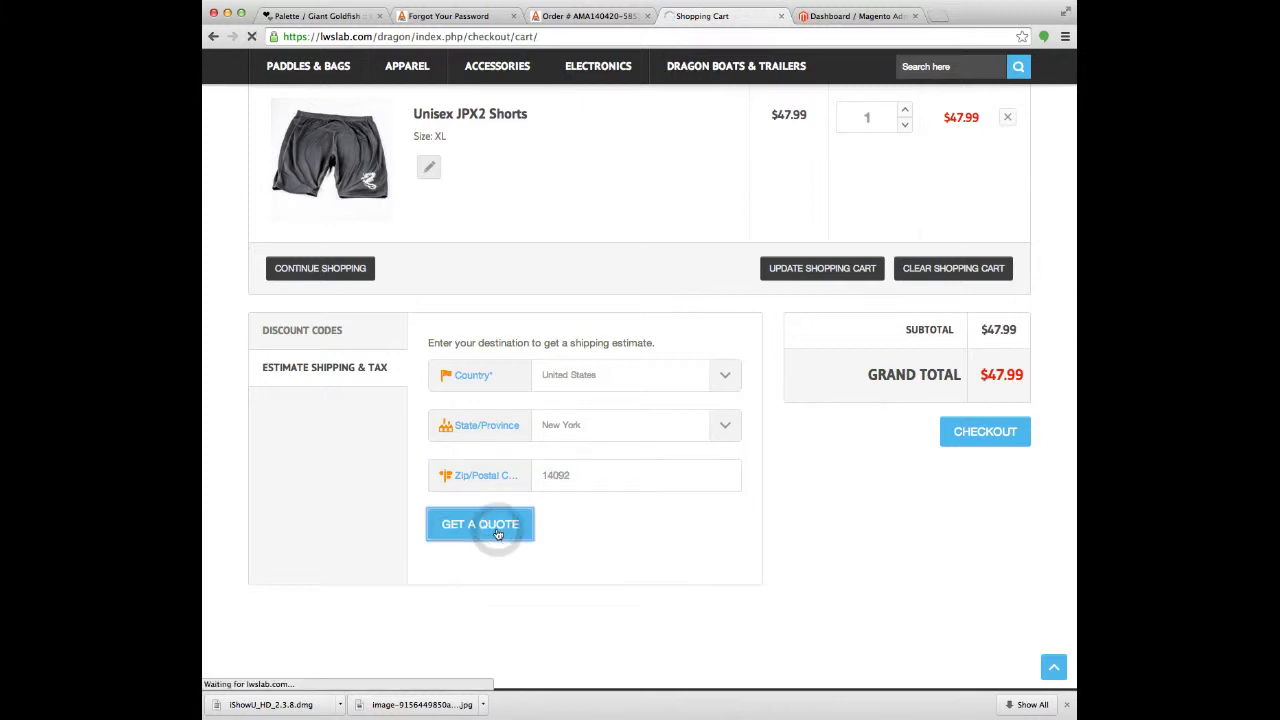
Select the Standard Domestic $9.00 shipping rate, update the cart total and review the order summary
scroll(517, 531, down, 5)
scroll(620, 551, down, 1)
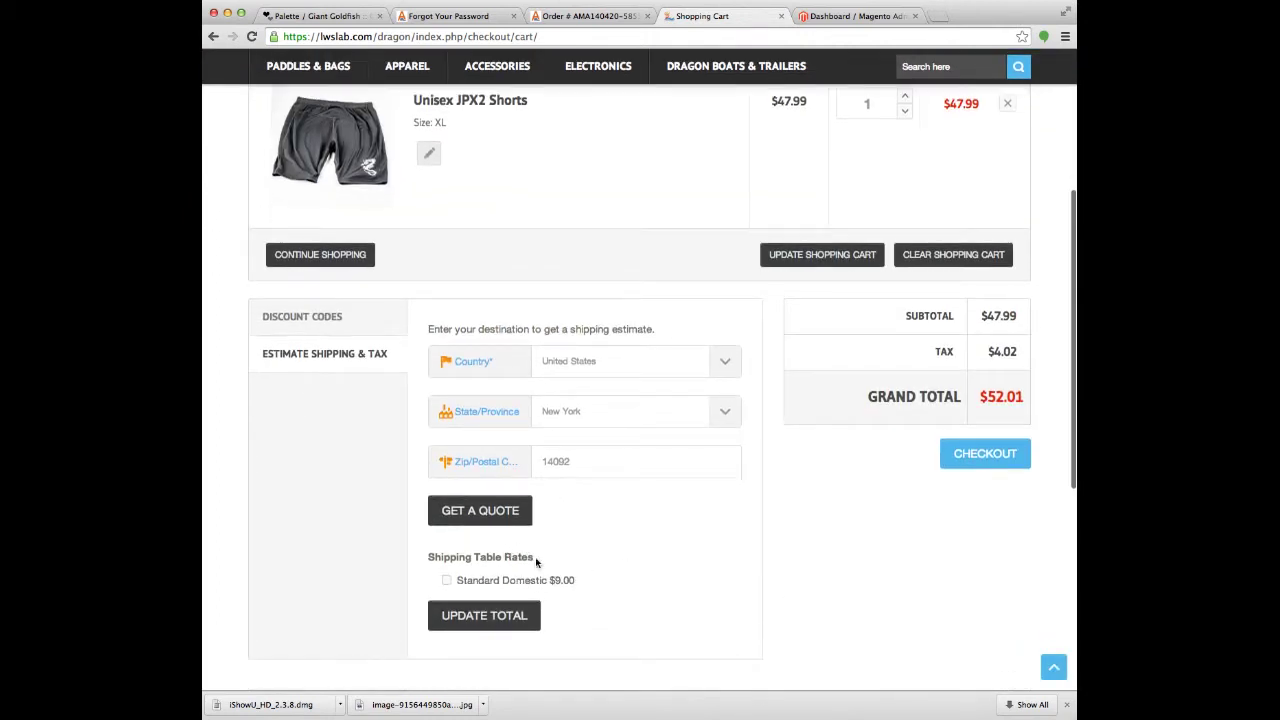
click(447, 580)
click(499, 615)
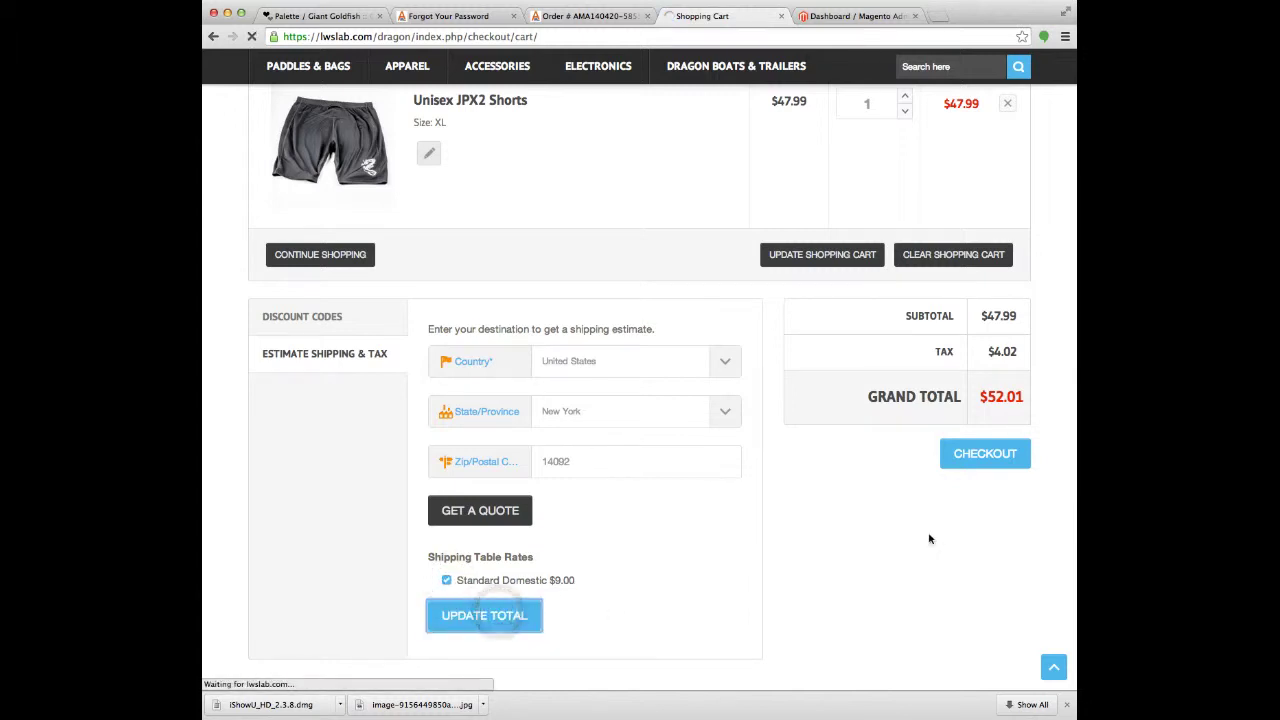
scroll(987, 487, down, 5)
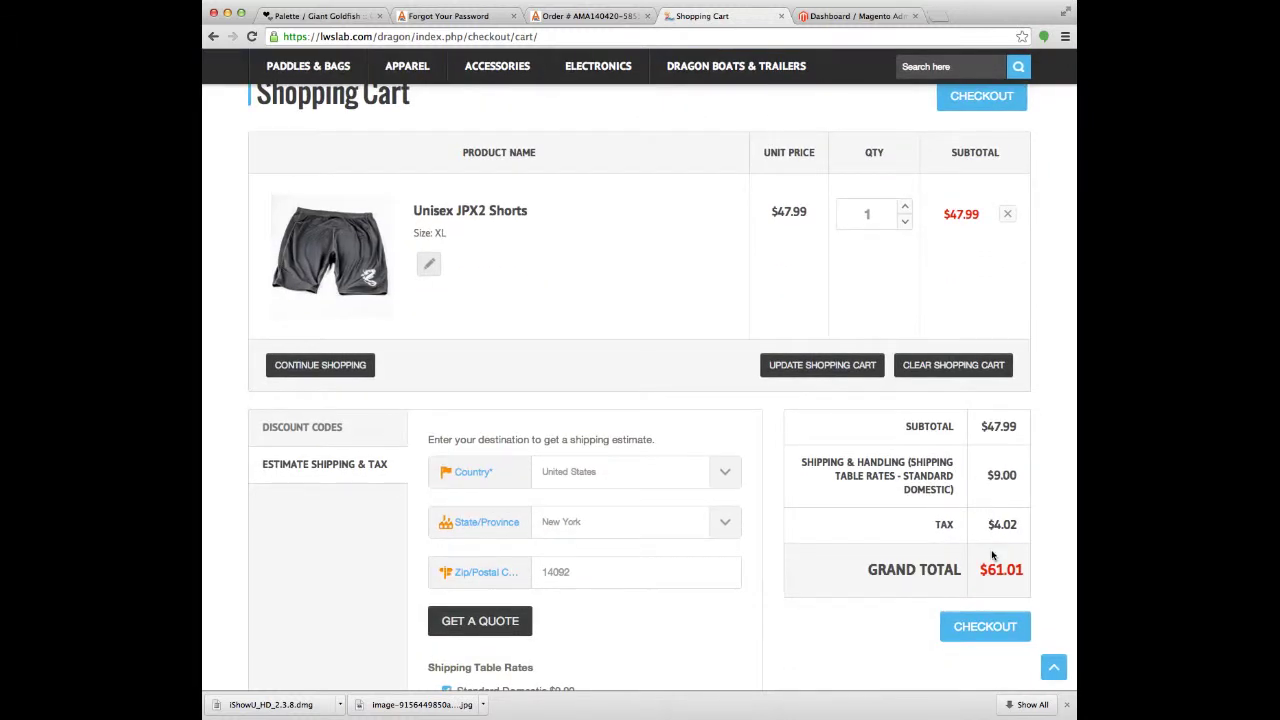
scroll(935, 407, up, 4)
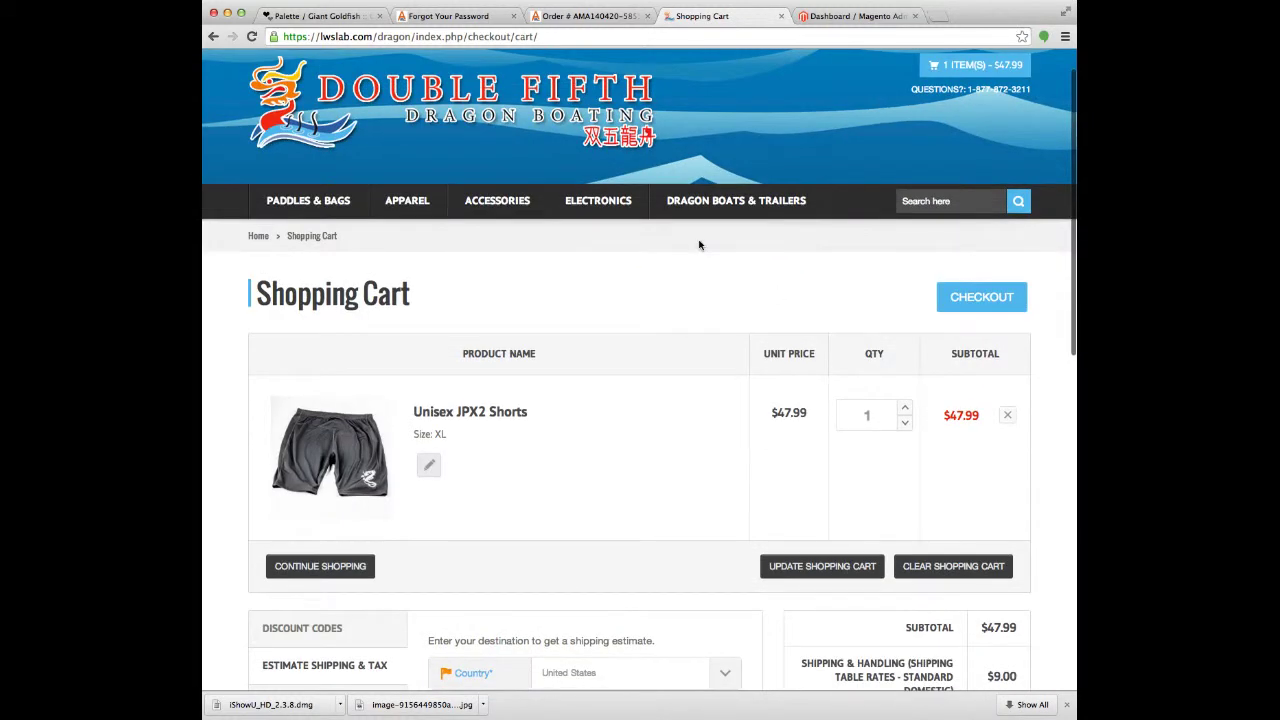
Switch to the Magento Admin Panel, look over its system options and open the system Configuration page
click(843, 17)
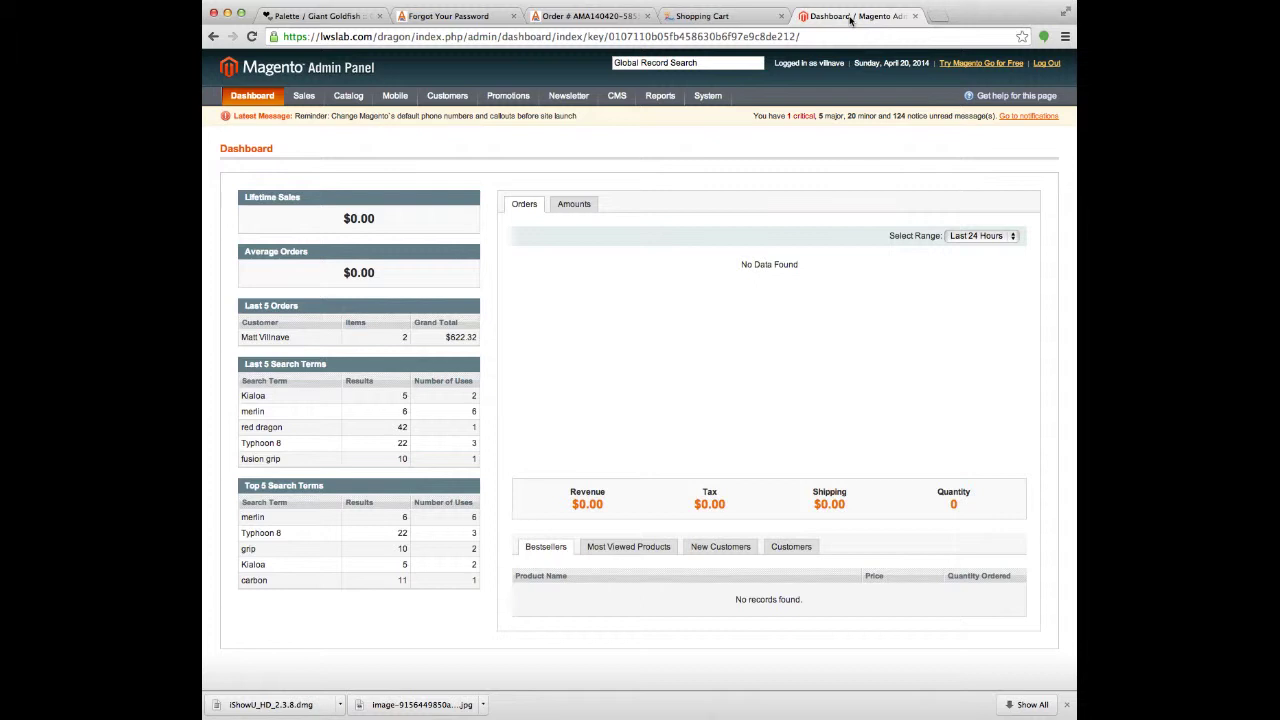
mouse_move(616, 104)
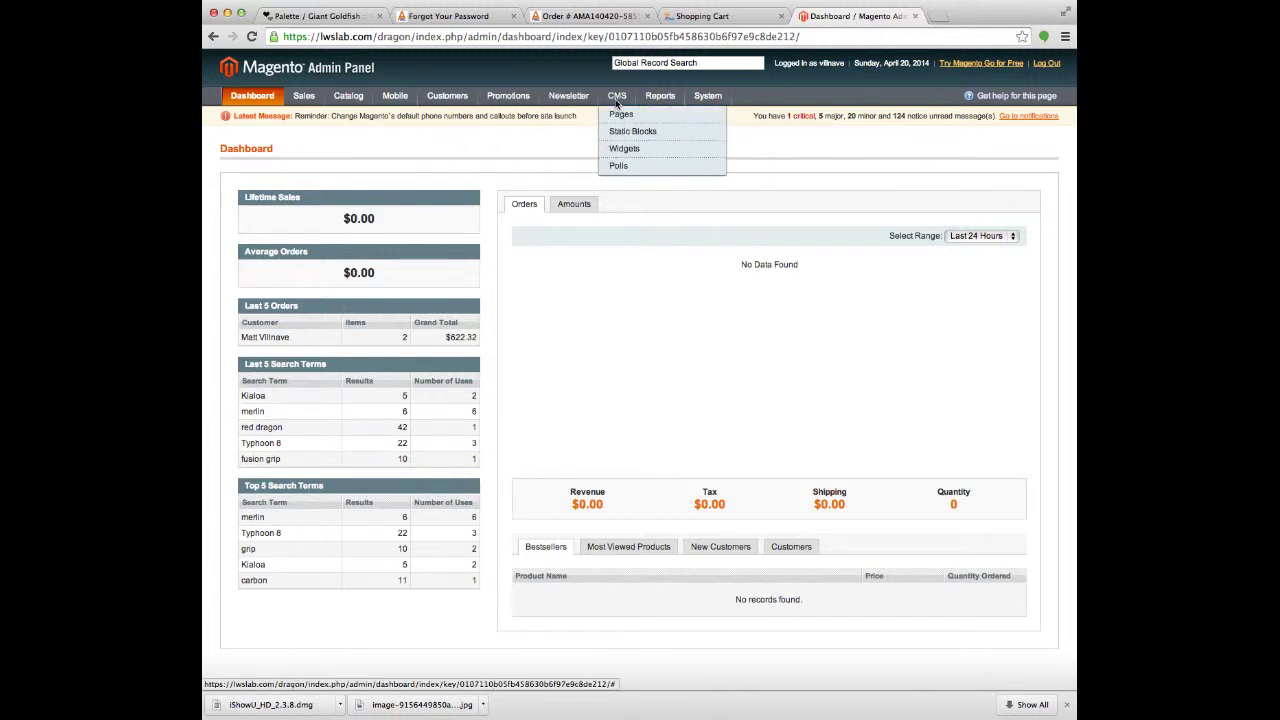
mouse_move(716, 96)
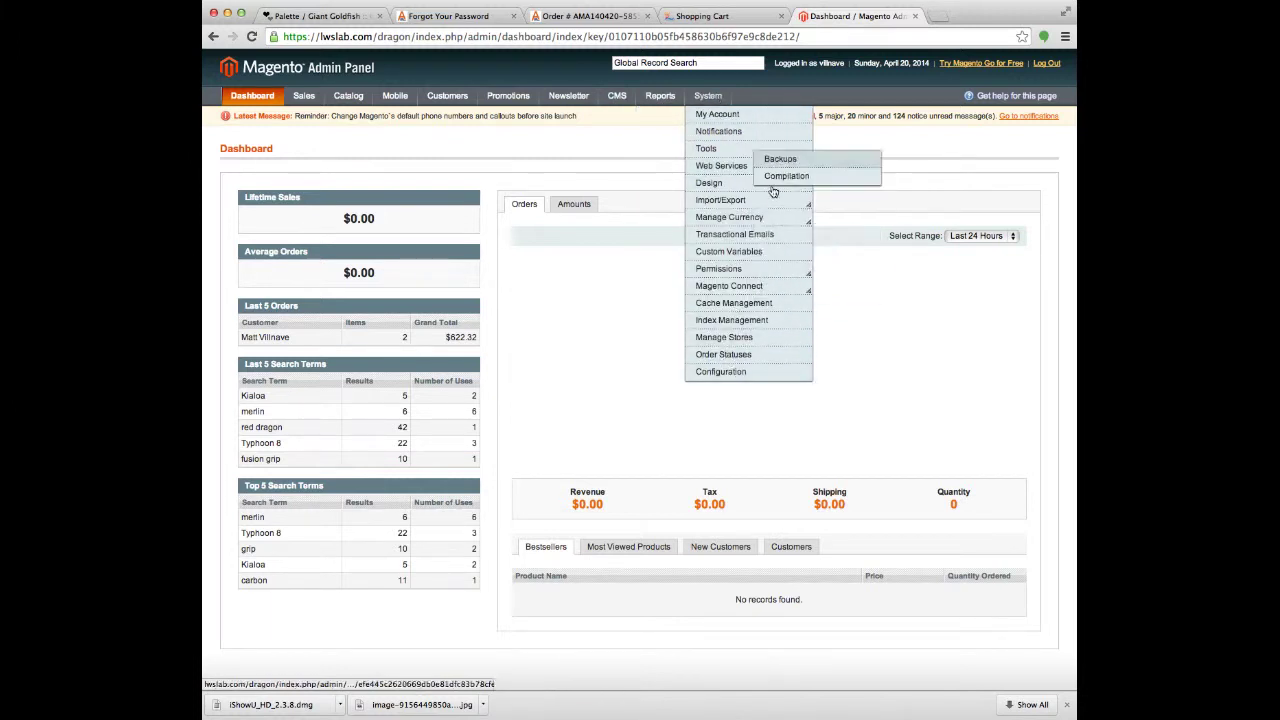
mouse_move(744, 293)
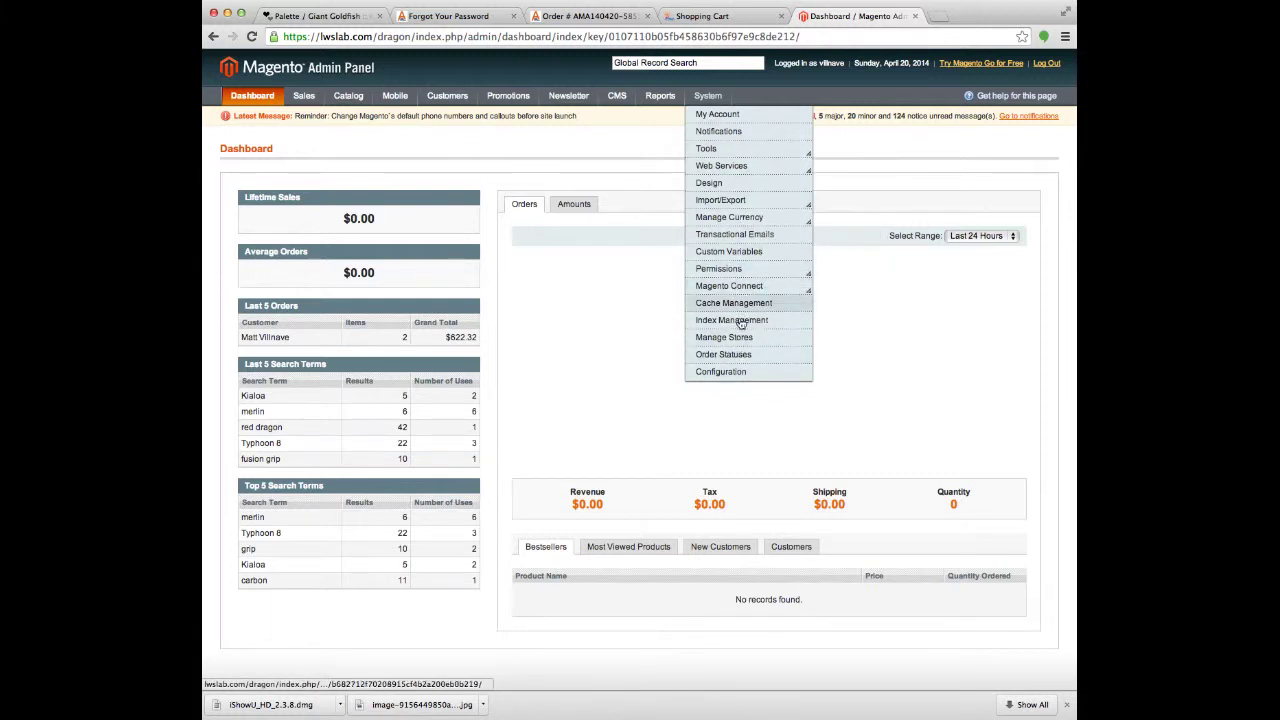
mouse_move(740, 162)
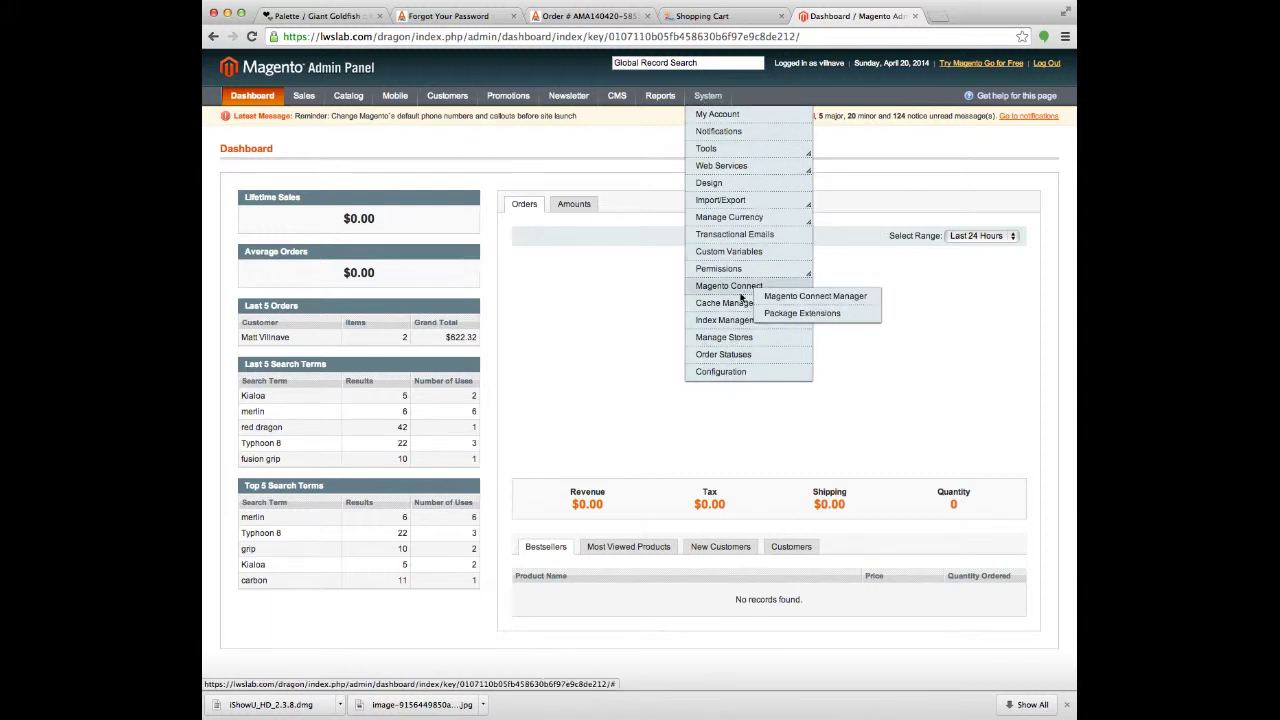
mouse_move(741, 270)
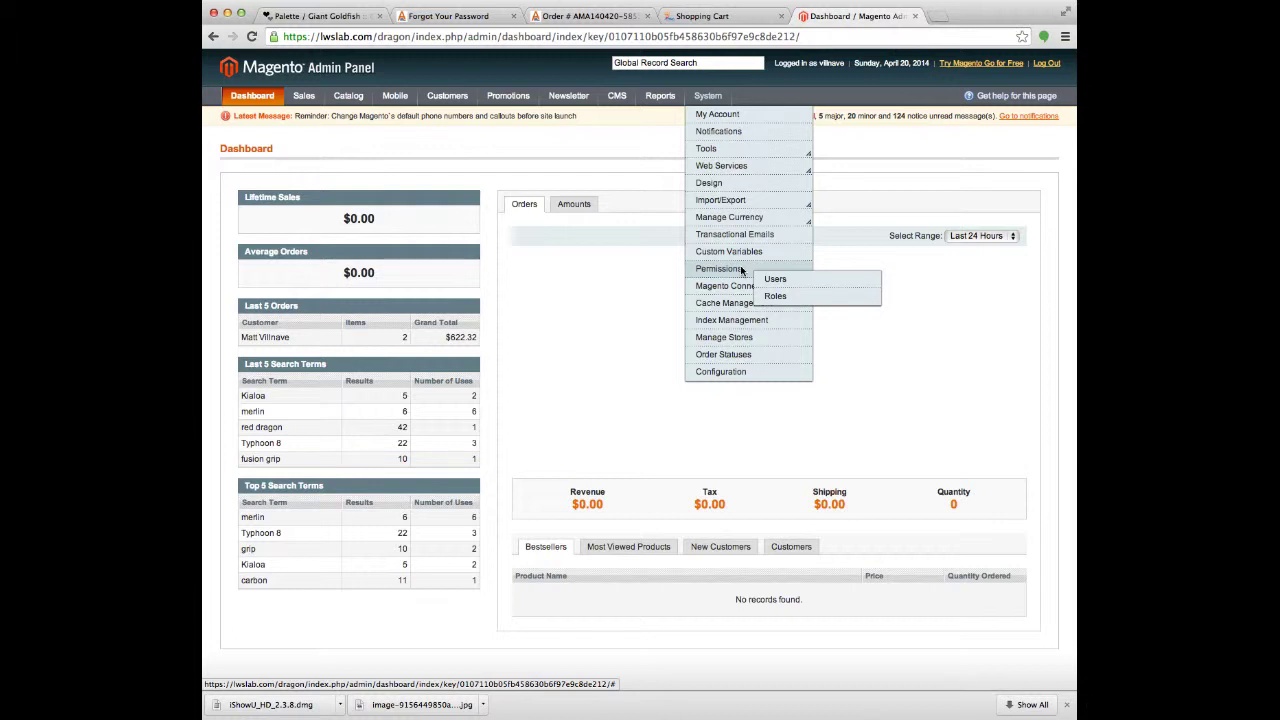
mouse_move(741, 204)
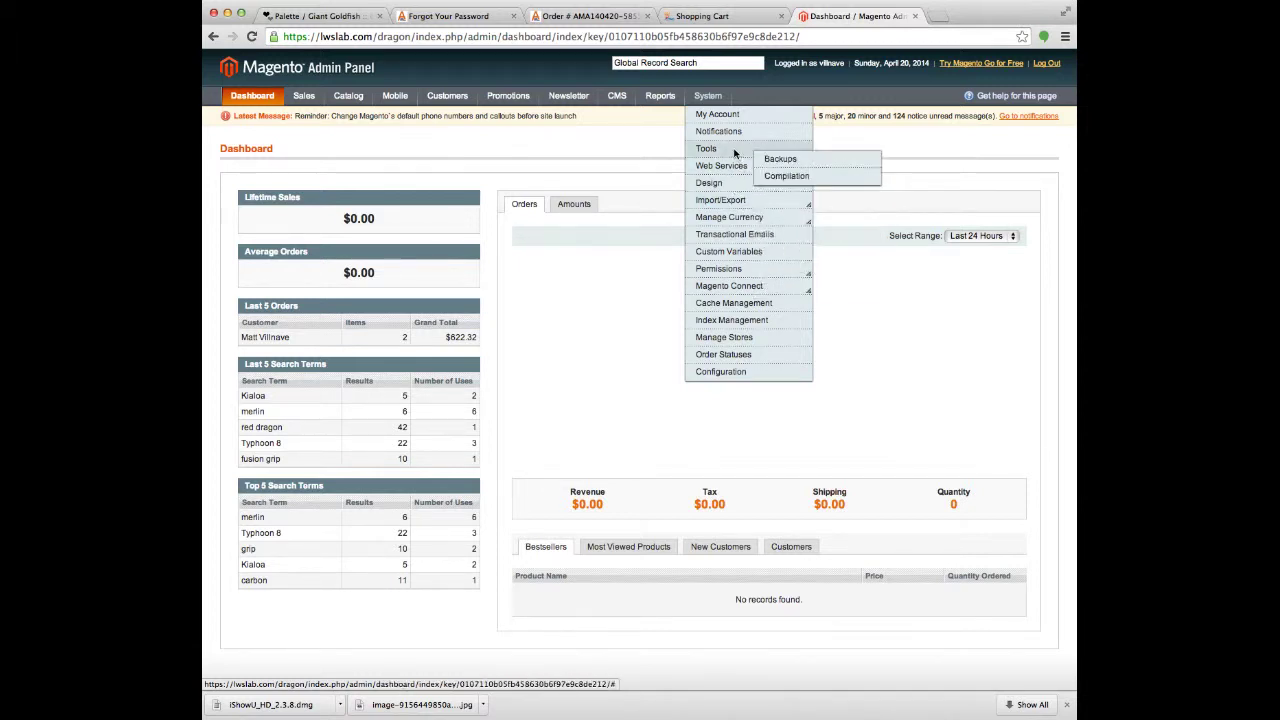
click(744, 371)
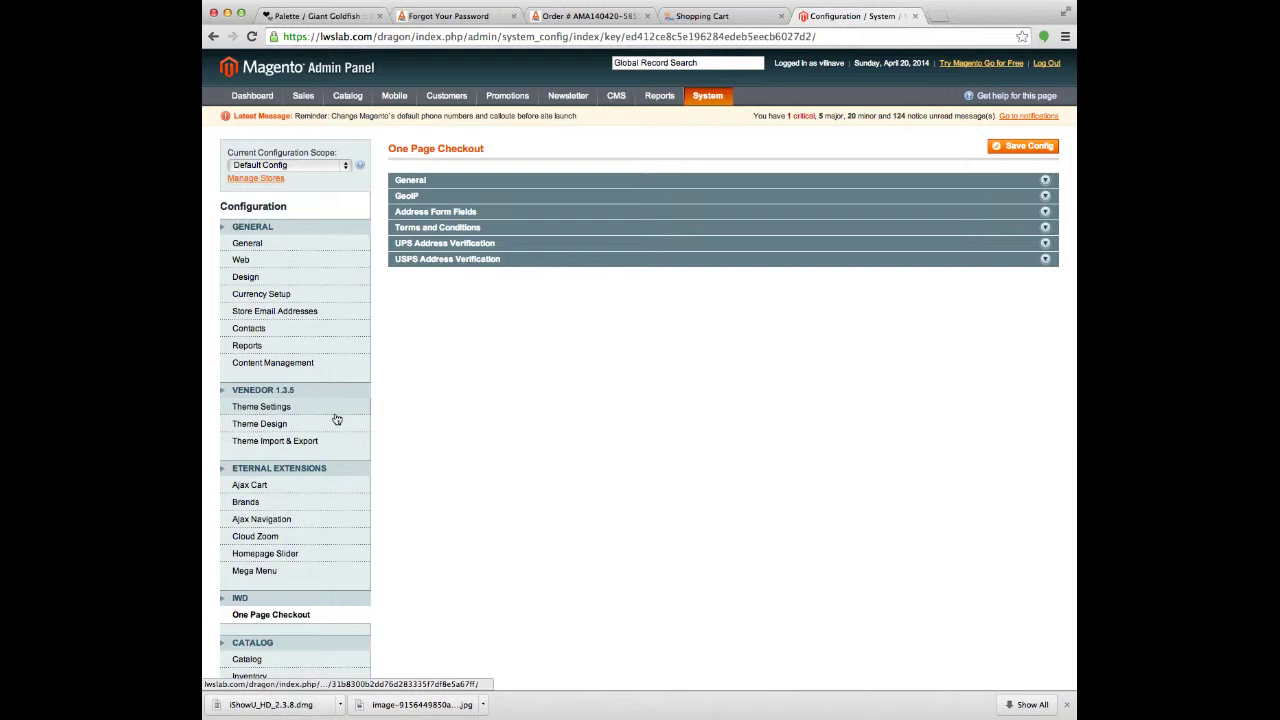
Look through the list of configuration sections and open the Catalog settings
scroll(348, 320, down, 1)
scroll(340, 262, down, 10)
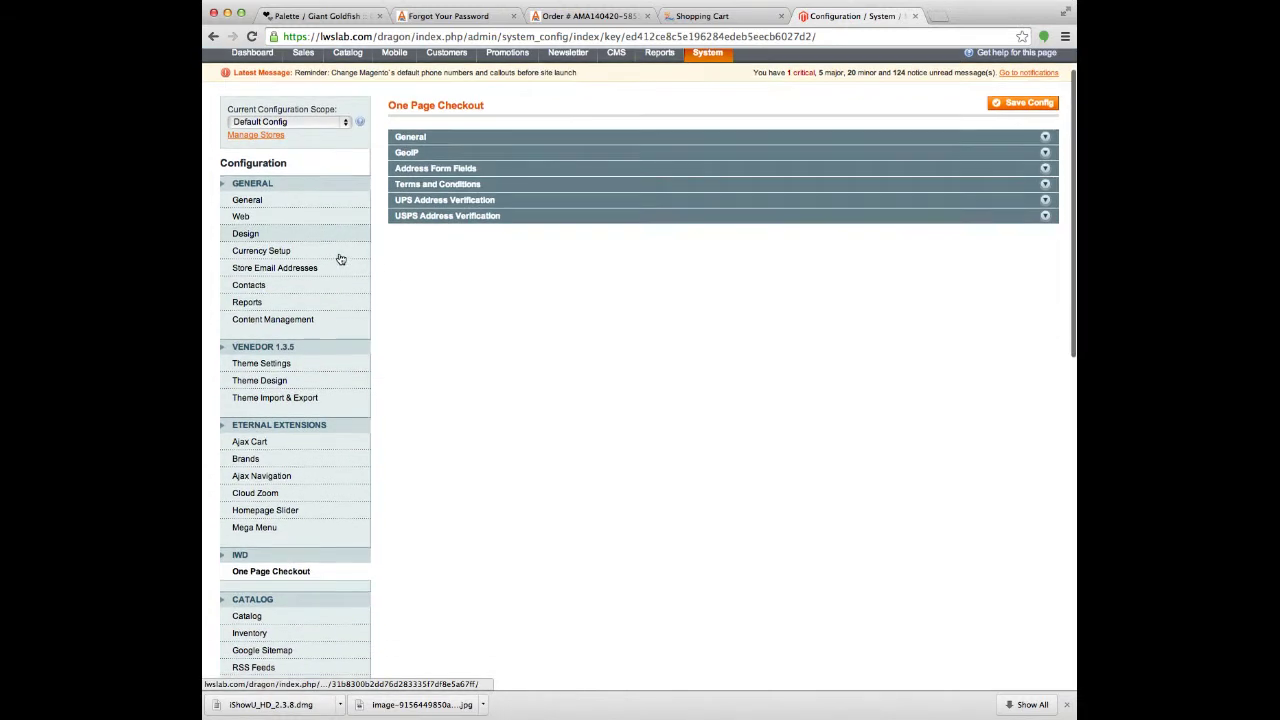
scroll(345, 295, down, 5)
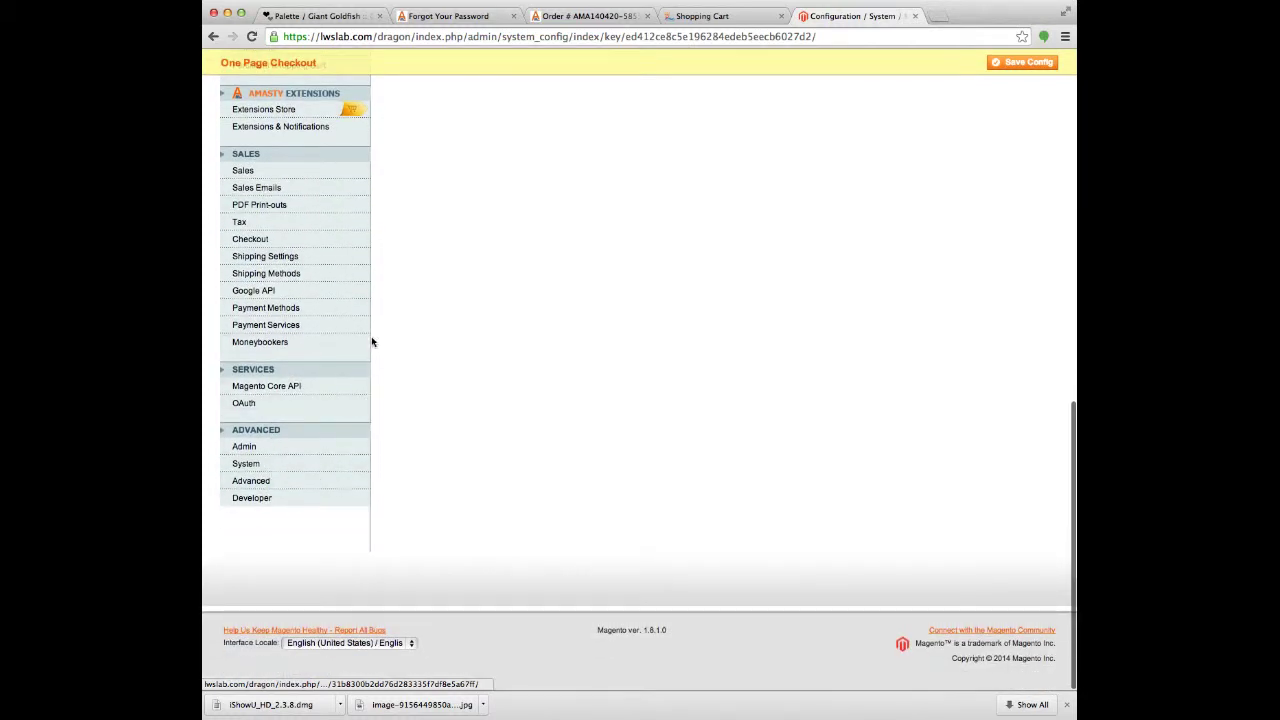
scroll(371, 340, up, 10)
scroll(360, 337, up, 6)
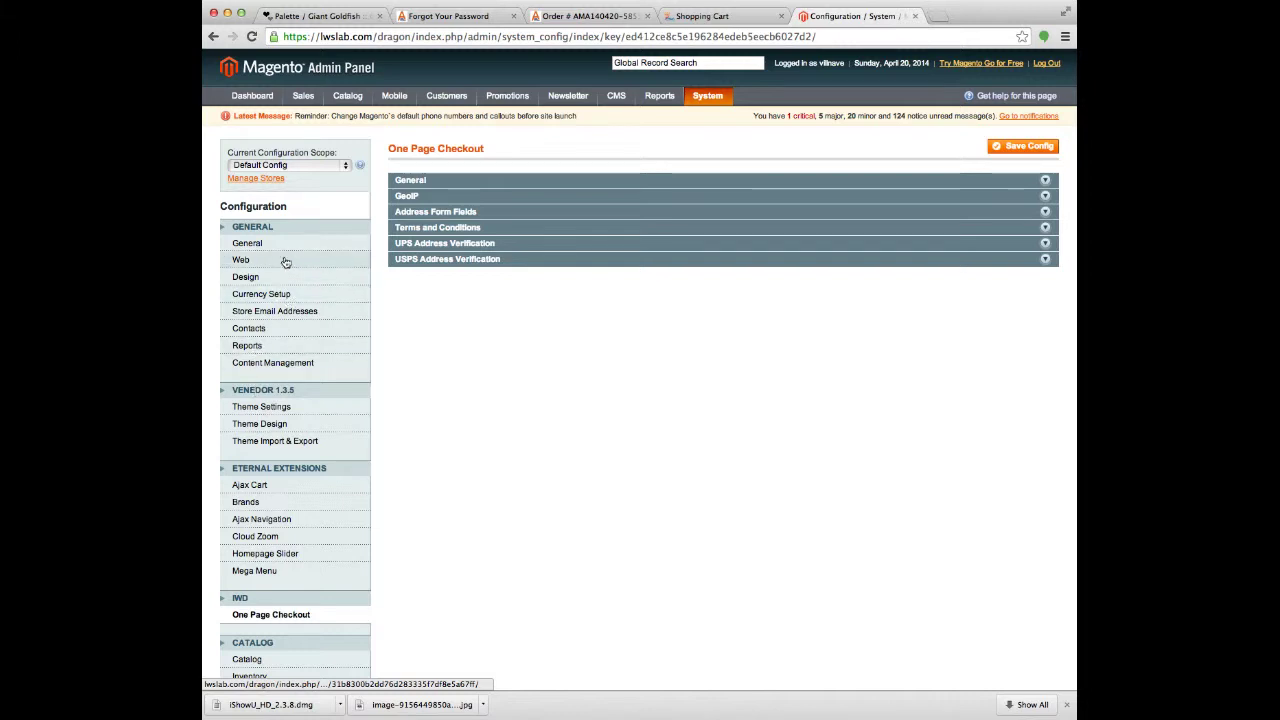
scroll(300, 324, down, 4)
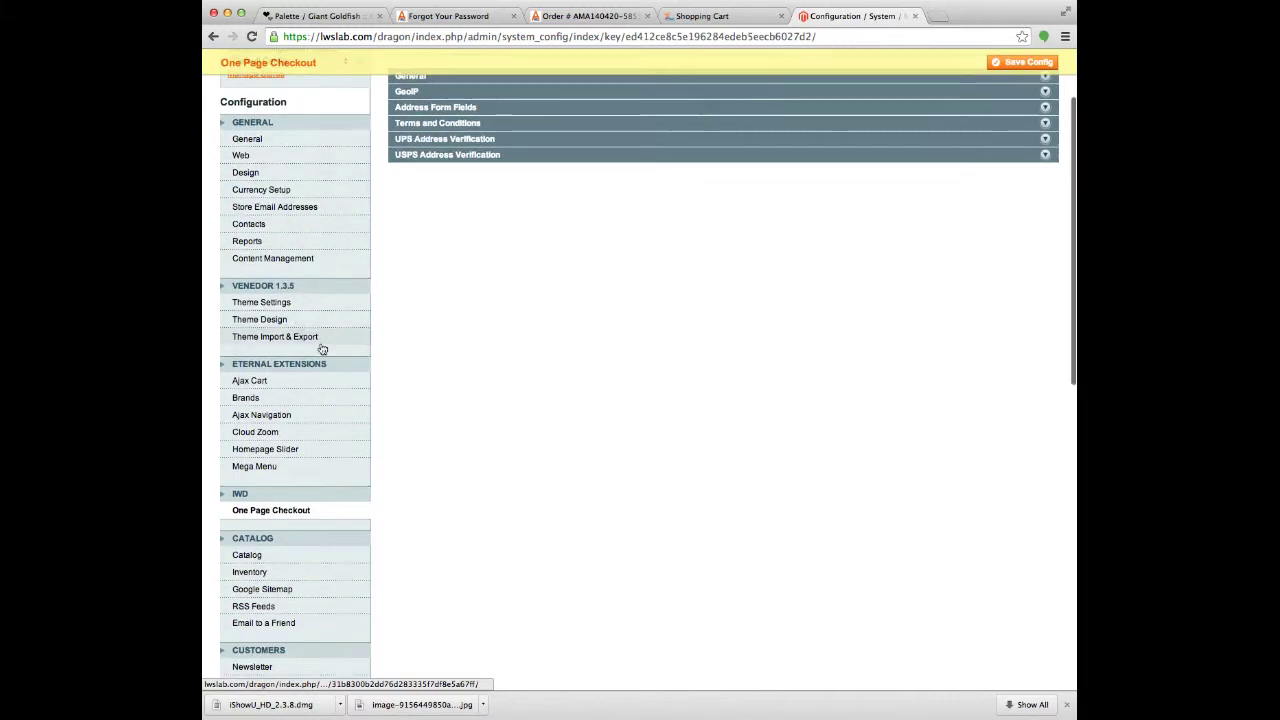
click(250, 491)
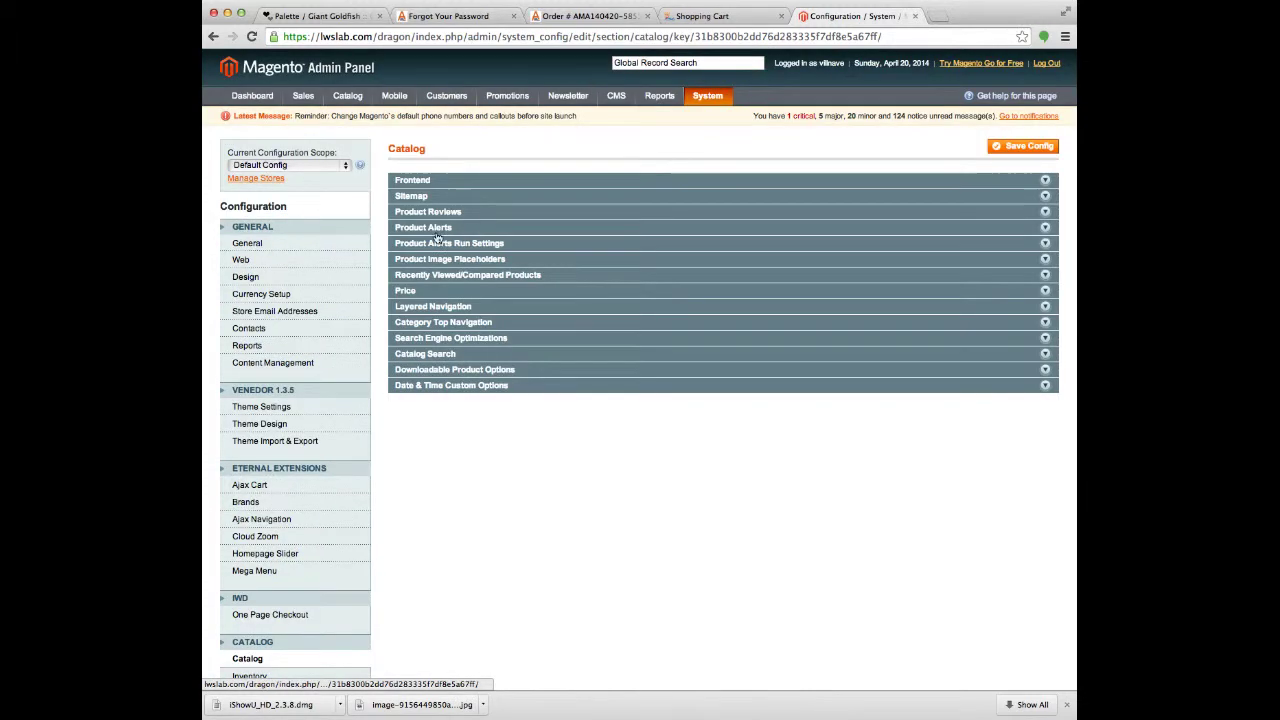
Expand the Product Reviews, Product Alerts, Price and Catalog Search groups of the Catalog configuration and look over their settings
click(449, 213)
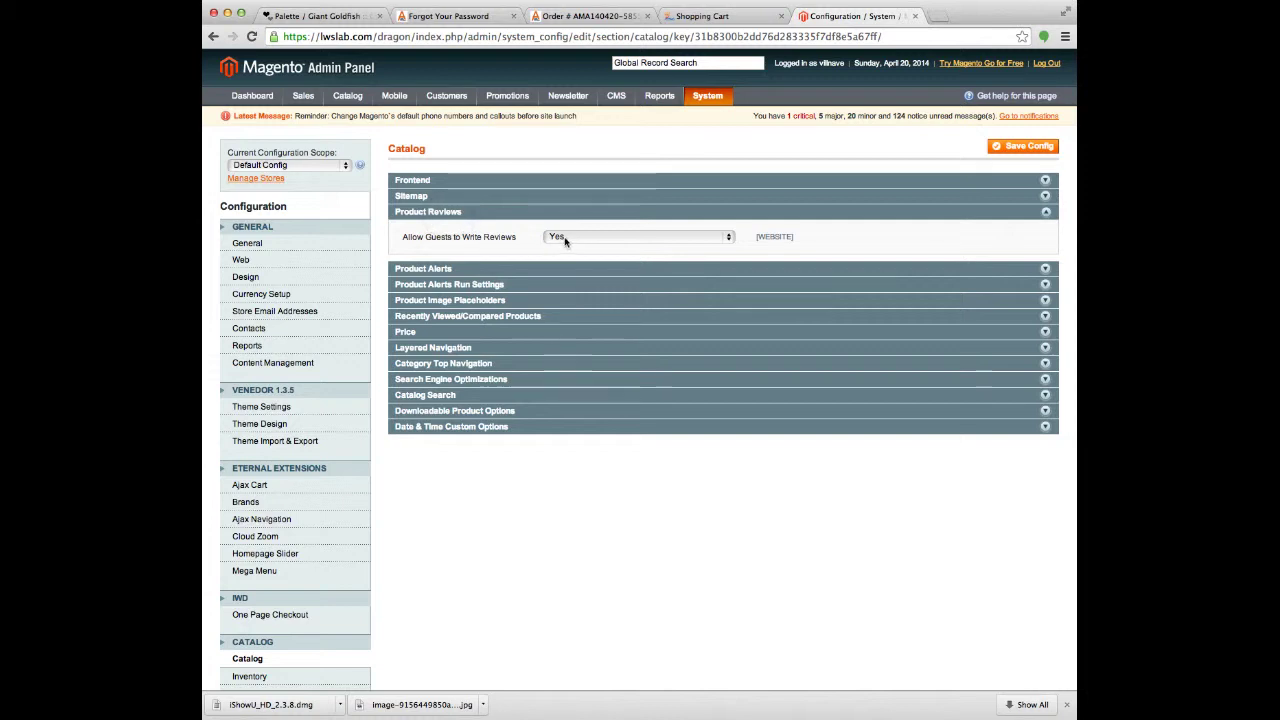
click(418, 270)
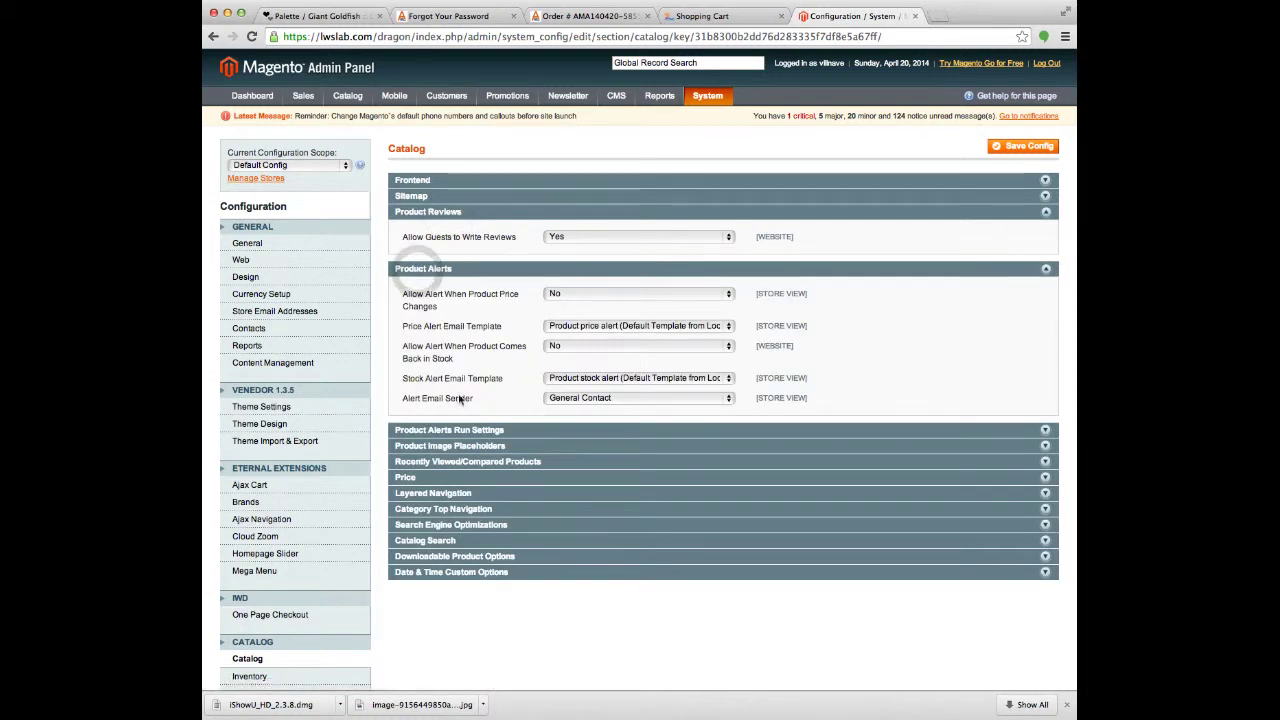
click(460, 478)
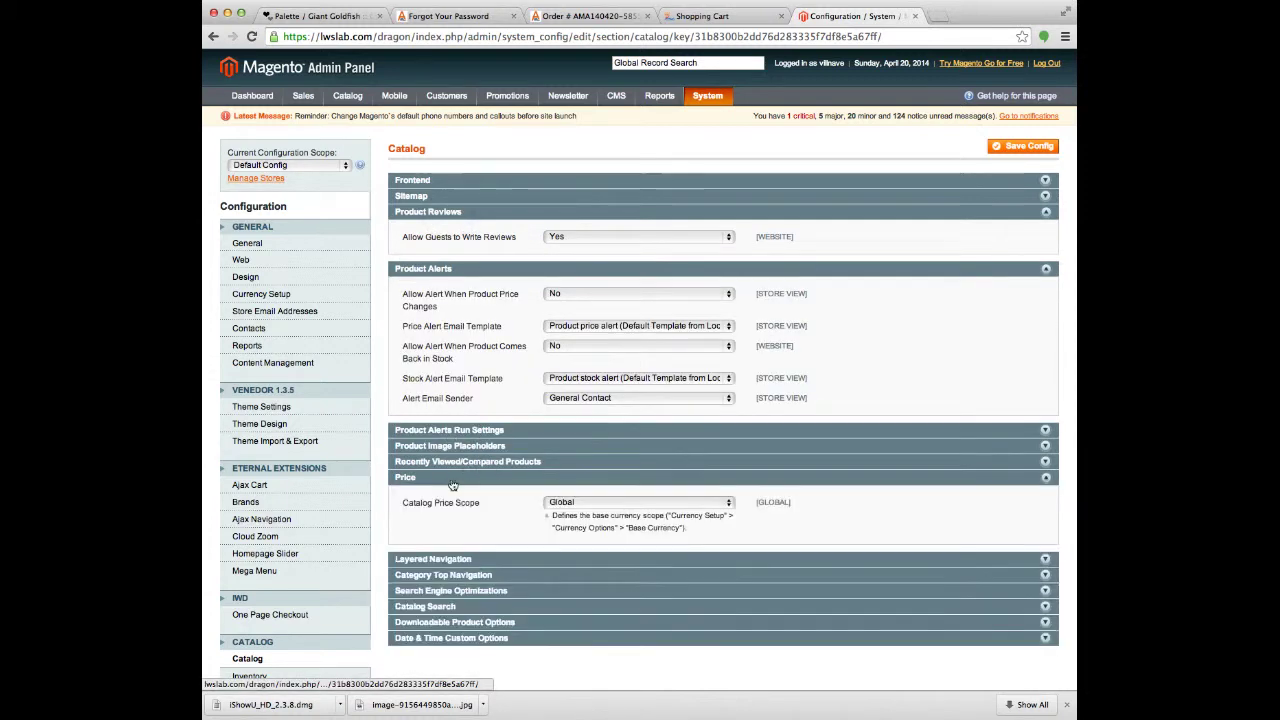
click(460, 606)
scroll(452, 608, down, 2)
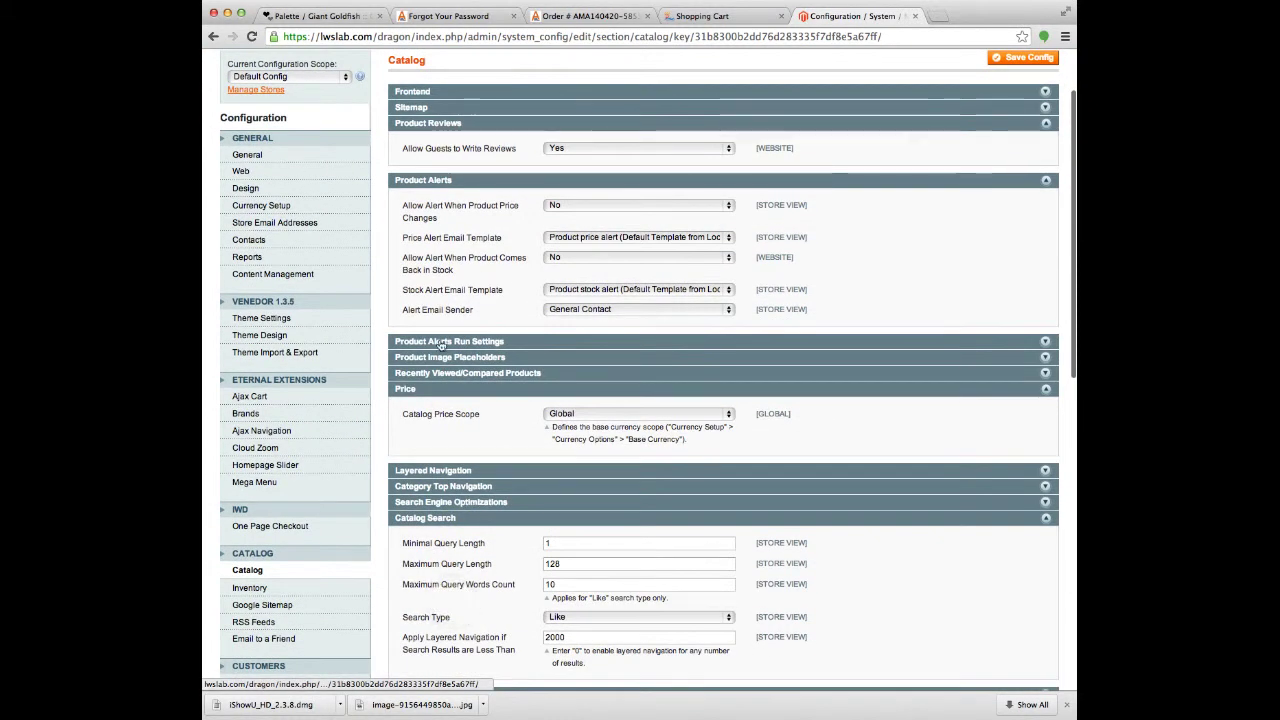
Open the Inventory configuration and review its stock options, including the maximum quantity allowed in the shopping cart
click(263, 590)
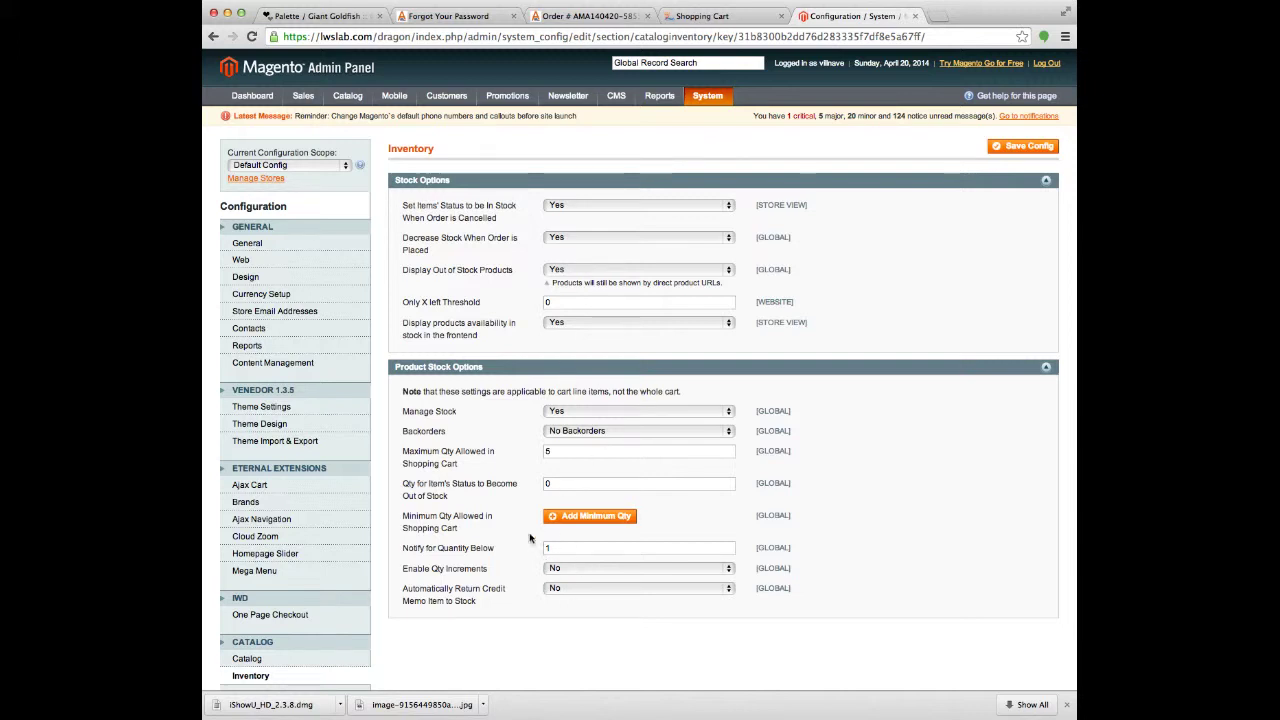
double_click(560, 452)
scroll(522, 500, down, 5)
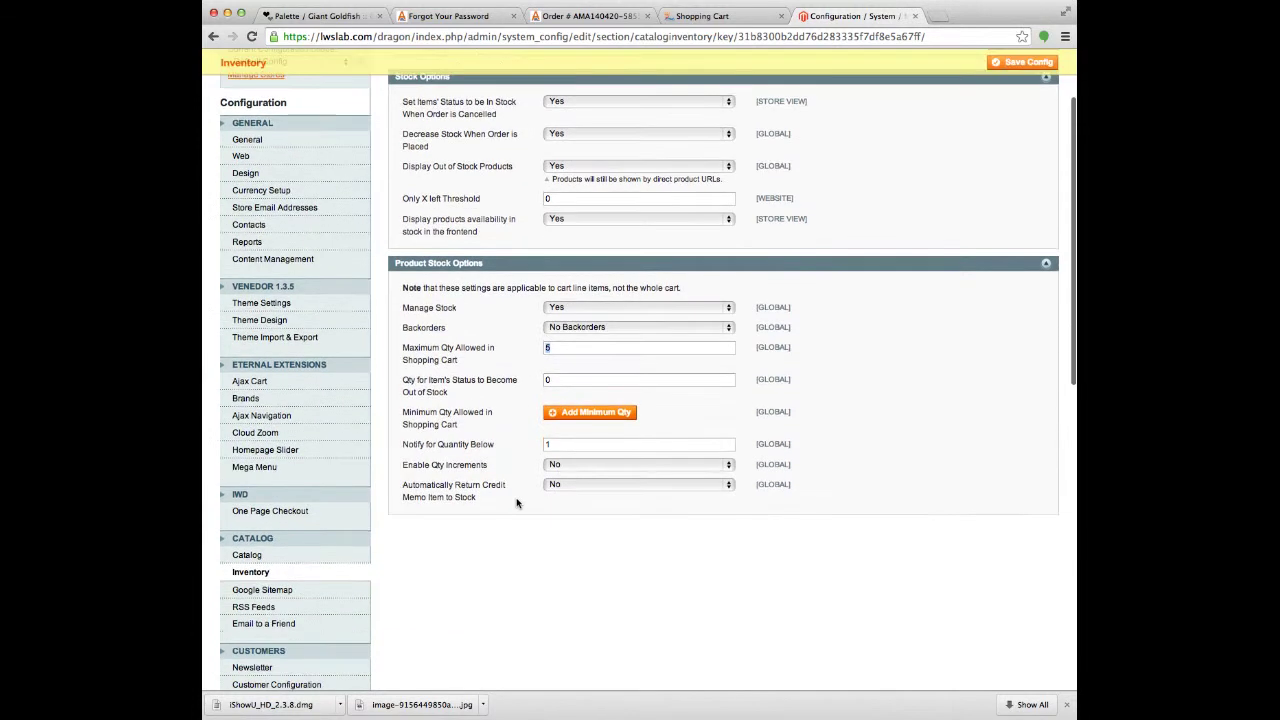
scroll(520, 490, down, 4)
scroll(520, 486, up, 10)
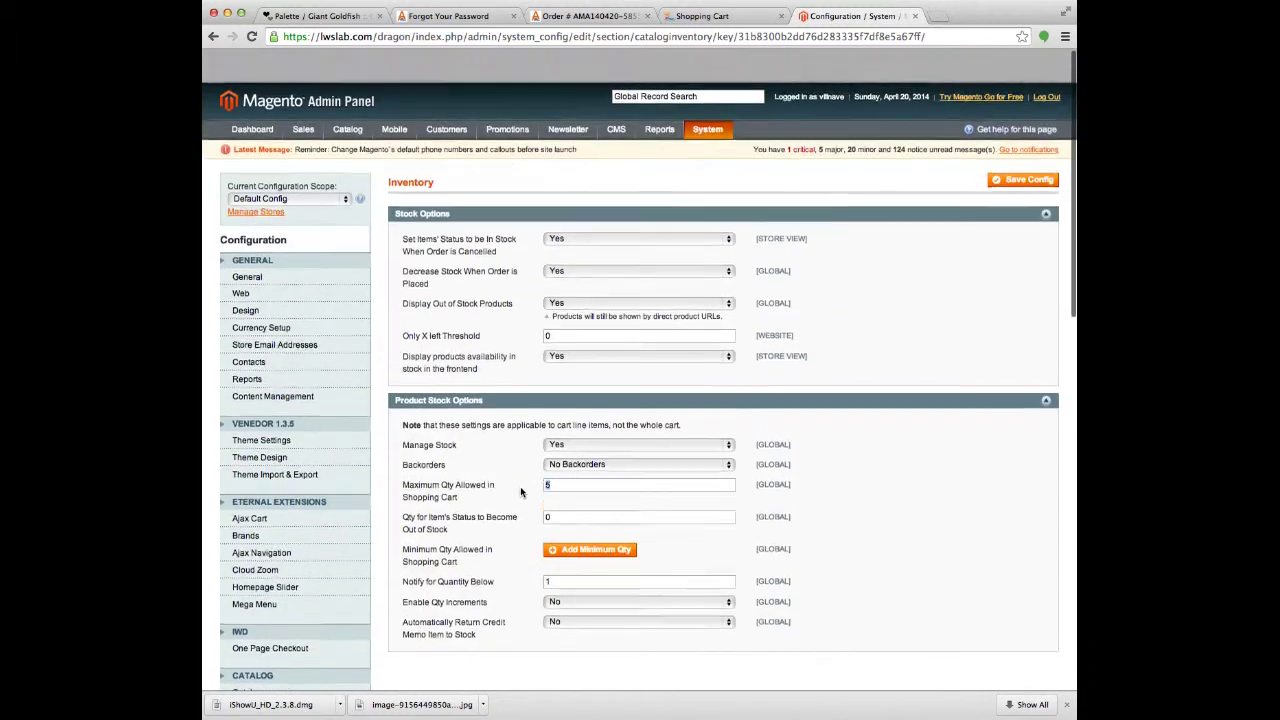
Open category management and expand the Paddles & Bags and Apparel categories to view their subcategories
mouse_move(308, 96)
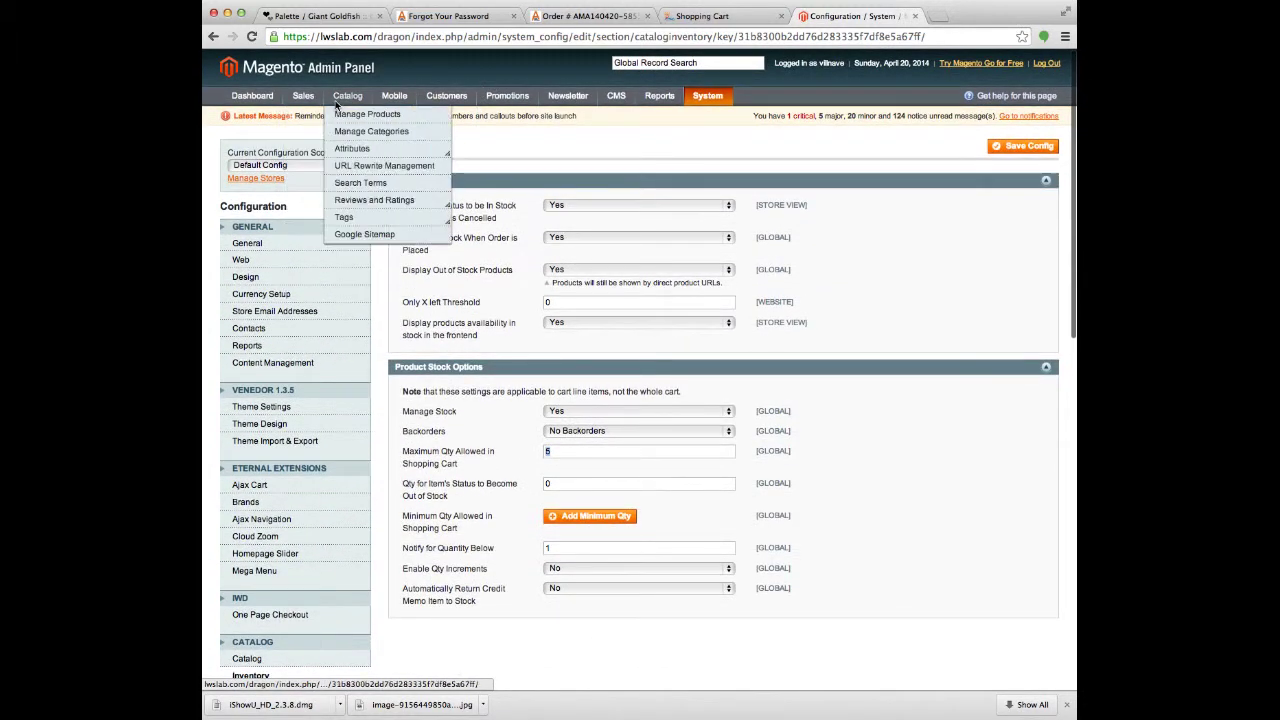
mouse_move(350, 100)
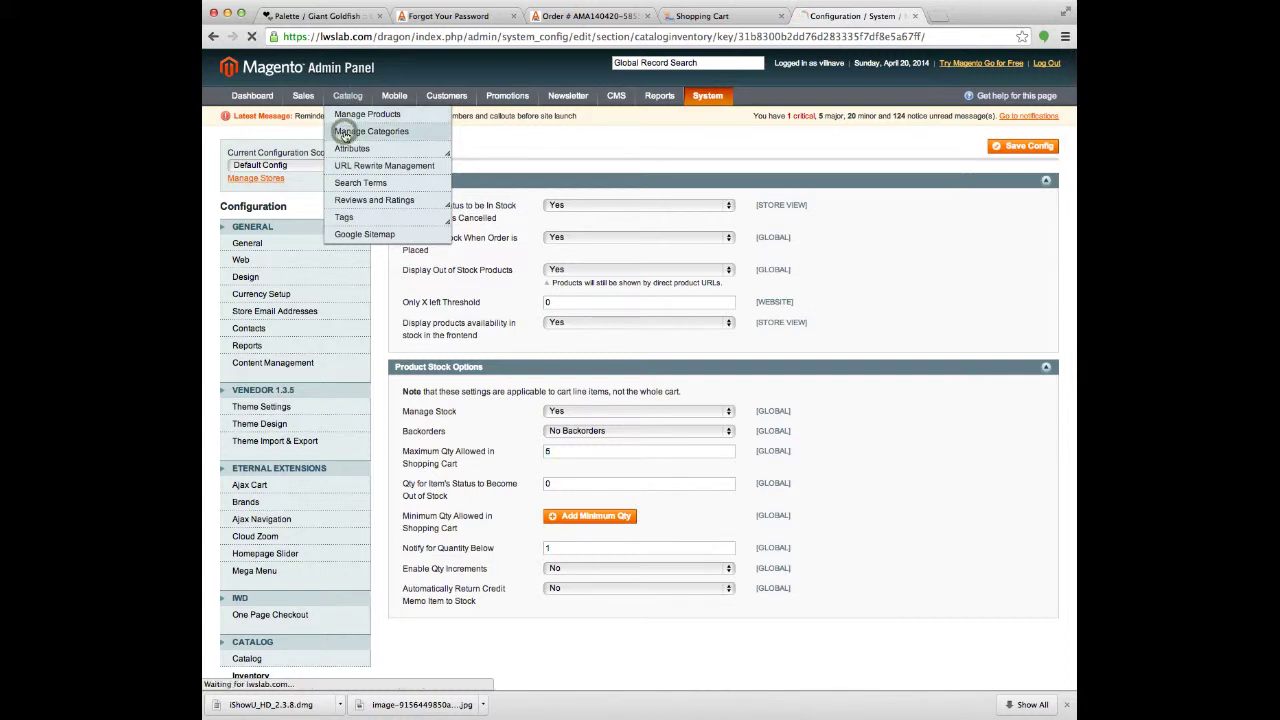
click(344, 133)
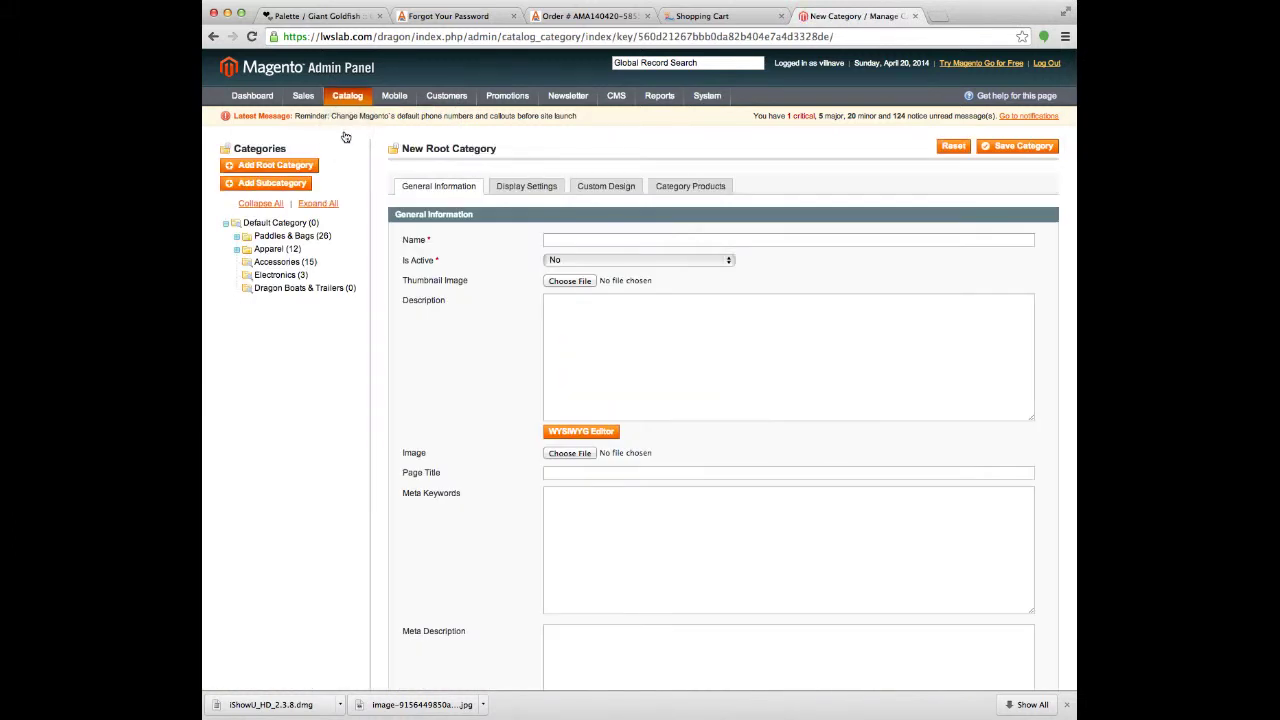
click(237, 236)
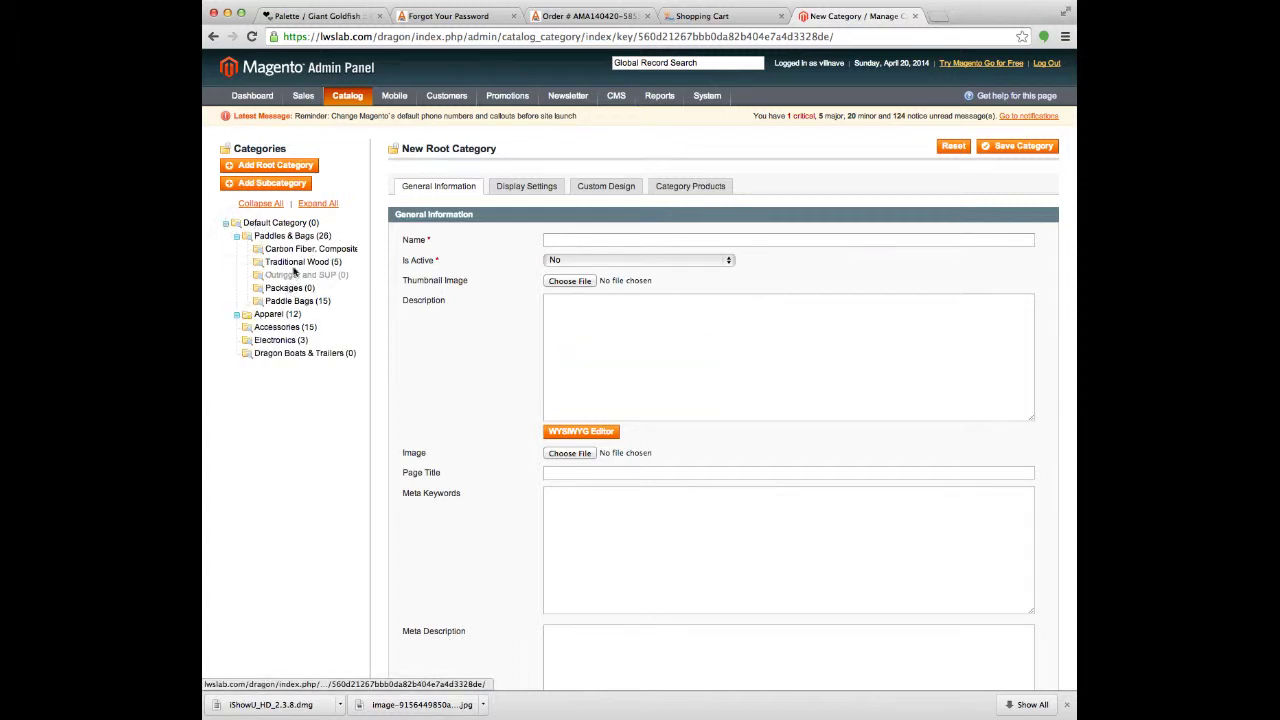
click(238, 315)
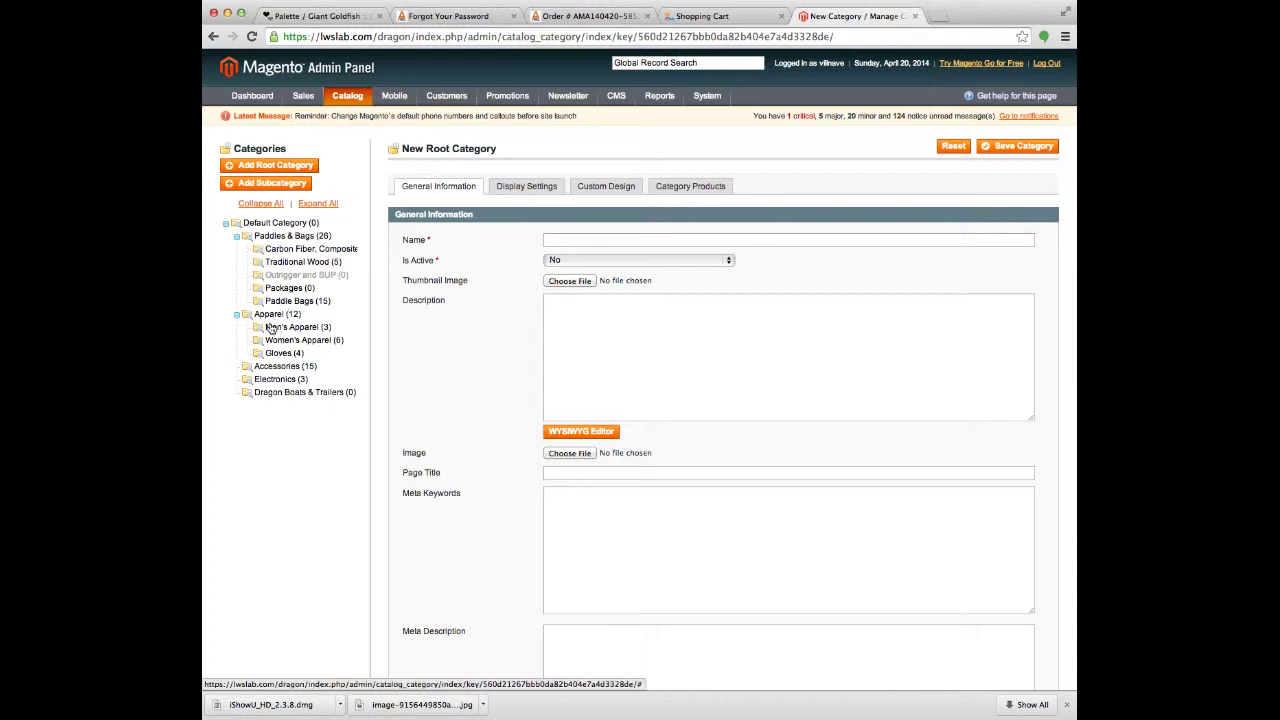
Add a subcategory named Hats under Apparel, set it as active and save it
click(268, 315)
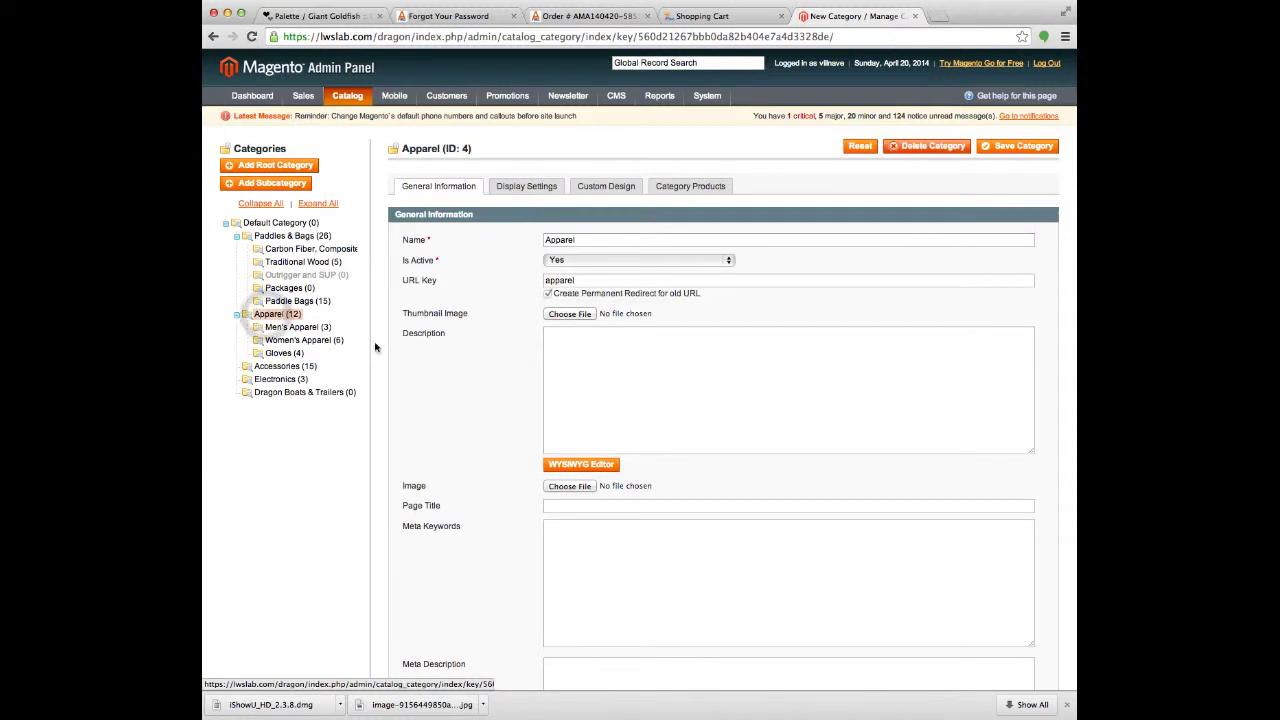
click(284, 186)
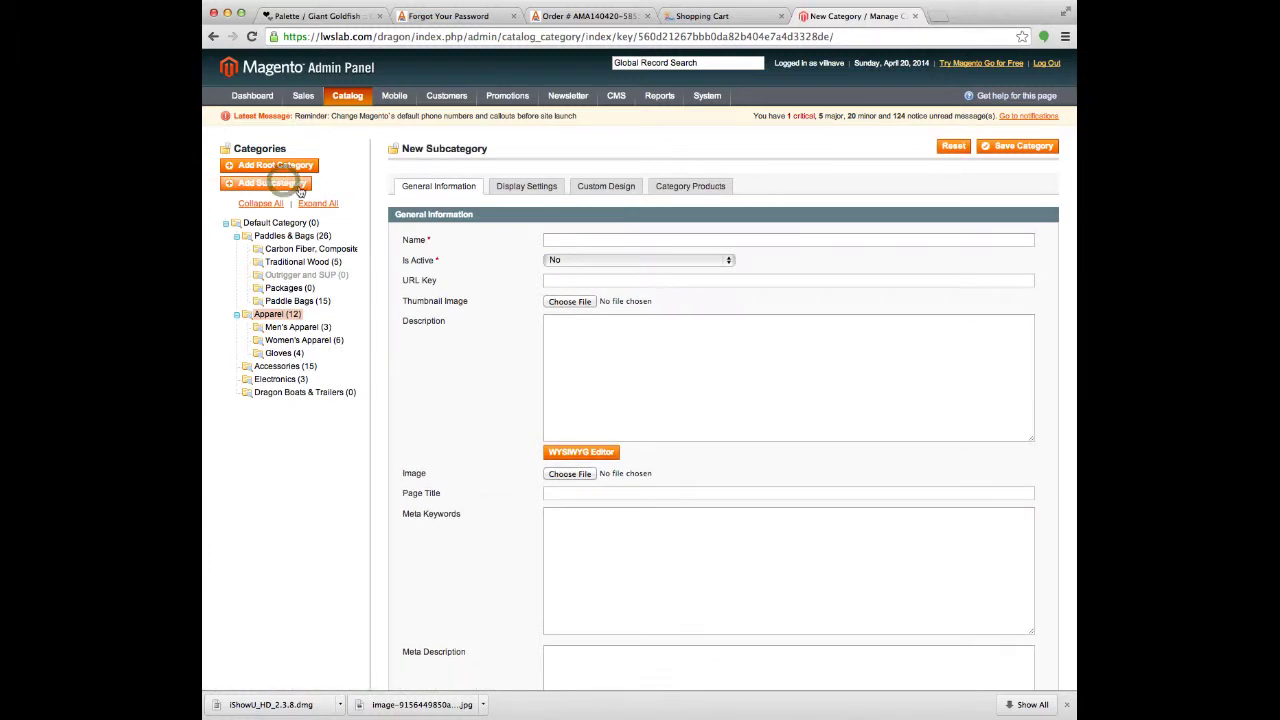
click(582, 236)
text(Hats)
click(588, 260)
click(586, 246)
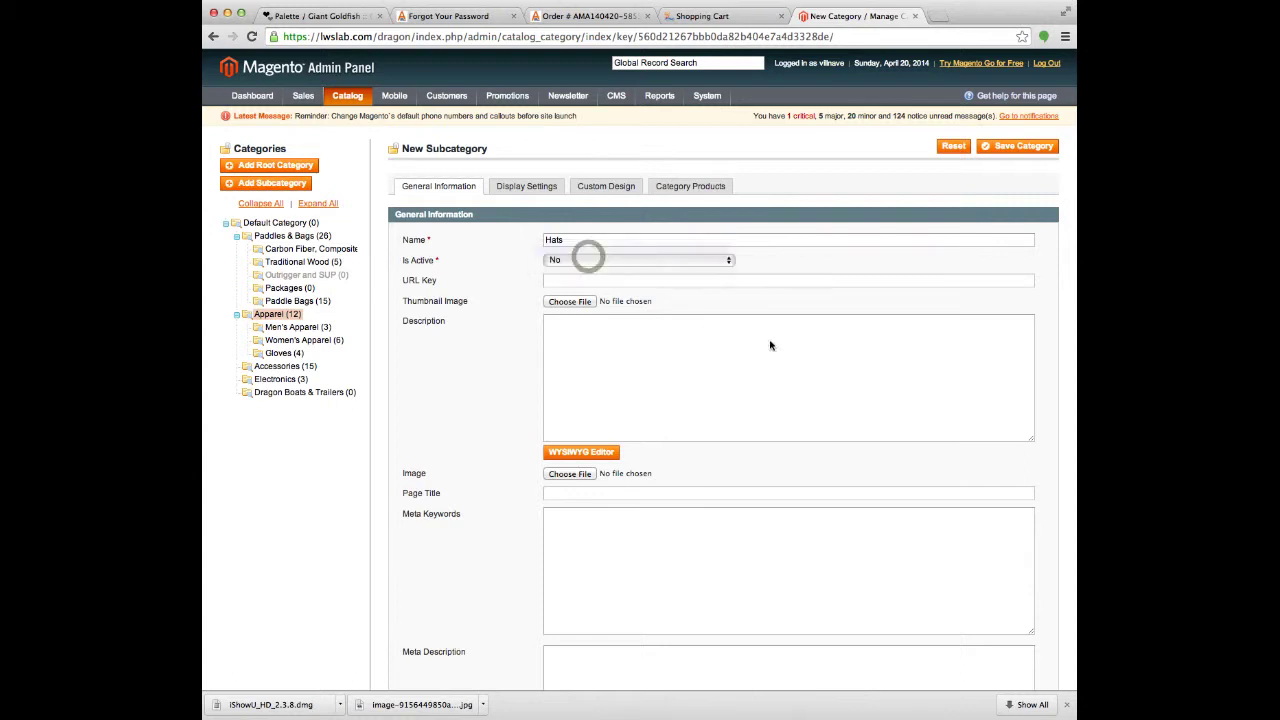
click(1017, 148)
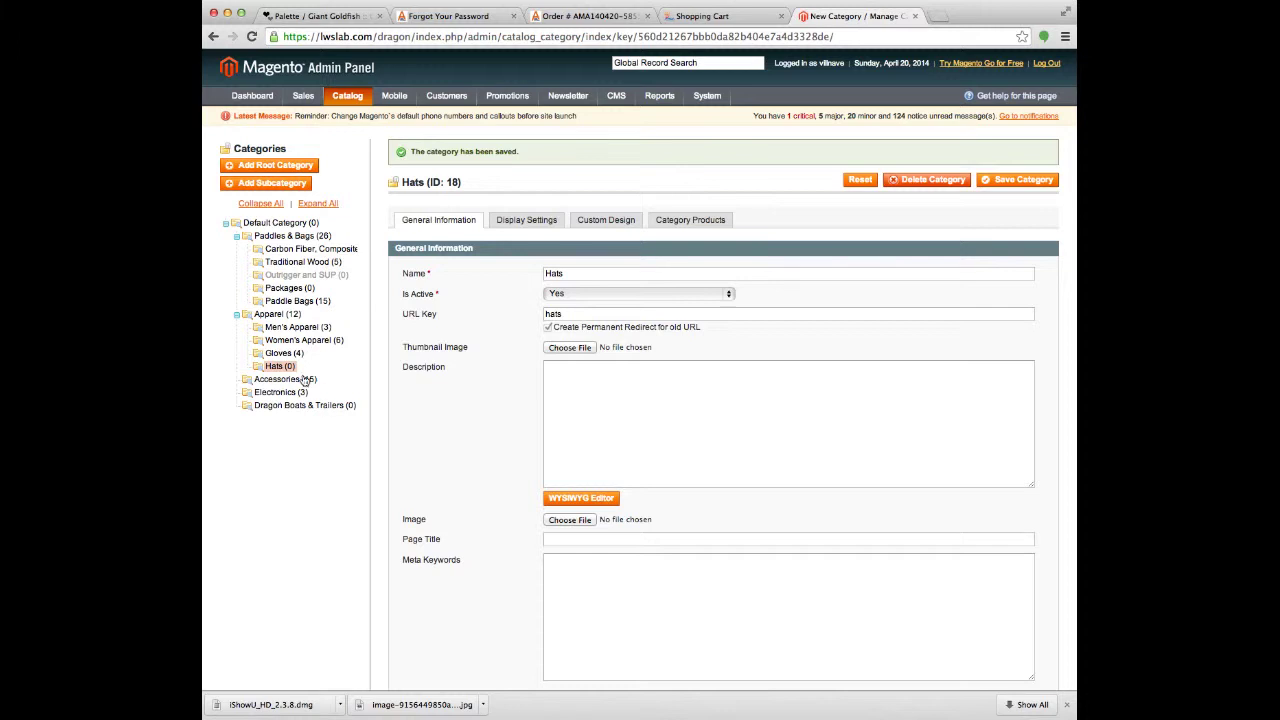
Delete the Hats subcategory and confirm the deletion
click(926, 180)
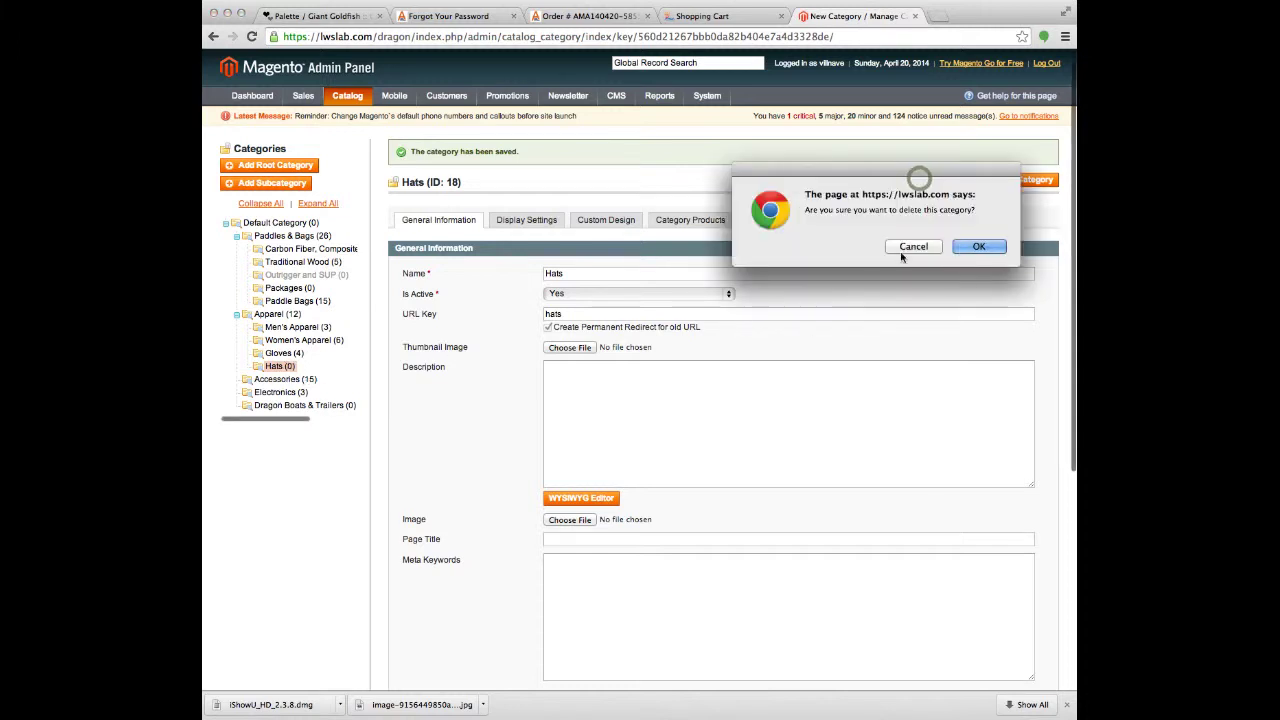
click(990, 245)
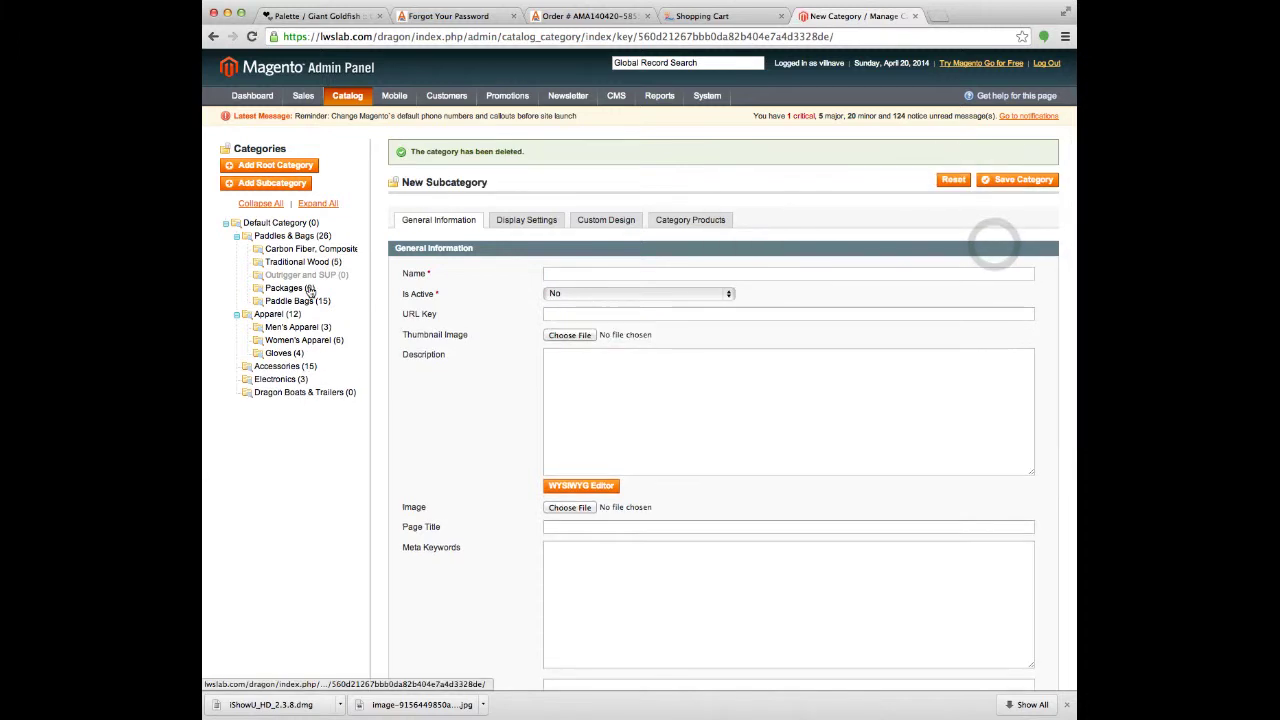
Open the Manage Products page and look through the list of products
mouse_move(350, 104)
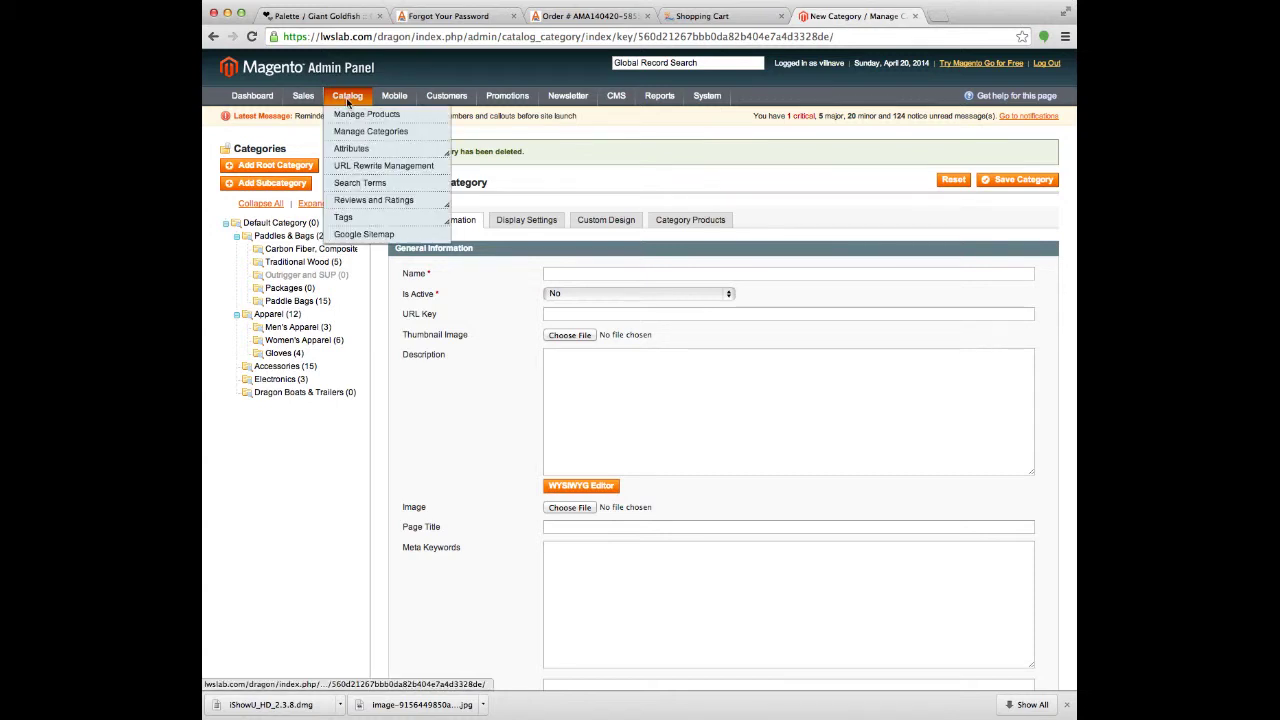
click(352, 114)
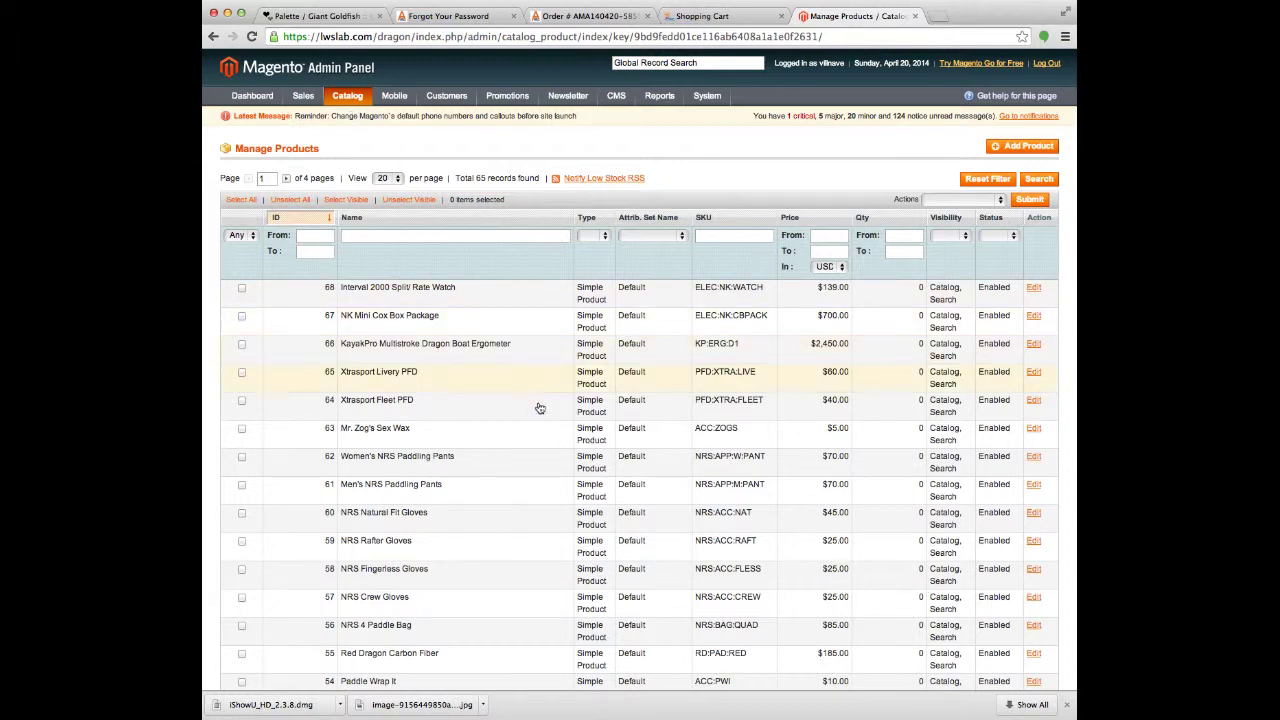
scroll(489, 460, down, 5)
scroll(493, 464, up, 5)
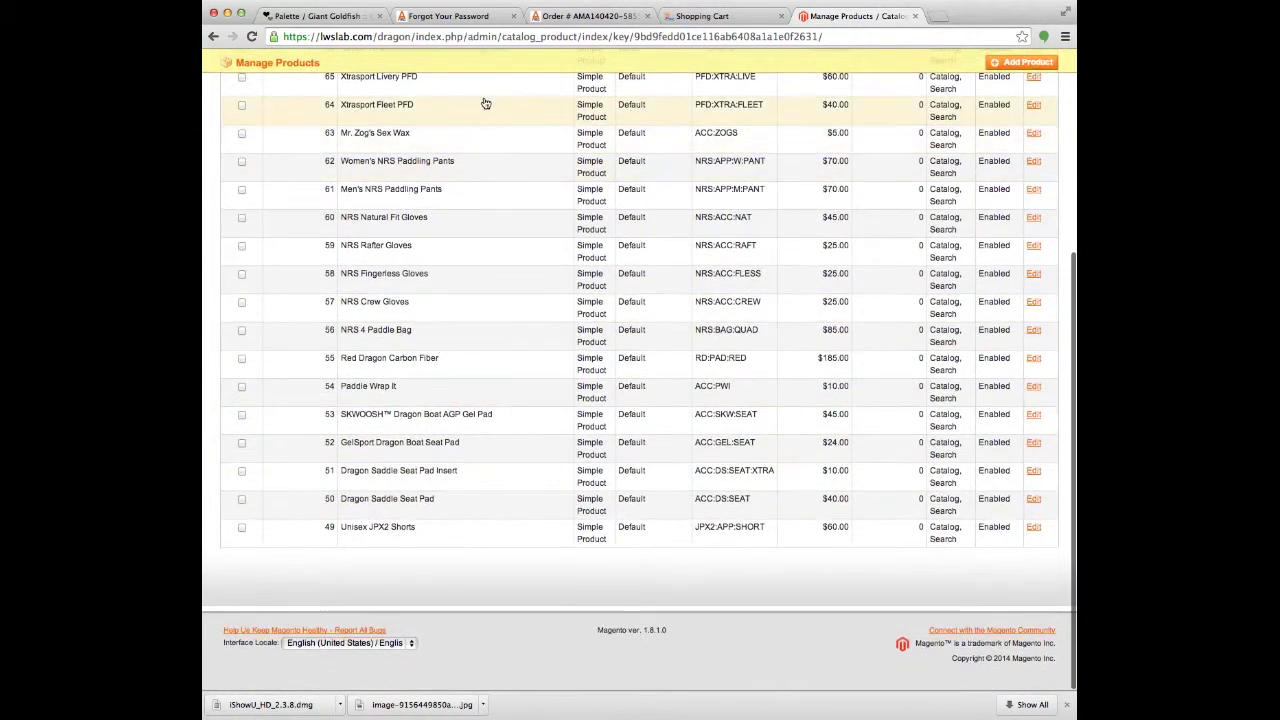
mouse_move(425, 130)
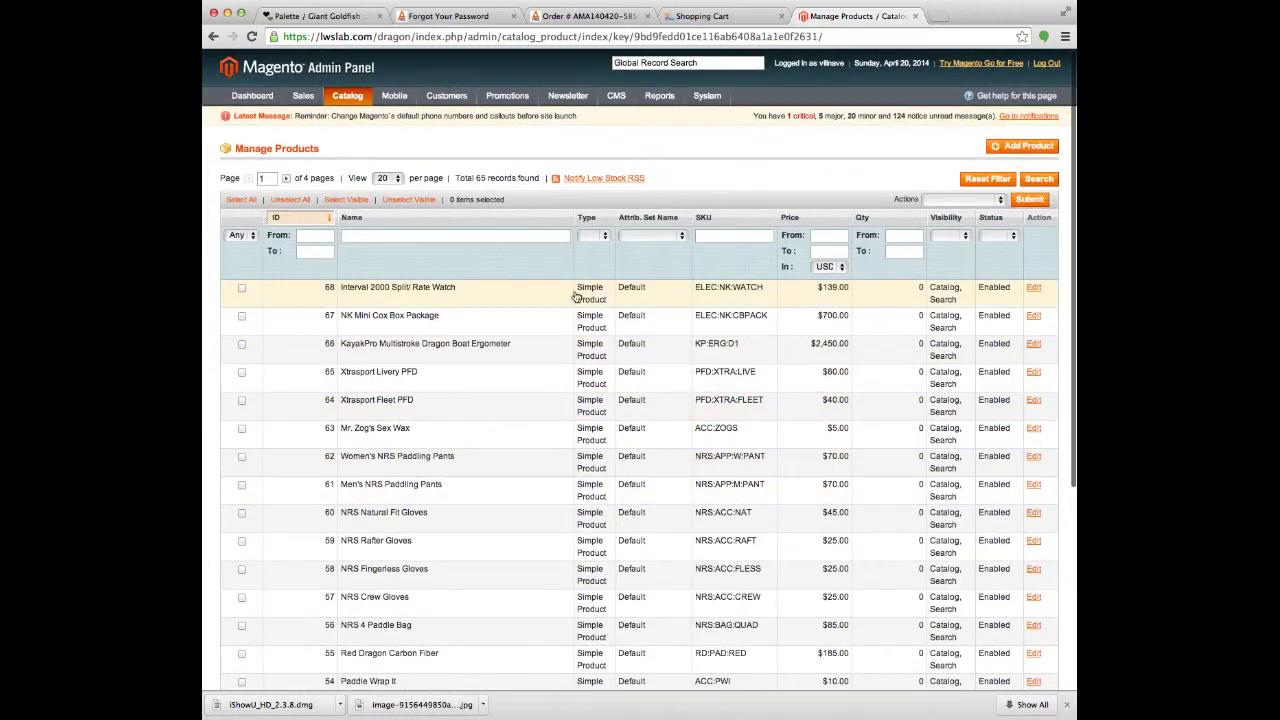
scroll(514, 463, down, 5)
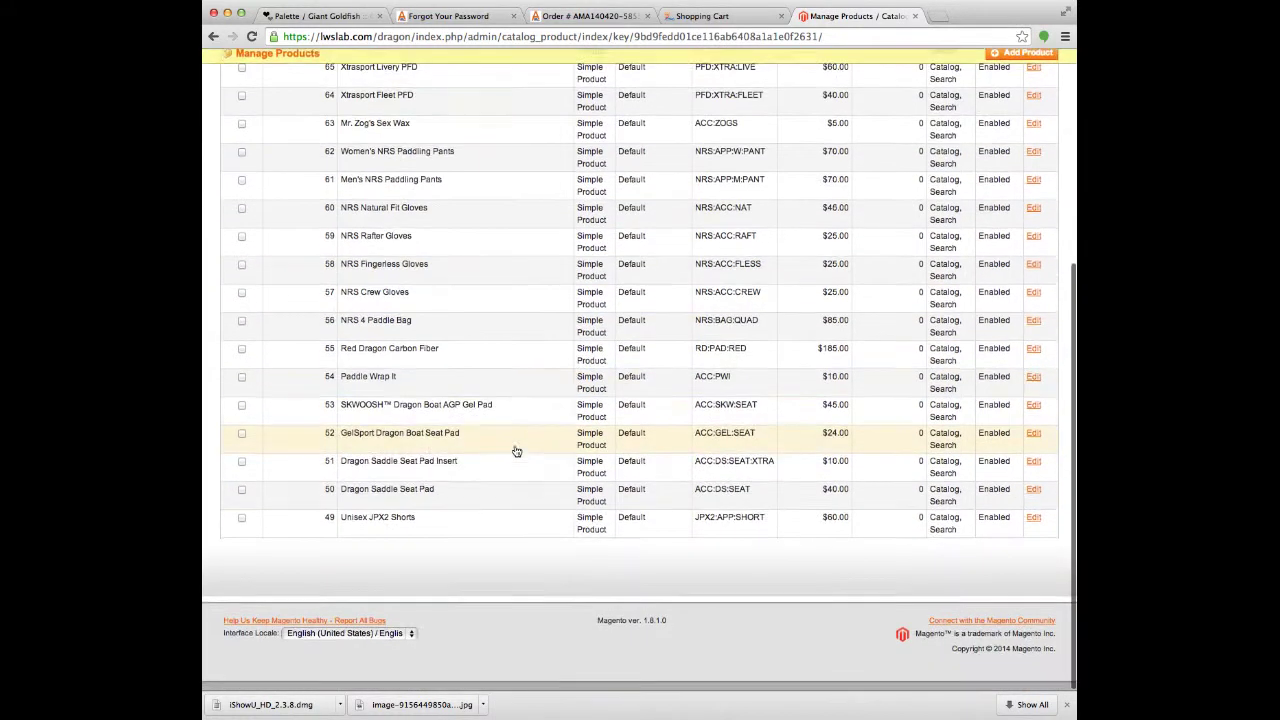
scroll(486, 351, up, 3)
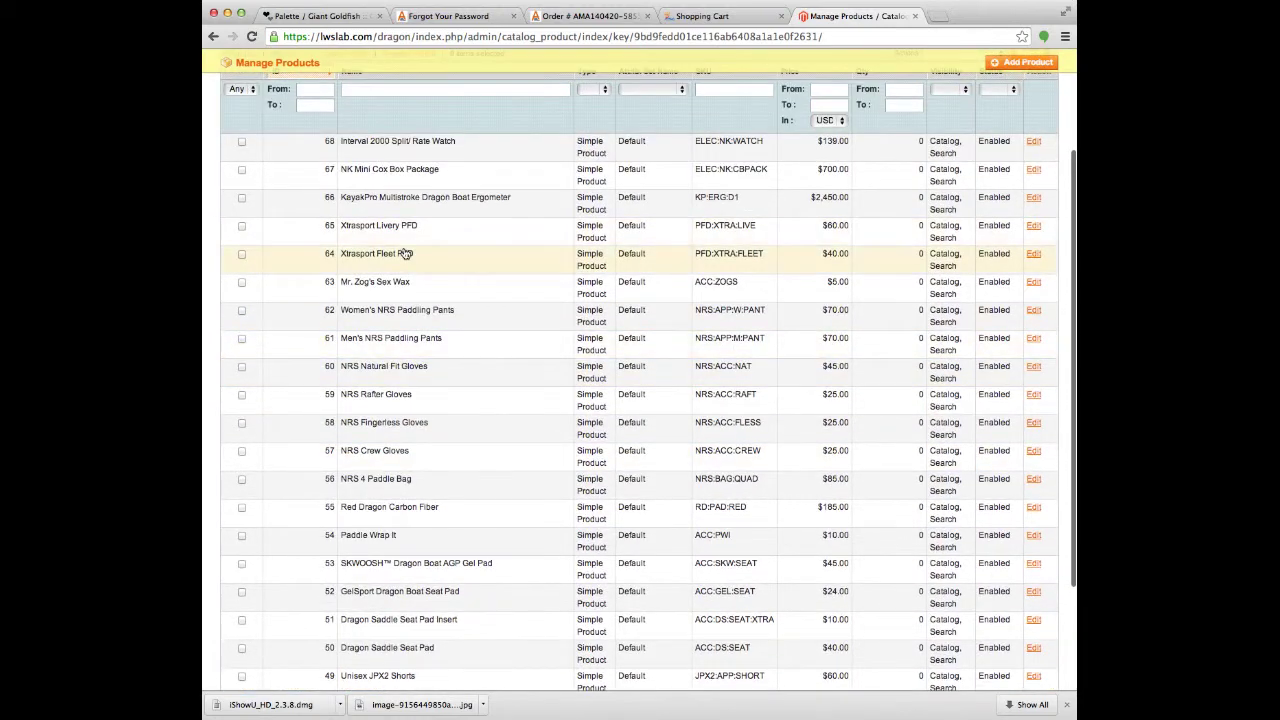
Open the Xtrasport Fleet PFD product for editing and look over its general information fields
click(405, 254)
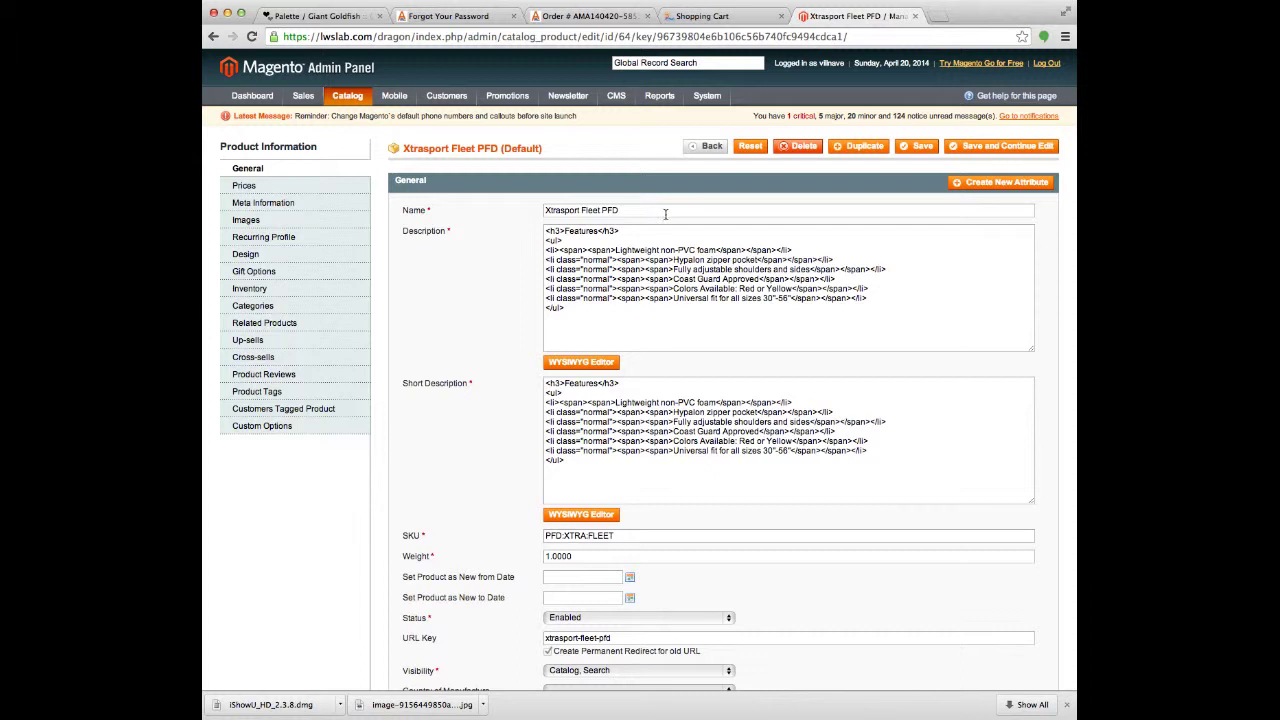
scroll(645, 289, down, 3)
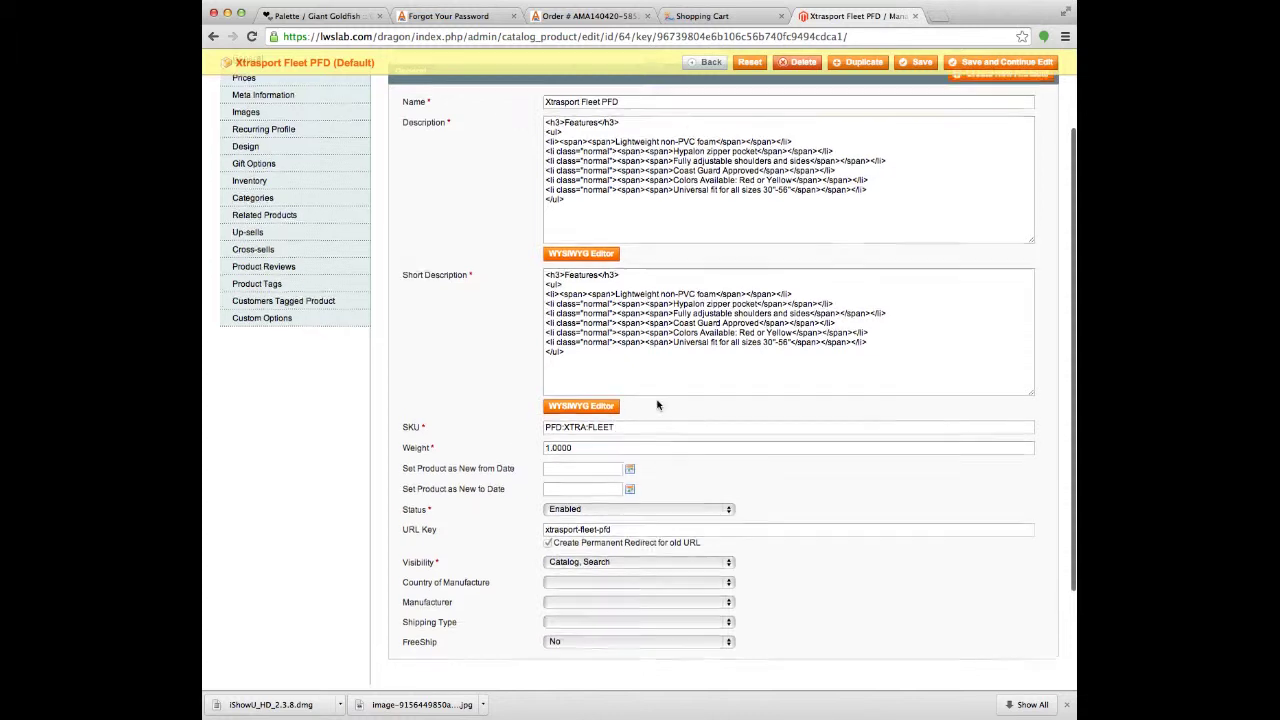
scroll(652, 405, up, 3)
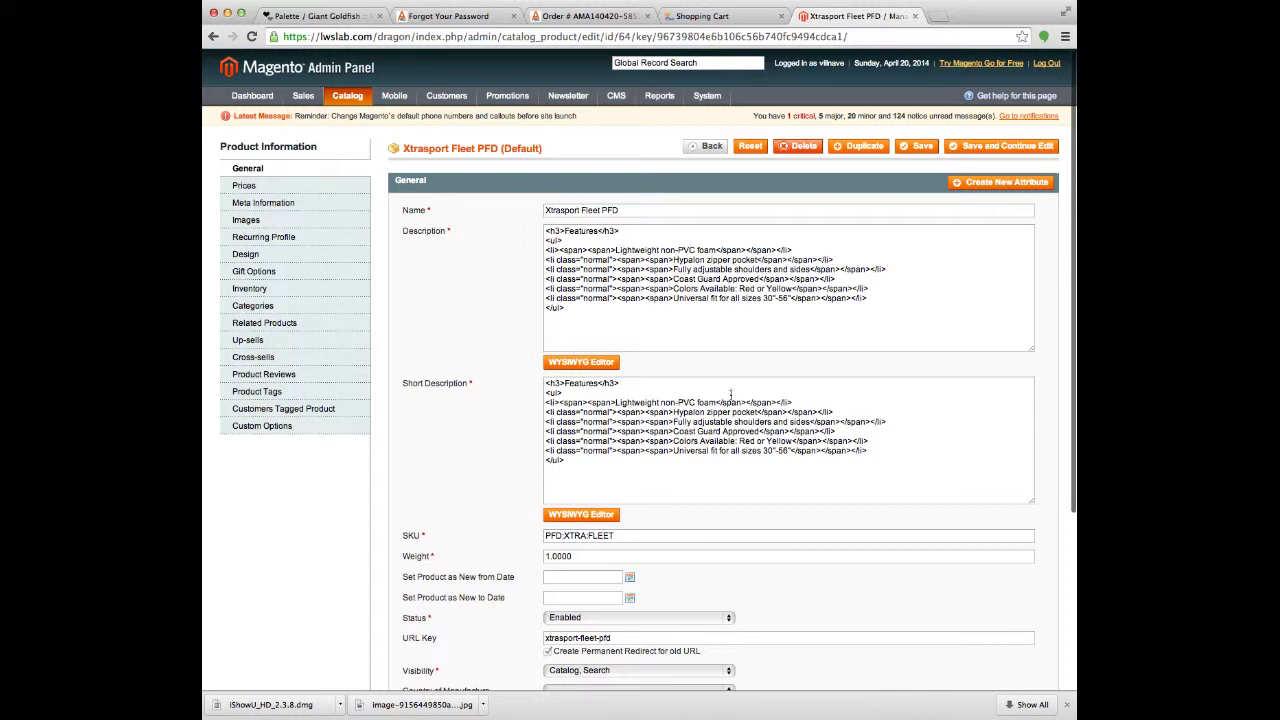
View the product's main description in the WYSIWYG editor and submit it without edits
click(570, 364)
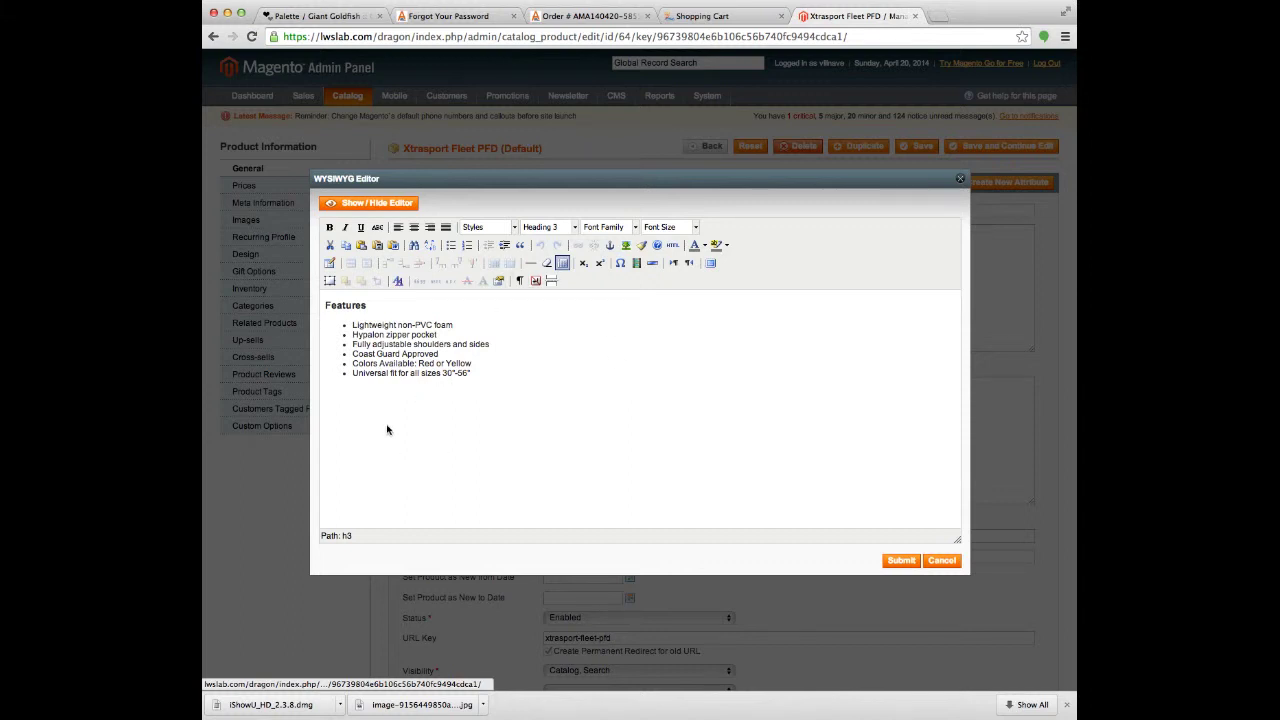
click(901, 560)
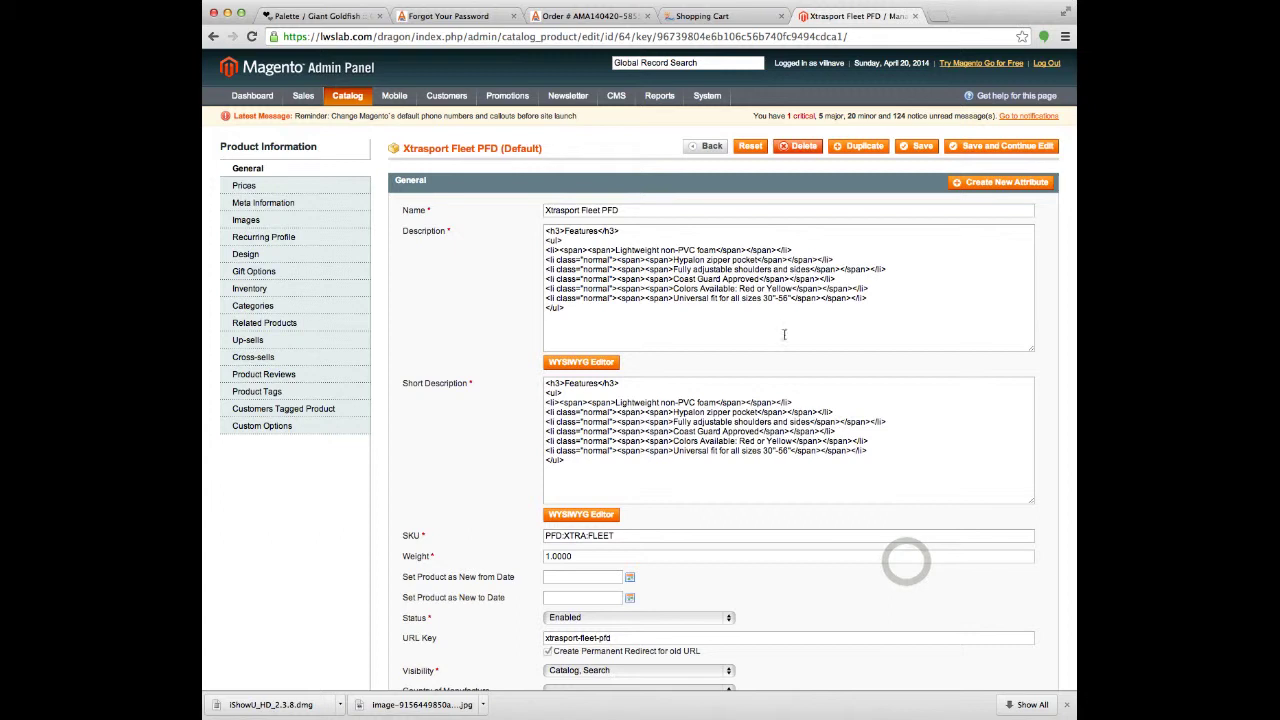
Review the product's SKU and weight fields and check the Status options, keeping Enabled selected
scroll(773, 486, down, 1)
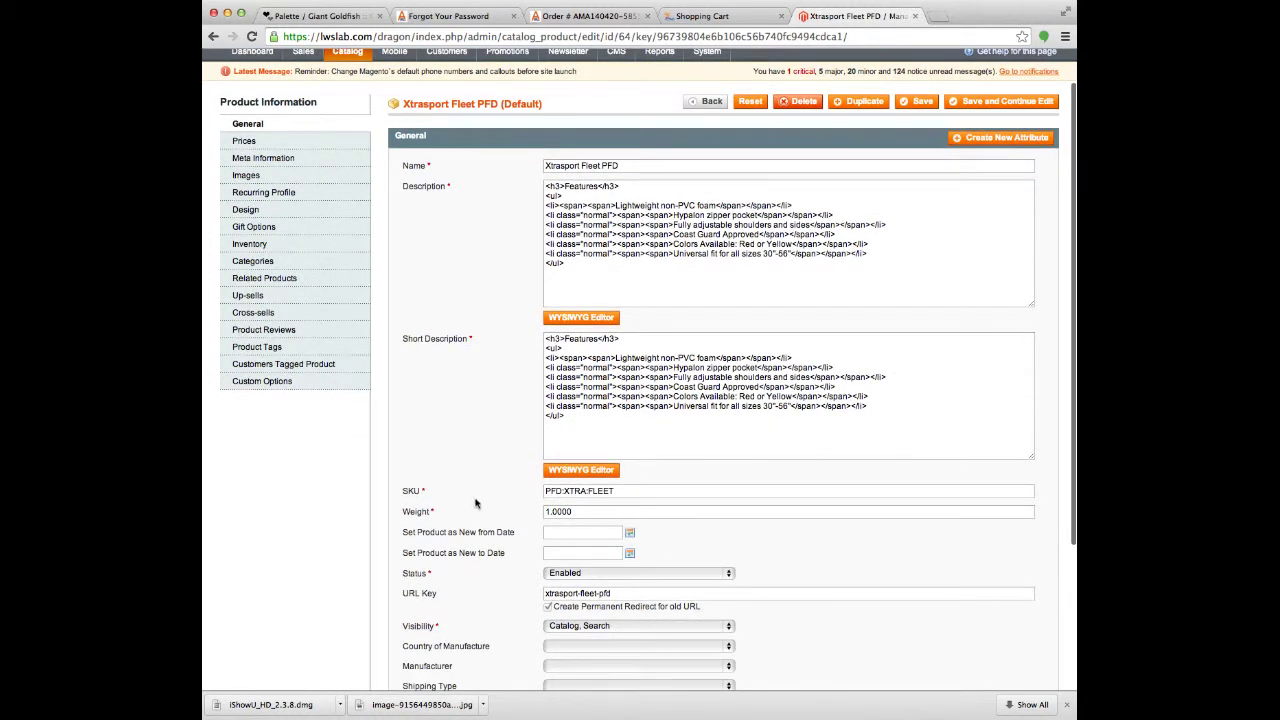
scroll(612, 505, down, 1)
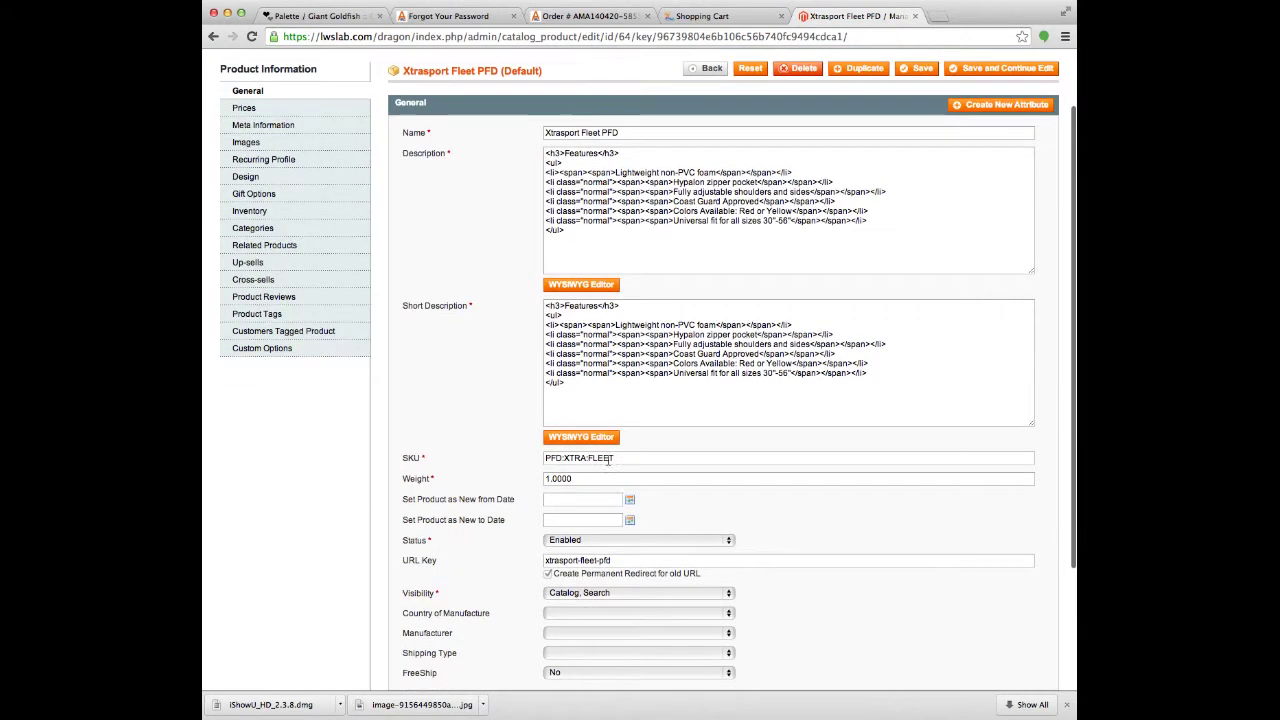
scroll(656, 498, down, 1)
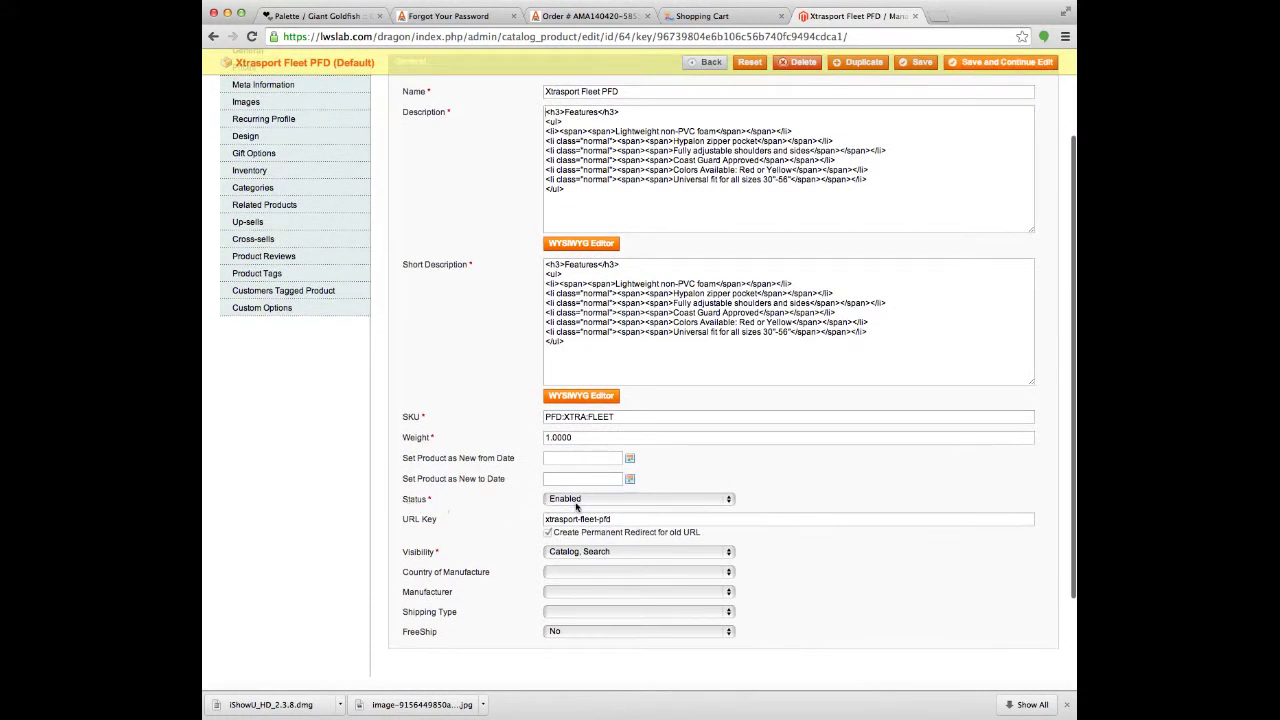
click(576, 503)
click(578, 513)
click(578, 503)
click(640, 485)
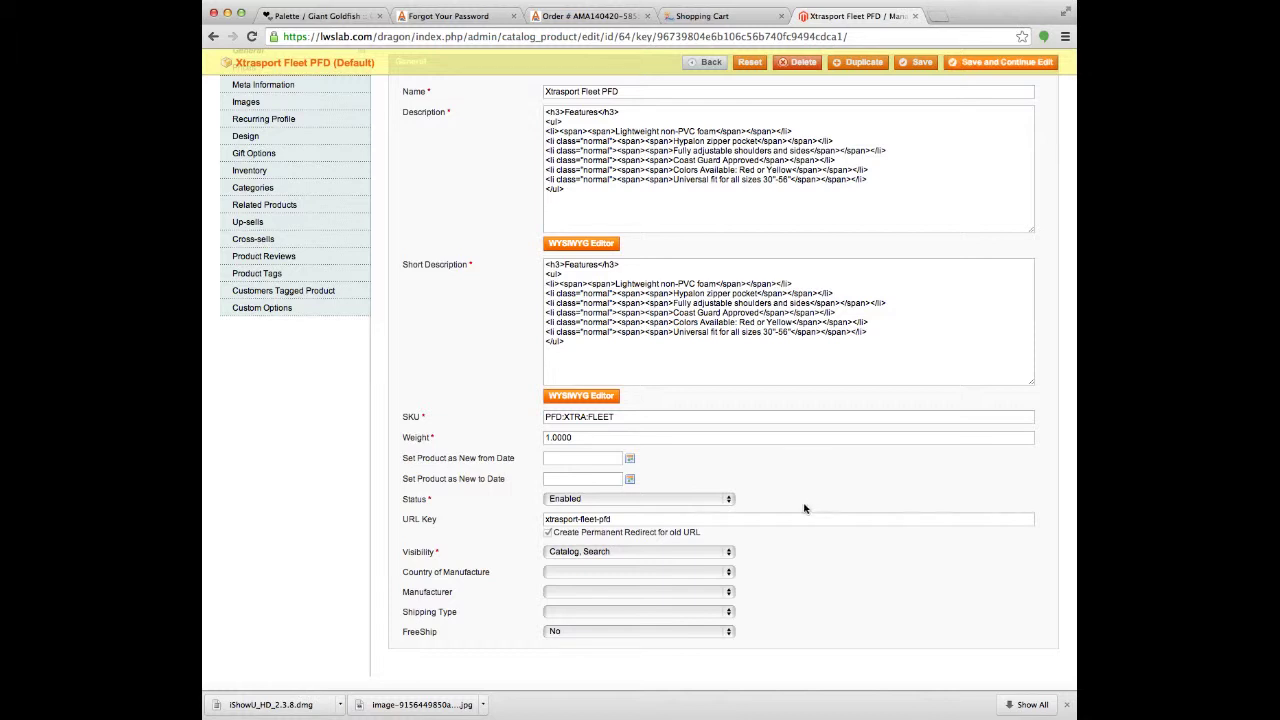
Look through the available Manufacturer options and the product's Visibility setting, leaving the manufacturer blank
scroll(740, 520, down, 2)
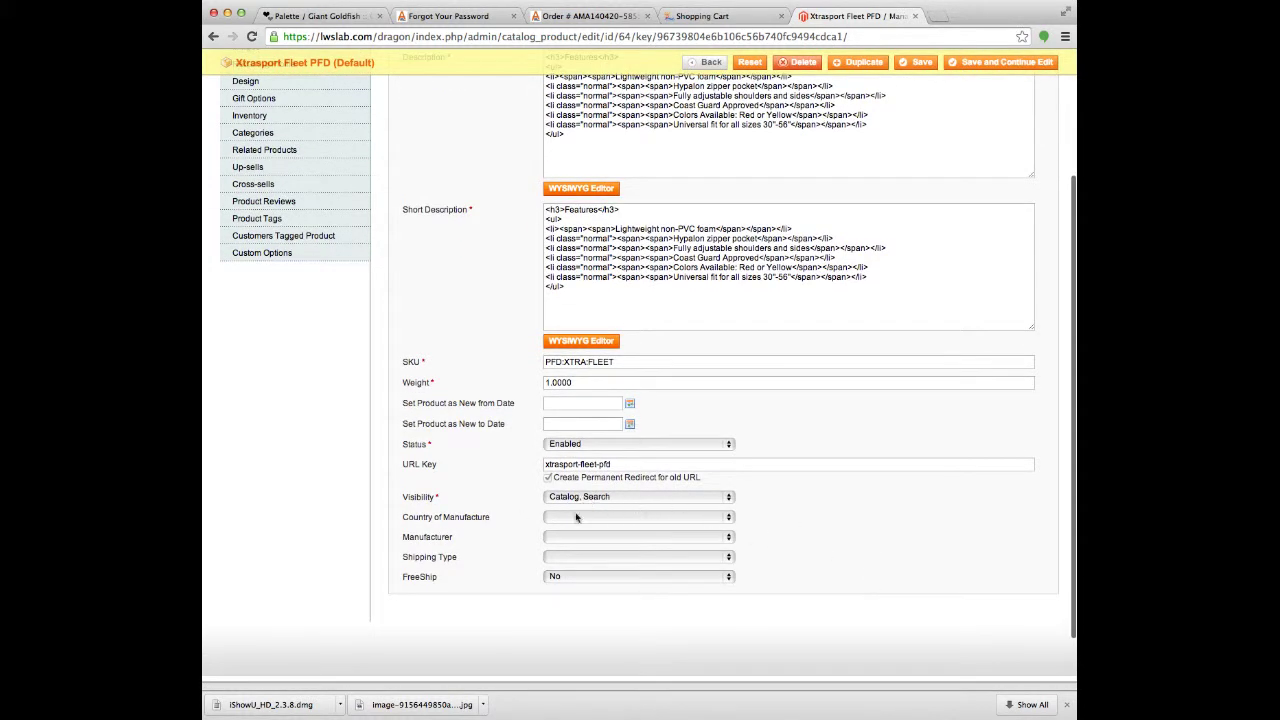
click(560, 538)
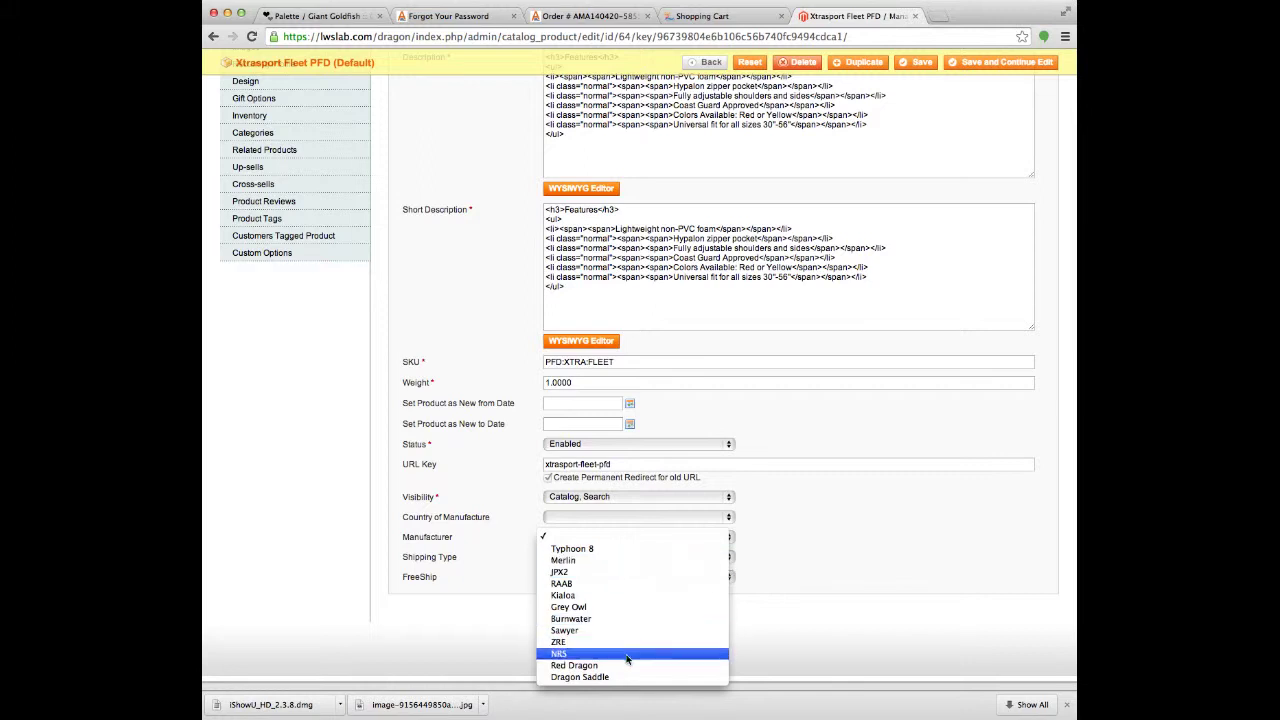
click(784, 526)
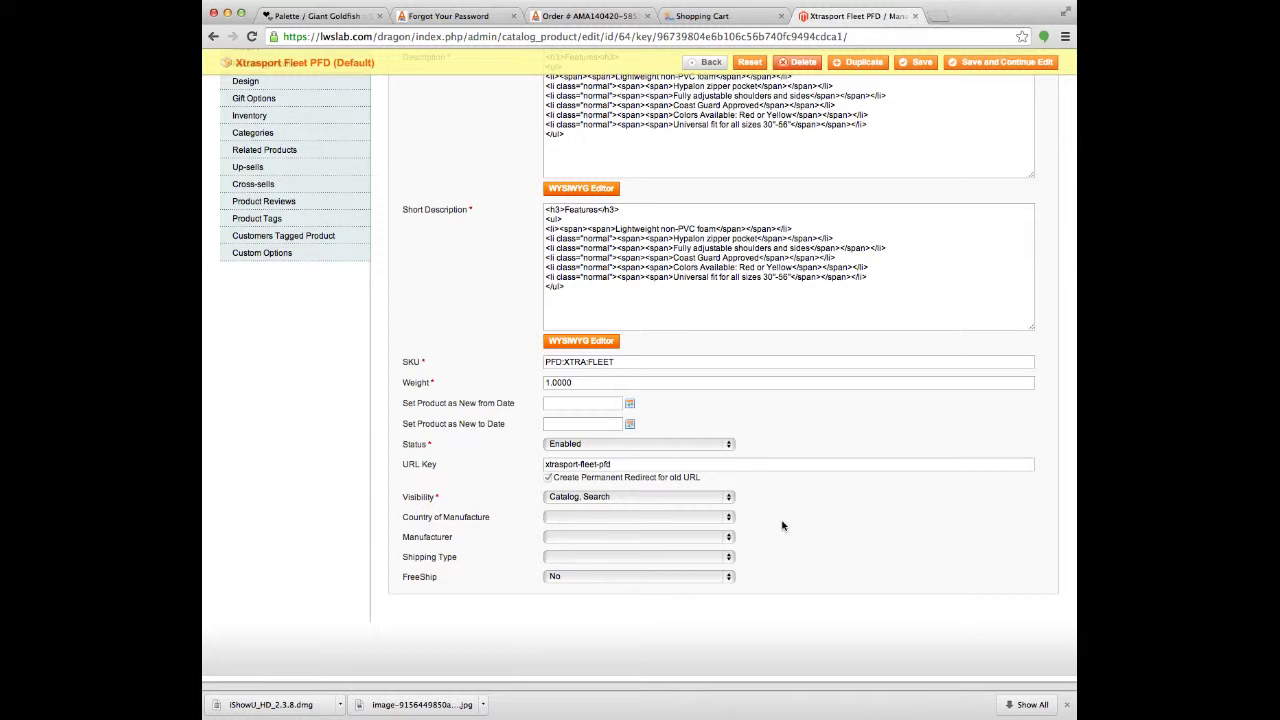
click(698, 537)
click(692, 537)
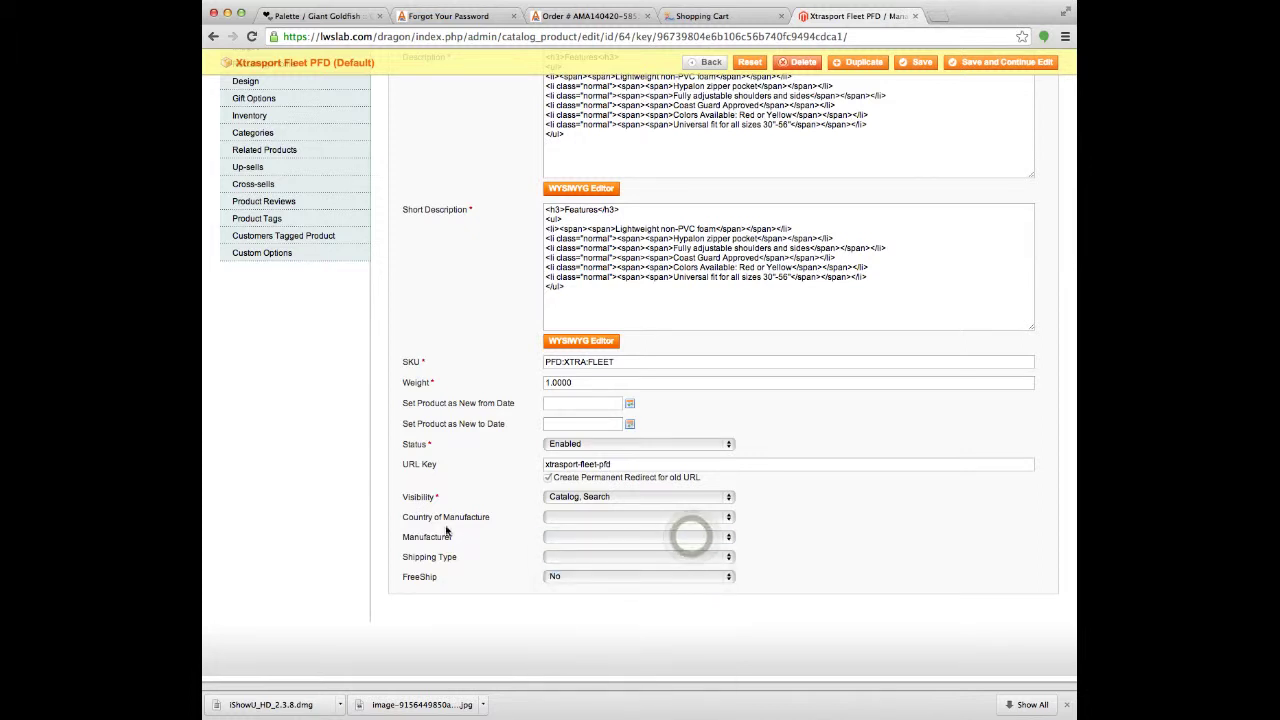
click(446, 496)
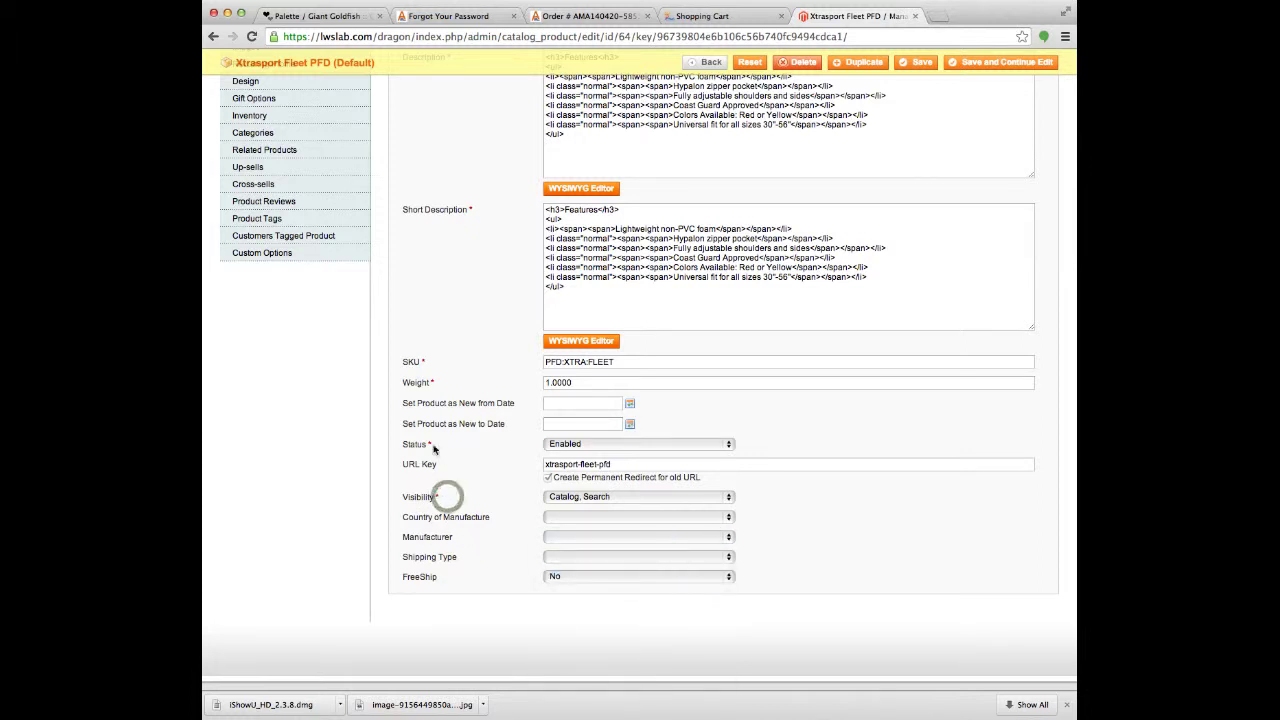
click(456, 500)
Check the product's FreeShip options, switching the setting to Yes and back to No
click(407, 578)
click(578, 578)
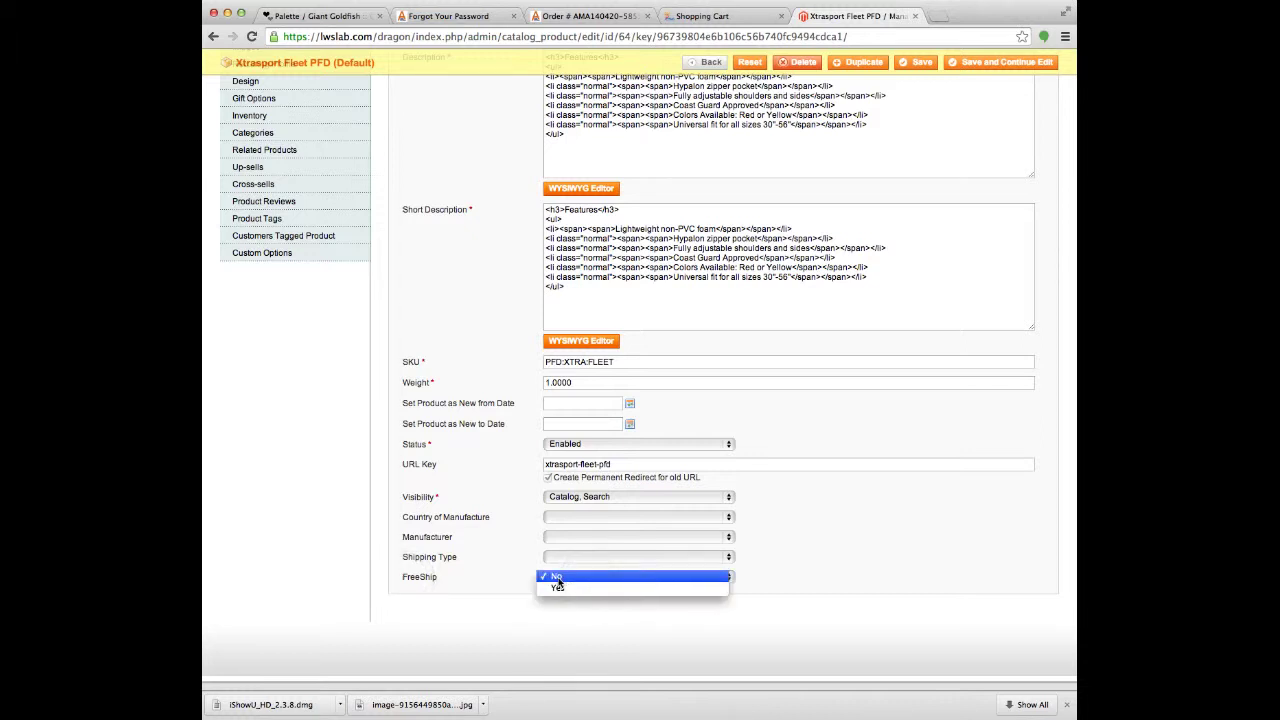
click(557, 578)
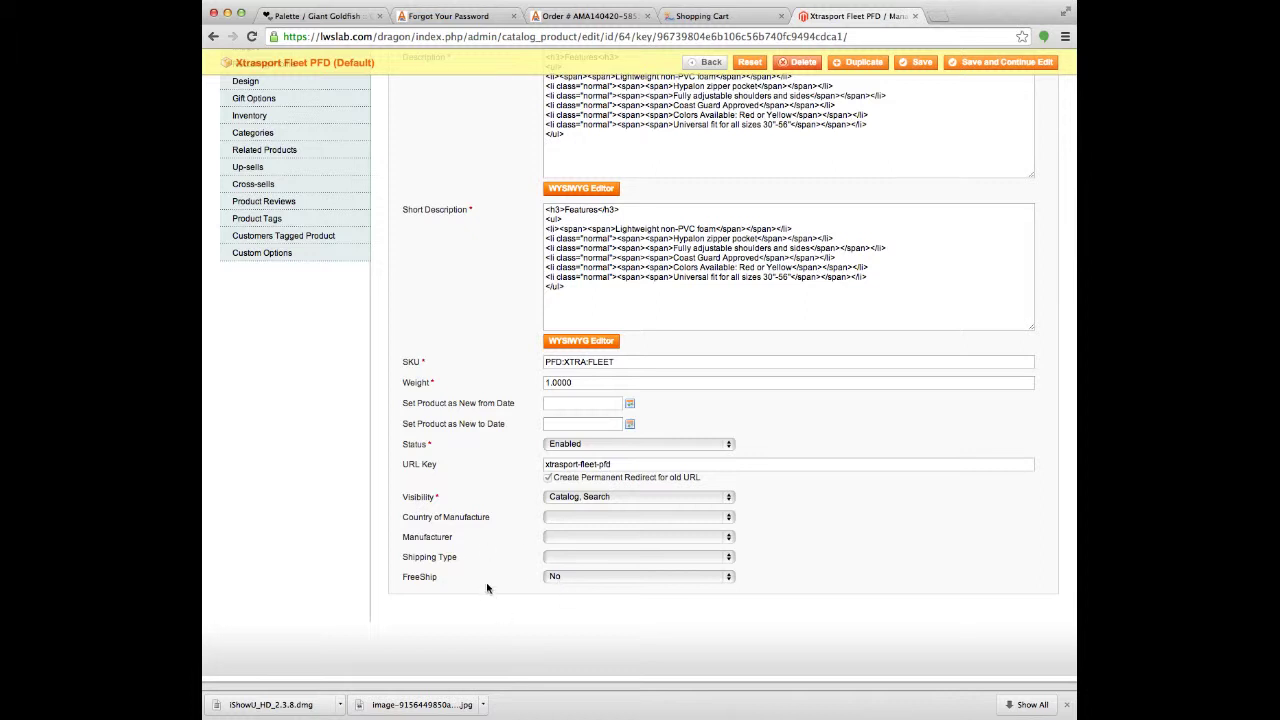
click(592, 578)
click(594, 590)
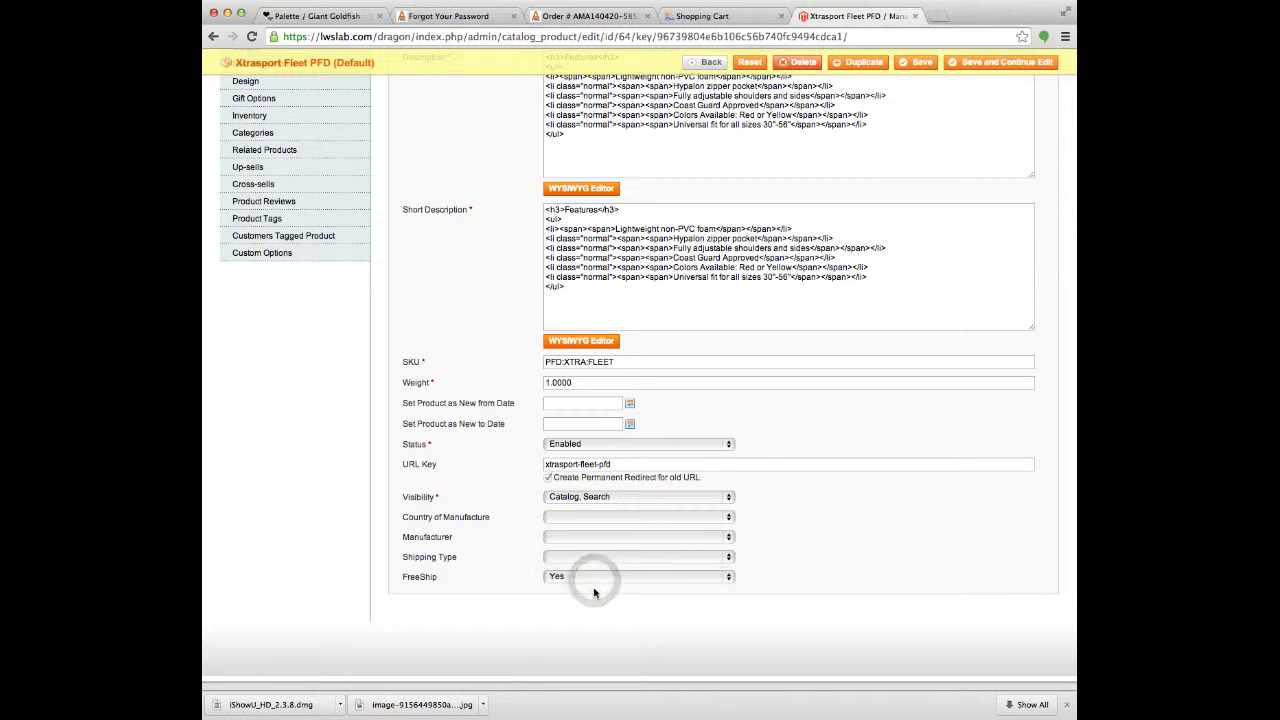
click(594, 579)
click(595, 569)
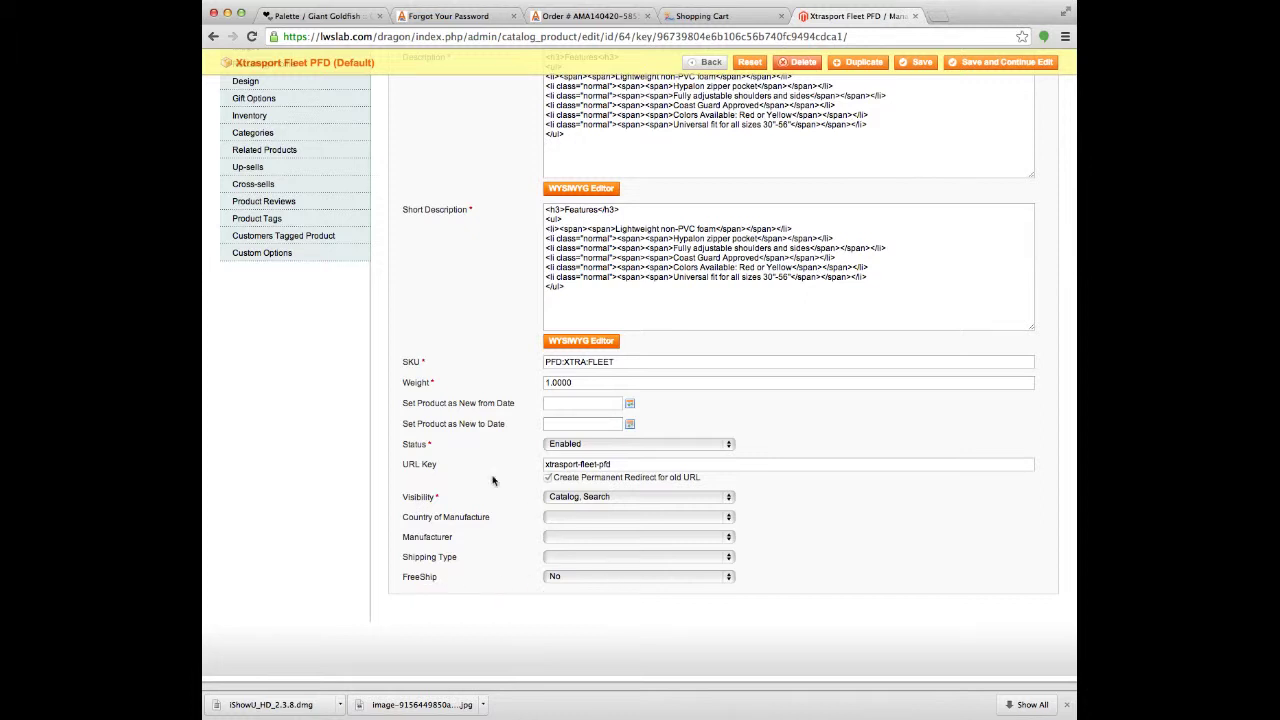
Review the product's price and special price fields and check the Tax Class options, keeping Taxable Goods selected
scroll(477, 475, up, 3)
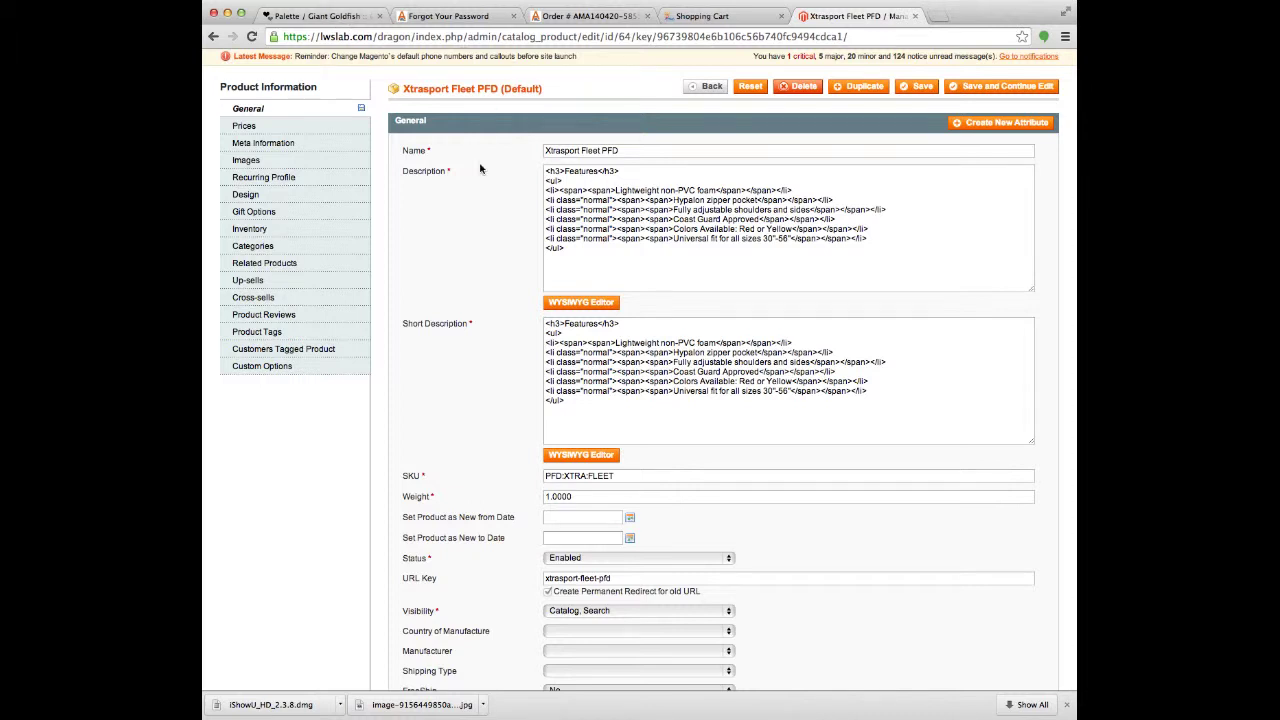
scroll(395, 204, up, 2)
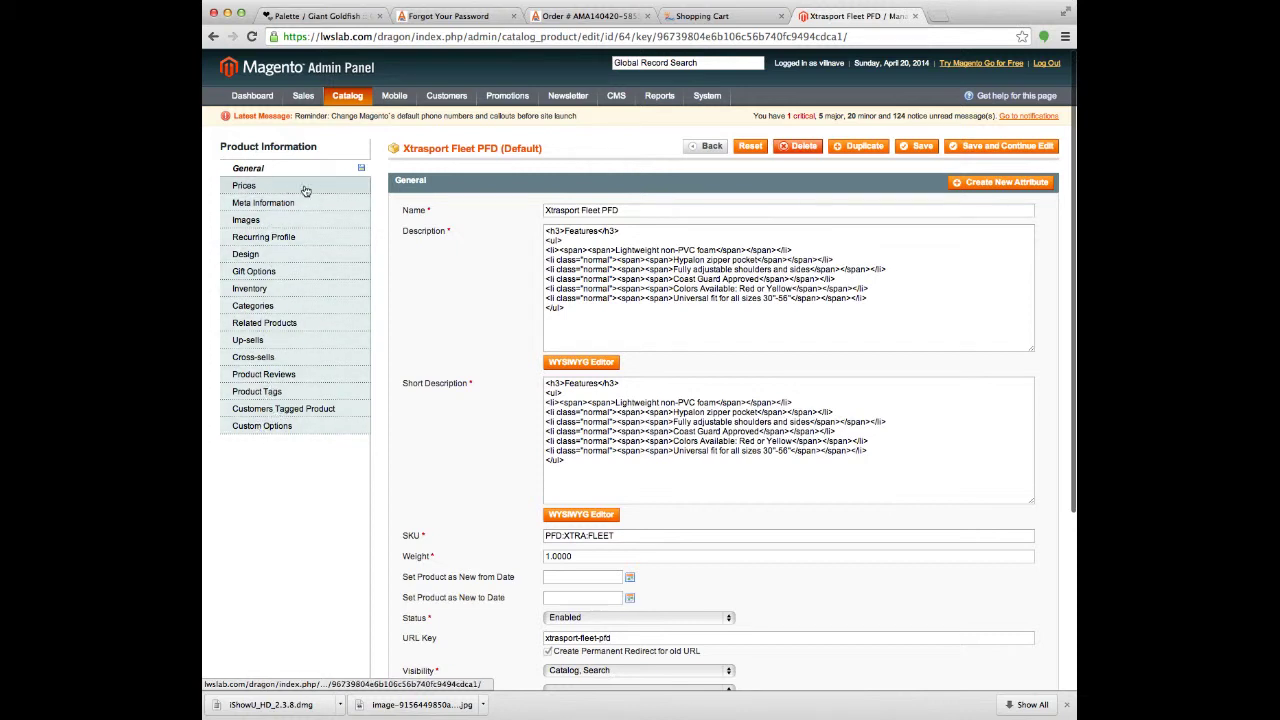
click(256, 189)
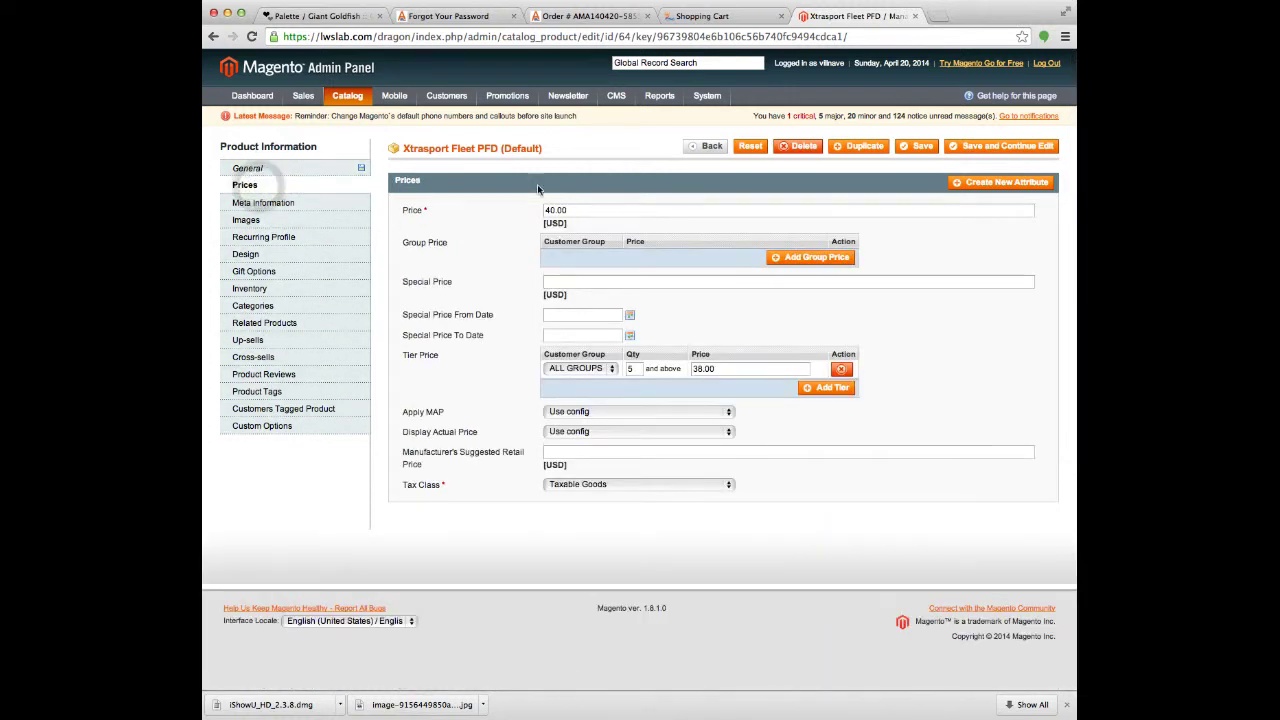
click(438, 211)
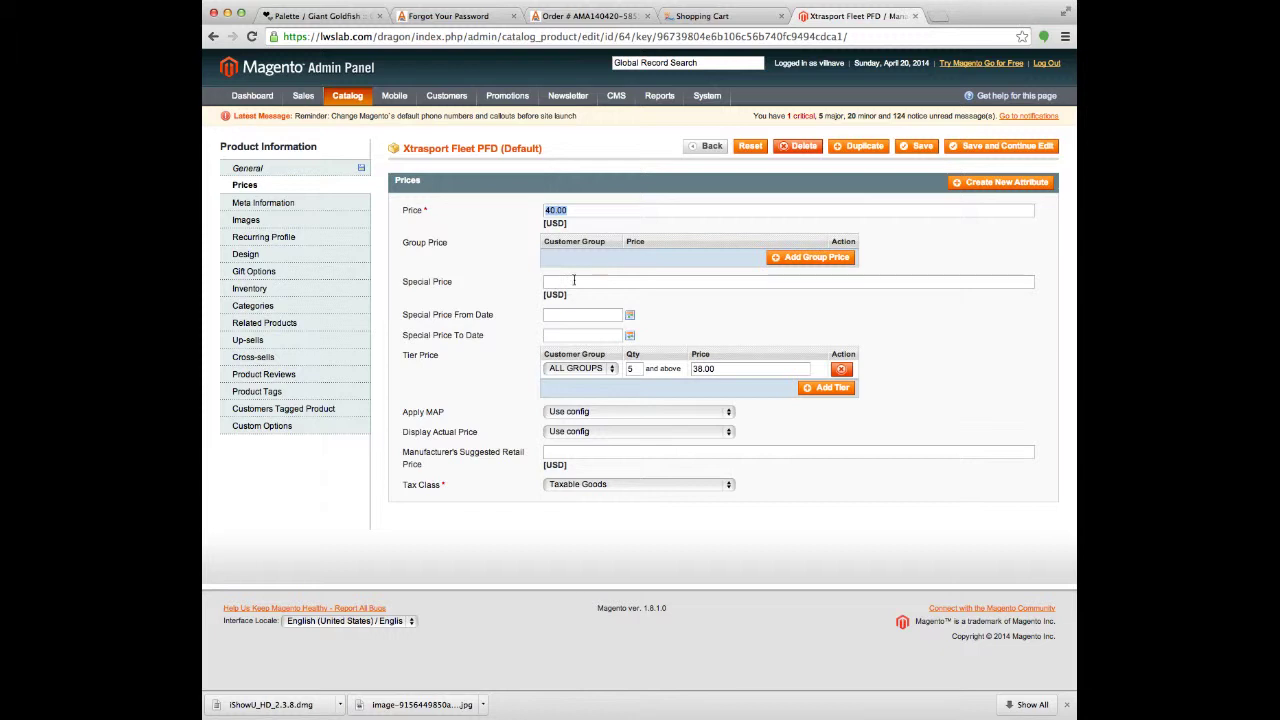
click(545, 285)
click(577, 485)
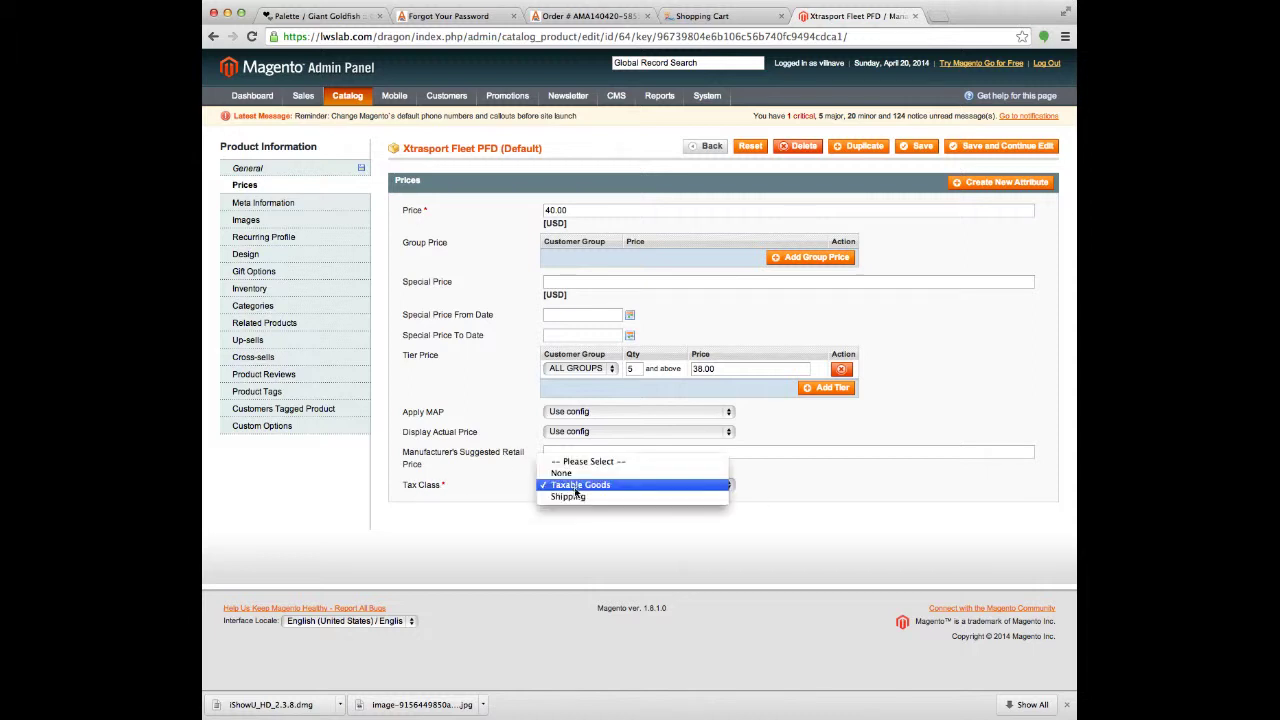
click(711, 487)
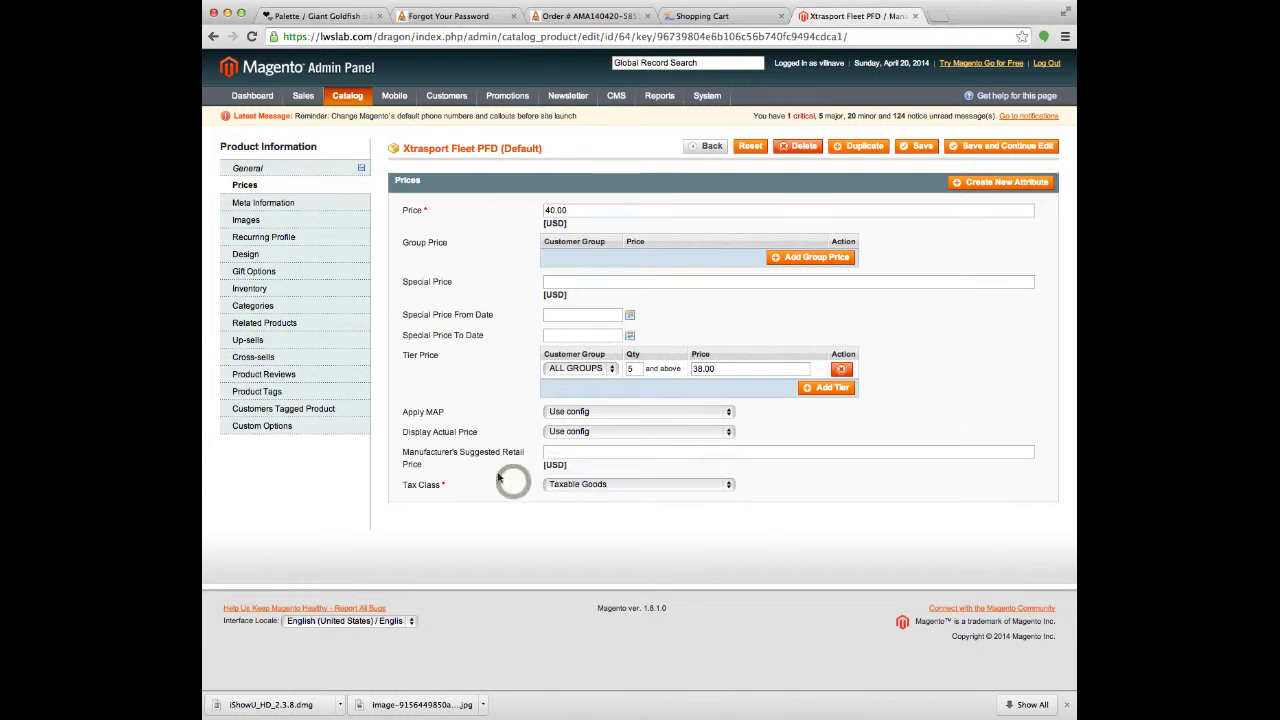
View the product's meta information fields and examine the sort order of its images
click(333, 206)
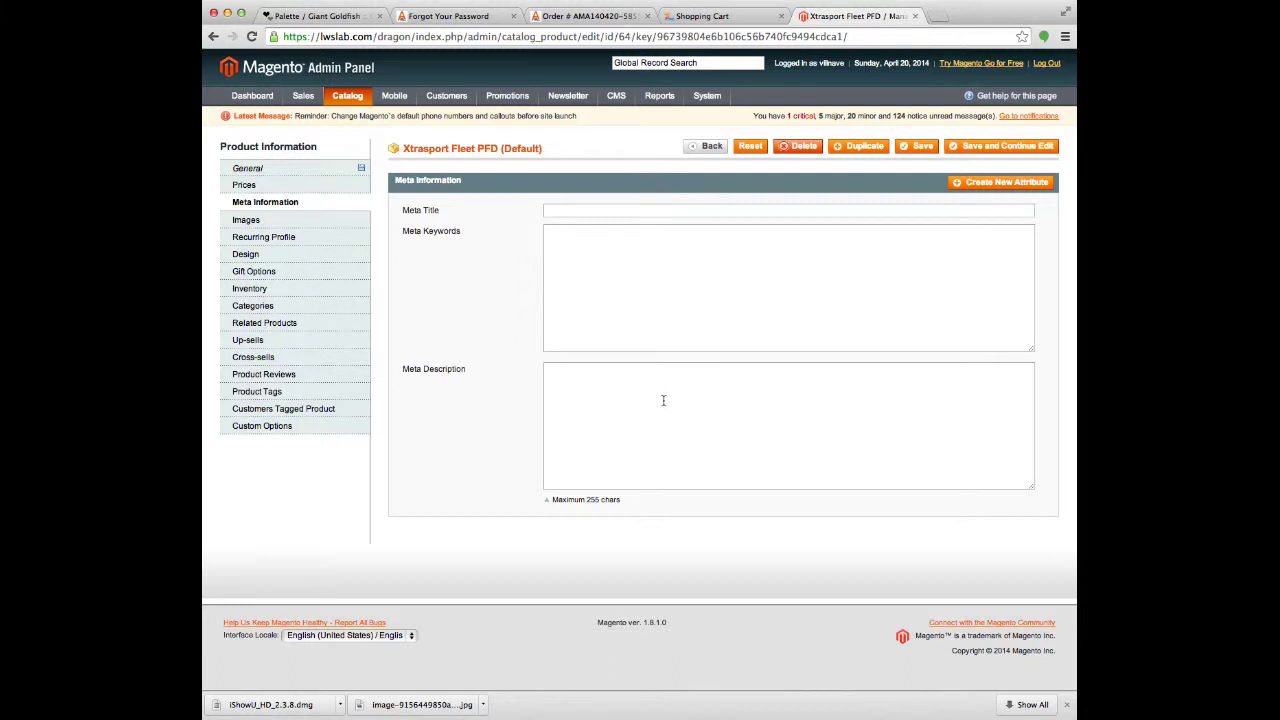
click(296, 220)
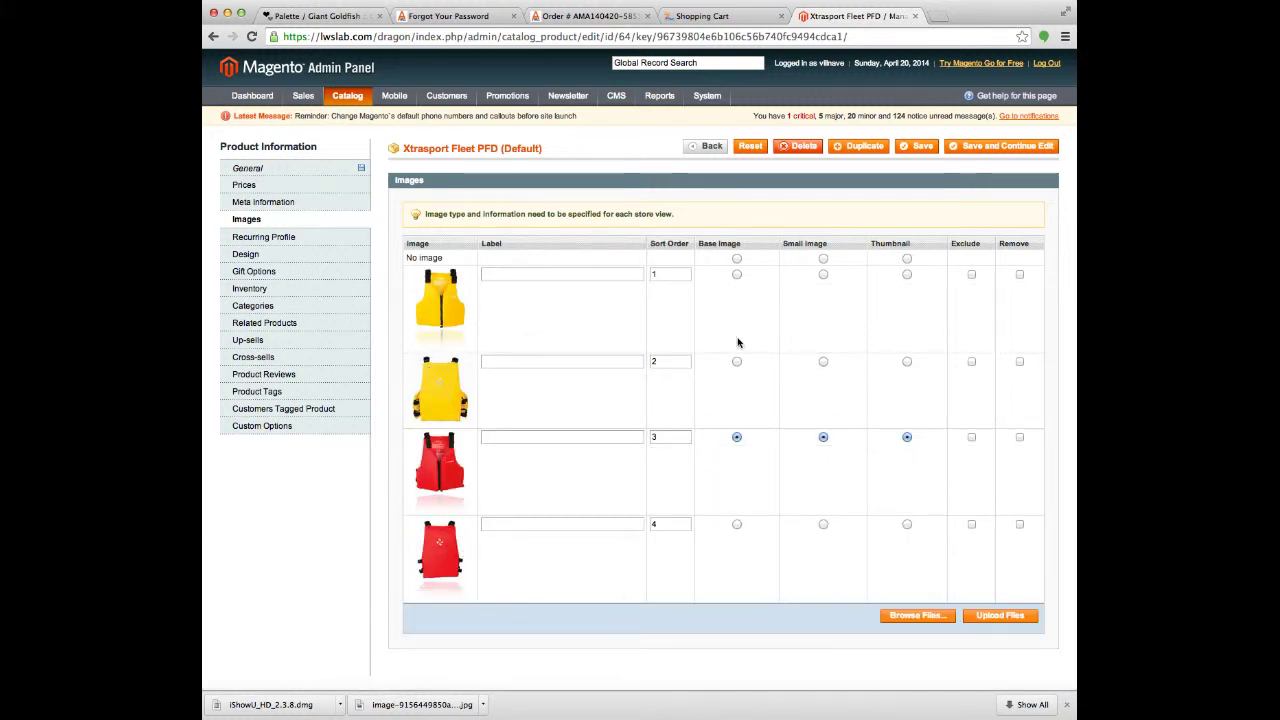
click(673, 276)
click(677, 360)
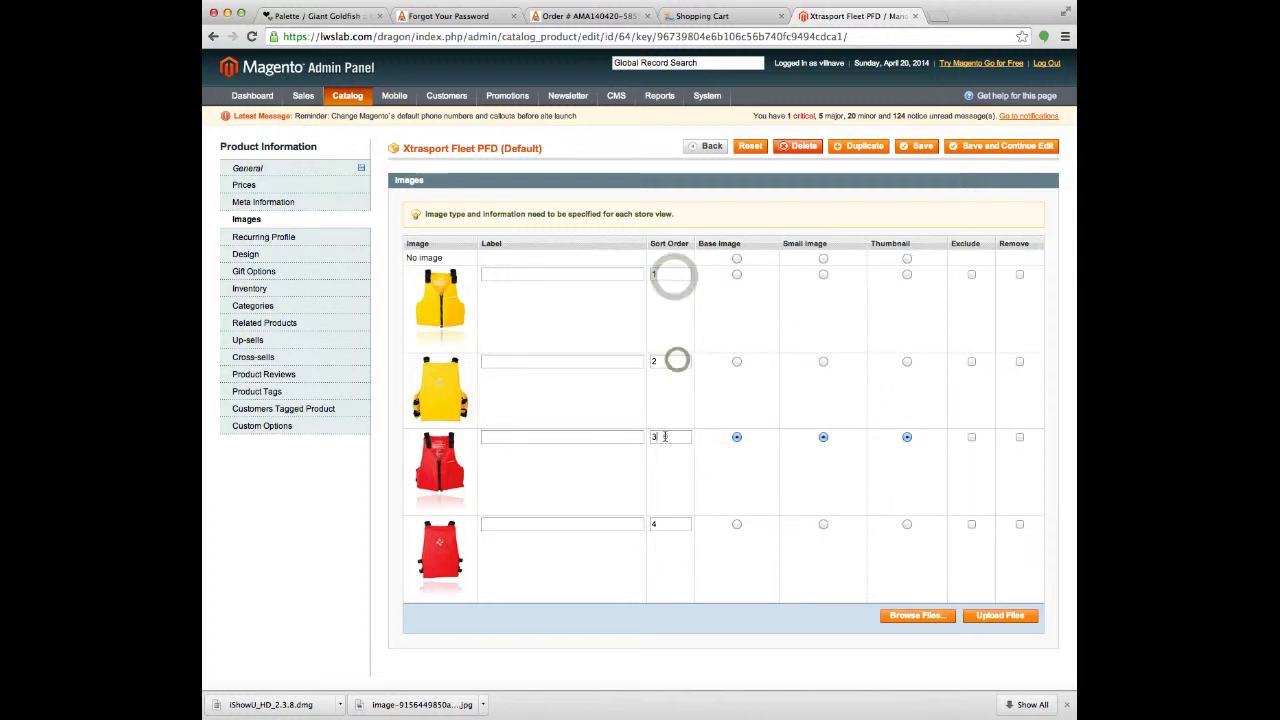
click(666, 438)
click(670, 526)
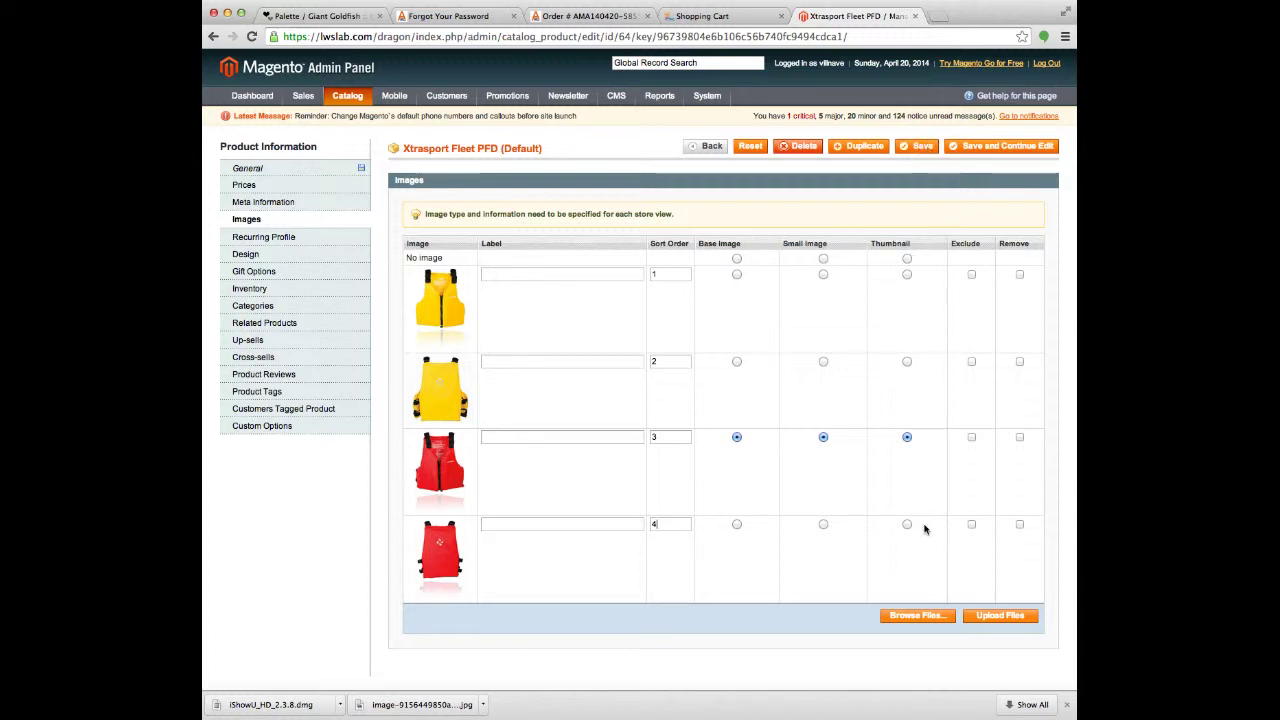
Upload email-invite.jpg from the L43 FESTIVAL folder as an additional product image and preview it
click(924, 622)
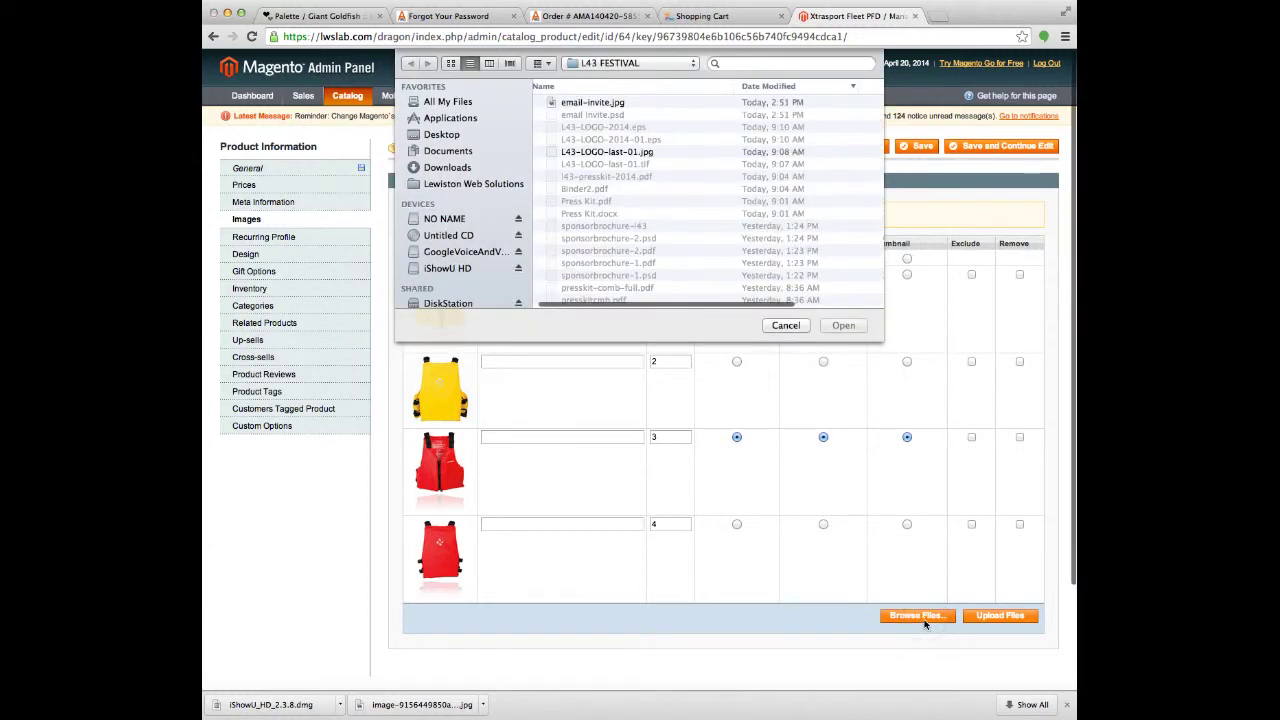
click(614, 104)
click(843, 325)
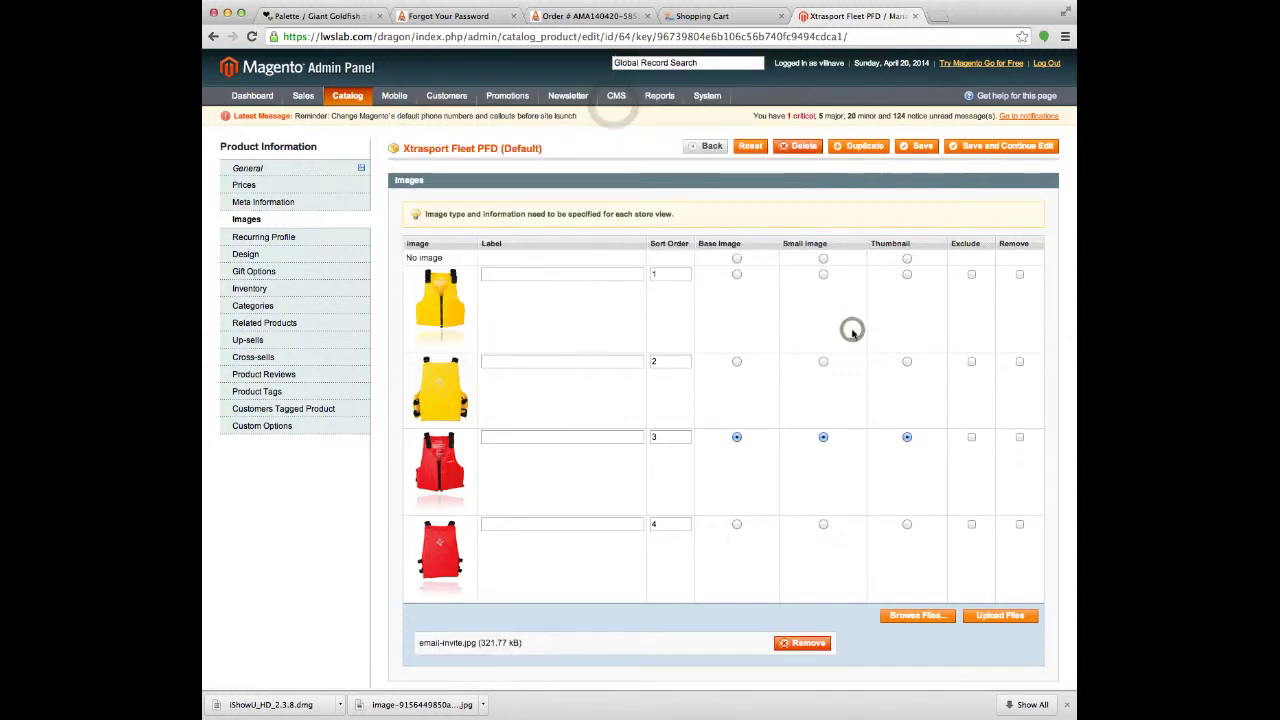
click(1000, 616)
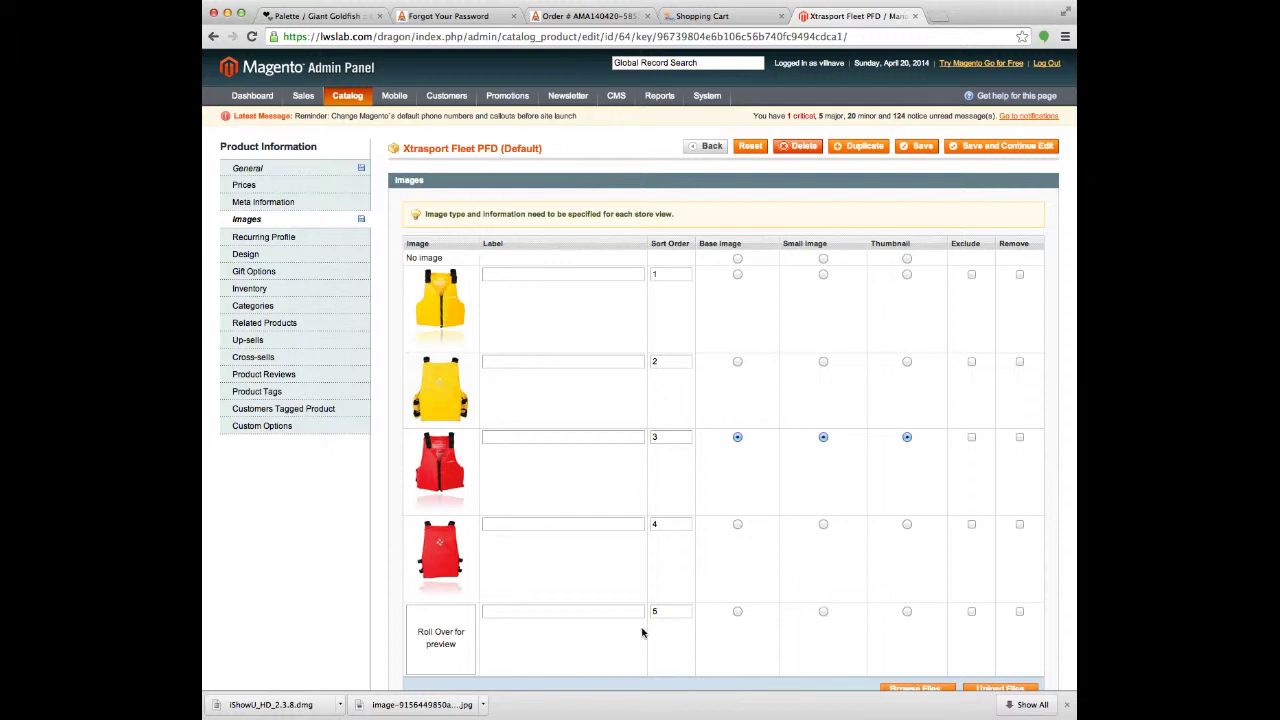
mouse_move(441, 640)
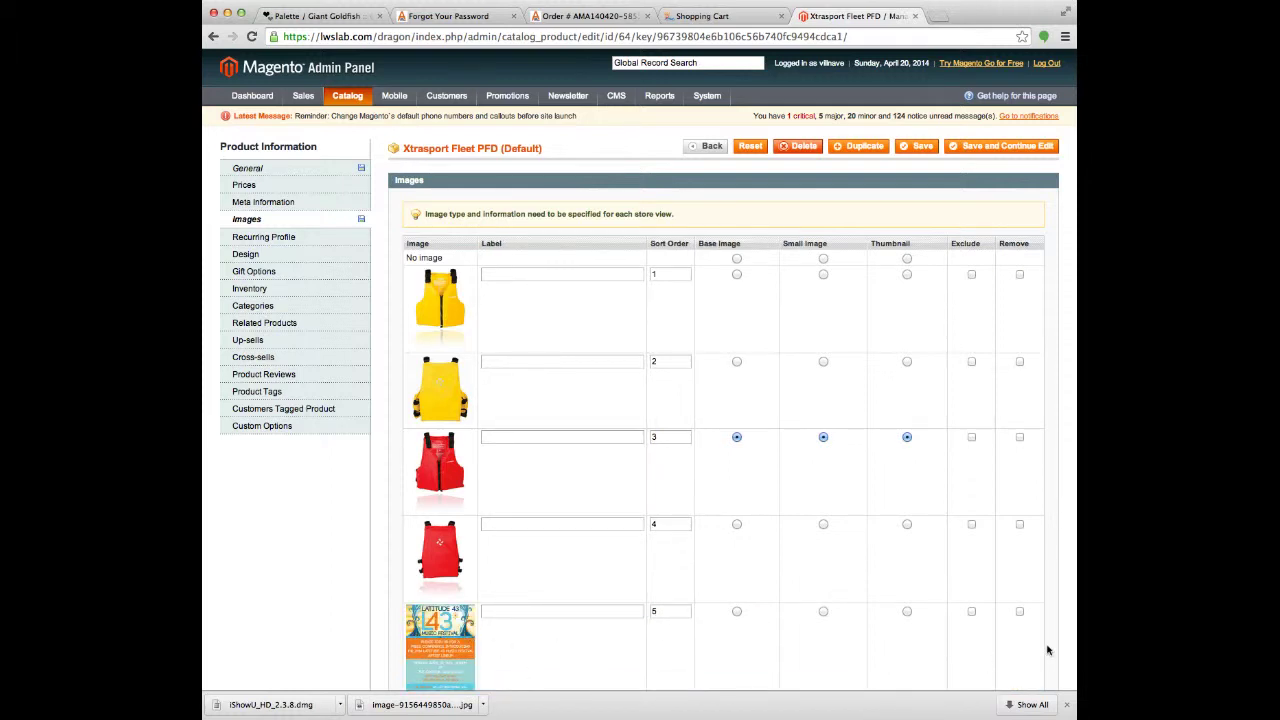
Mark the uploaded festival image for removal and save the product, keeping it open for editing
scroll(990, 640, down, 3)
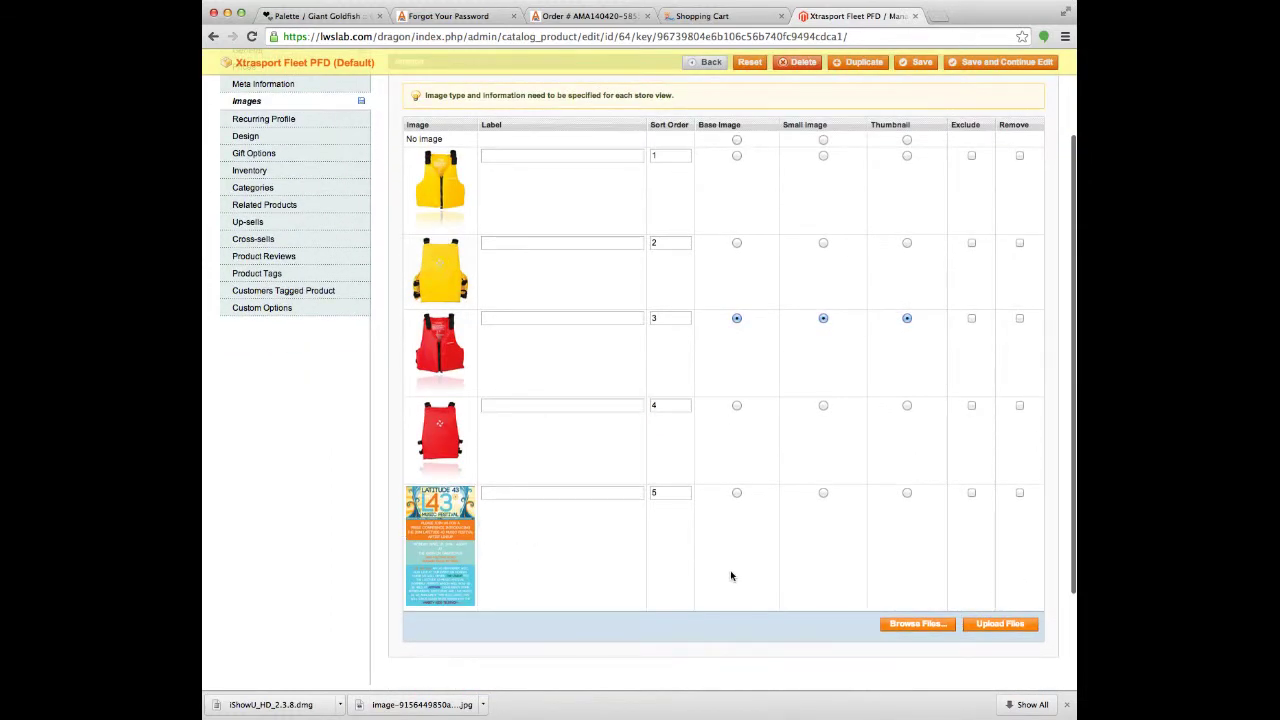
scroll(834, 558, up, 2)
click(1020, 583)
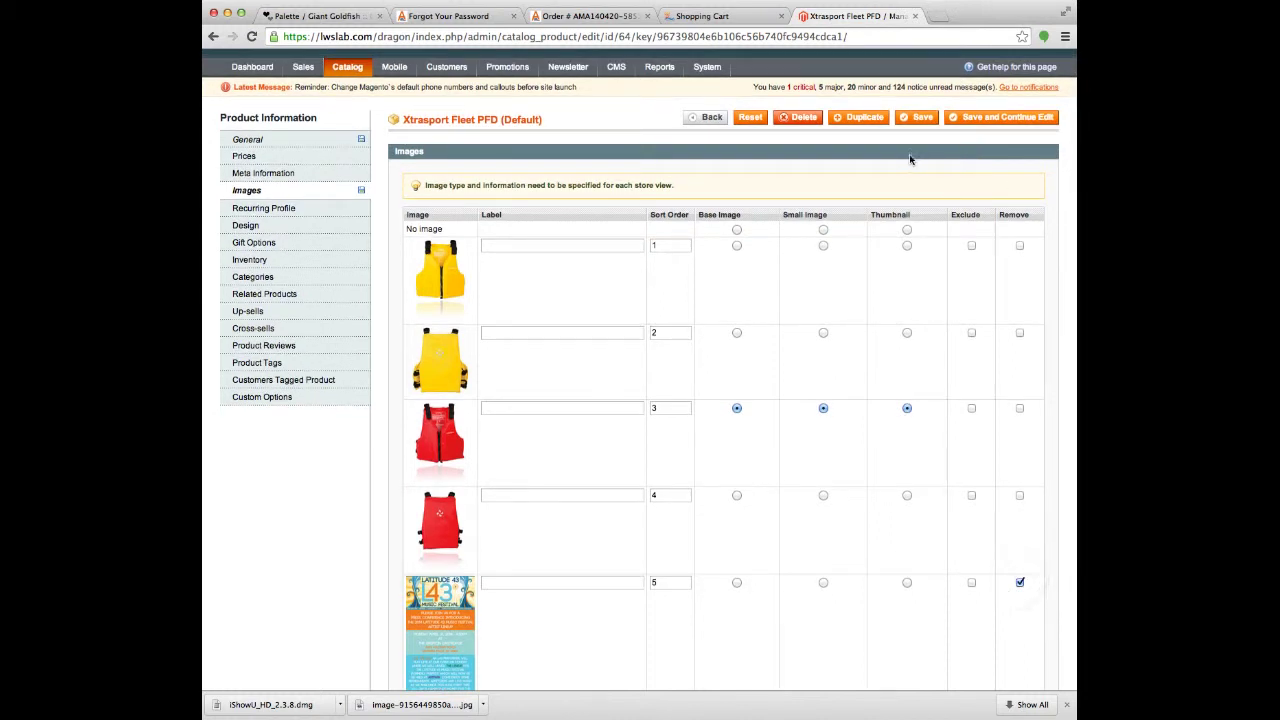
click(962, 118)
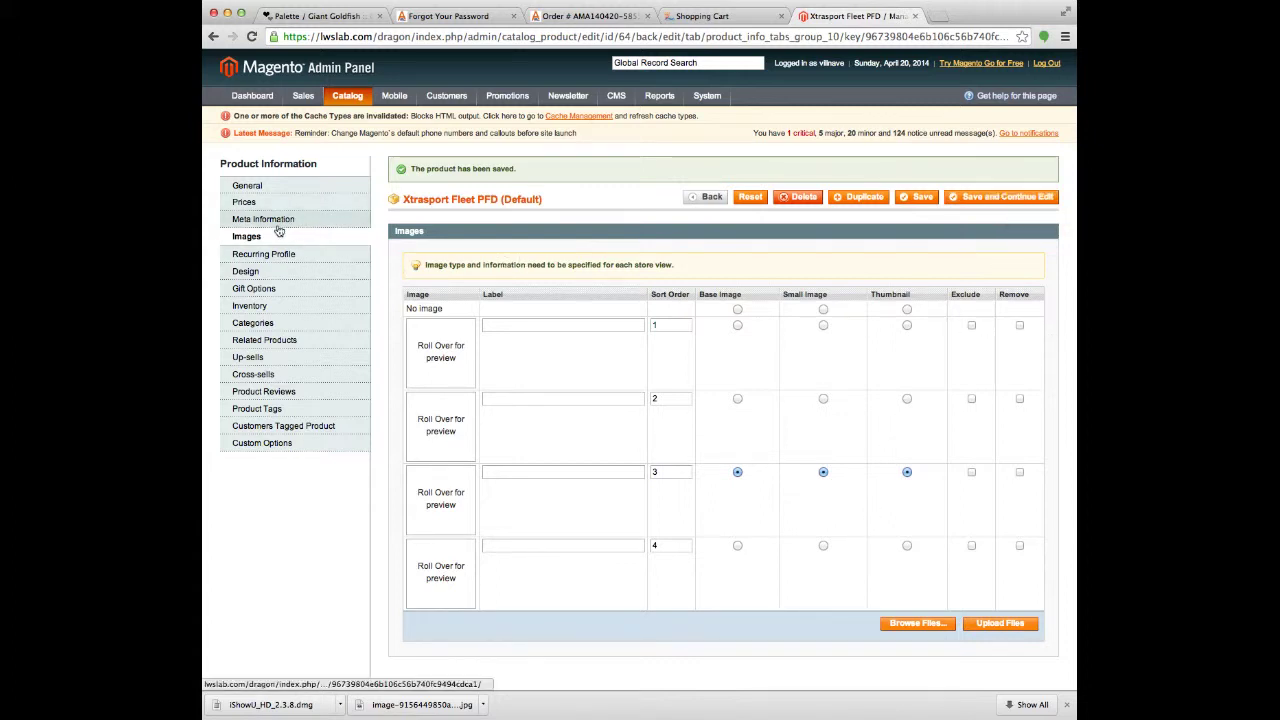
Check the product's gift options and inventory settings, switching Manage Stock to Yes and back to No
click(266, 290)
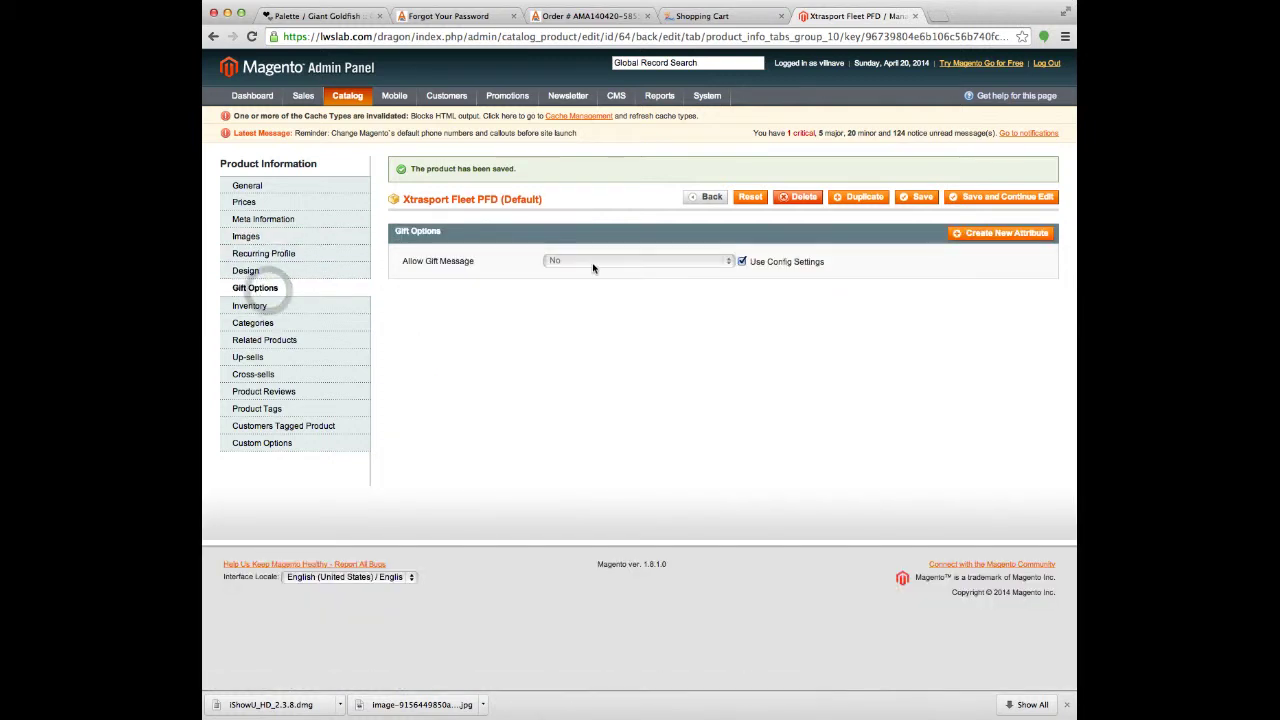
click(268, 308)
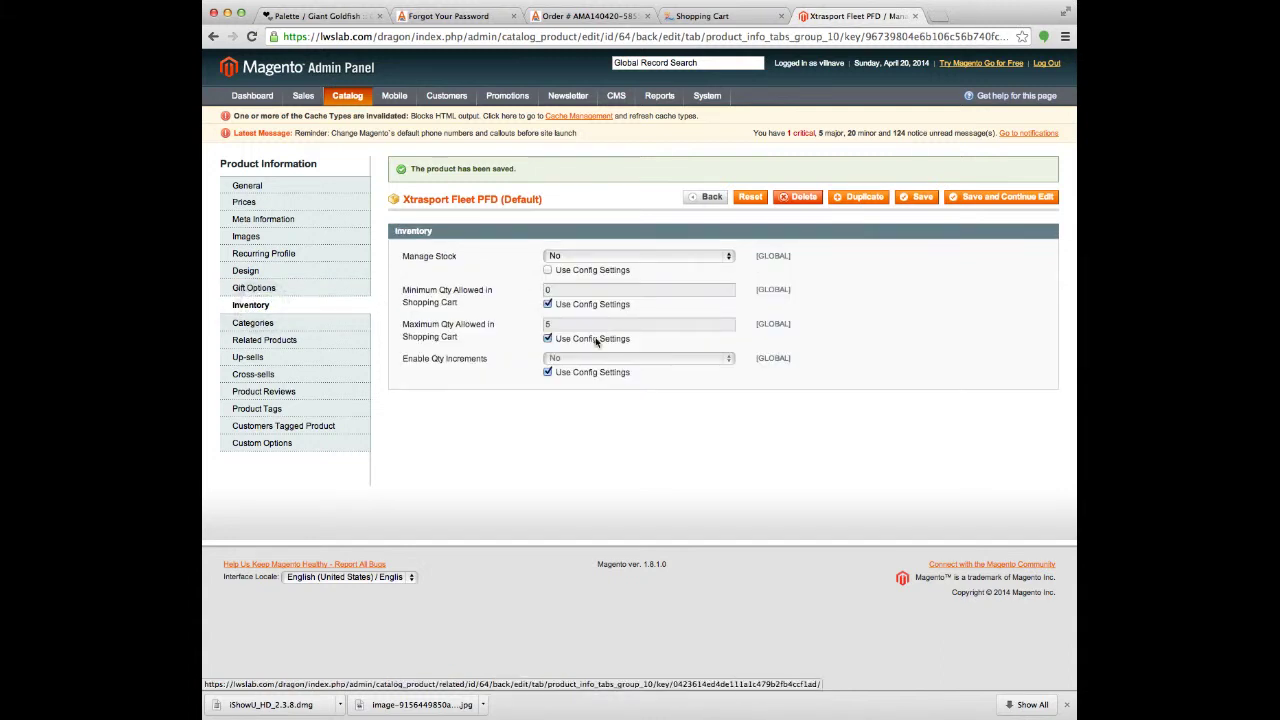
click(578, 258)
click(578, 245)
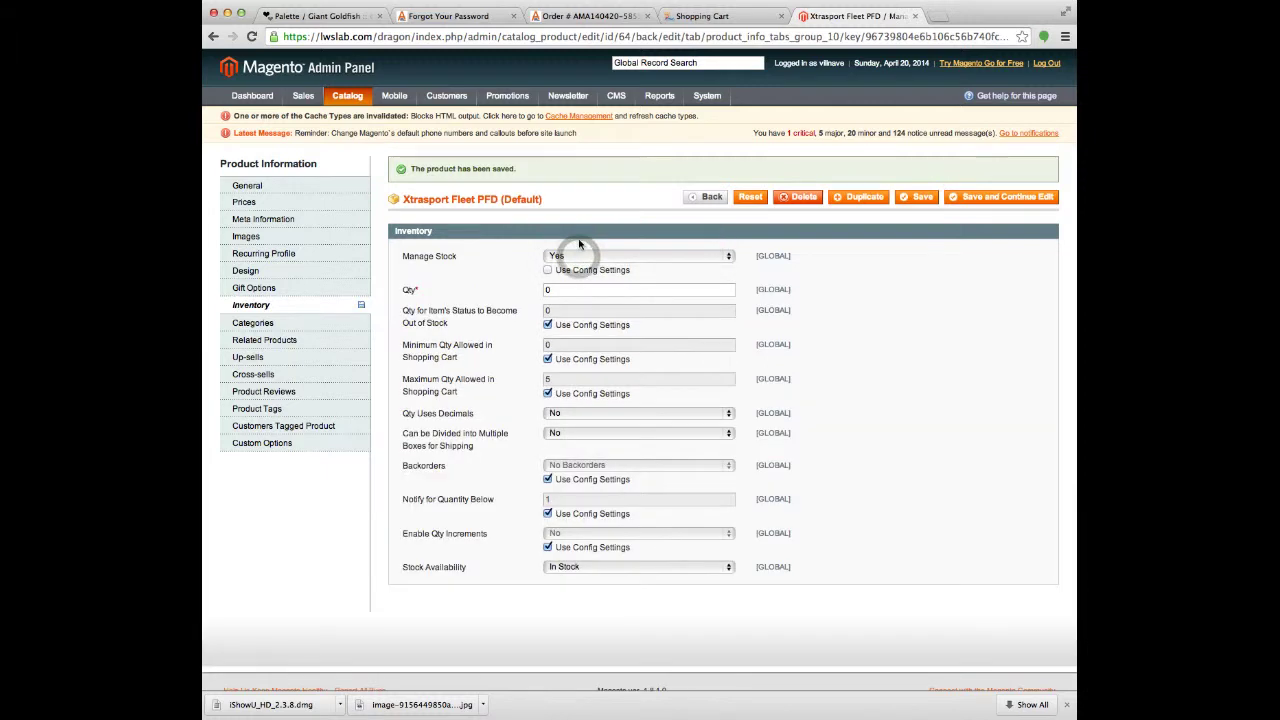
click(553, 290)
click(598, 260)
click(596, 271)
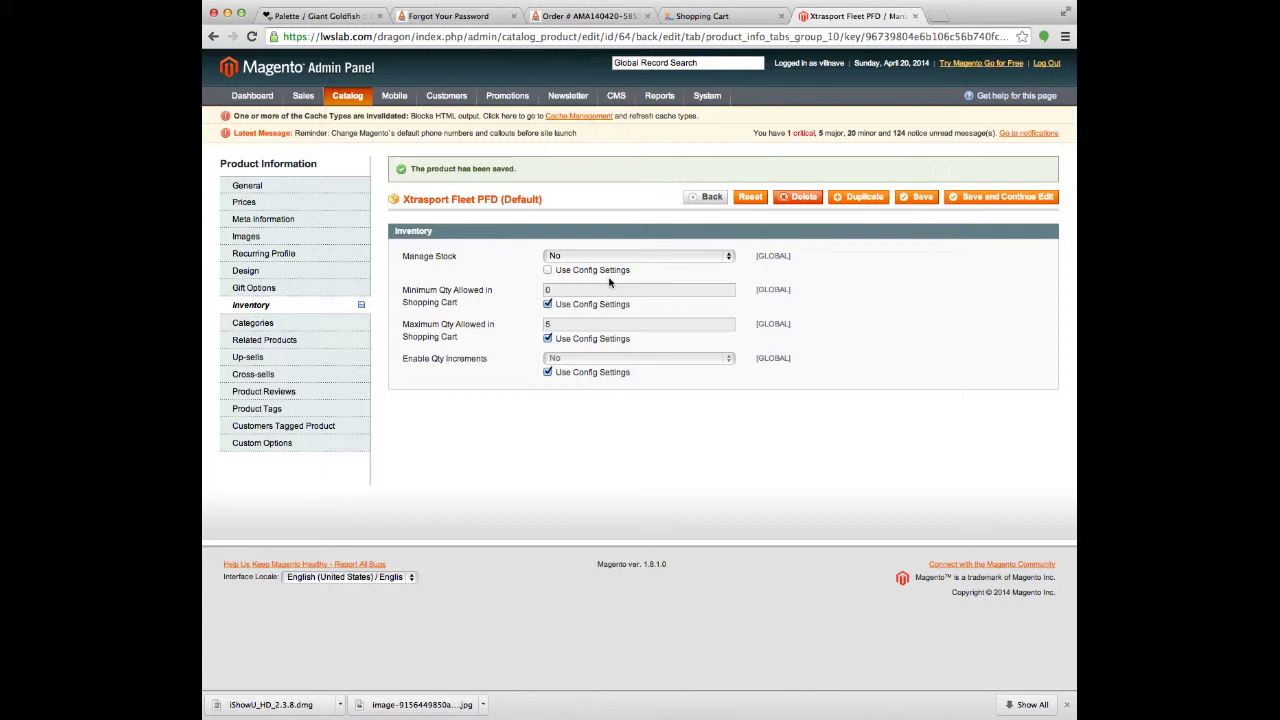
Expand Apparel in the product's categories, try assigning Apparel and Men's Apparel, and clear both again
click(254, 323)
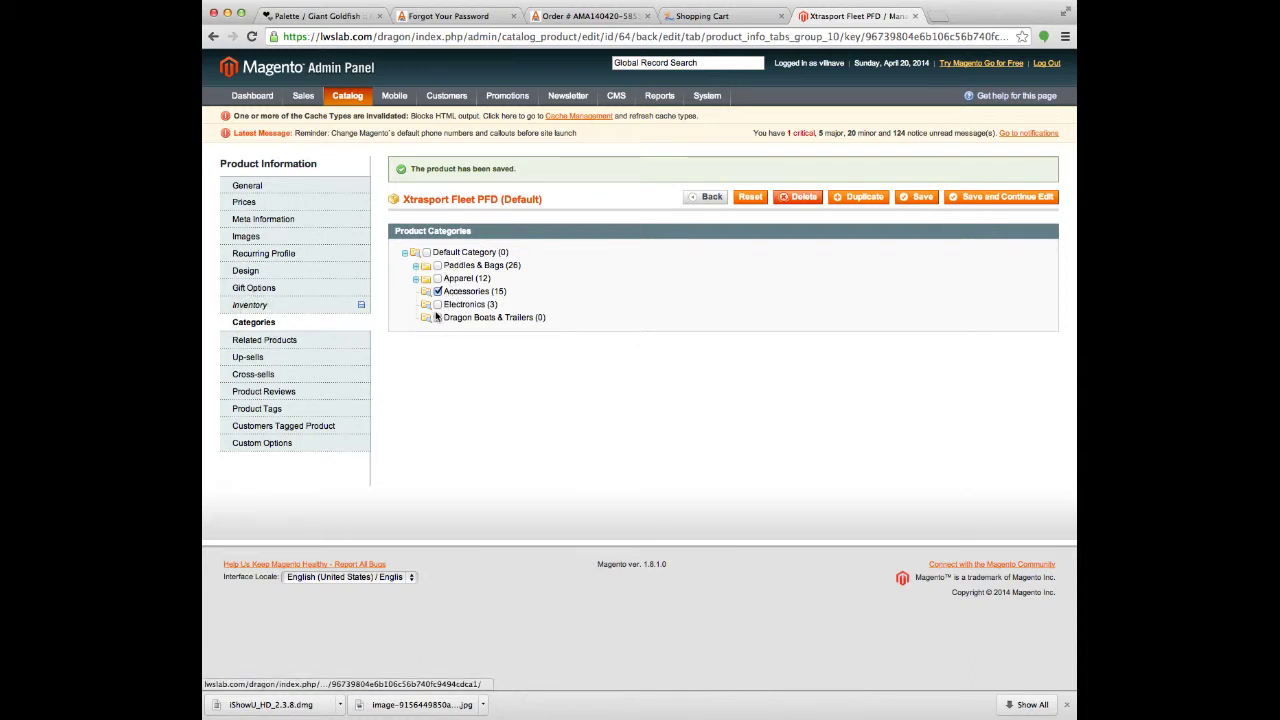
click(415, 280)
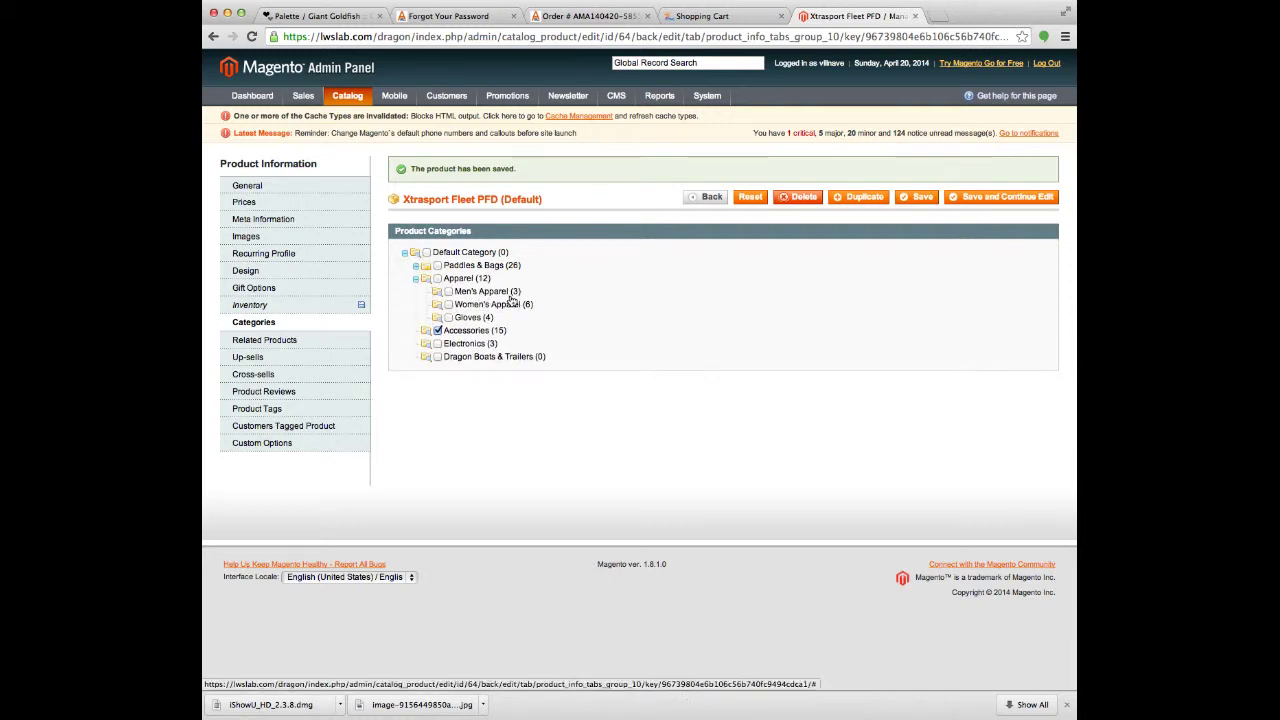
click(448, 291)
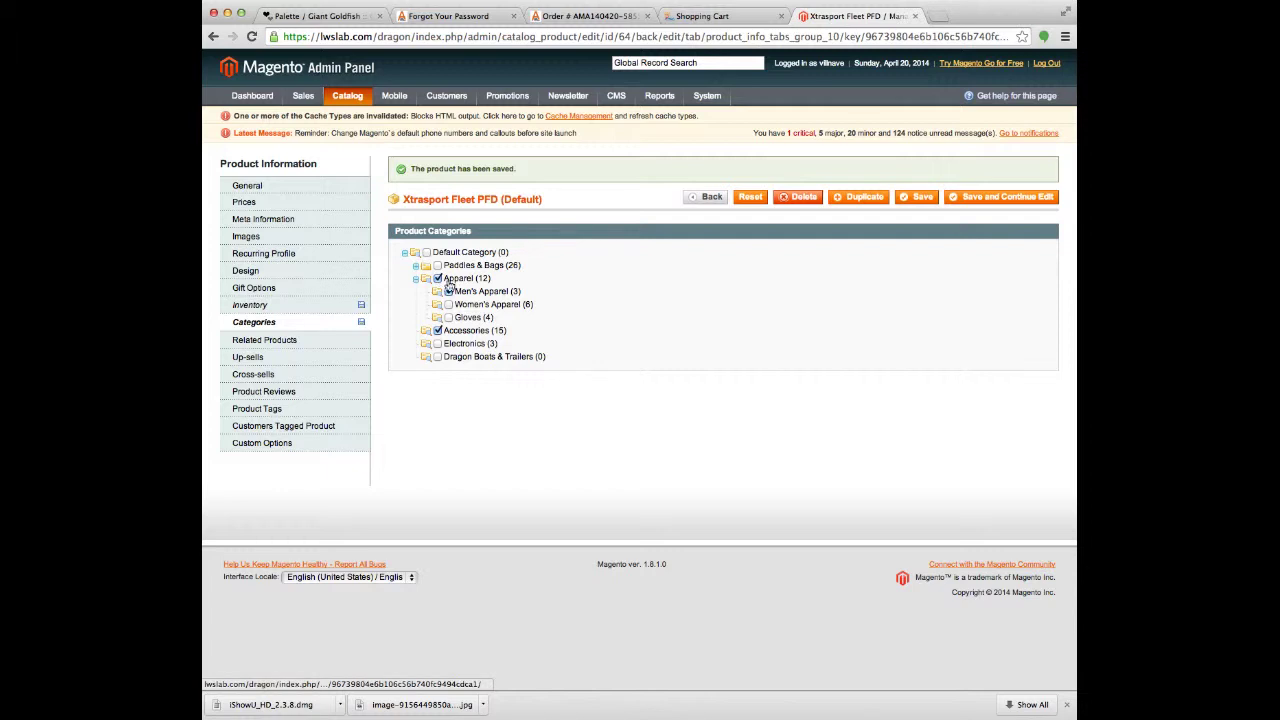
click(437, 279)
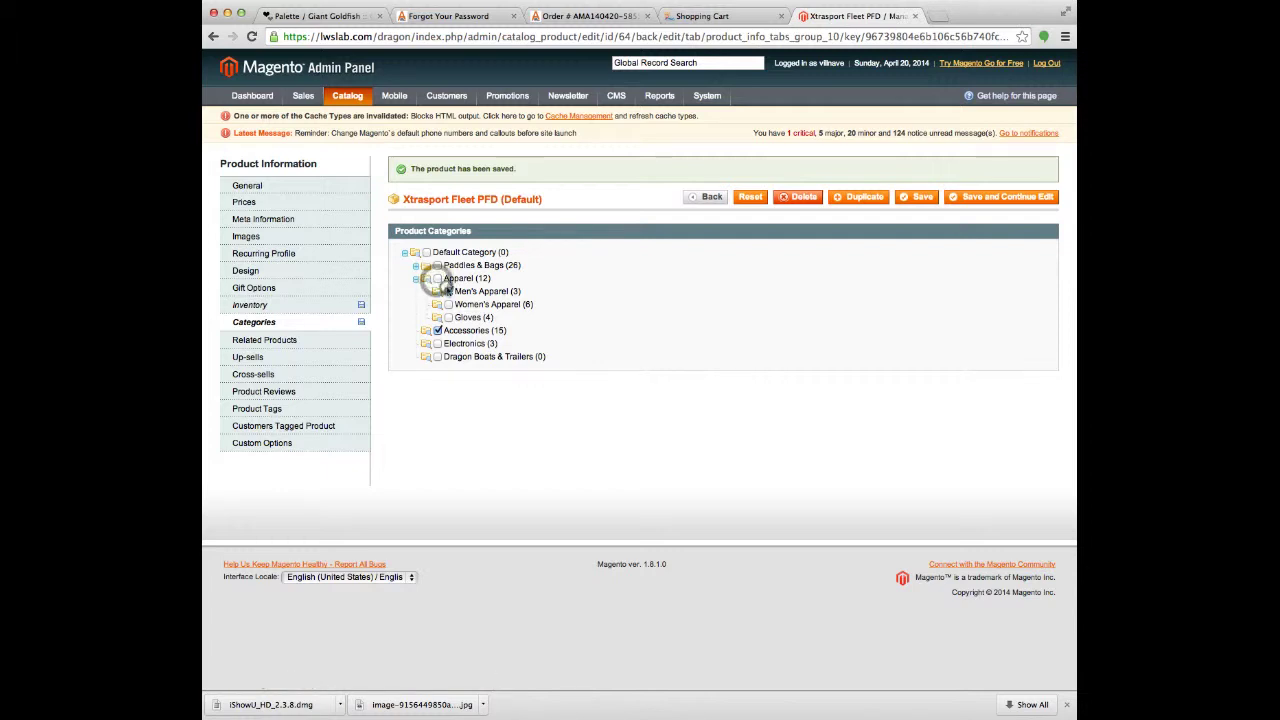
click(447, 291)
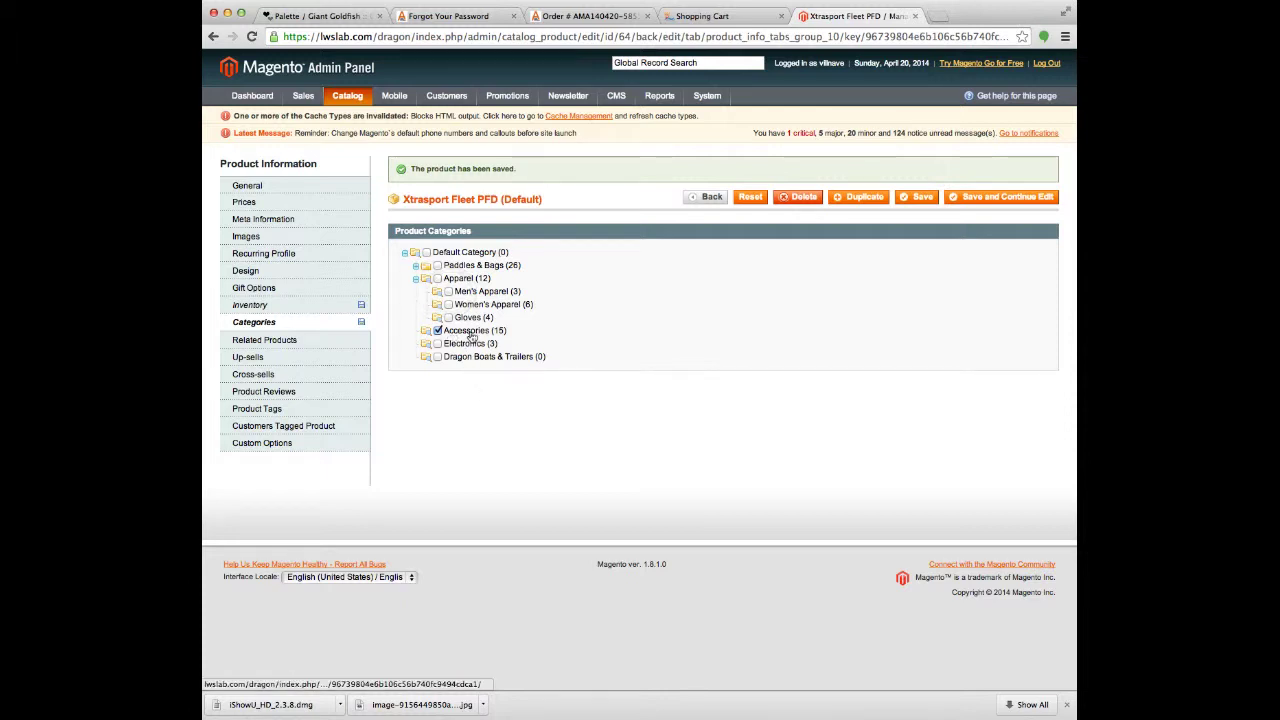
Add Xtrasport Livery PFD as a related product from the unfiltered product list and save, keeping the product open for editing
click(299, 344)
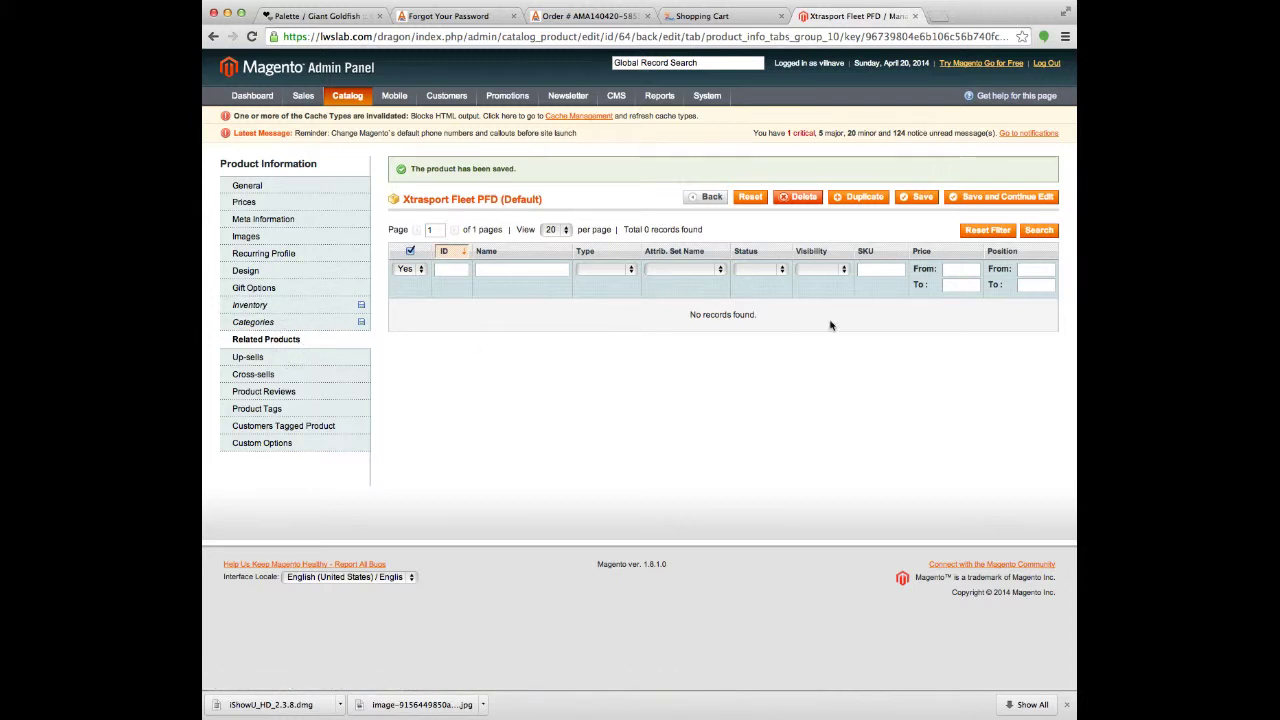
click(1038, 230)
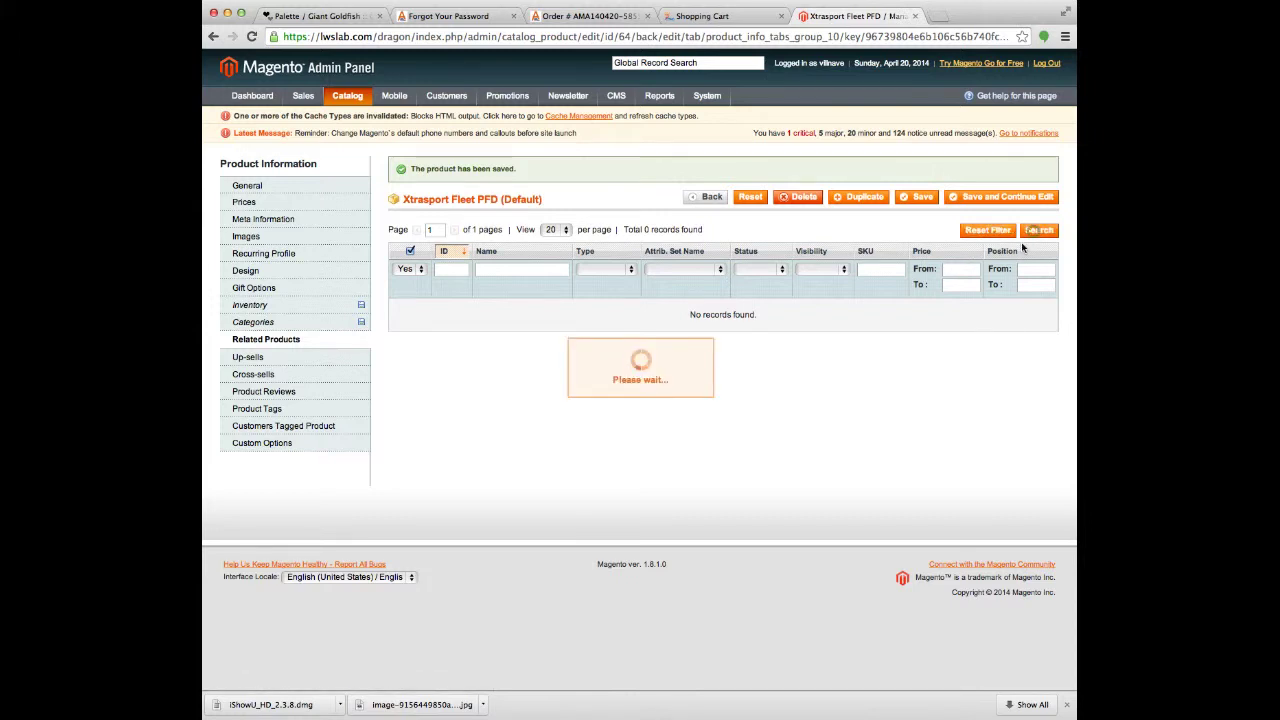
click(987, 230)
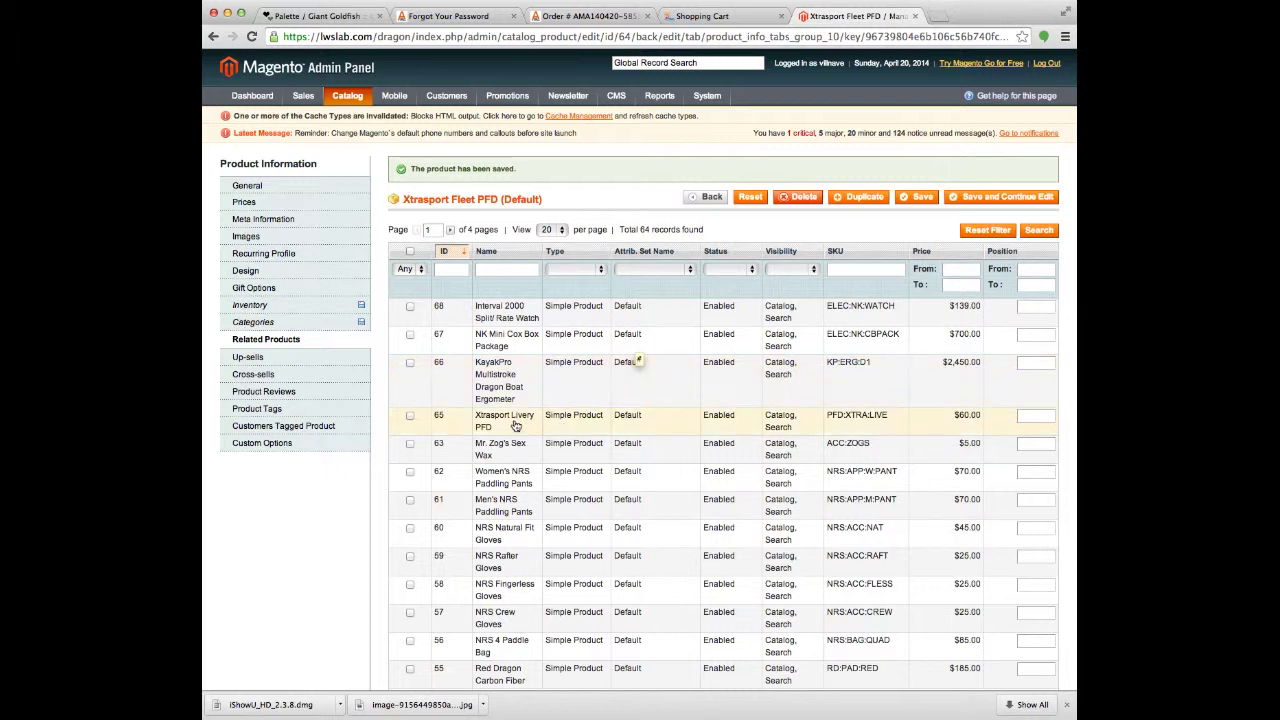
click(411, 416)
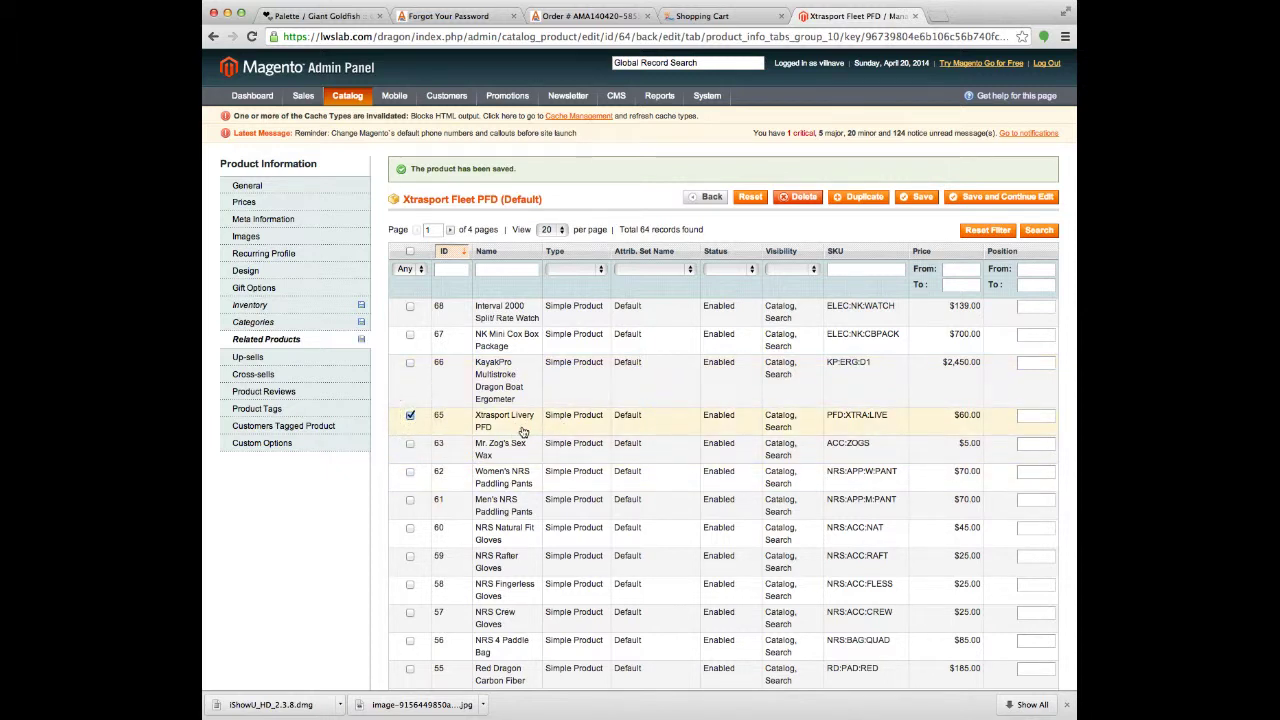
click(1006, 197)
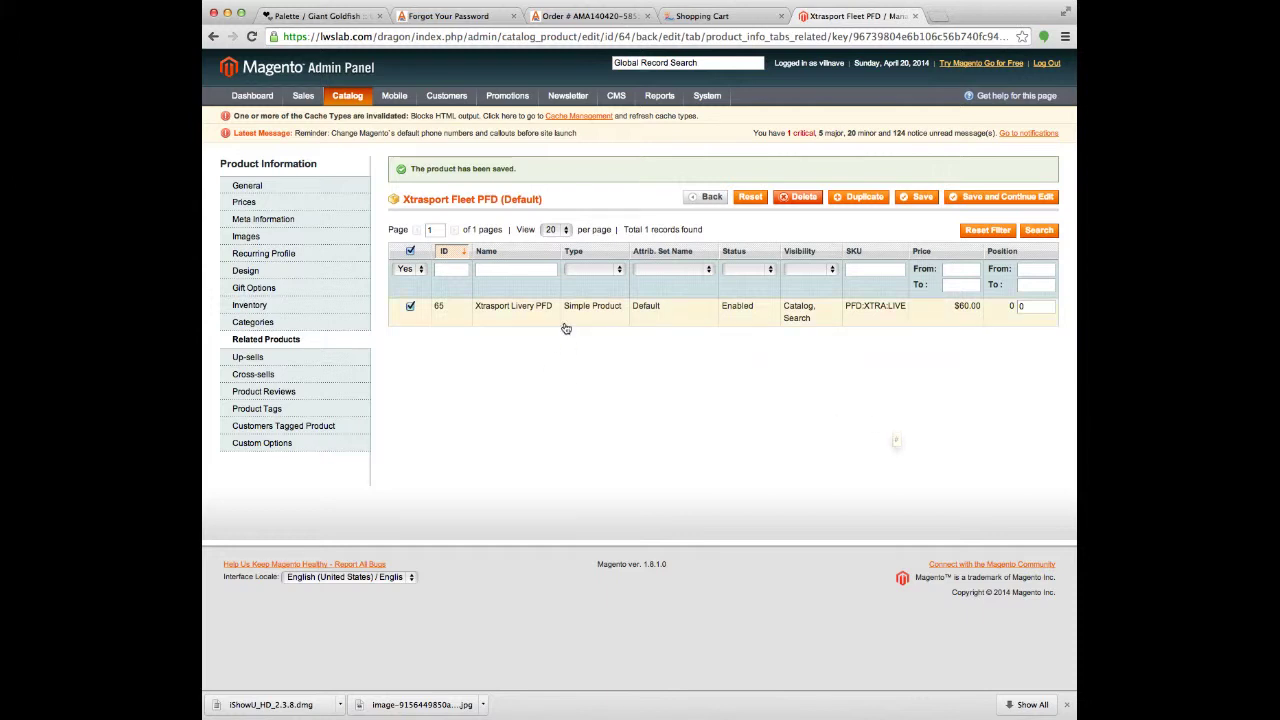
Review the product's up-sells, cross-sells, product reviews, product tags and customers who tagged it
click(268, 360)
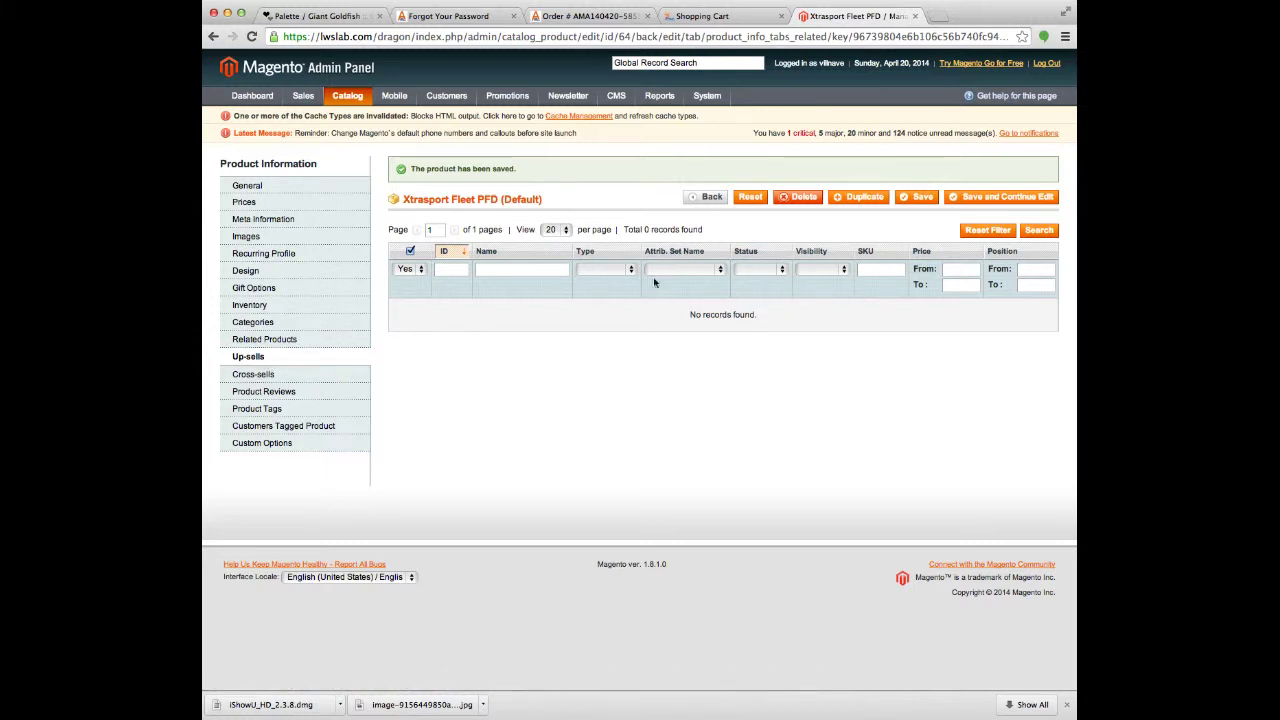
click(345, 376)
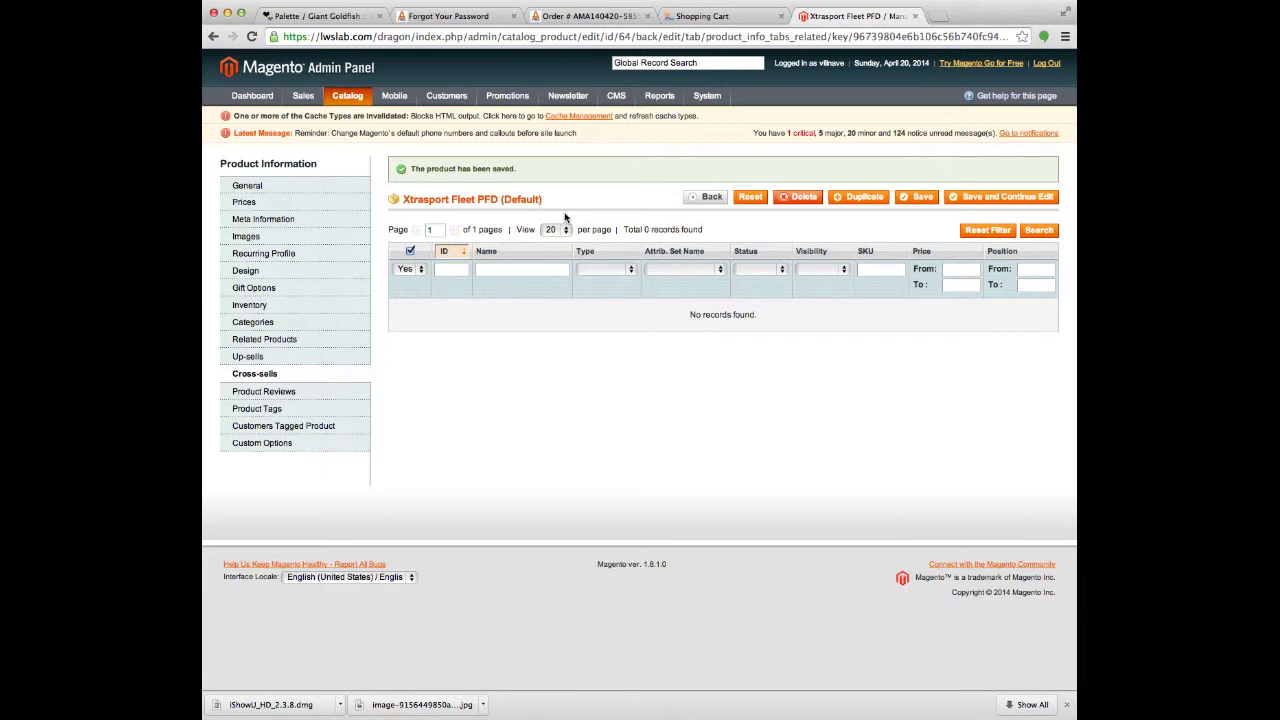
click(278, 389)
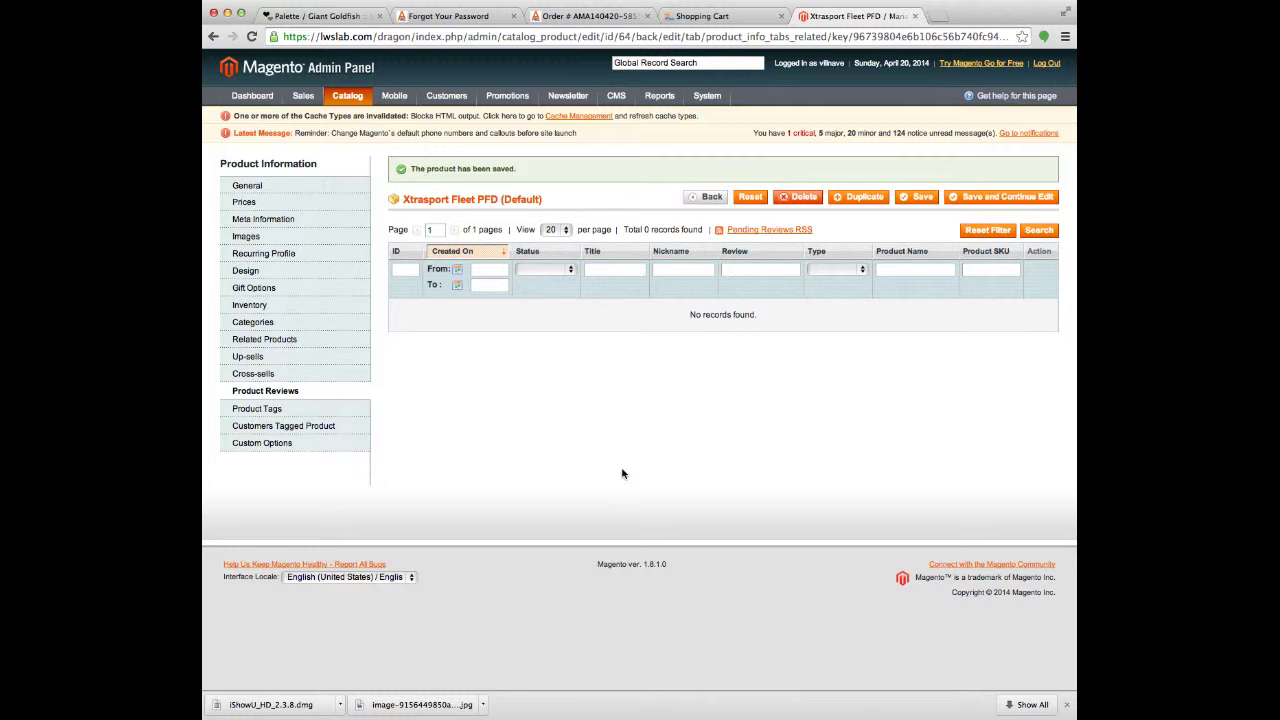
click(284, 408)
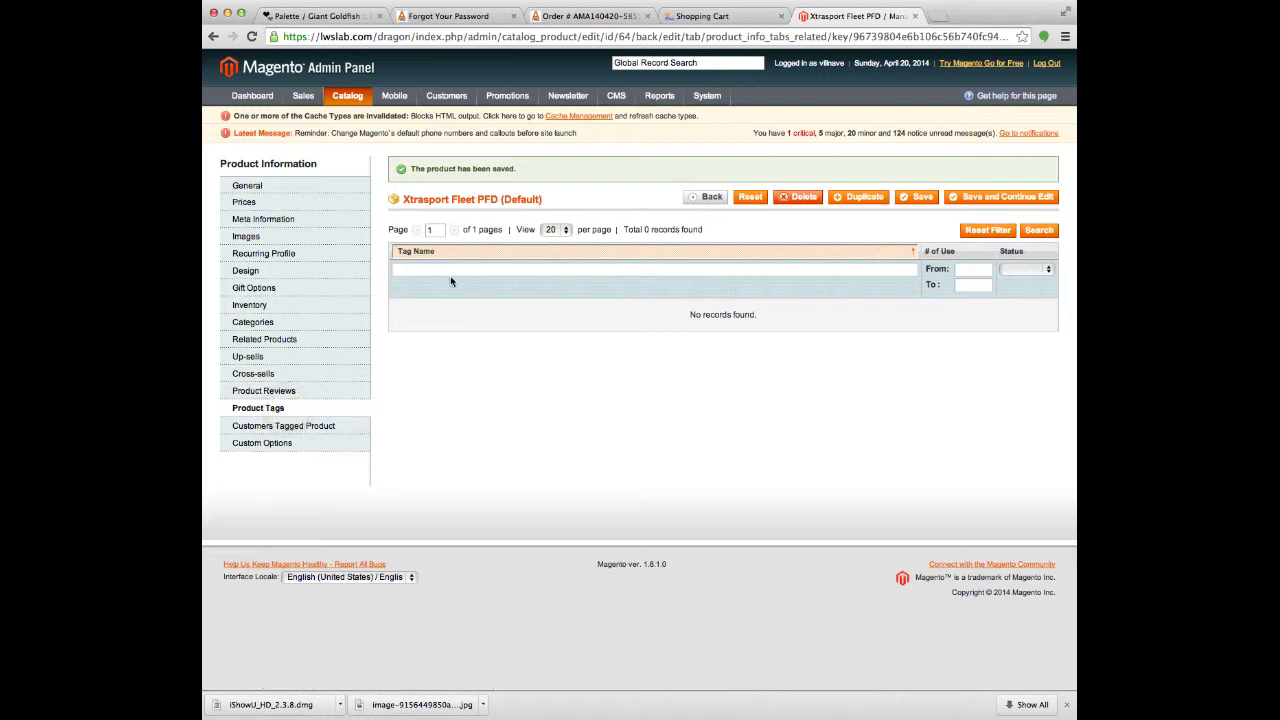
click(310, 425)
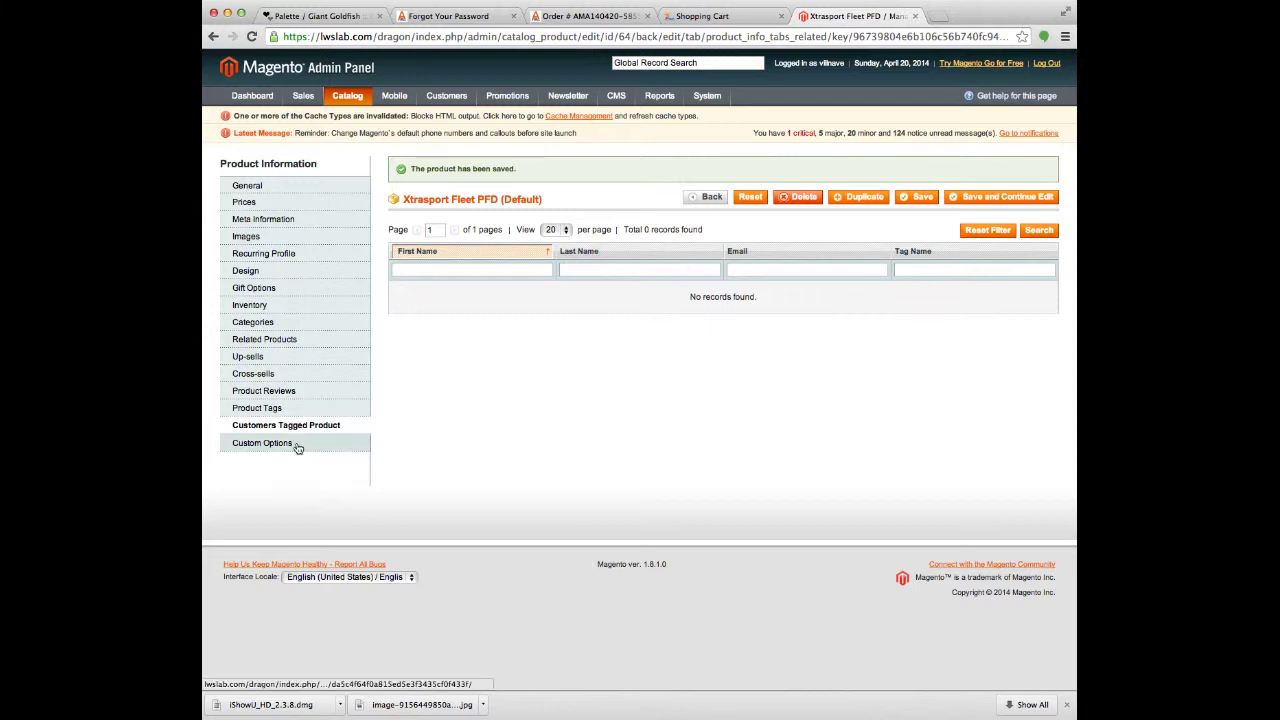
In the product's Color custom option, add an empty choice row and correct the second choice's title to Yellow
click(264, 443)
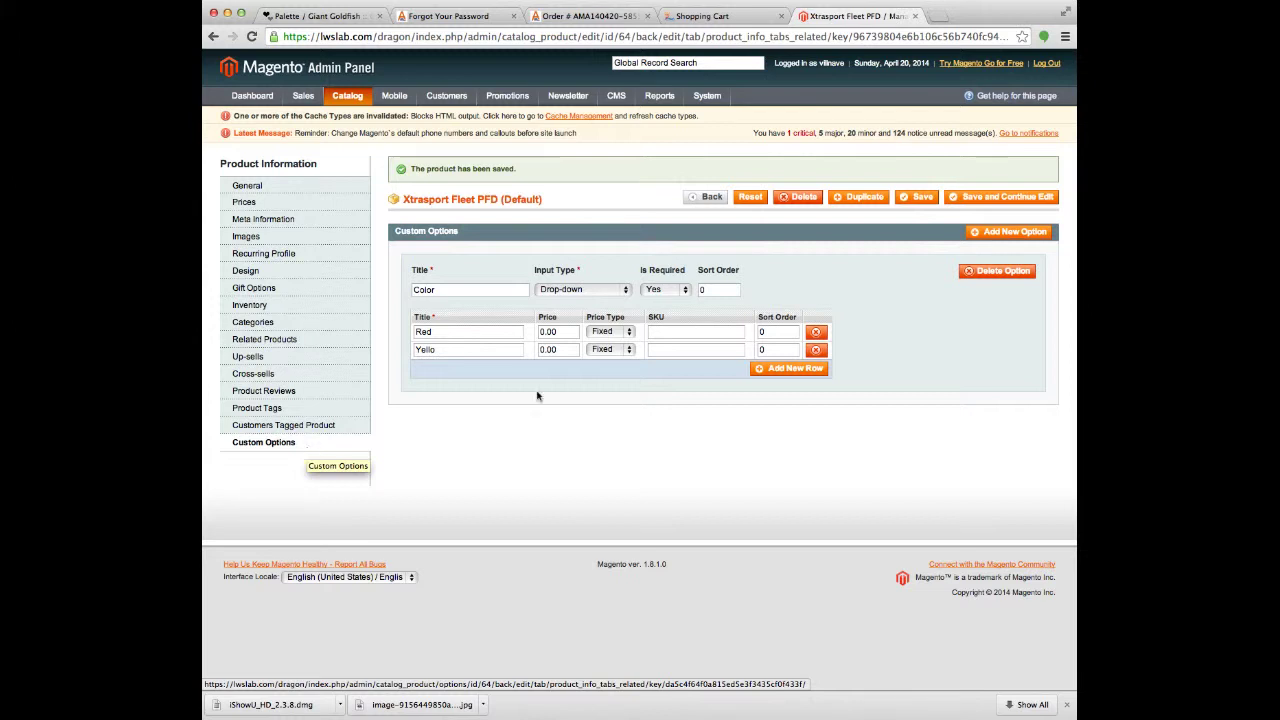
click(440, 288)
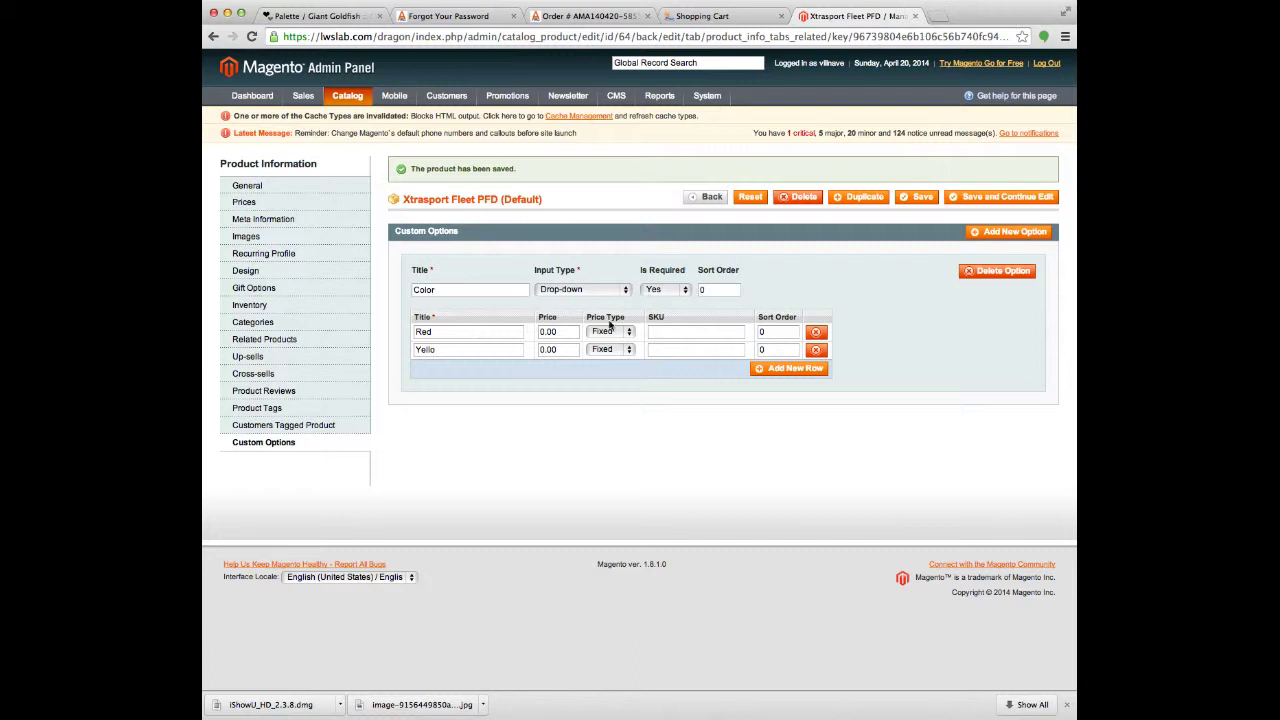
click(800, 370)
click(468, 352)
text(w)
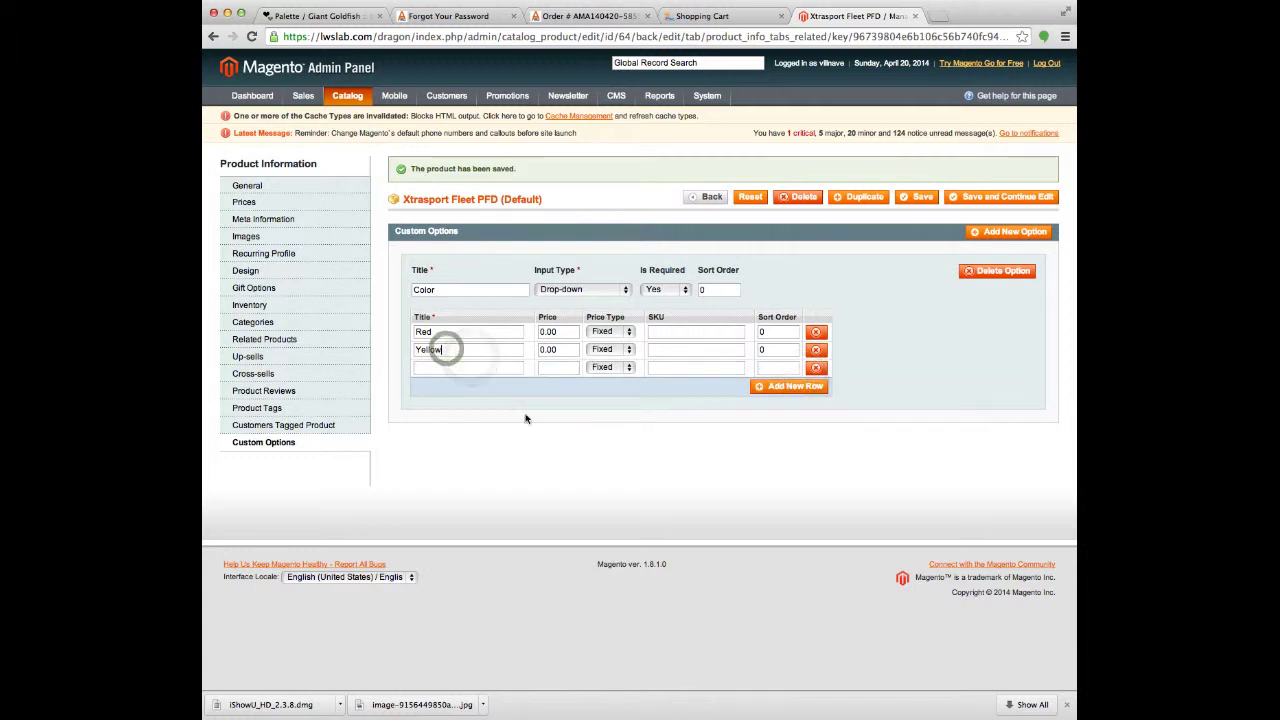
Title the new Color choice Brown and give it a price of 6.00
click(500, 367)
text(Brown)
click(564, 367)
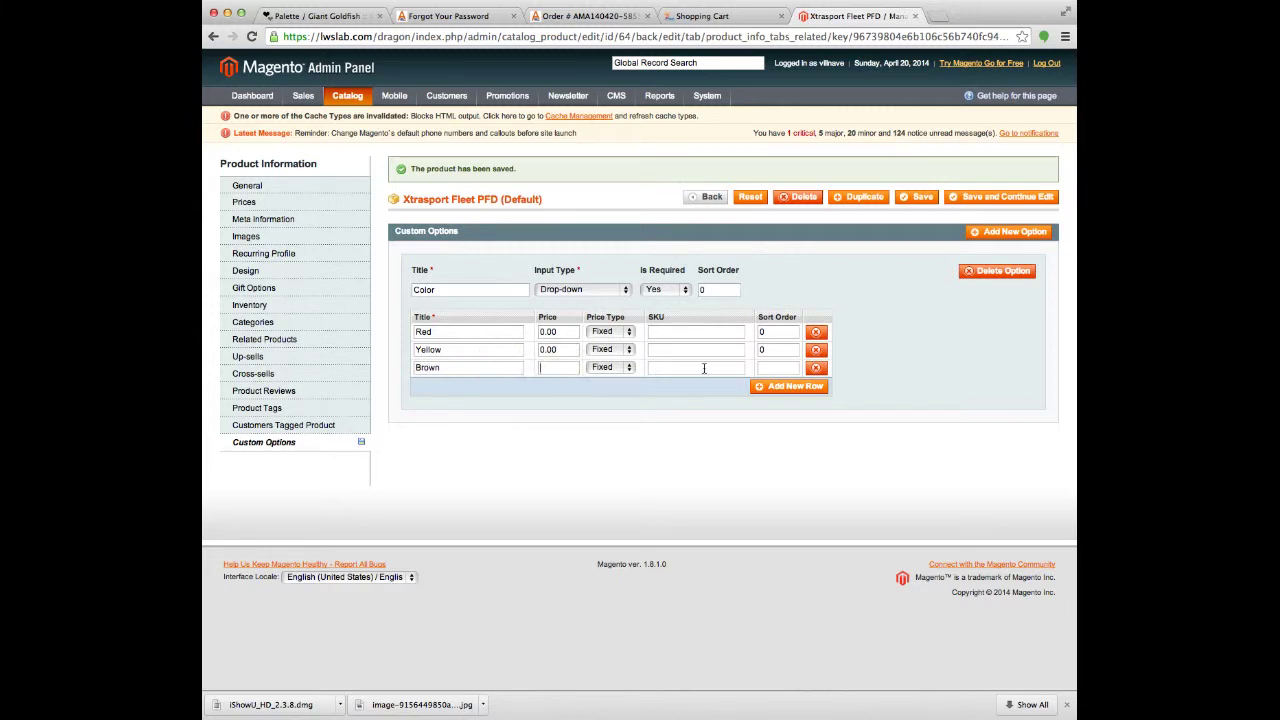
text(60.)
key(BackSpace)
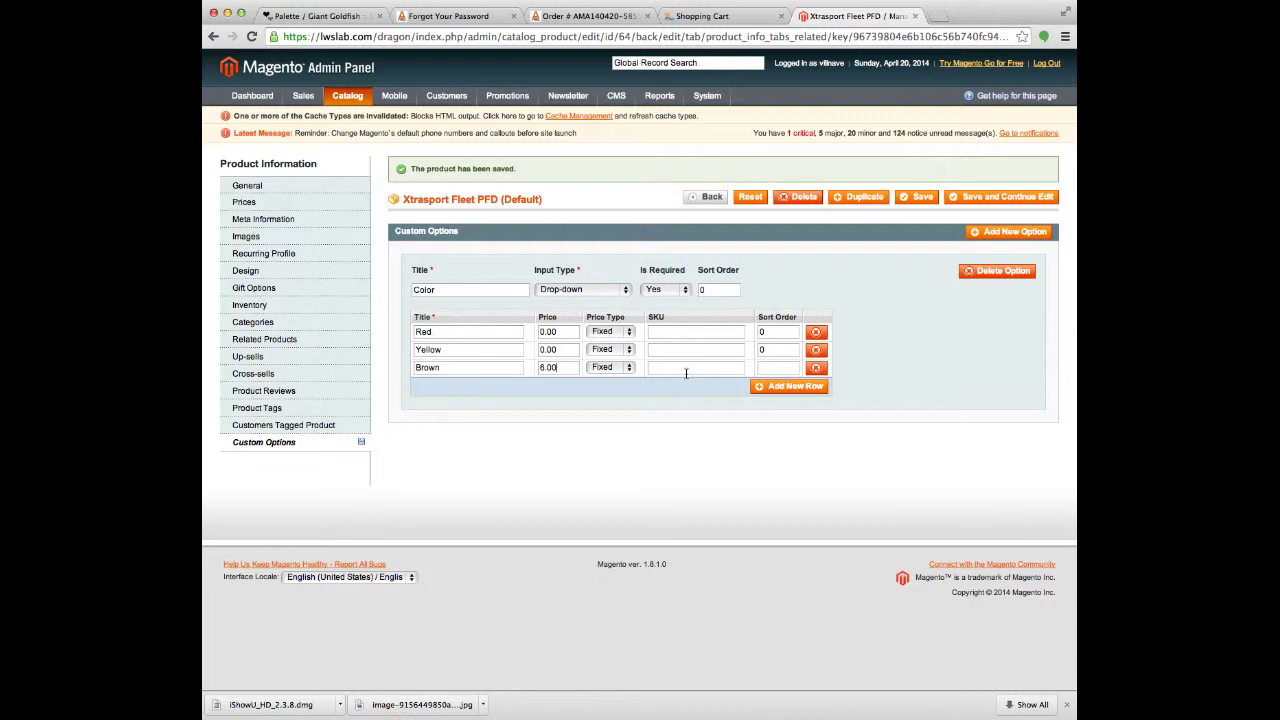
Remove the Brown choice from the Color option and save the product, keeping it open for editing
click(816, 367)
click(1001, 198)
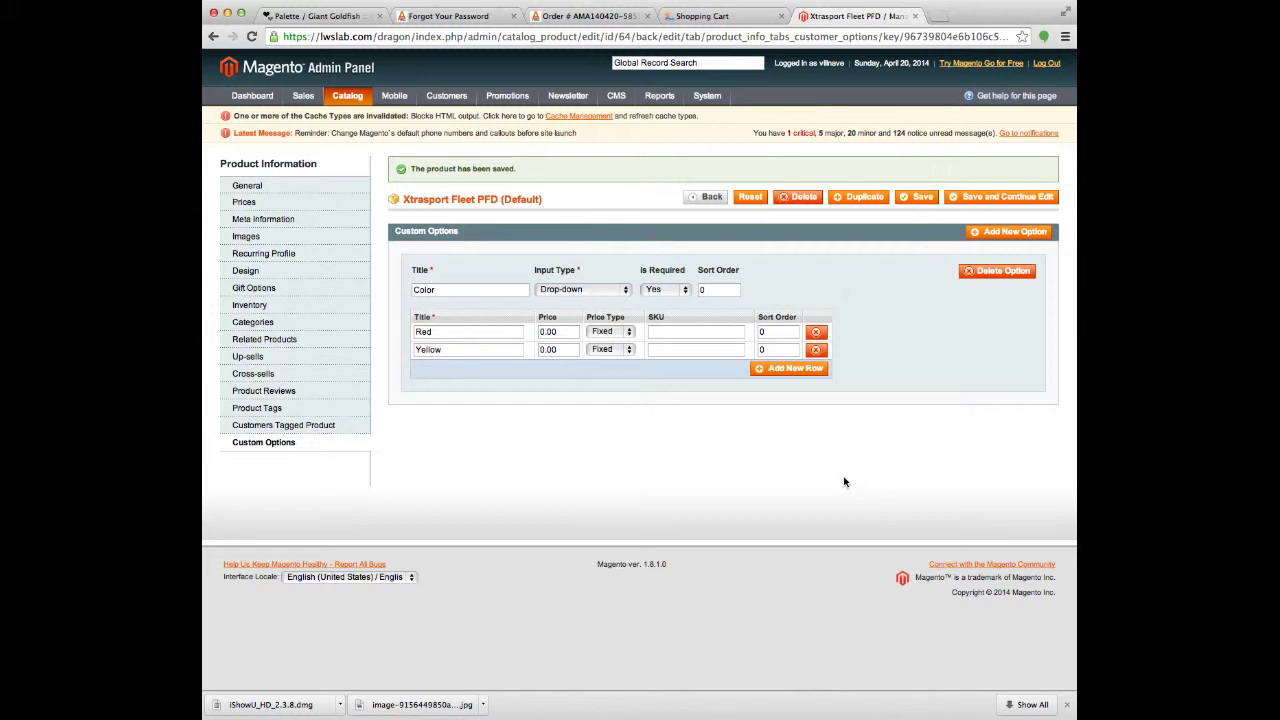
From the product list, select NRS Natural Fit, Rafter, Fingerless and Crew Gloves and open Update Attributes for all four
mouse_move(347, 98)
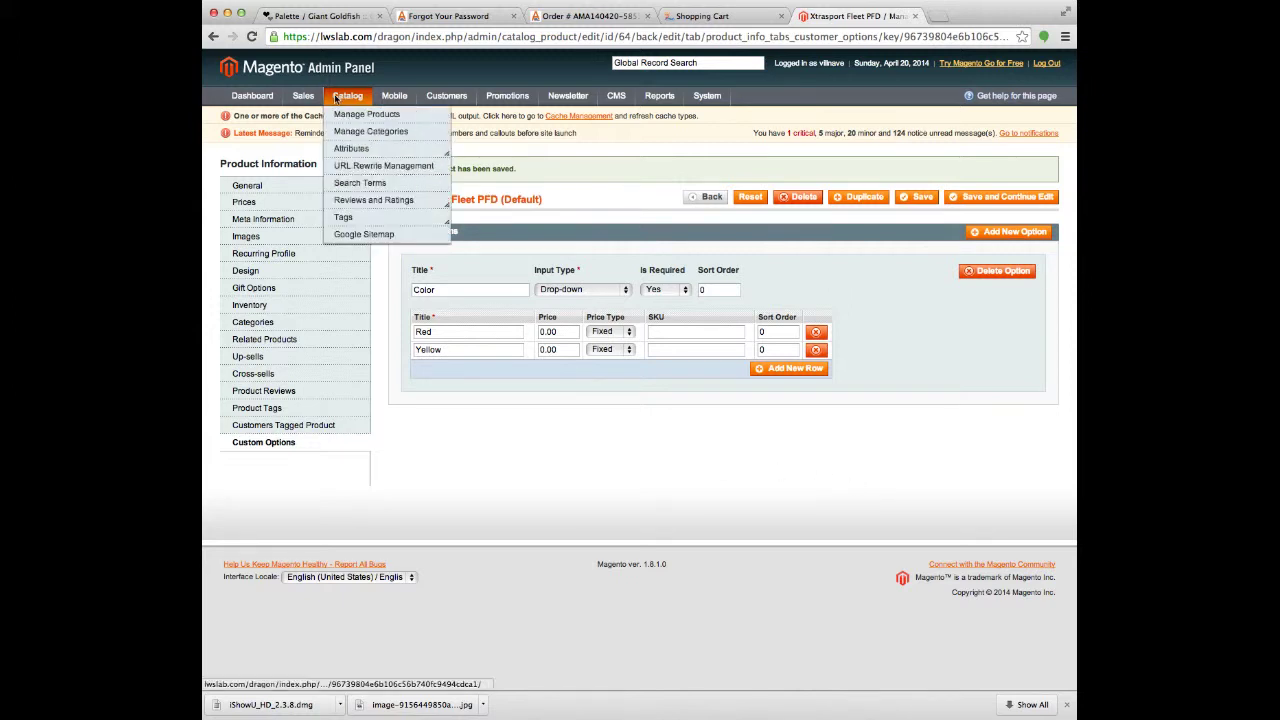
click(350, 116)
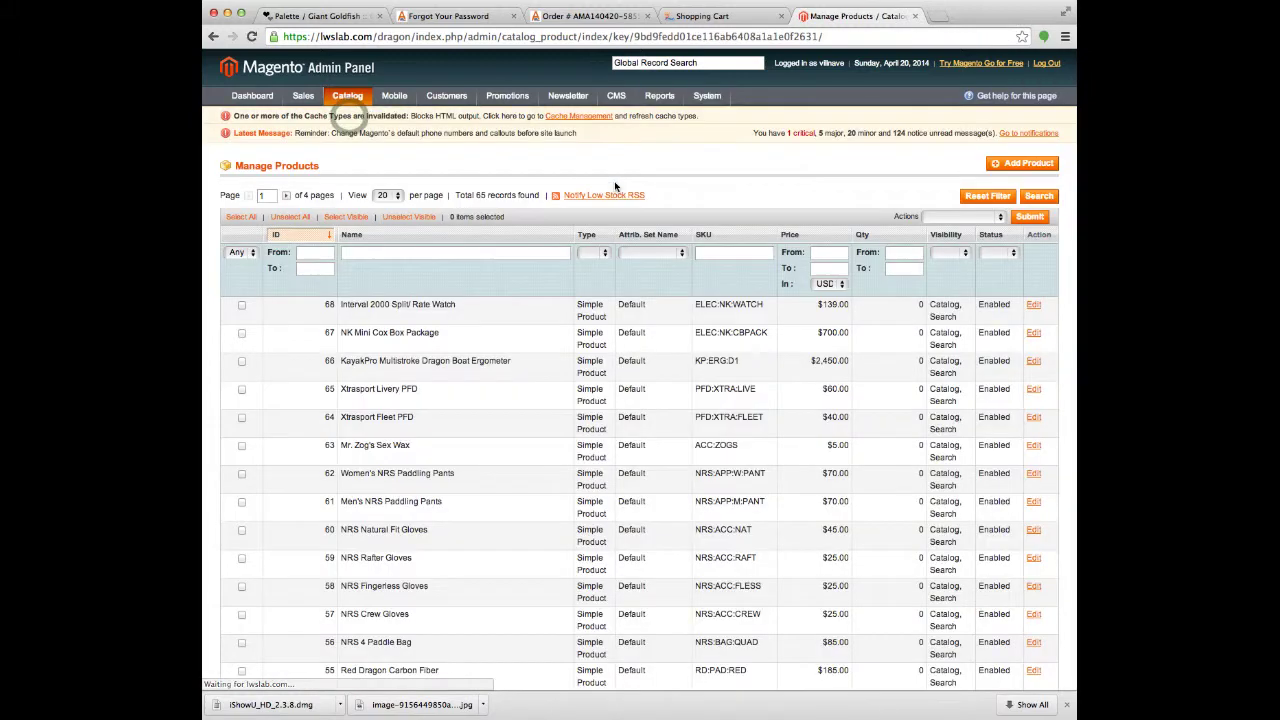
scroll(678, 328, down, 3)
scroll(678, 328, down, 3)
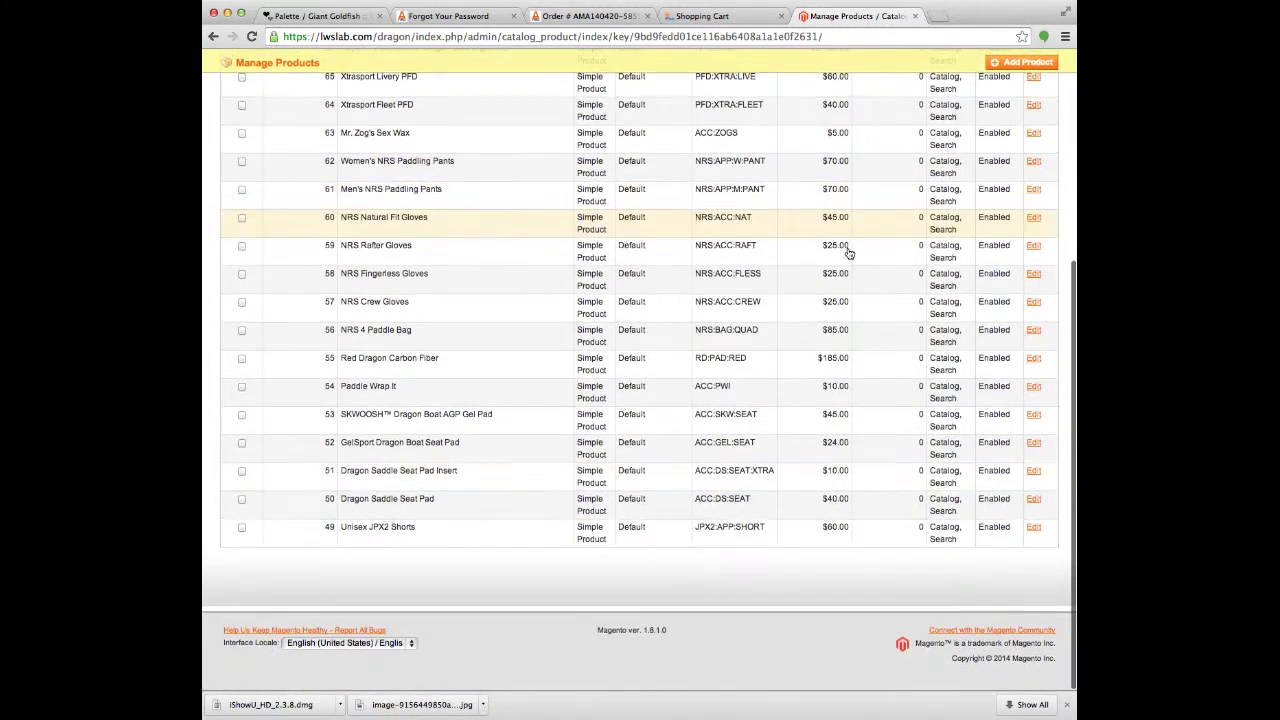
scroll(800, 420, up, 4)
scroll(800, 425, up, 2)
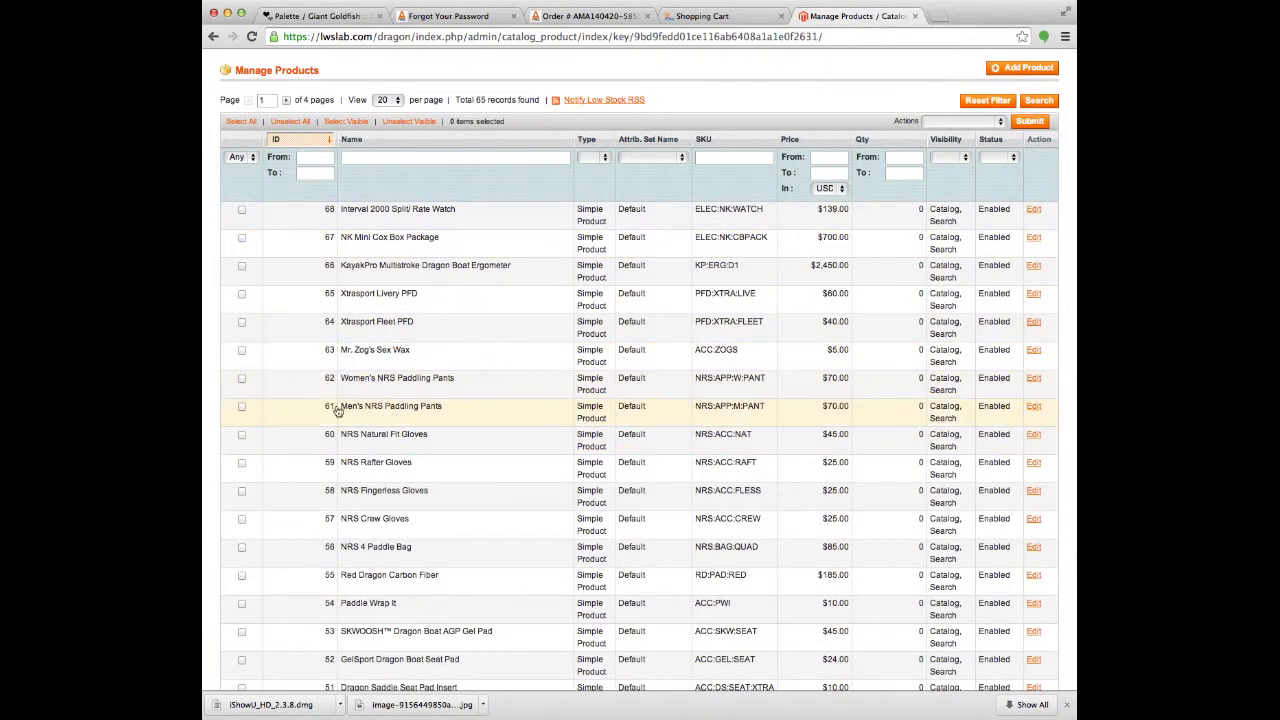
click(241, 434)
click(241, 462)
click(241, 490)
click(241, 519)
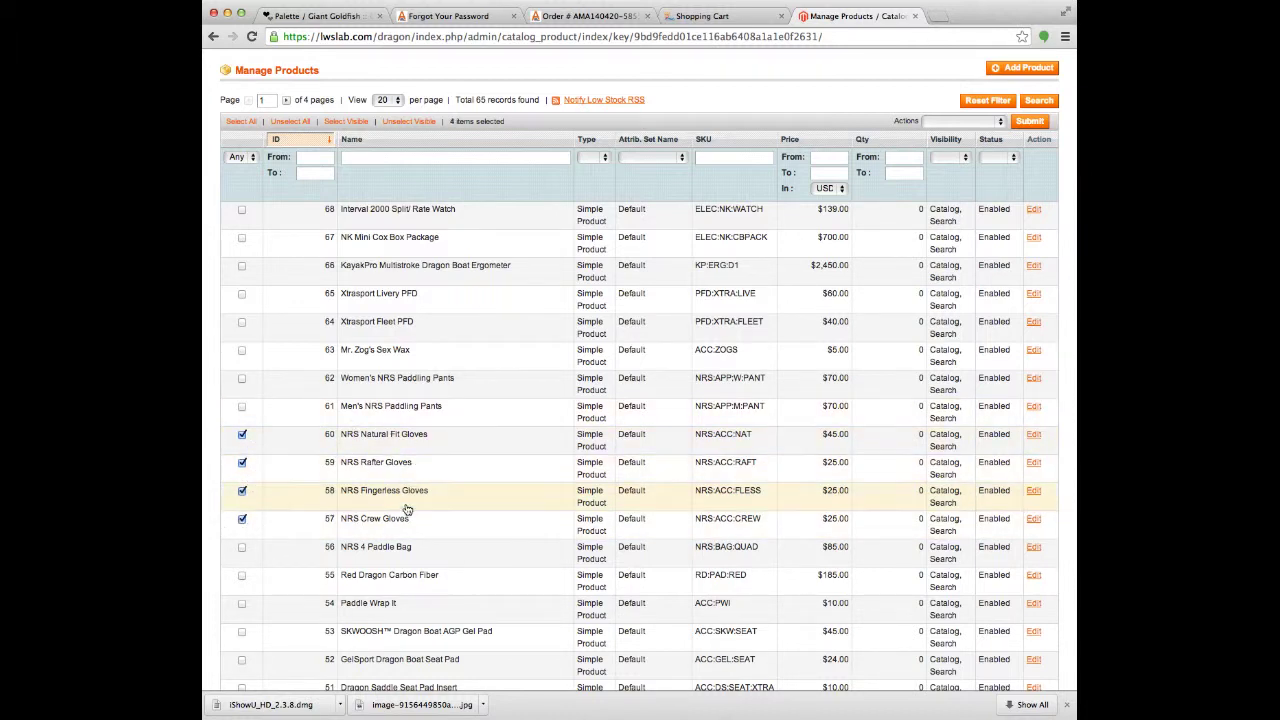
click(960, 121)
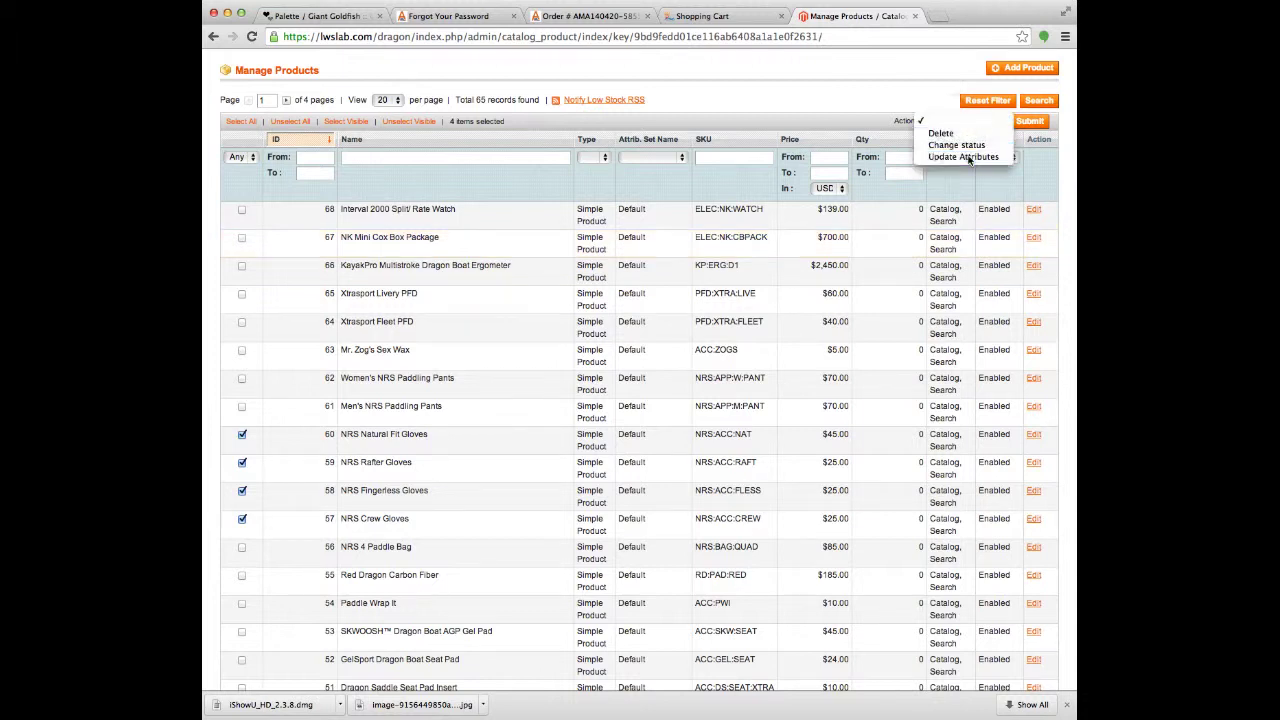
click(968, 158)
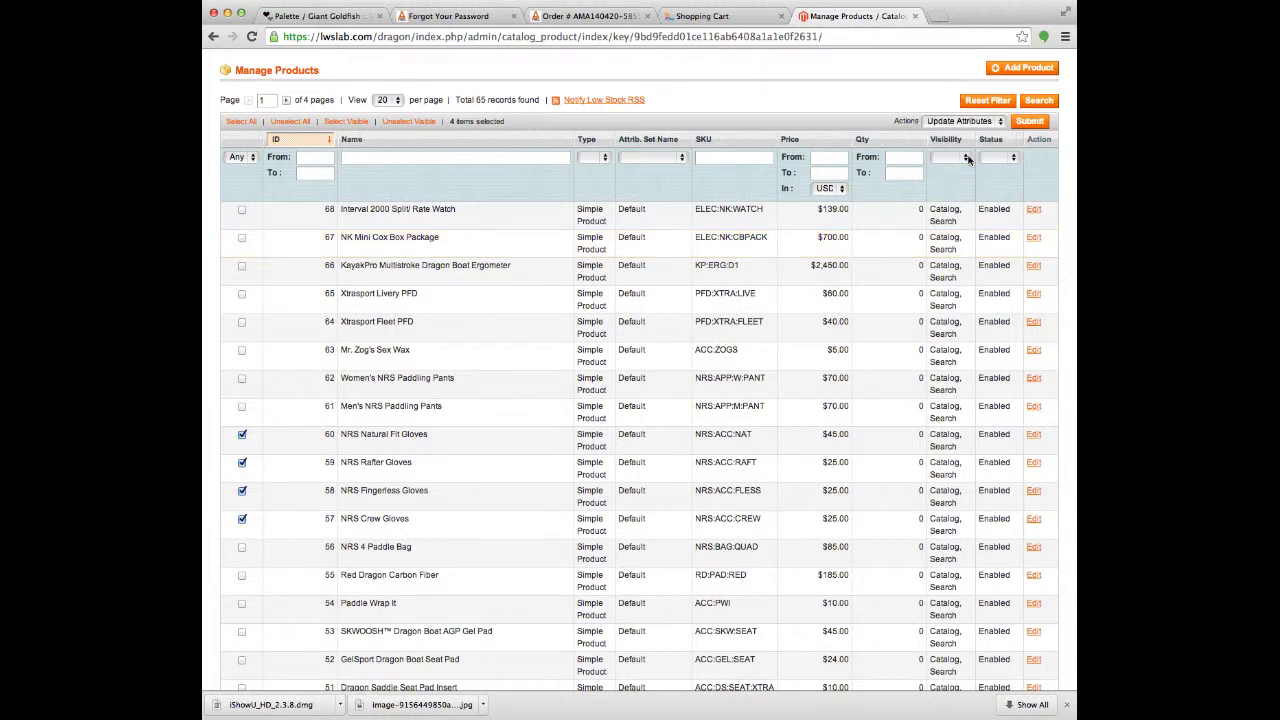
click(1031, 121)
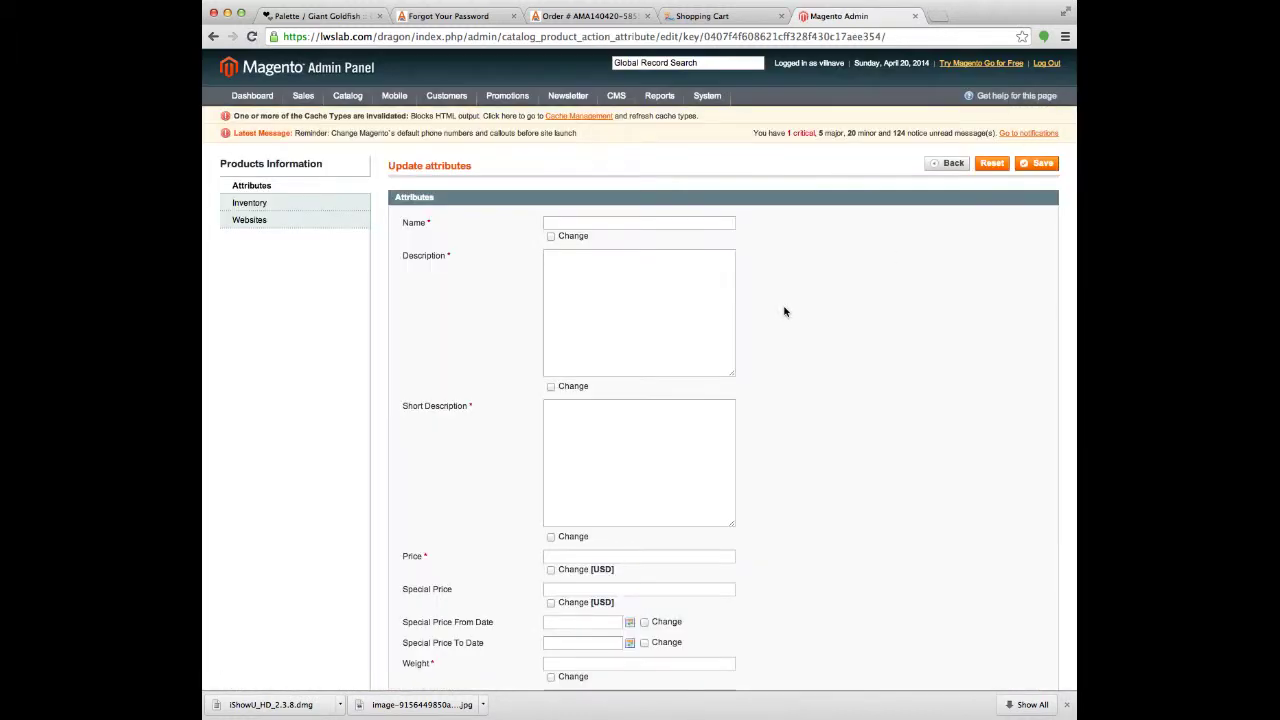
Examine the attributes that can be changed in bulk, from name and price through tax class and FreeShip, and return to the product list
scroll(784, 312, down, 3)
scroll(784, 312, down, 3)
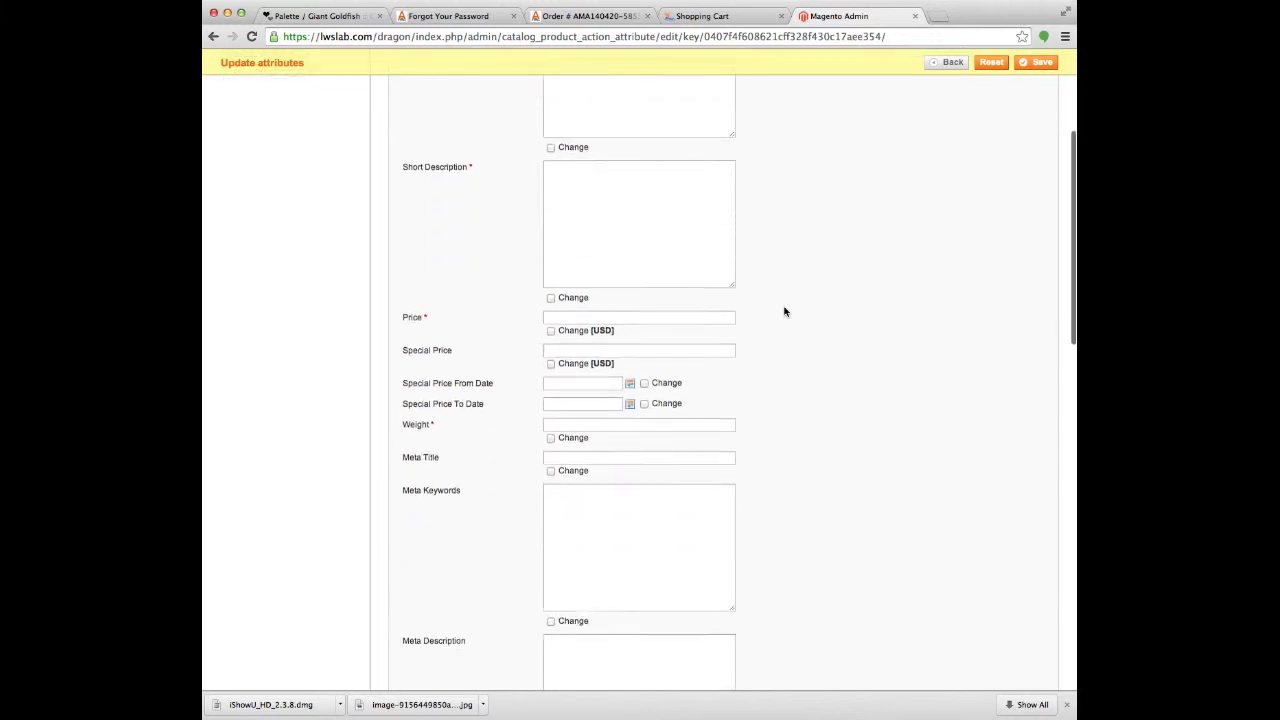
scroll(784, 312, down, 10)
scroll(784, 312, up, 8)
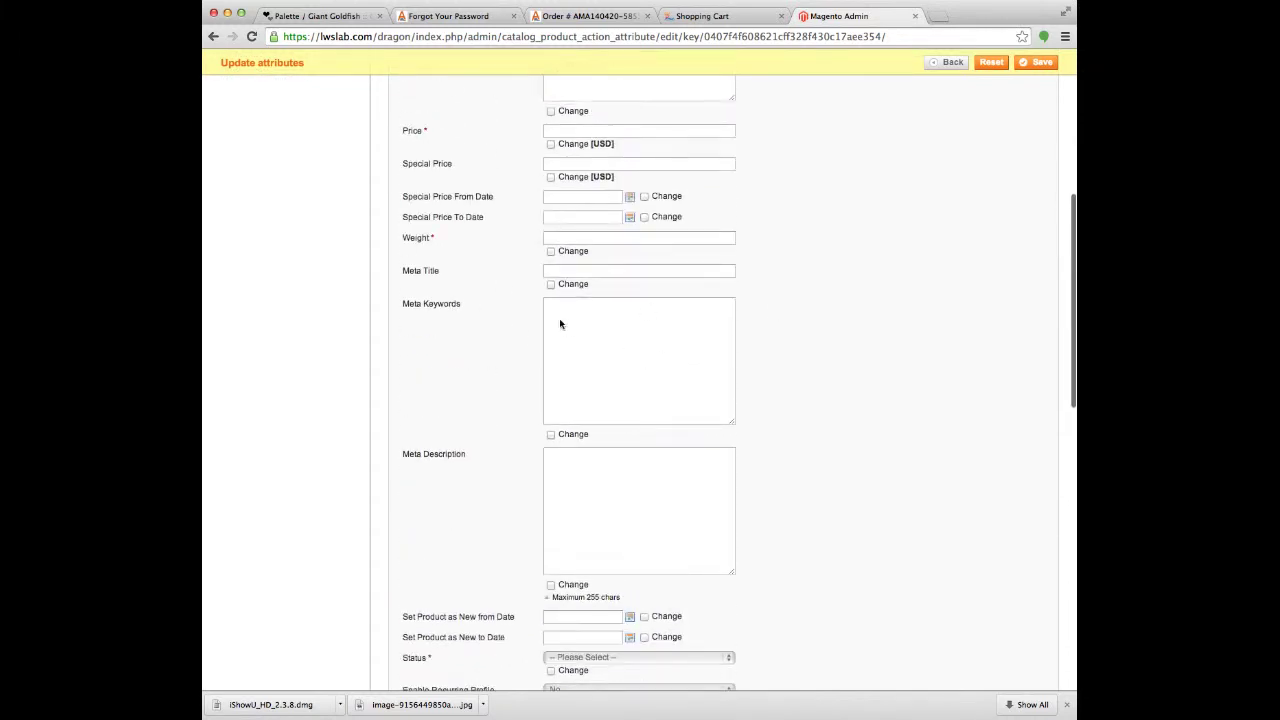
scroll(814, 399, down, 2)
scroll(815, 399, down, 10)
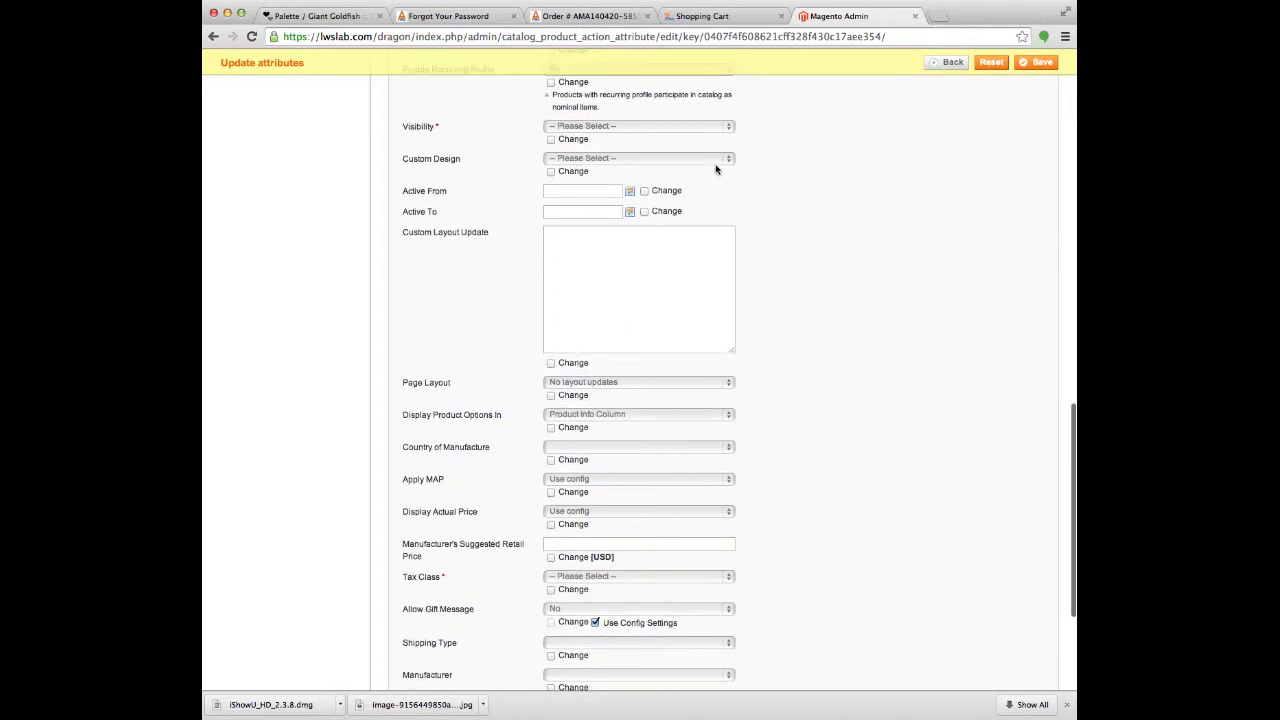
scroll(757, 310, down, 3)
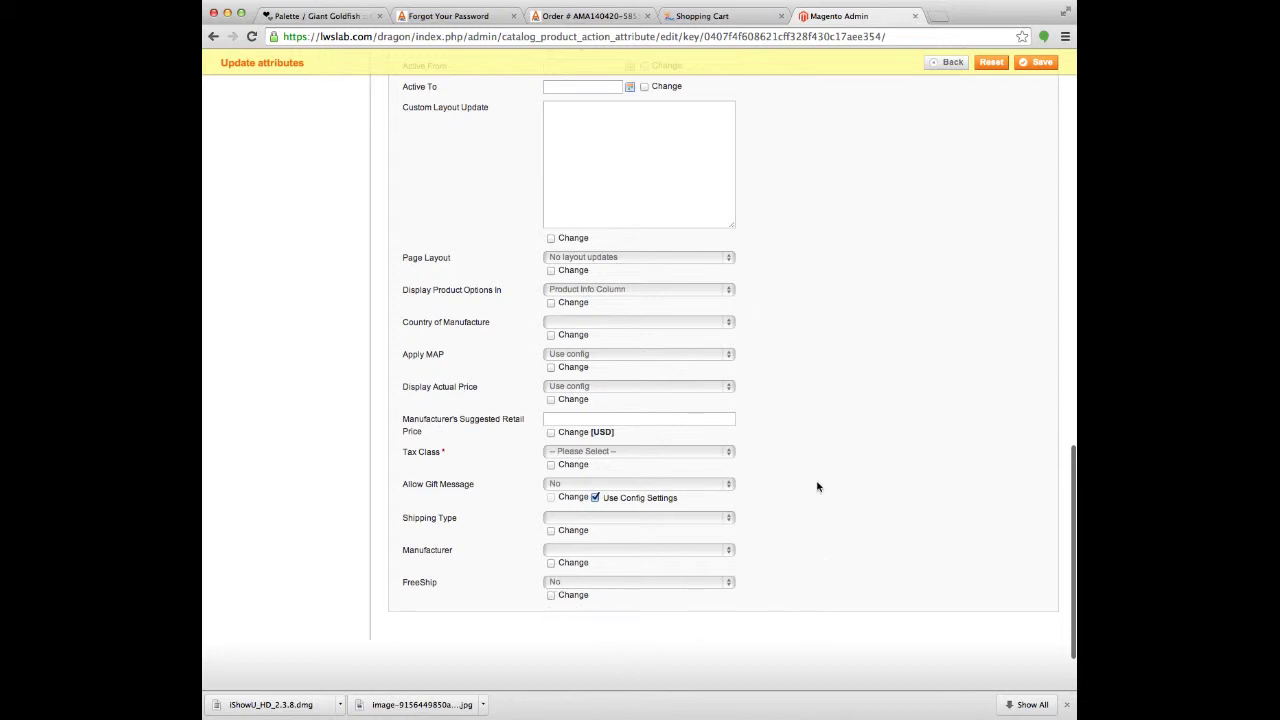
scroll(816, 490, up, 4)
scroll(816, 487, up, 10)
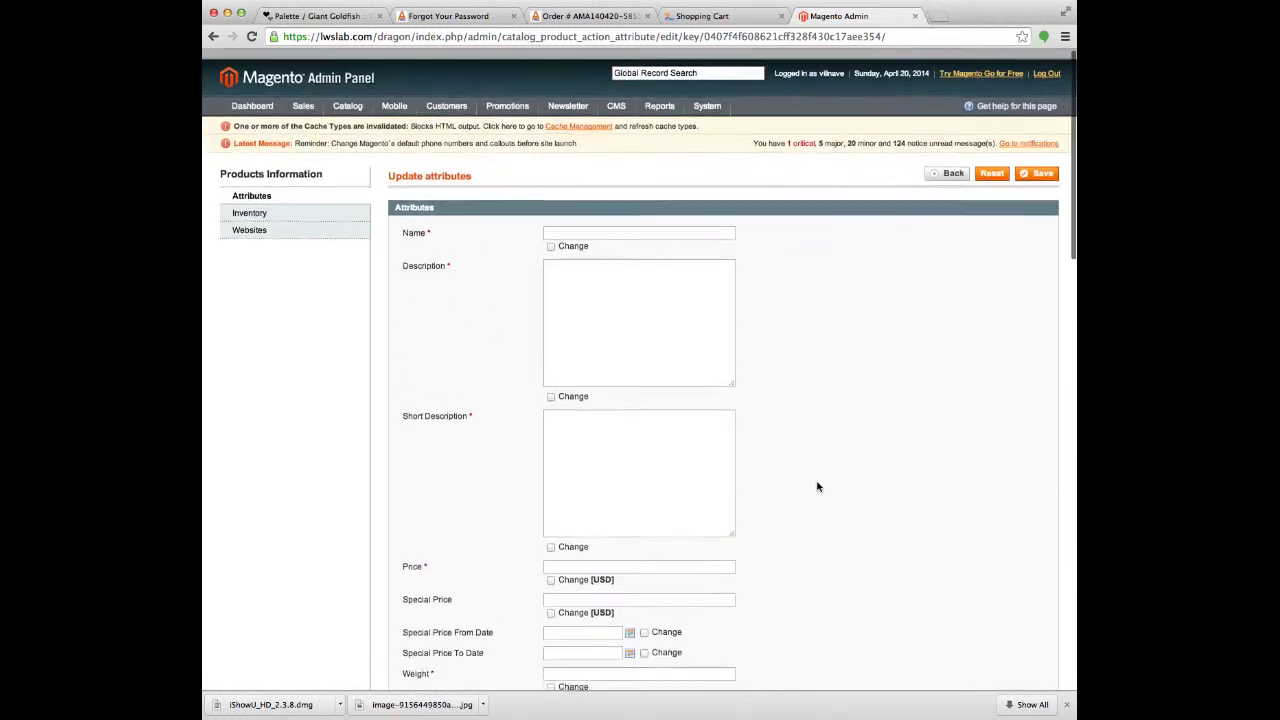
click(213, 36)
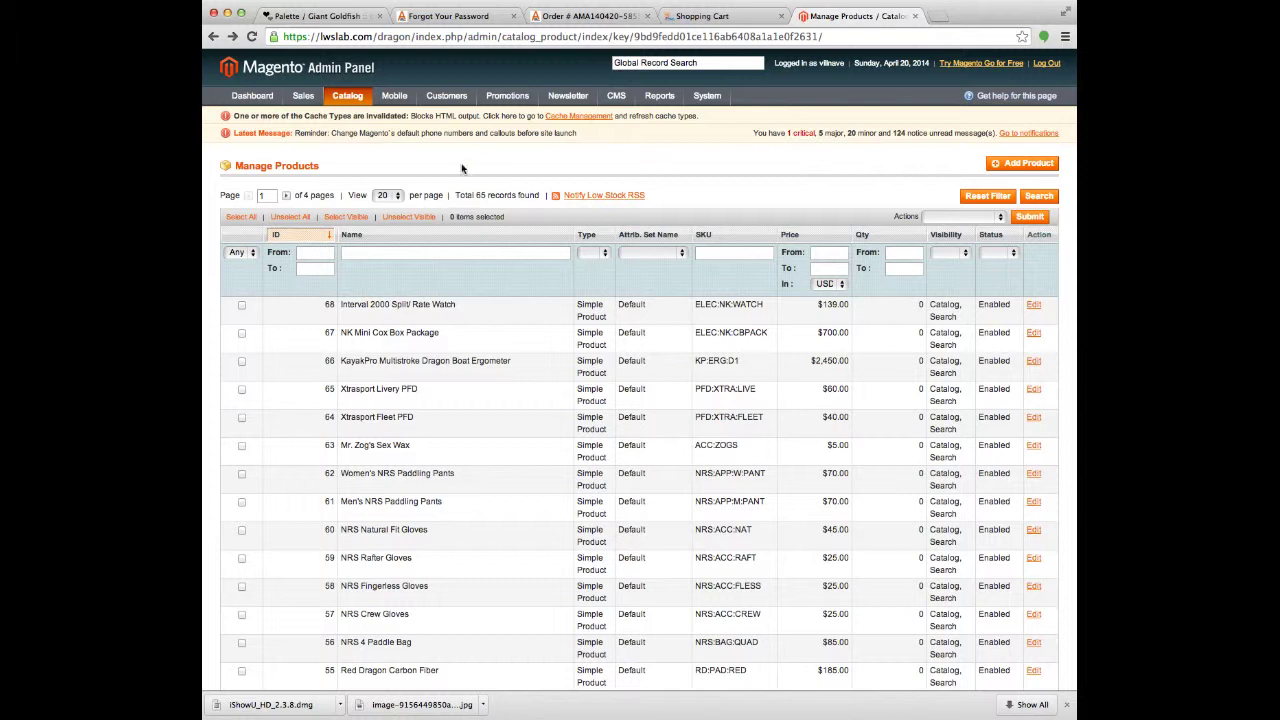
Open the Standard Domestic method in the shipping table rates and review its general, store and customer group, and rate import settings
mouse_move(350, 104)
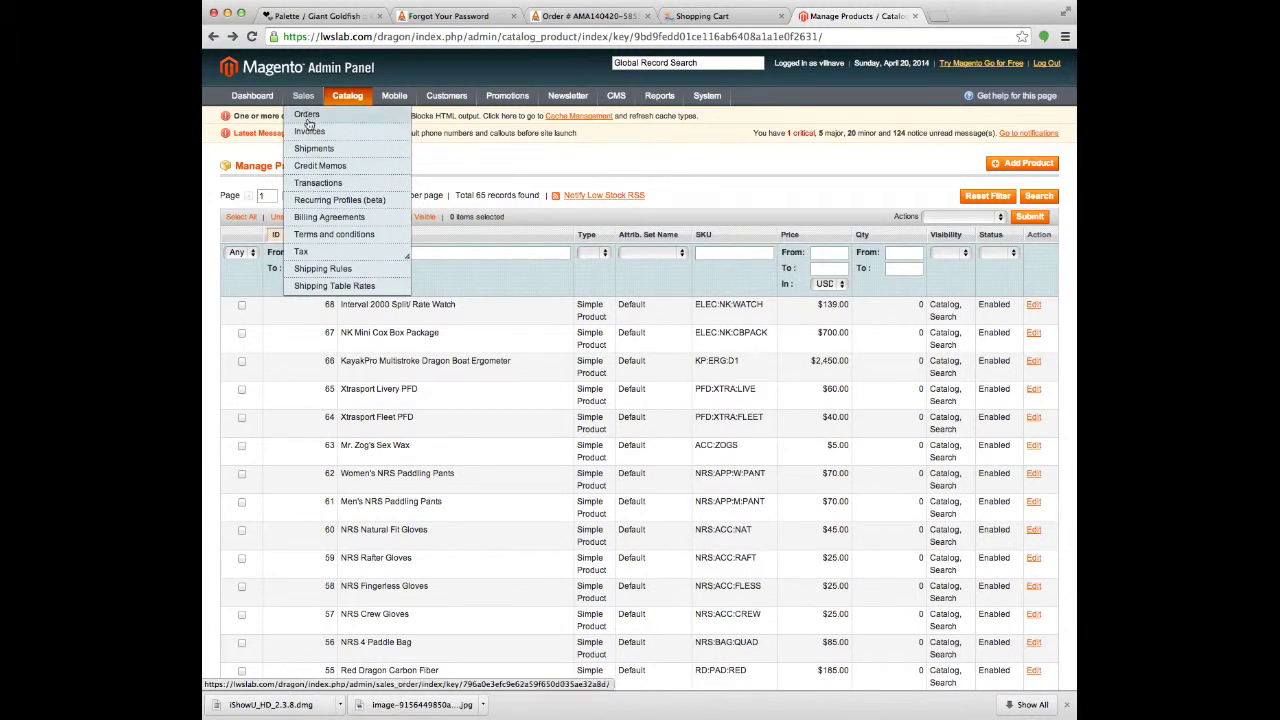
click(371, 289)
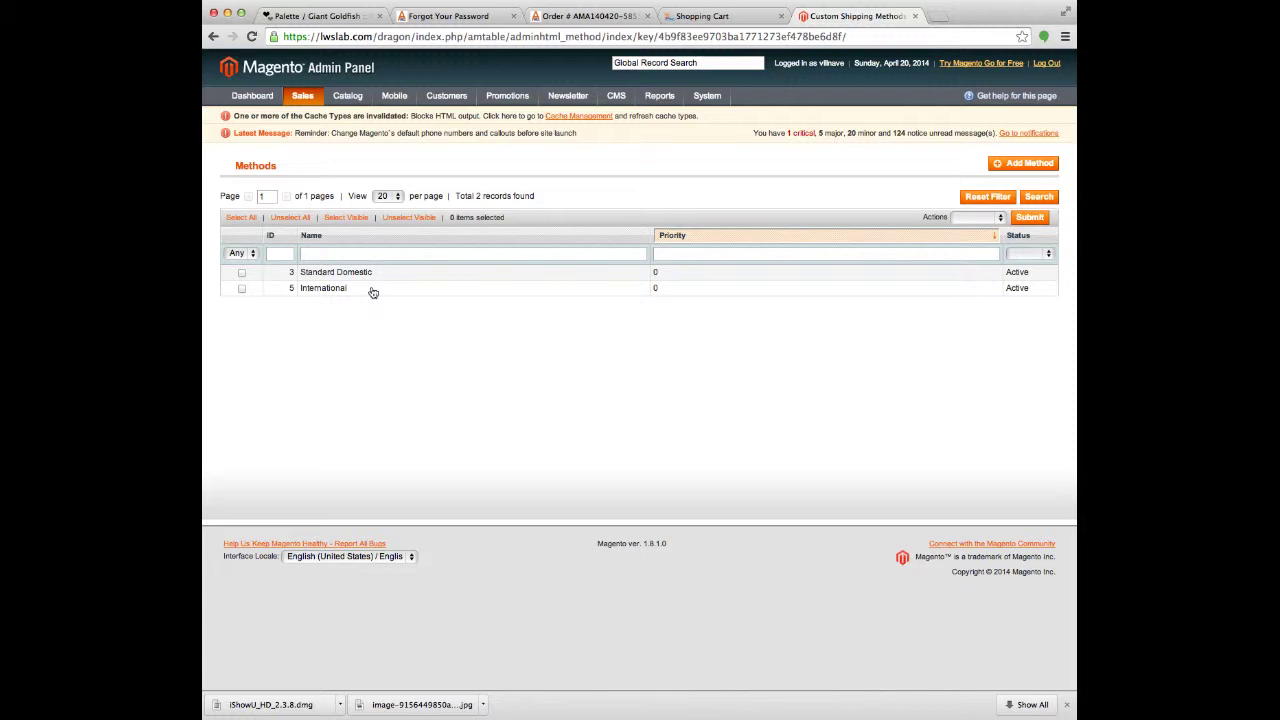
click(380, 275)
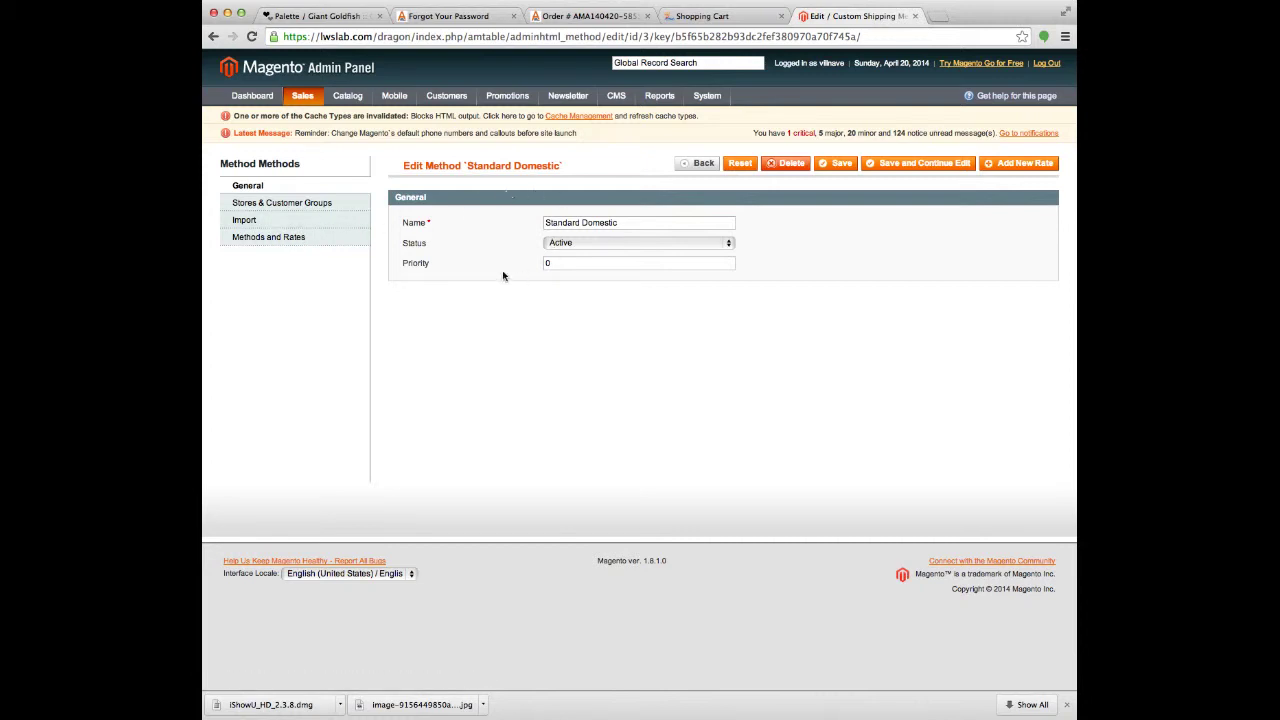
click(340, 202)
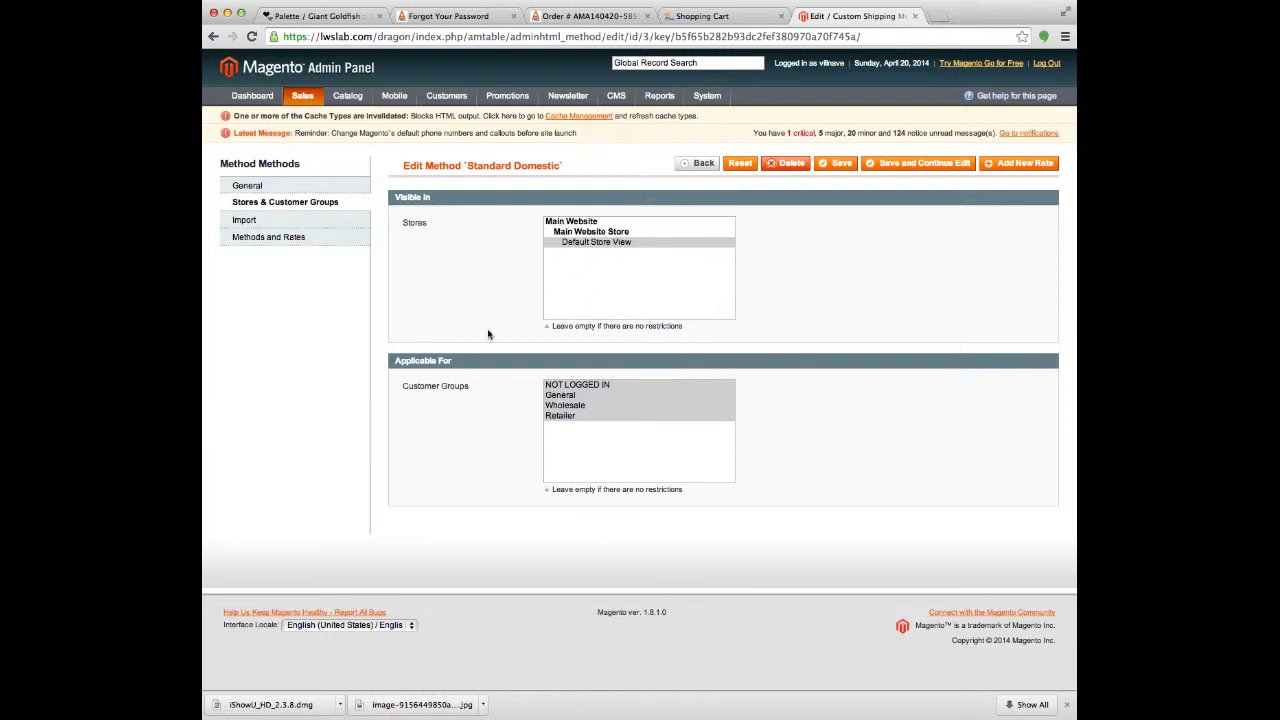
click(305, 220)
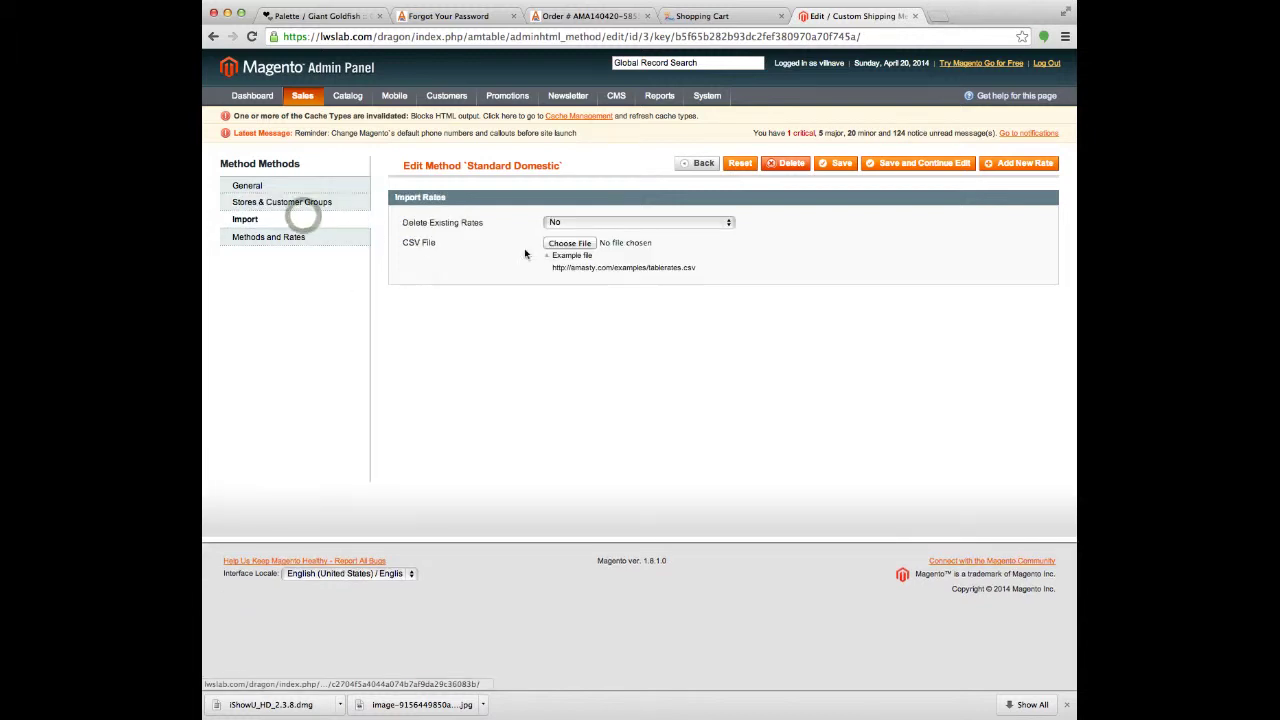
Review the Standard Domestic method's rate table, from country and price ranges to shipping type and per-product rates, and return to the method list
click(284, 236)
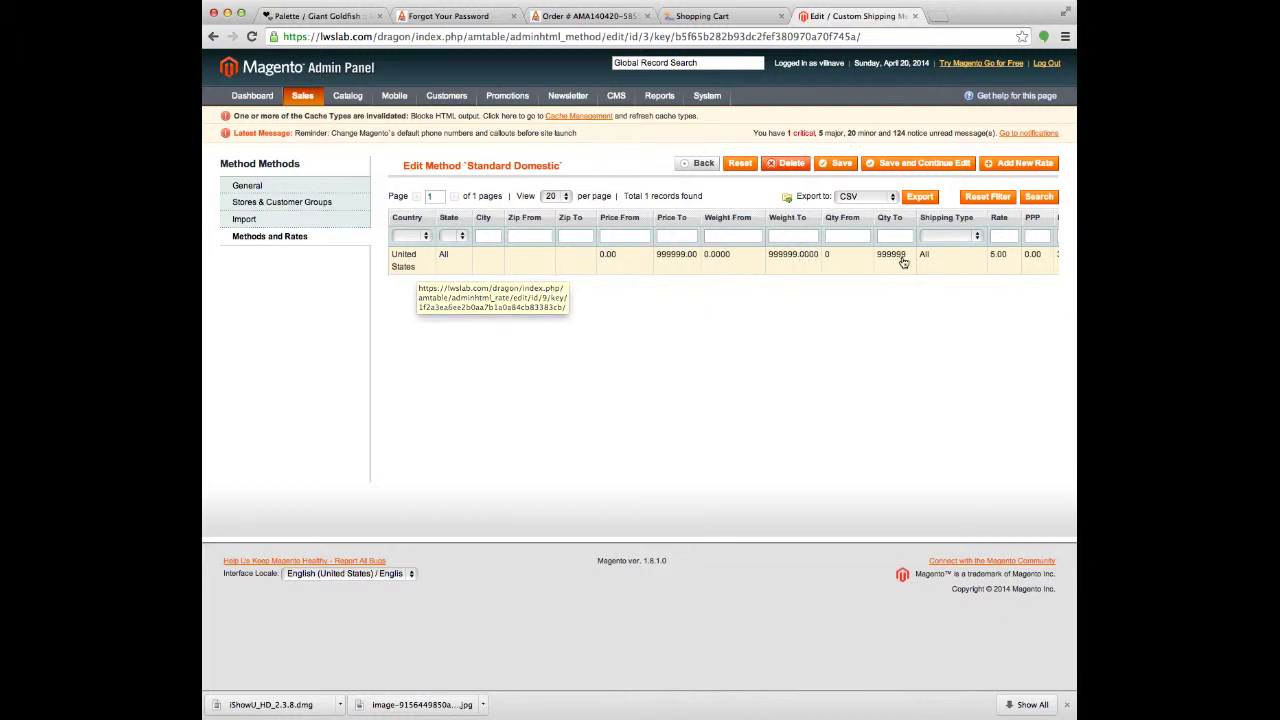
scroll(918, 262, right, 2)
scroll(915, 260, right, 2)
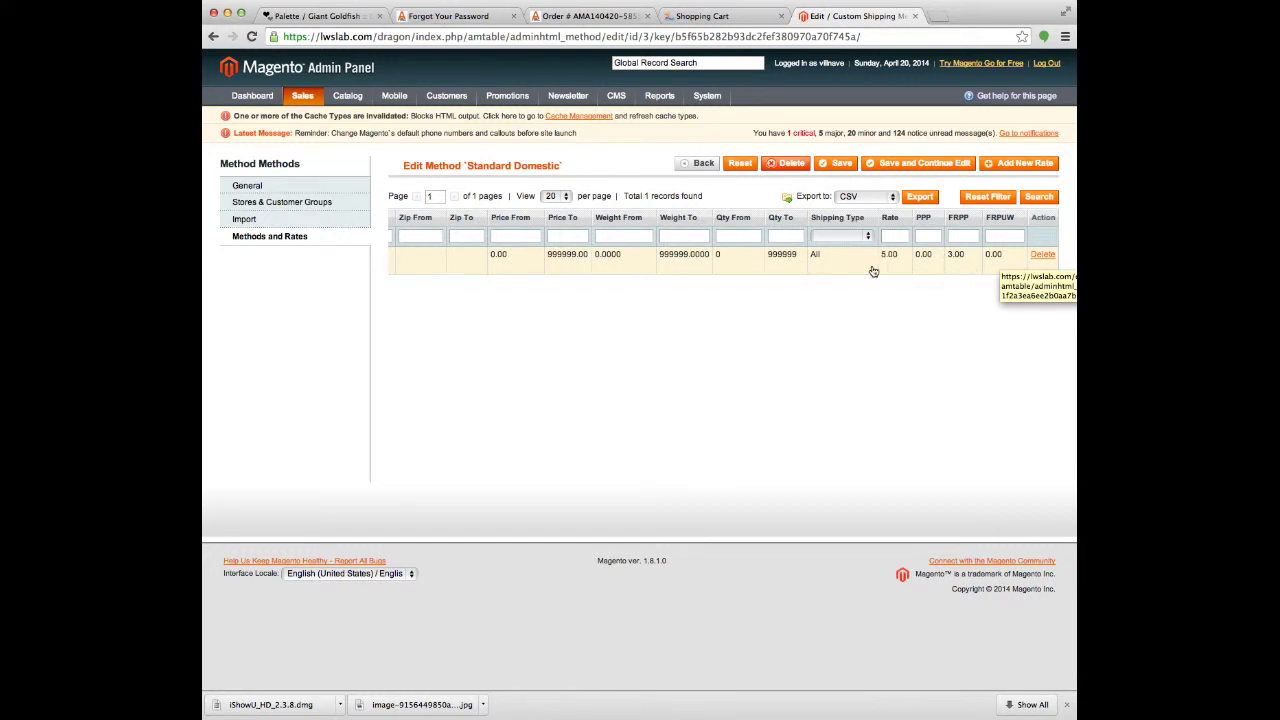
scroll(876, 268, left, 5)
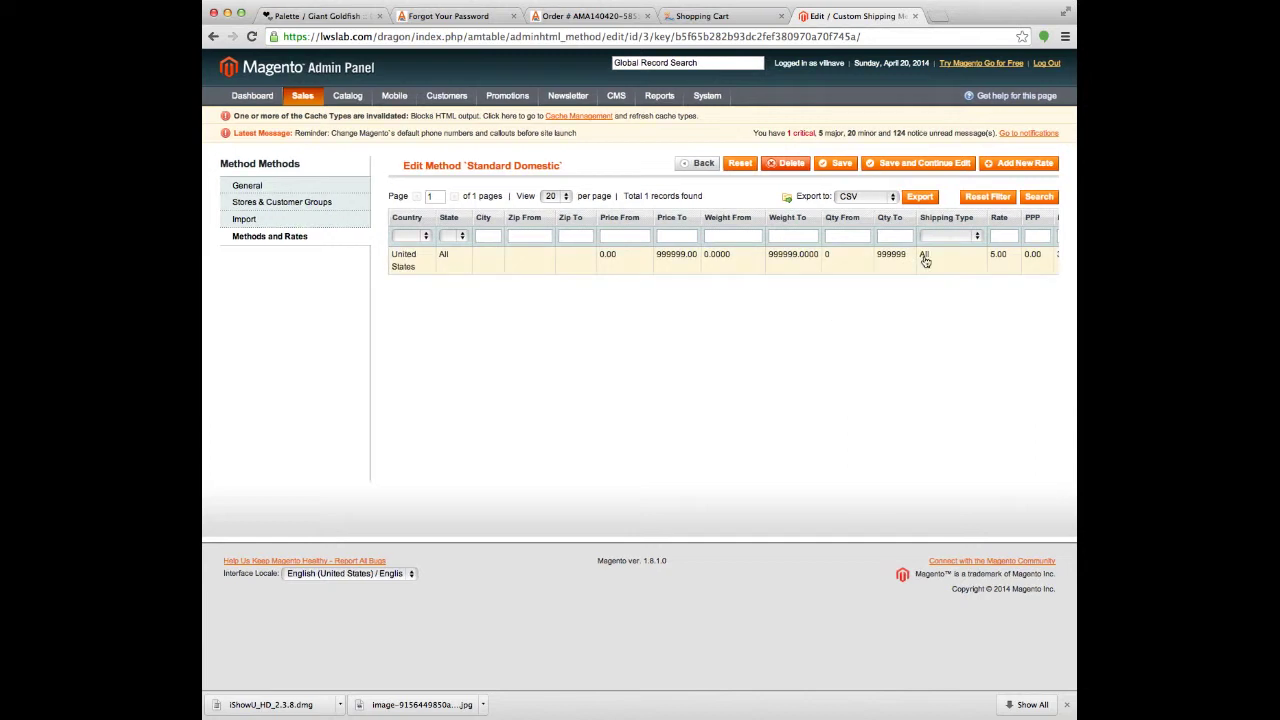
scroll(900, 262, right, 3)
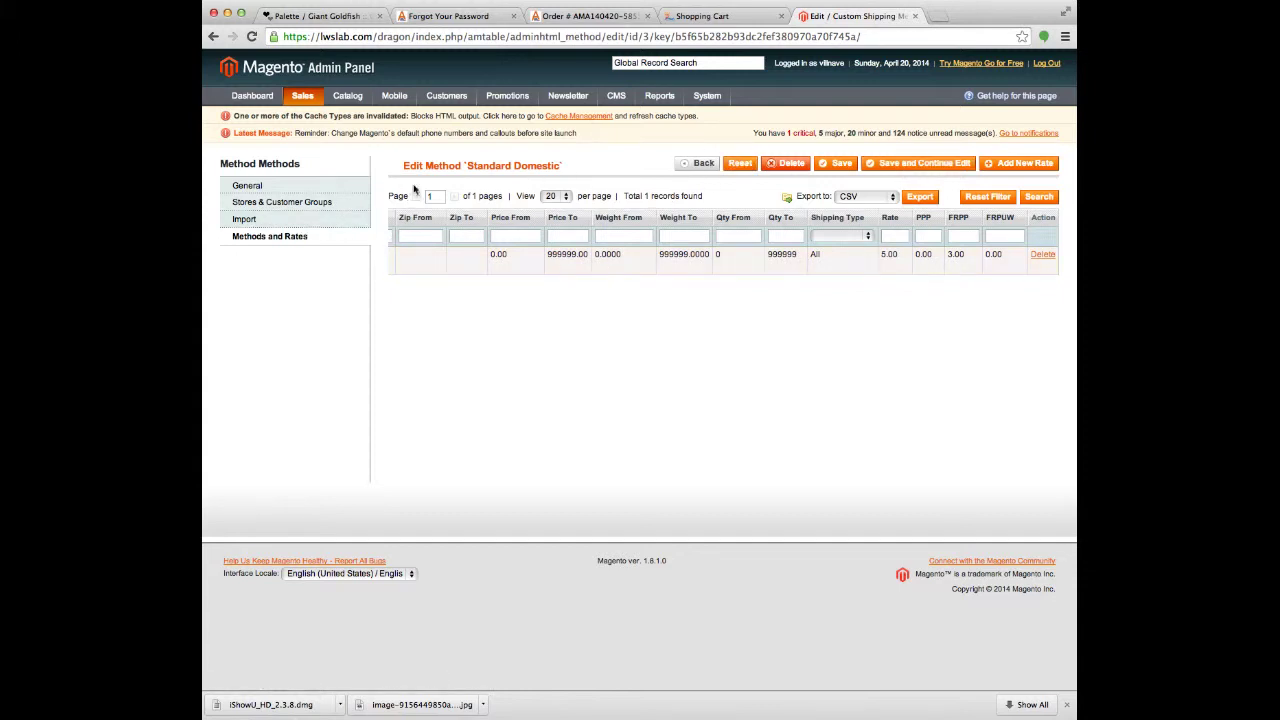
click(703, 163)
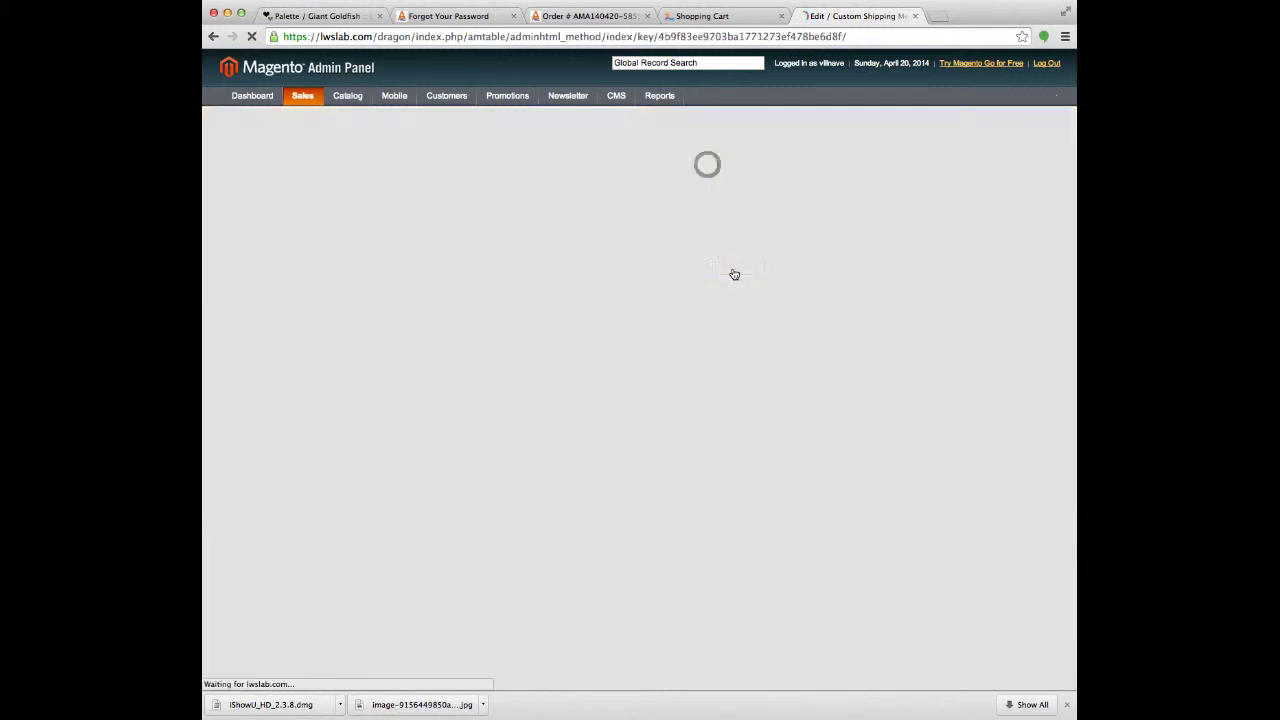
Open the International shipping method, review its import settings and per-country rate table, and return to the method list
click(415, 292)
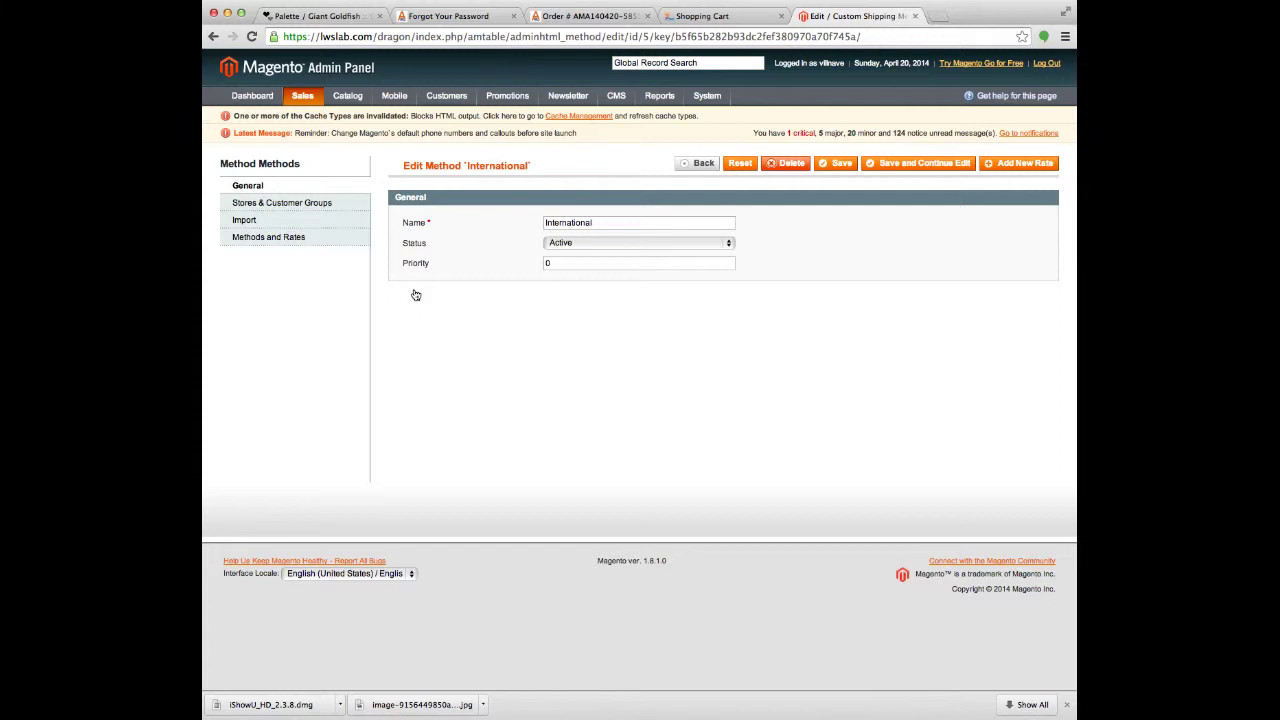
click(331, 219)
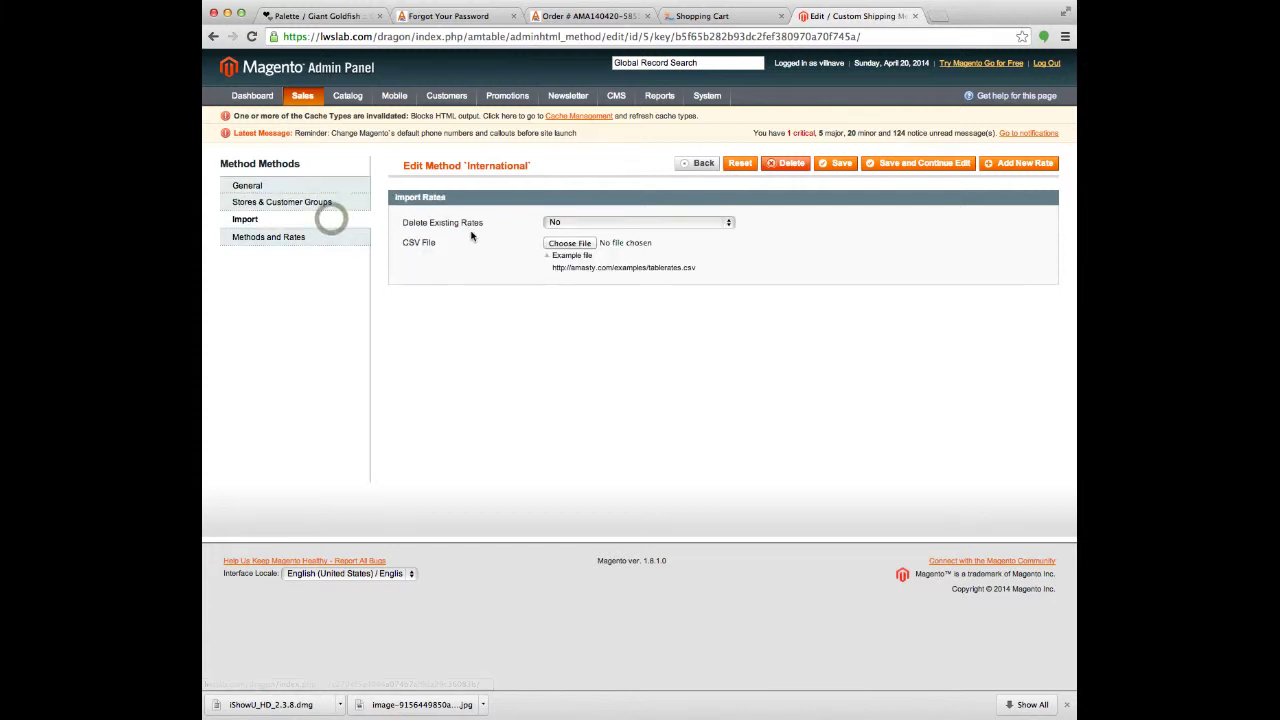
click(313, 245)
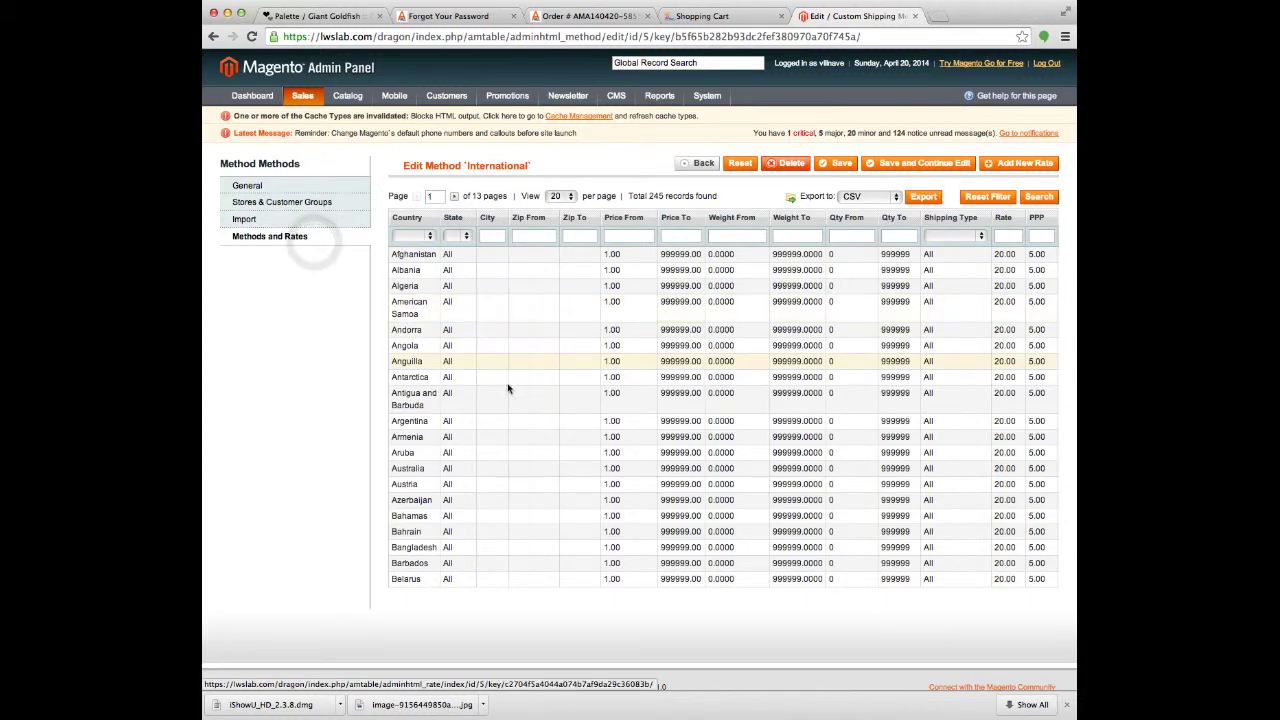
scroll(545, 396, down, 3)
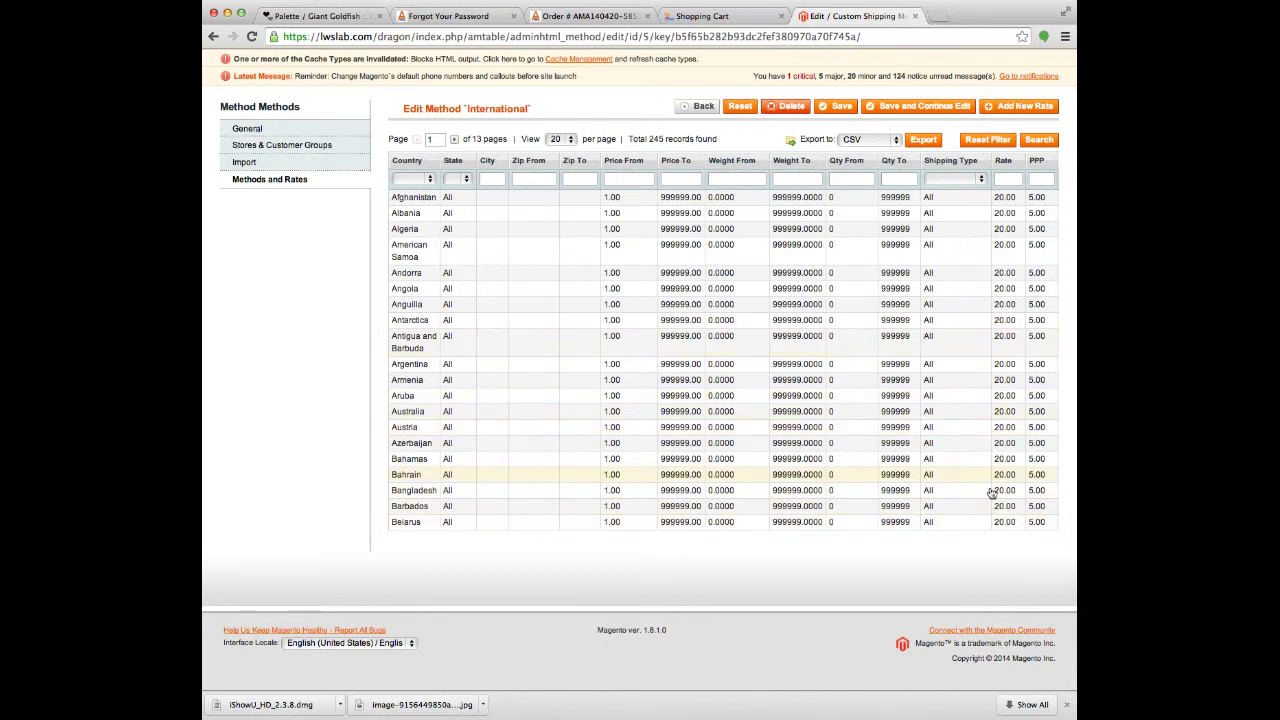
scroll(997, 338, right, 5)
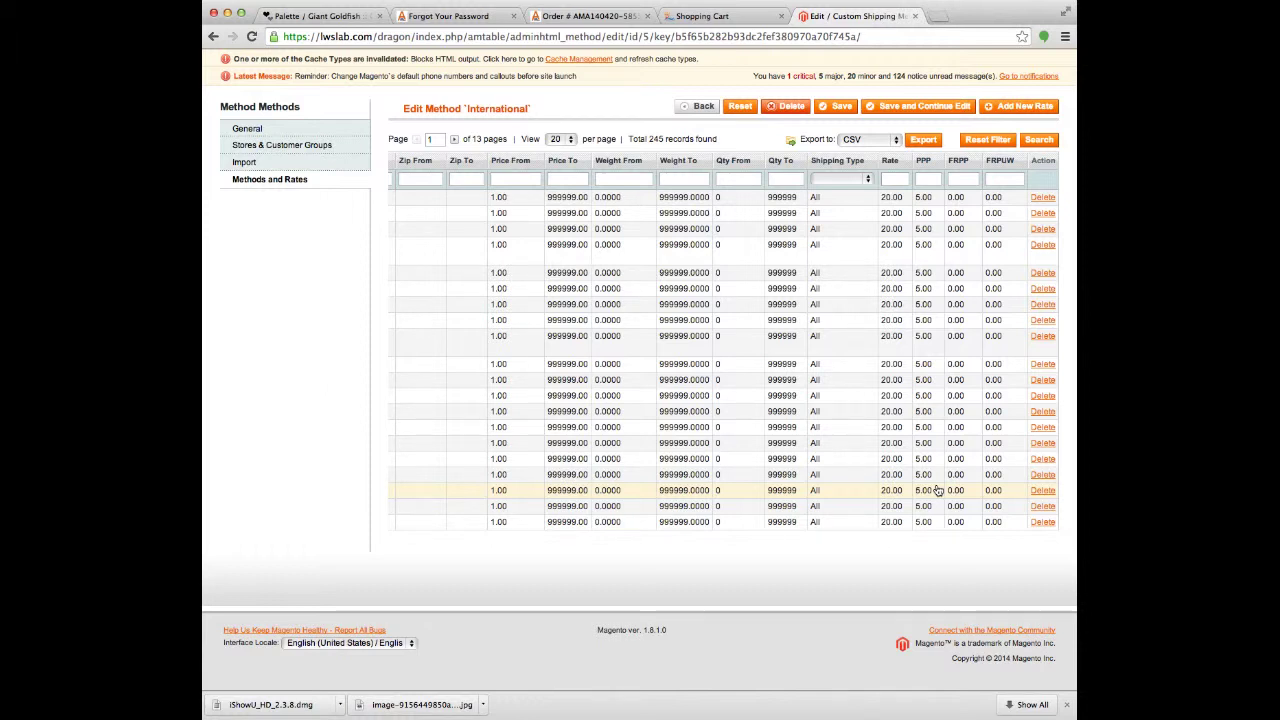
scroll(488, 140, up, 2)
mouse_move(303, 97)
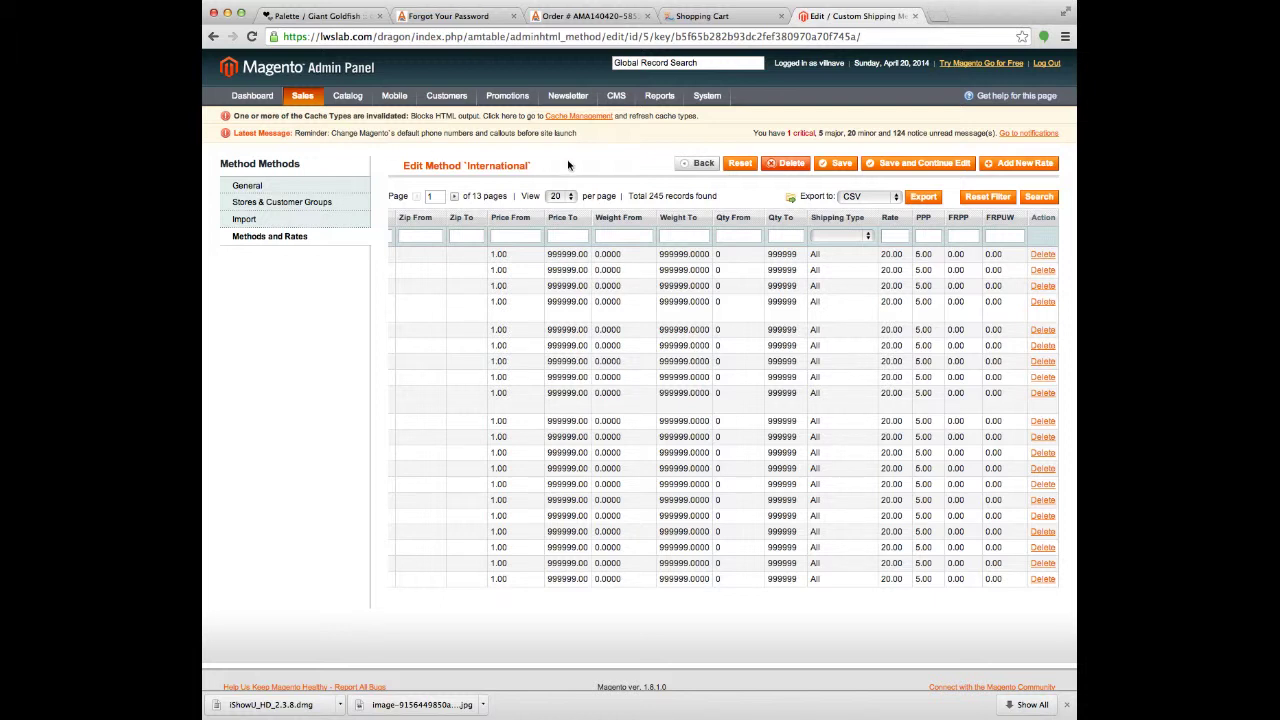
click(698, 165)
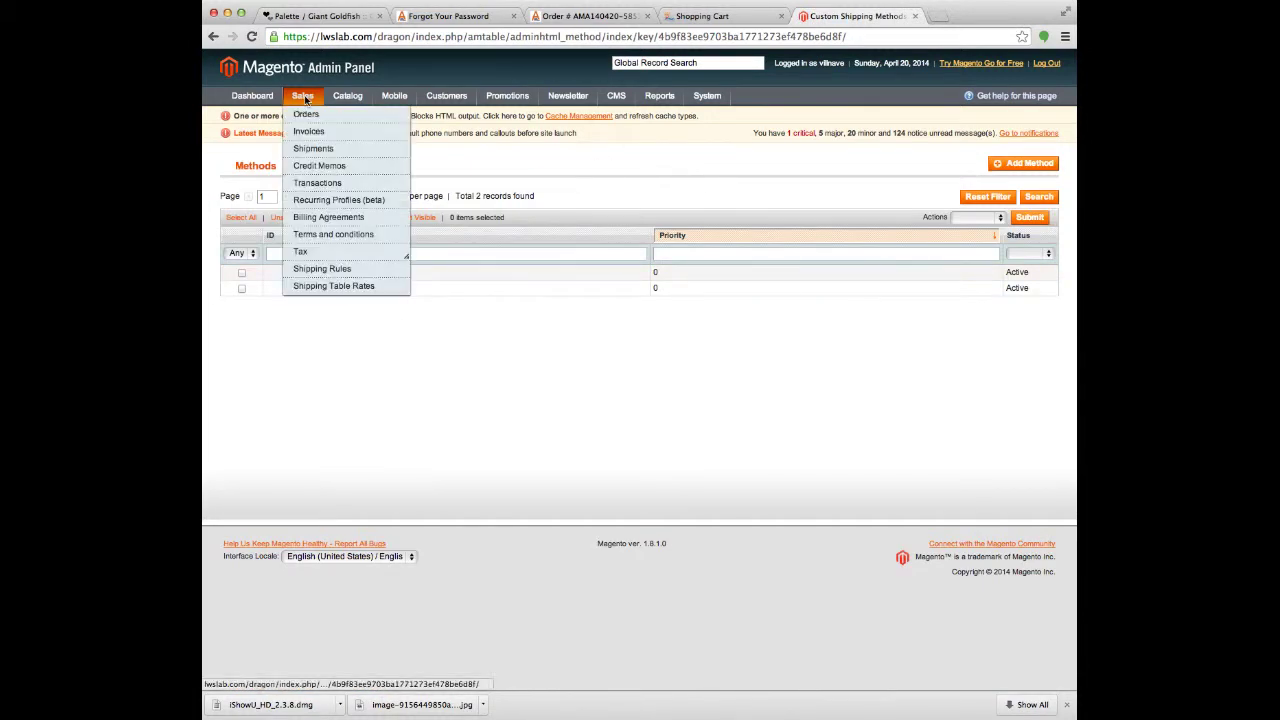
Open the Paddle Domestic rule from the shipping rules and inspect its general settings and product category condition
click(322, 269)
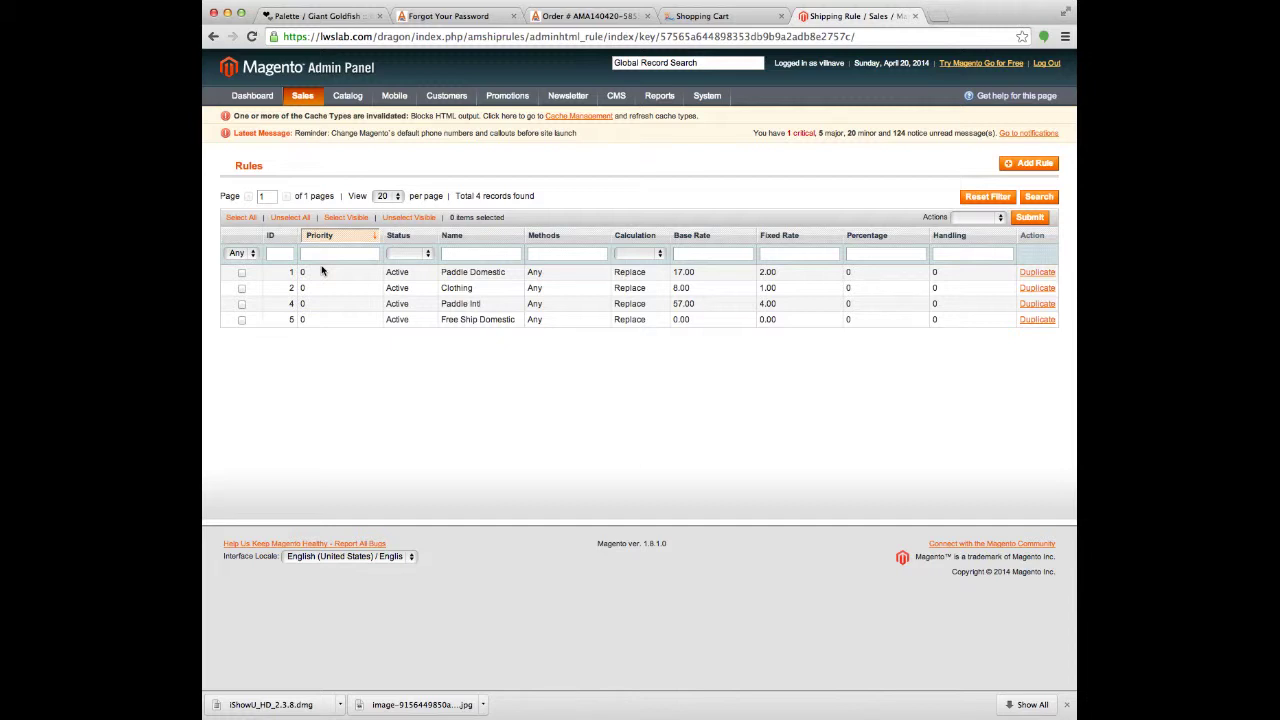
click(473, 278)
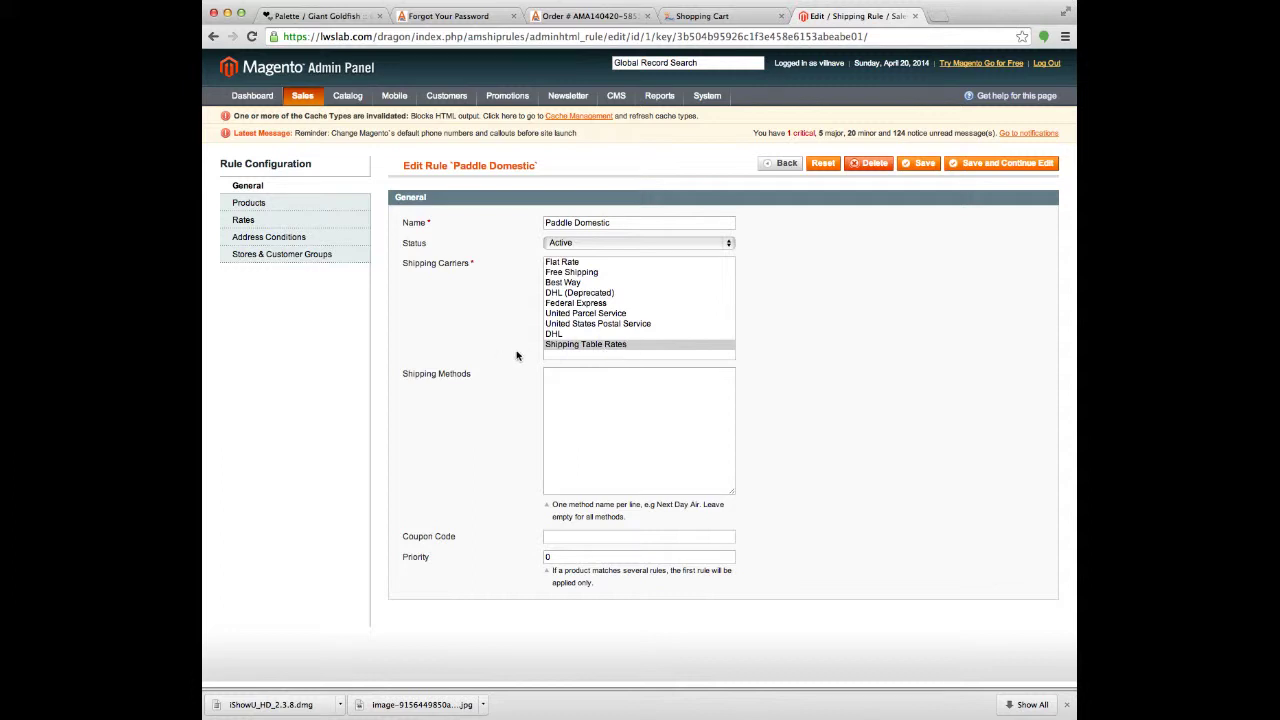
click(291, 208)
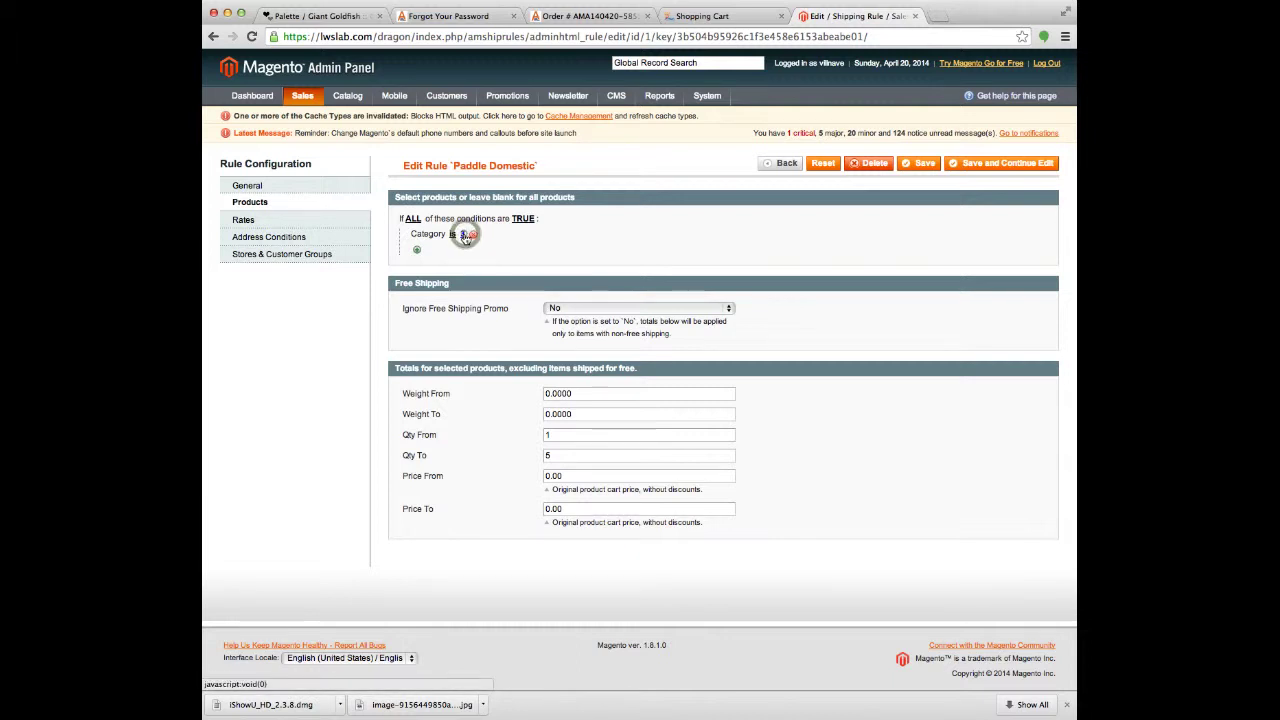
click(463, 235)
click(588, 235)
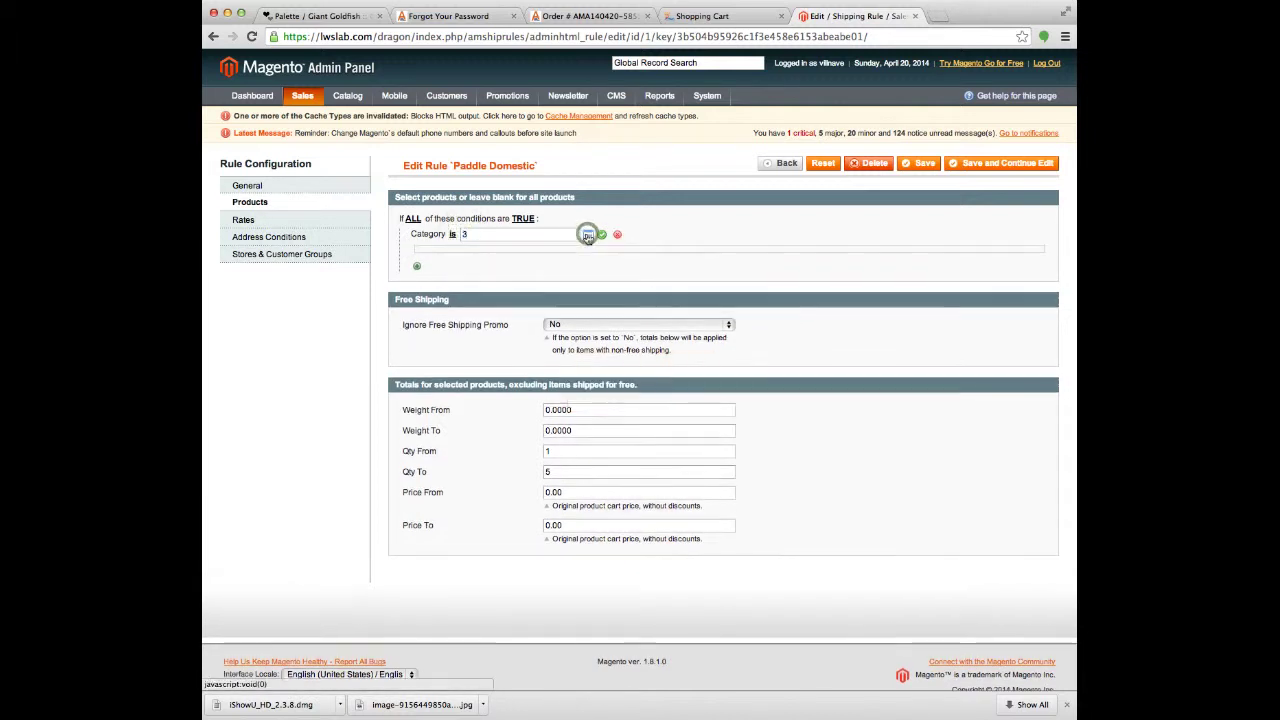
click(588, 235)
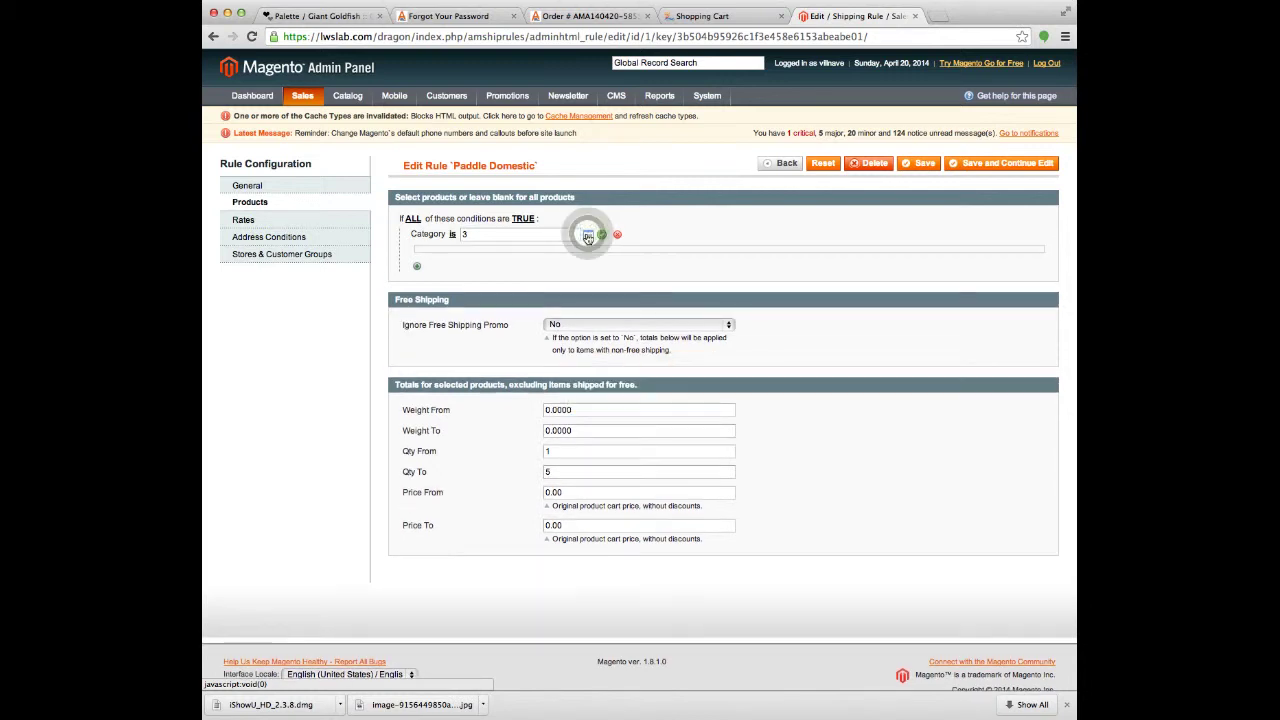
Try adding a second Category condition to the rule's products, browse the Paddles & Bags subcategories, and remove the condition
click(417, 266)
click(425, 249)
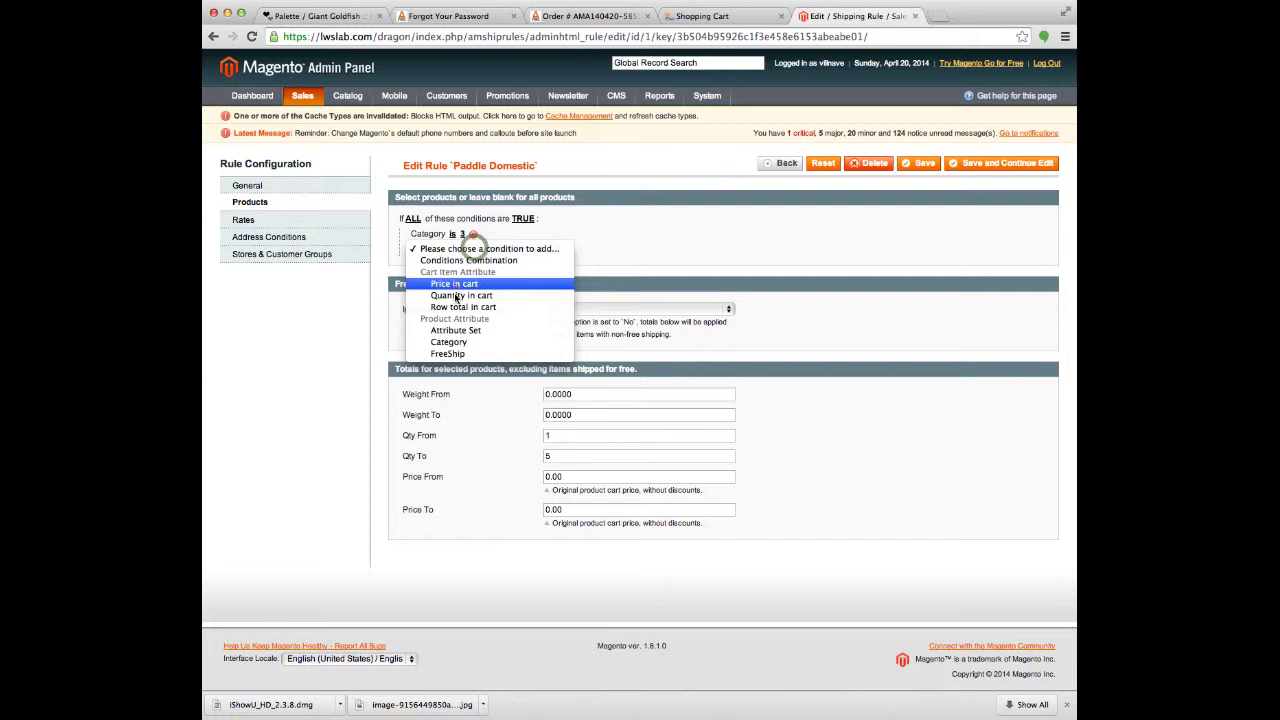
click(449, 346)
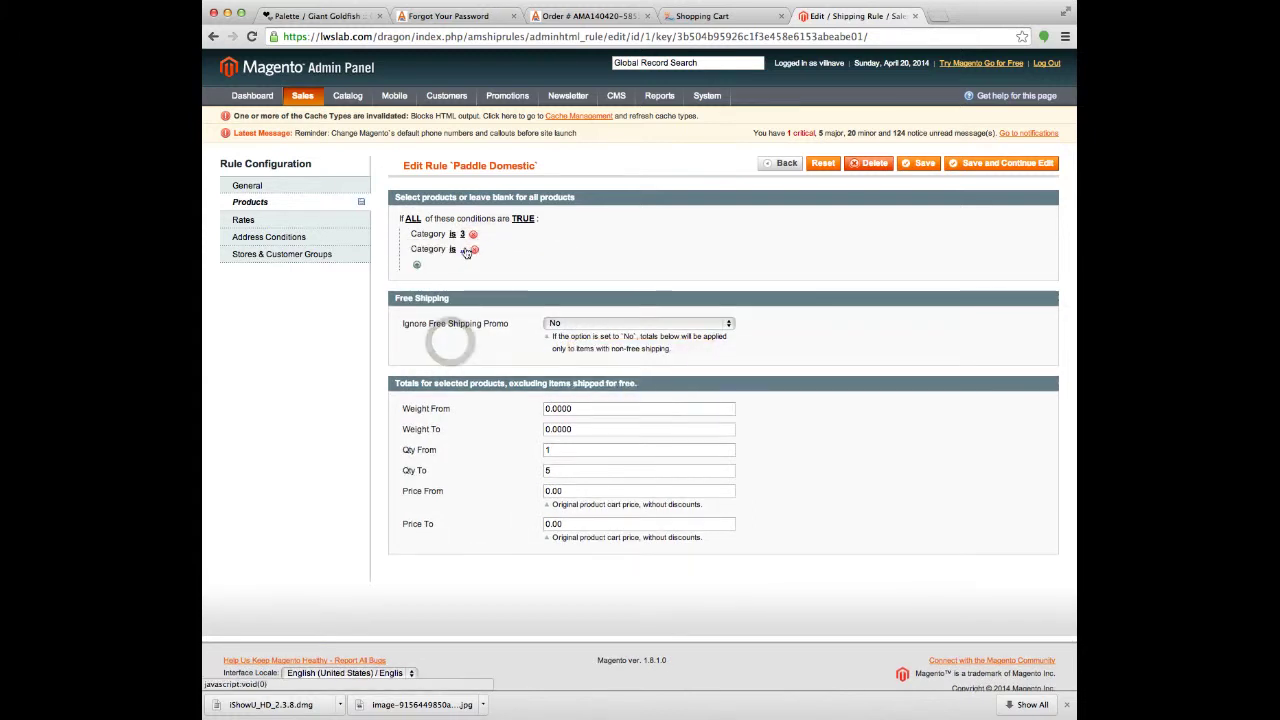
click(464, 249)
click(588, 249)
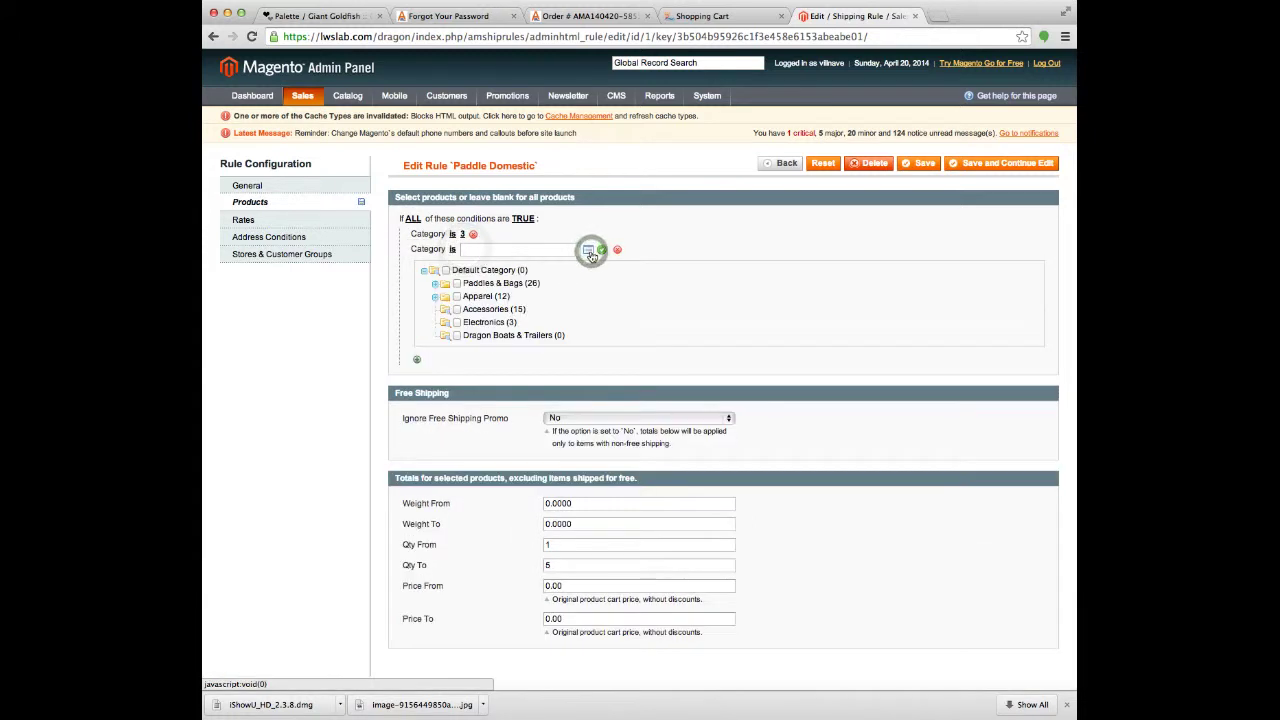
click(437, 289)
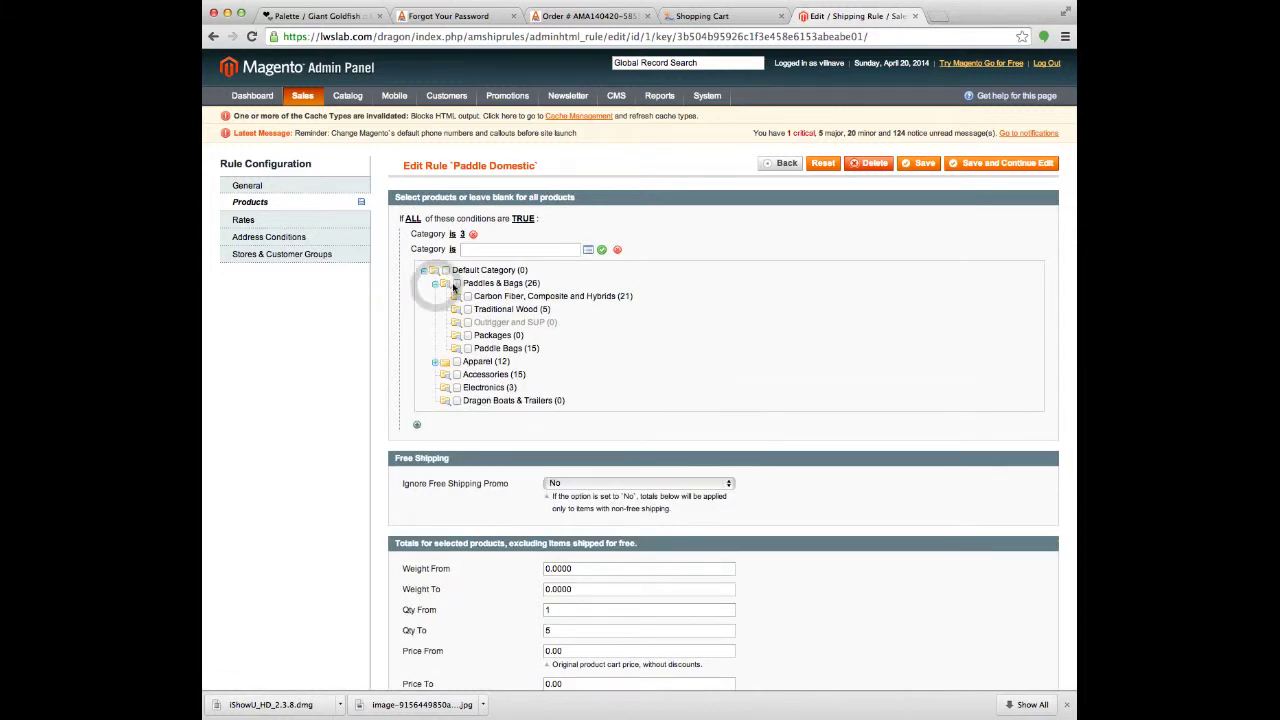
click(437, 289)
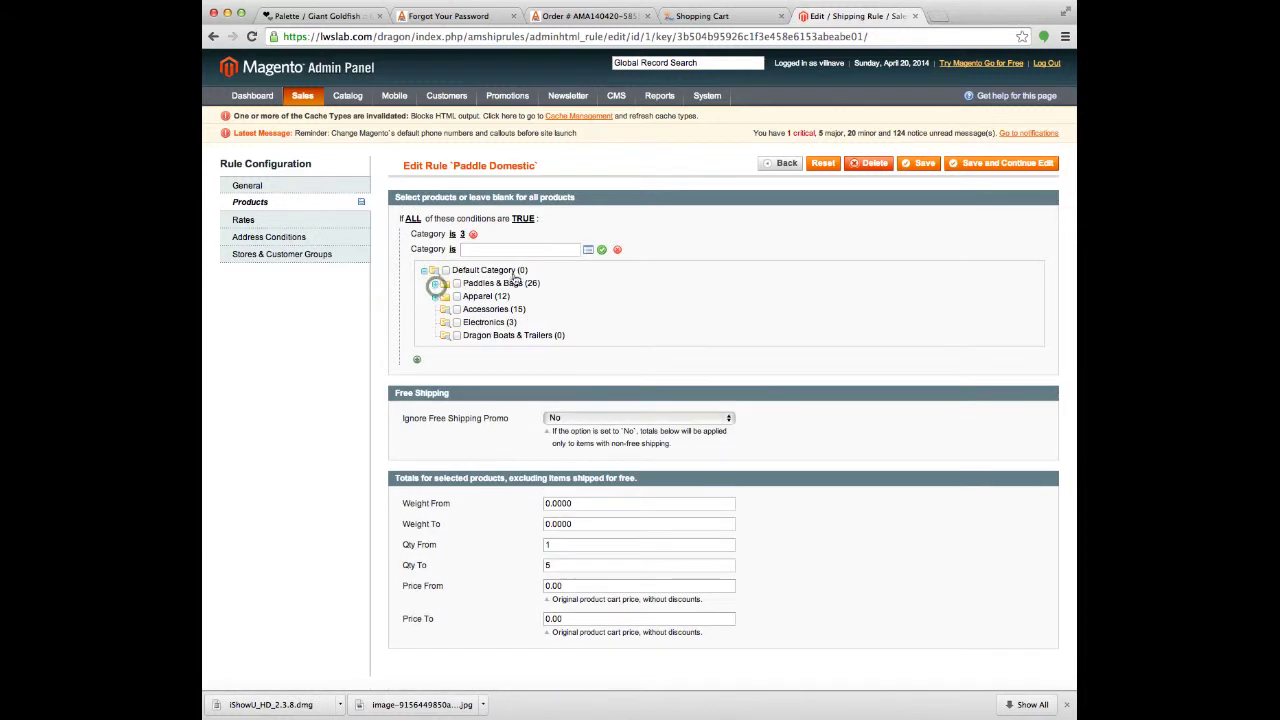
click(618, 250)
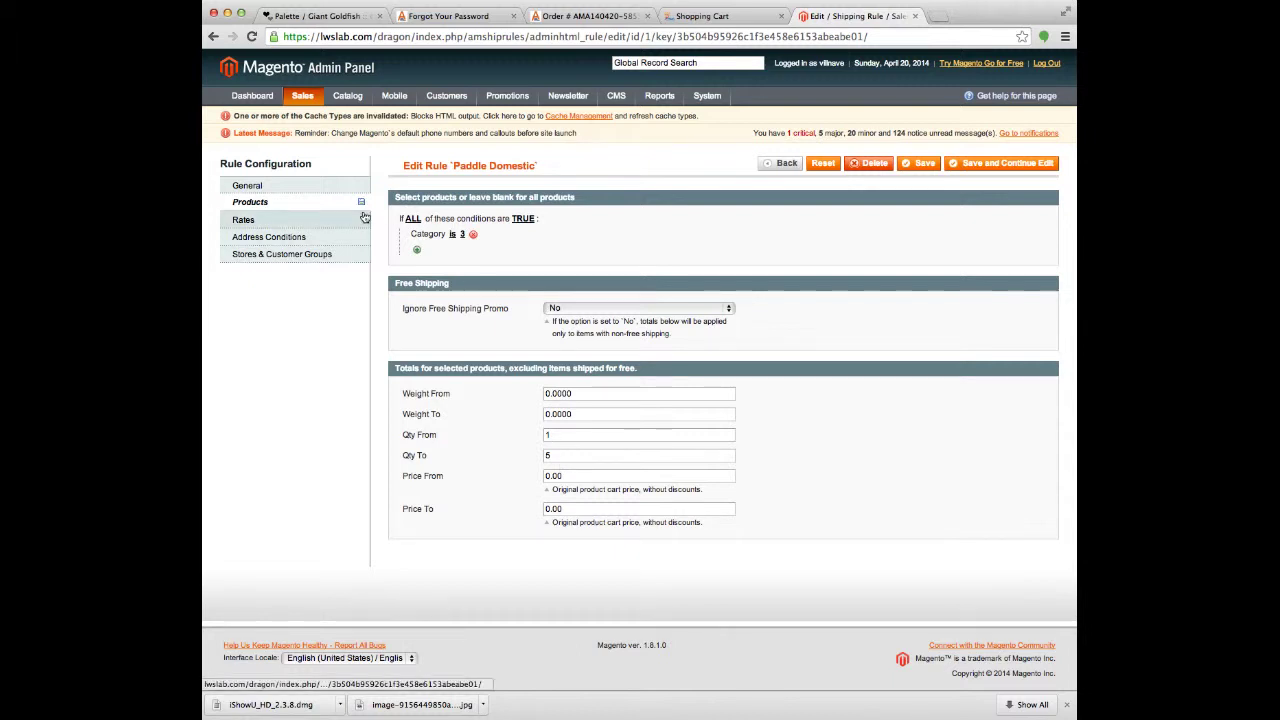
Review the Paddle Domestic rule's base and per-product rates, shipping country condition, and store and customer group settings
click(314, 220)
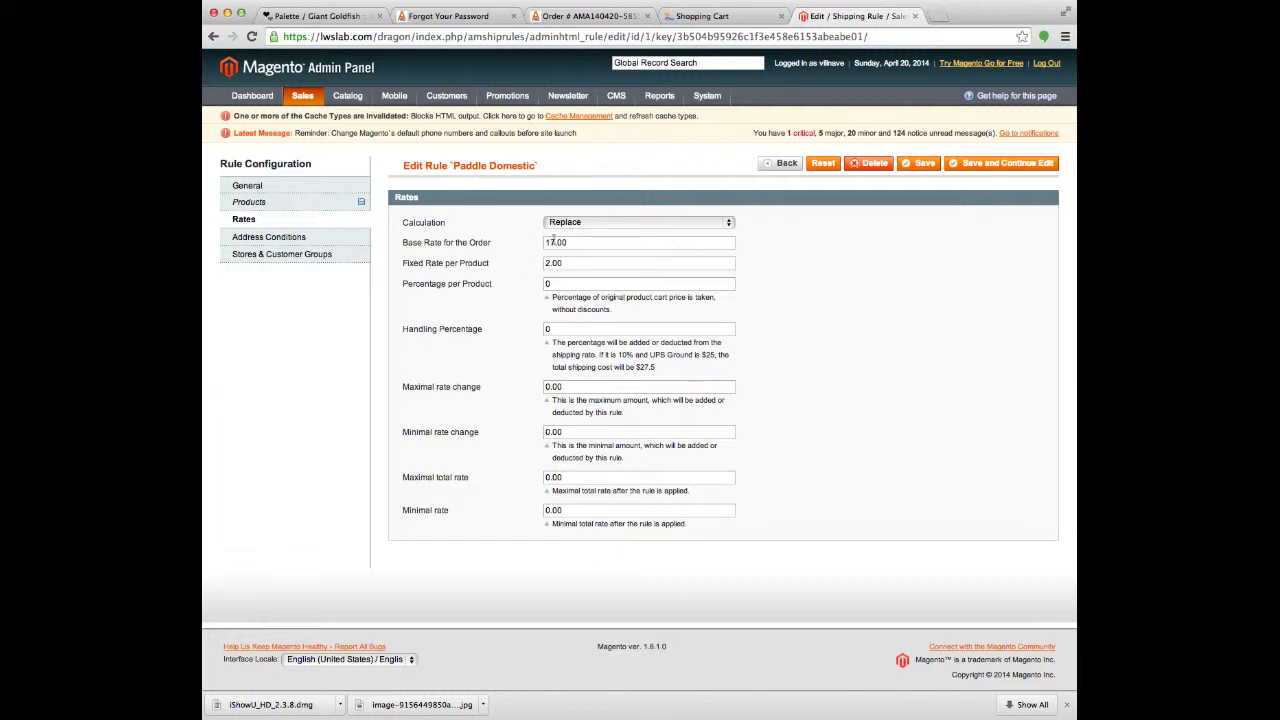
click(554, 242)
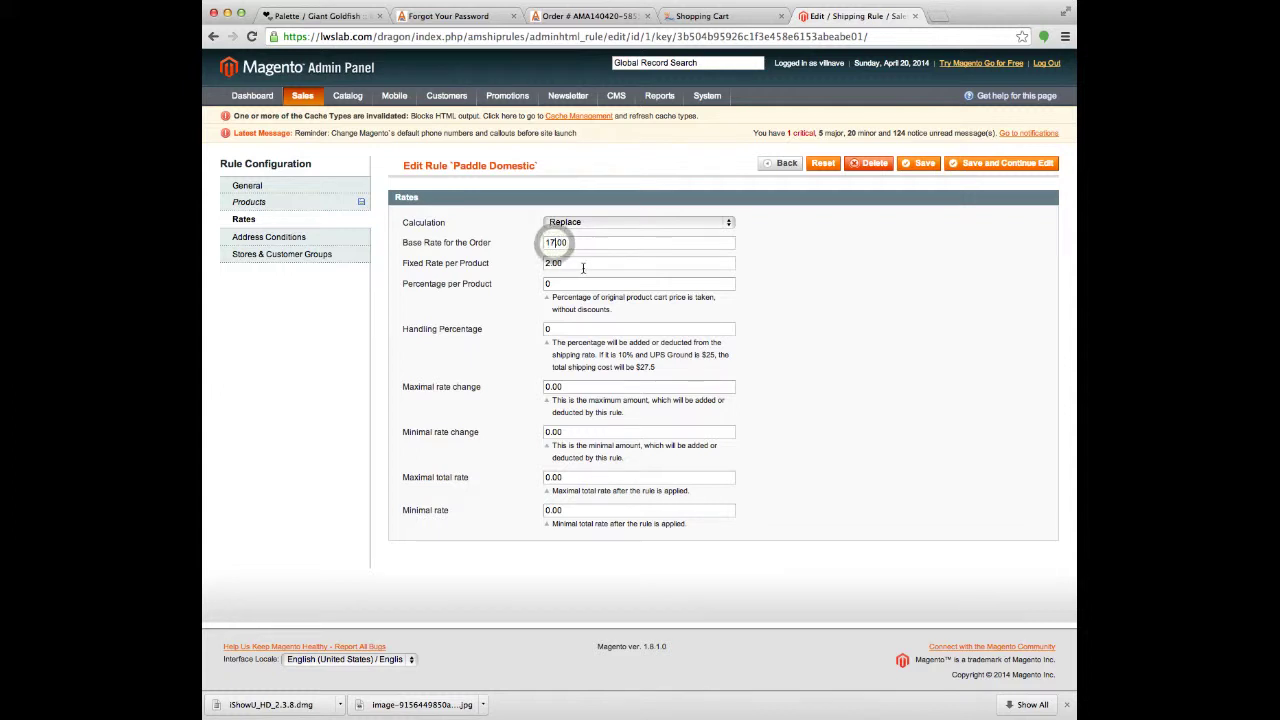
click(566, 264)
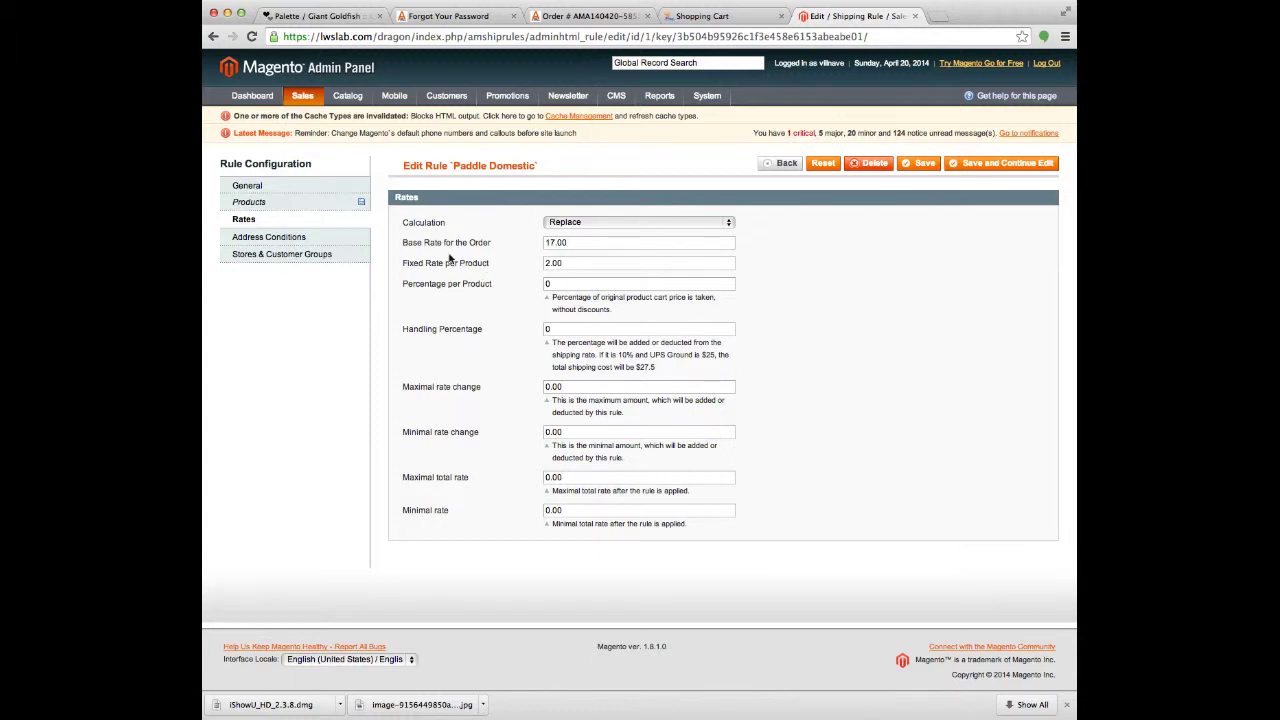
click(327, 240)
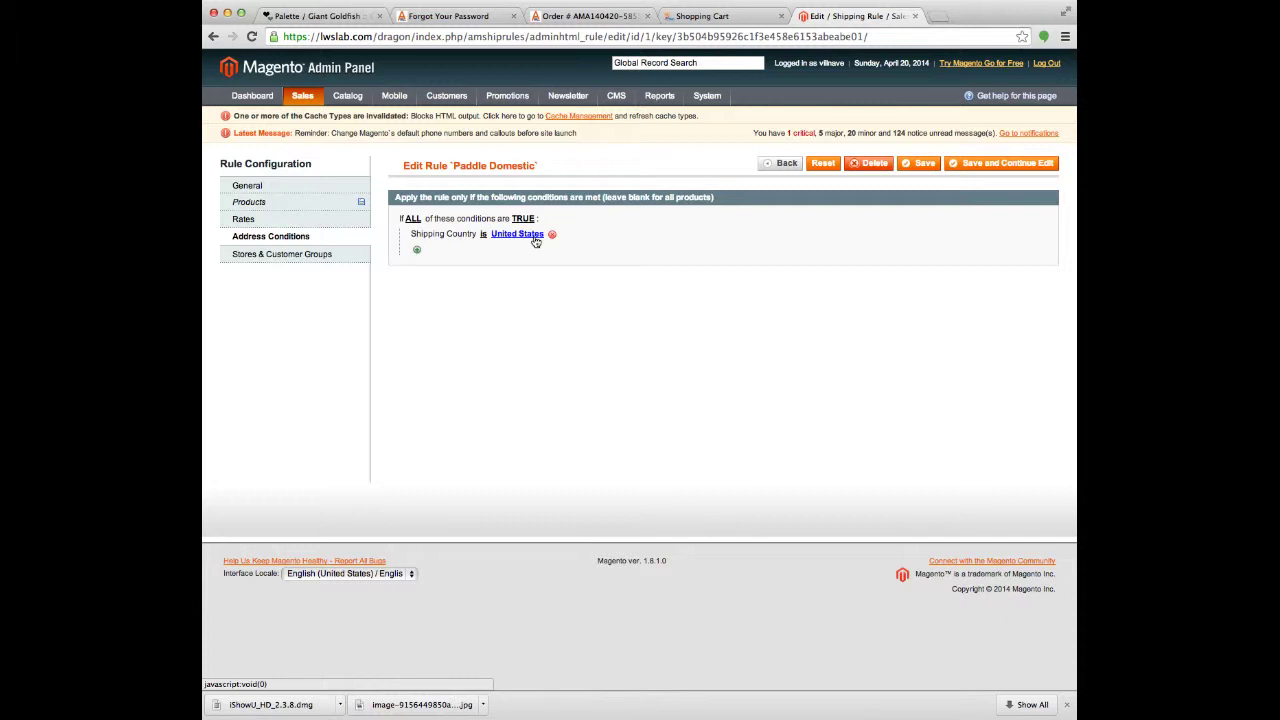
click(313, 253)
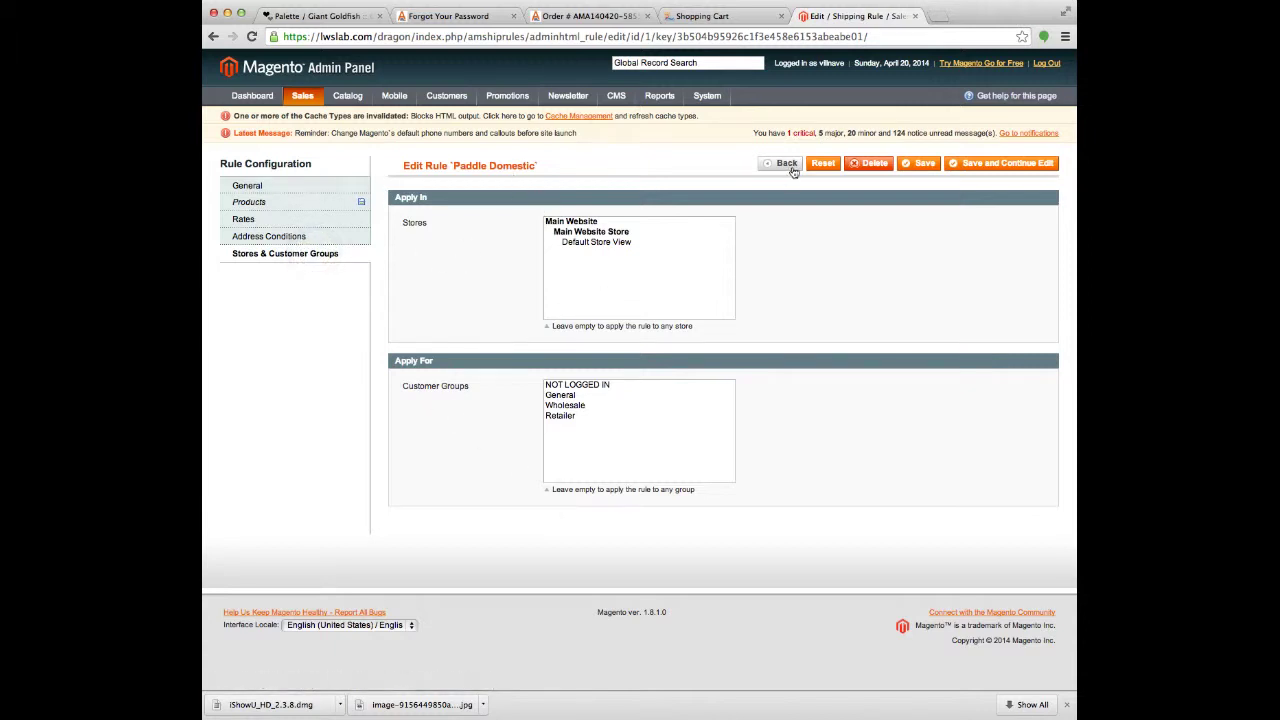
Switch to the storefront shopping cart and remove the Unisex JPX2 Shorts, confirming the removal
click(726, 20)
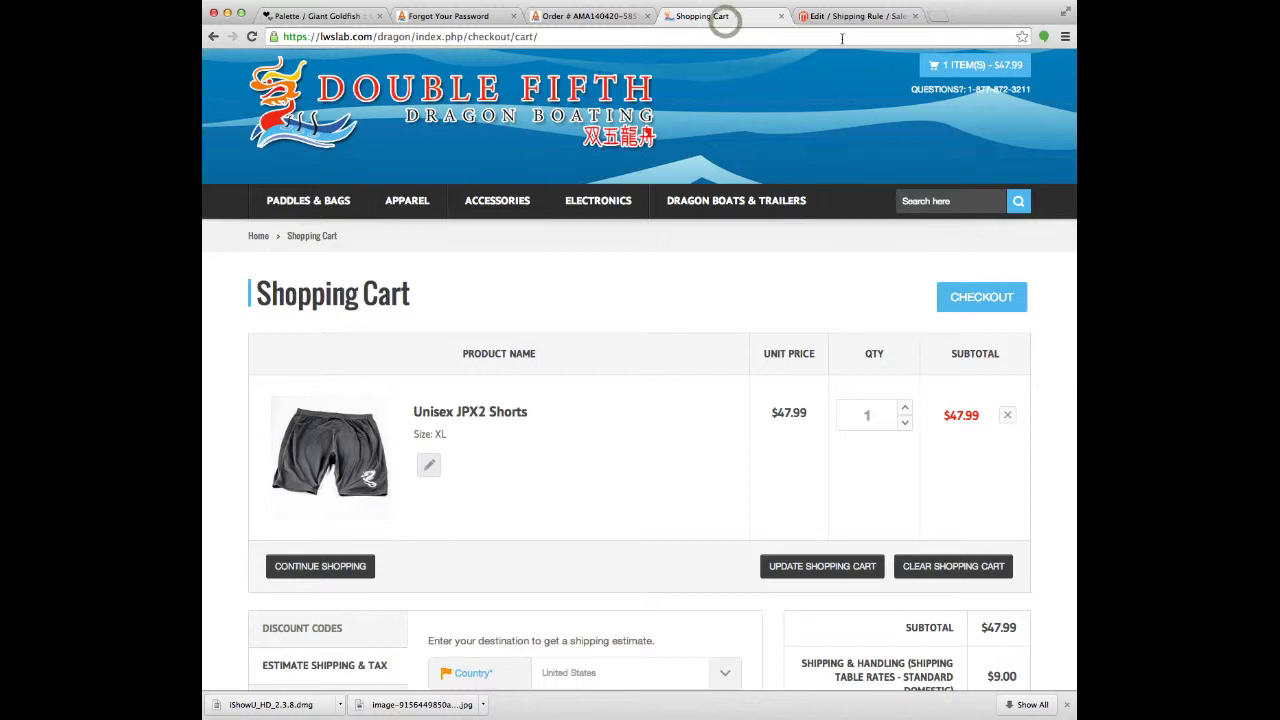
click(1011, 132)
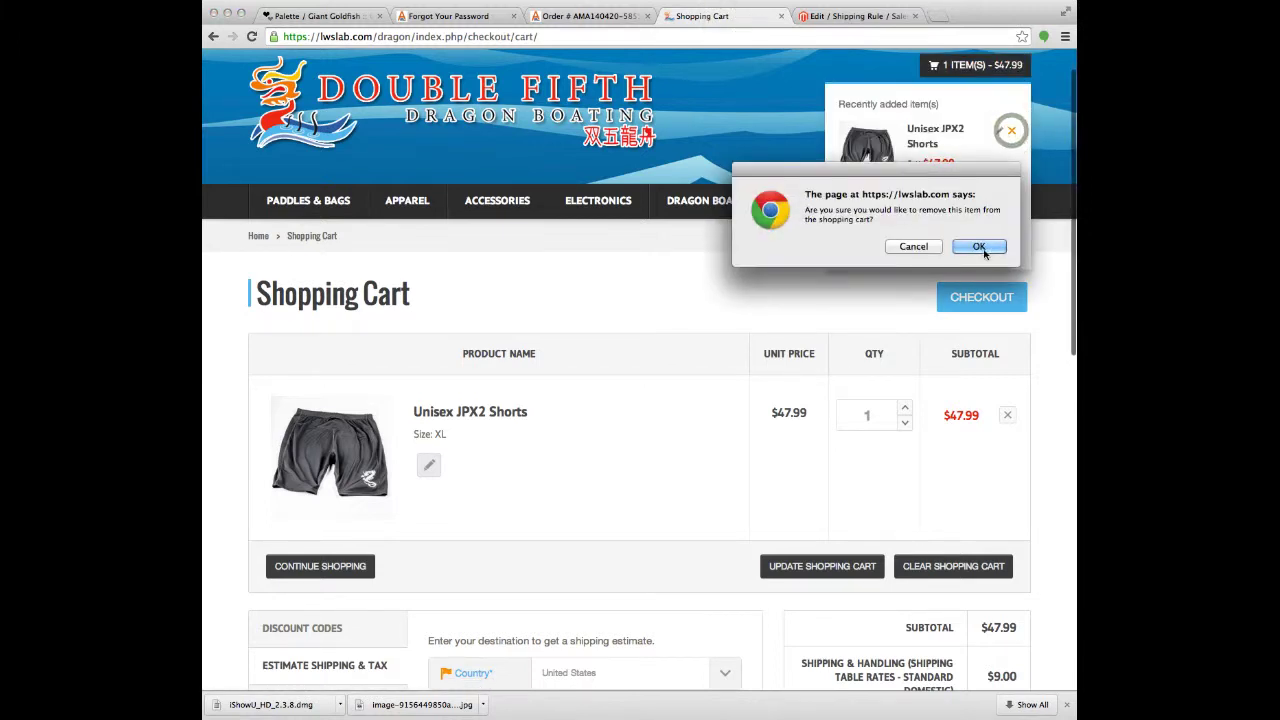
click(984, 248)
Browse to the Carbon Fiber, Composite and Hybrids paddles and open the Merlin CD3 product's options
mouse_move(308, 200)
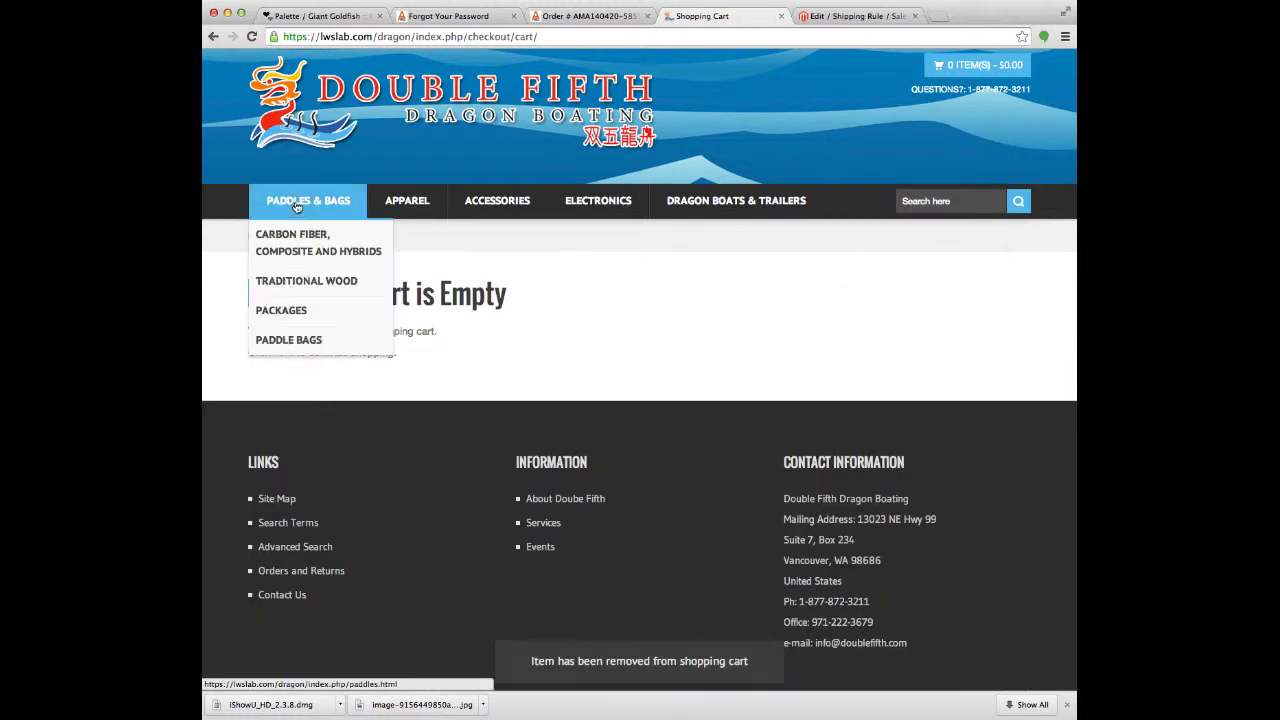
click(310, 235)
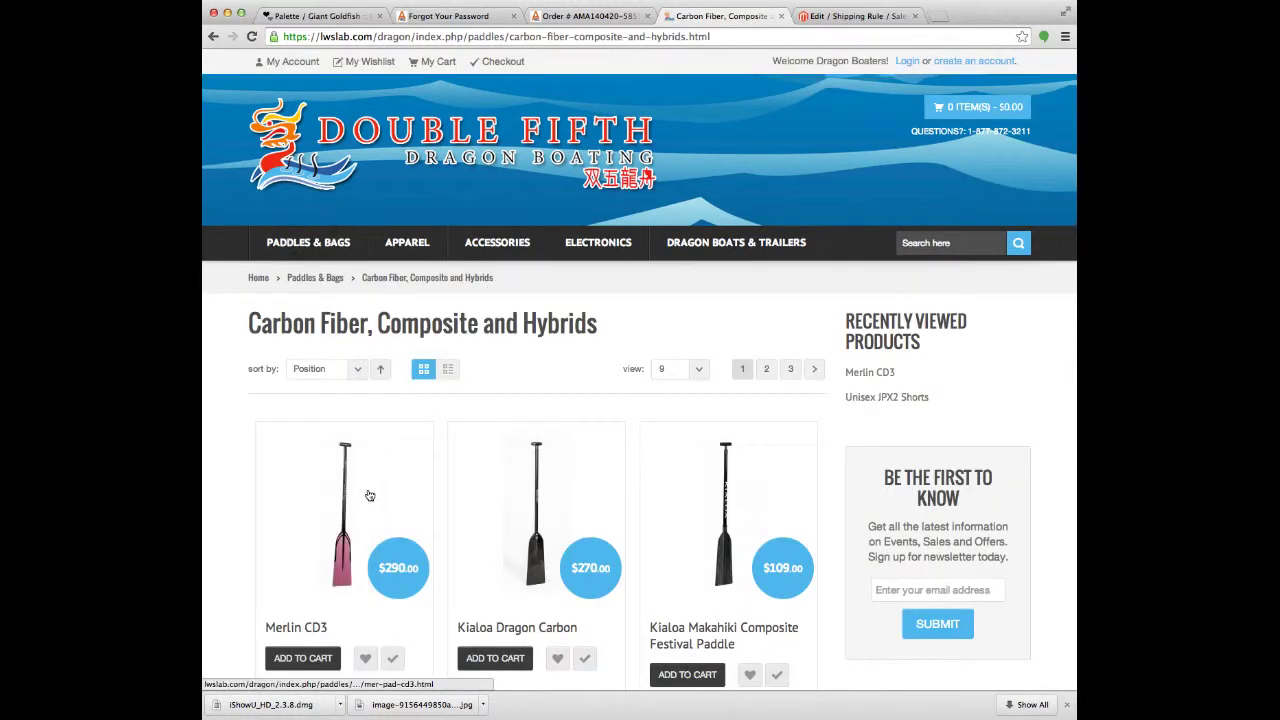
click(304, 660)
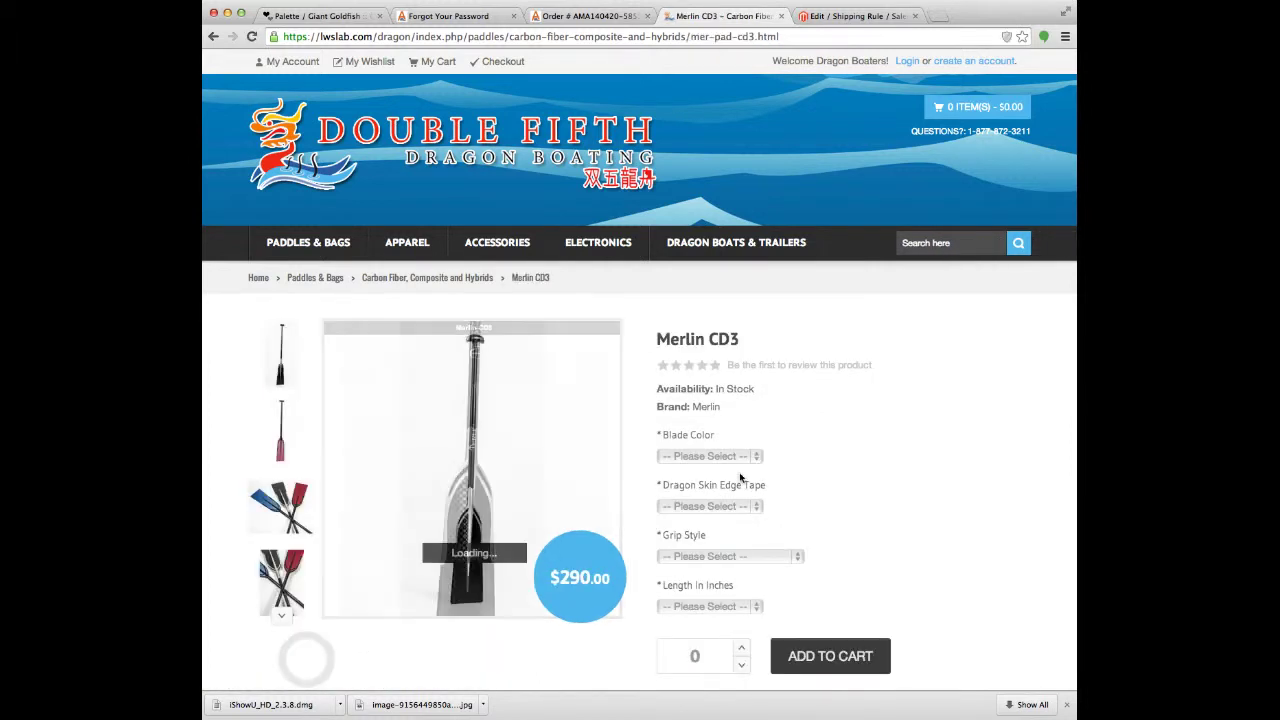
Configure the Merlin CD3 with Black blade, no edge tape, All Carbon T-Grip and 45.5-inch length, and add one to the cart
click(731, 458)
click(732, 466)
click(720, 508)
click(716, 519)
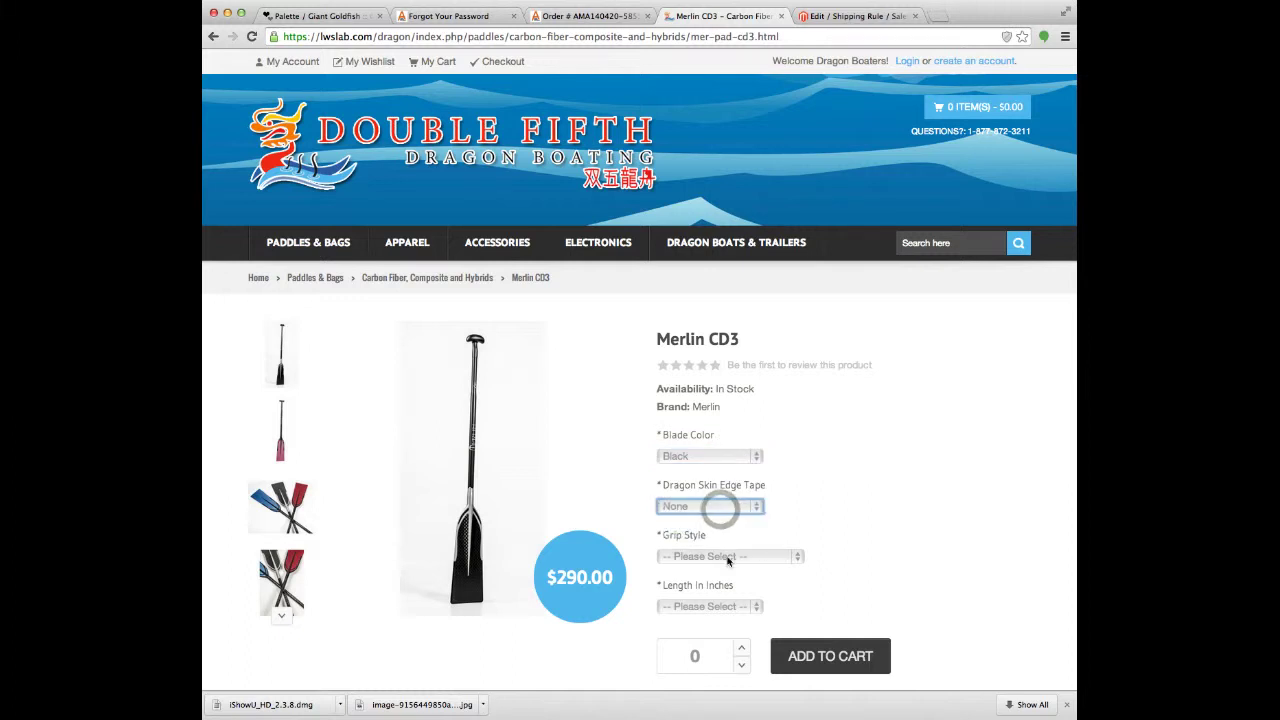
click(730, 556)
click(708, 570)
click(710, 606)
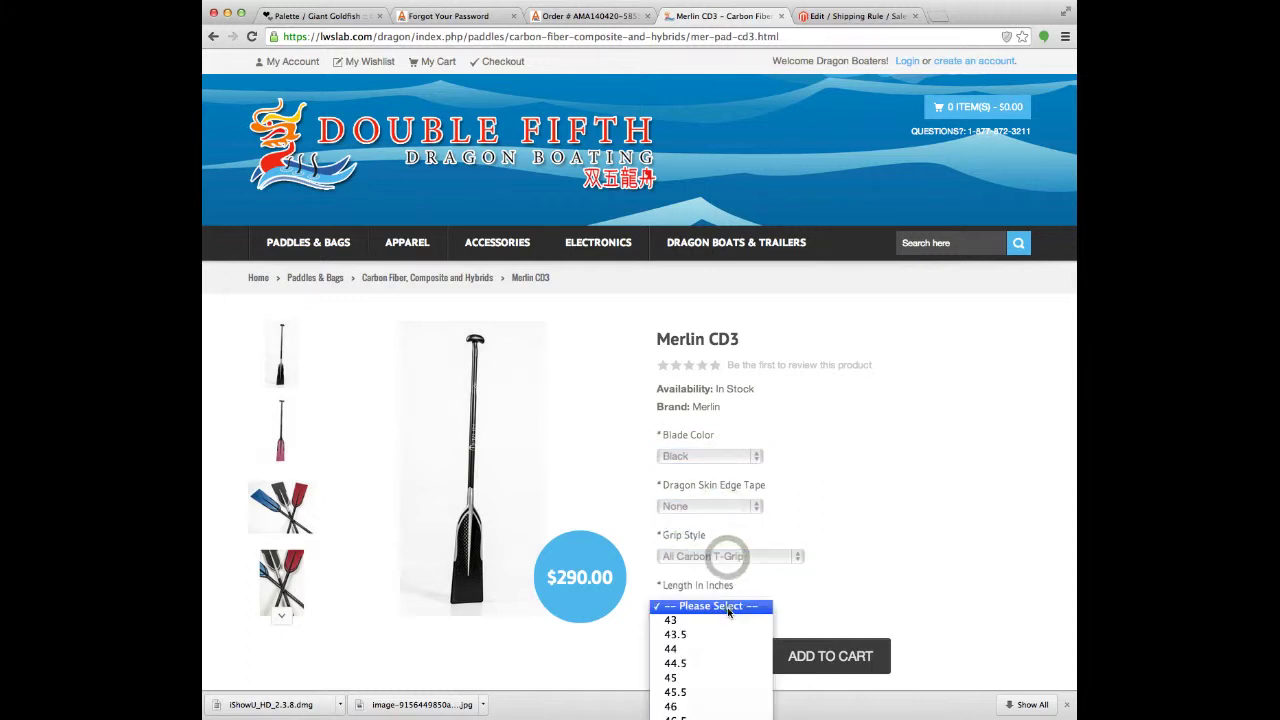
click(712, 689)
click(740, 650)
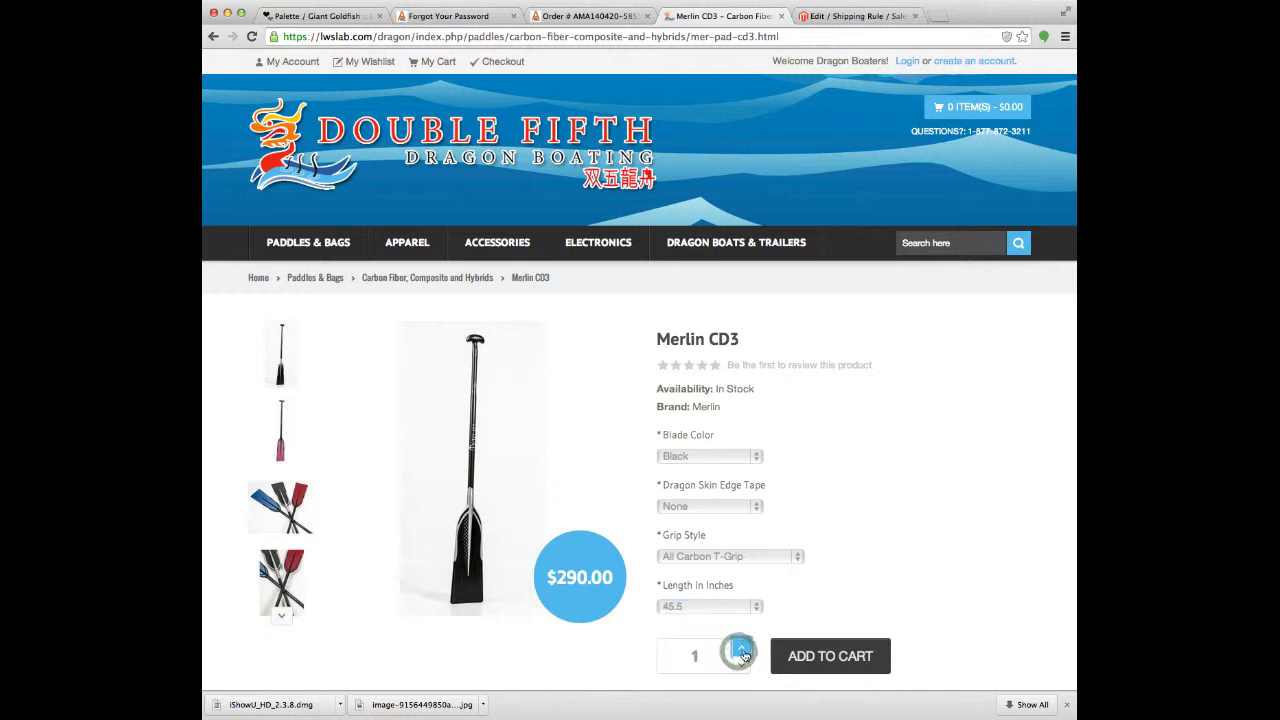
click(826, 657)
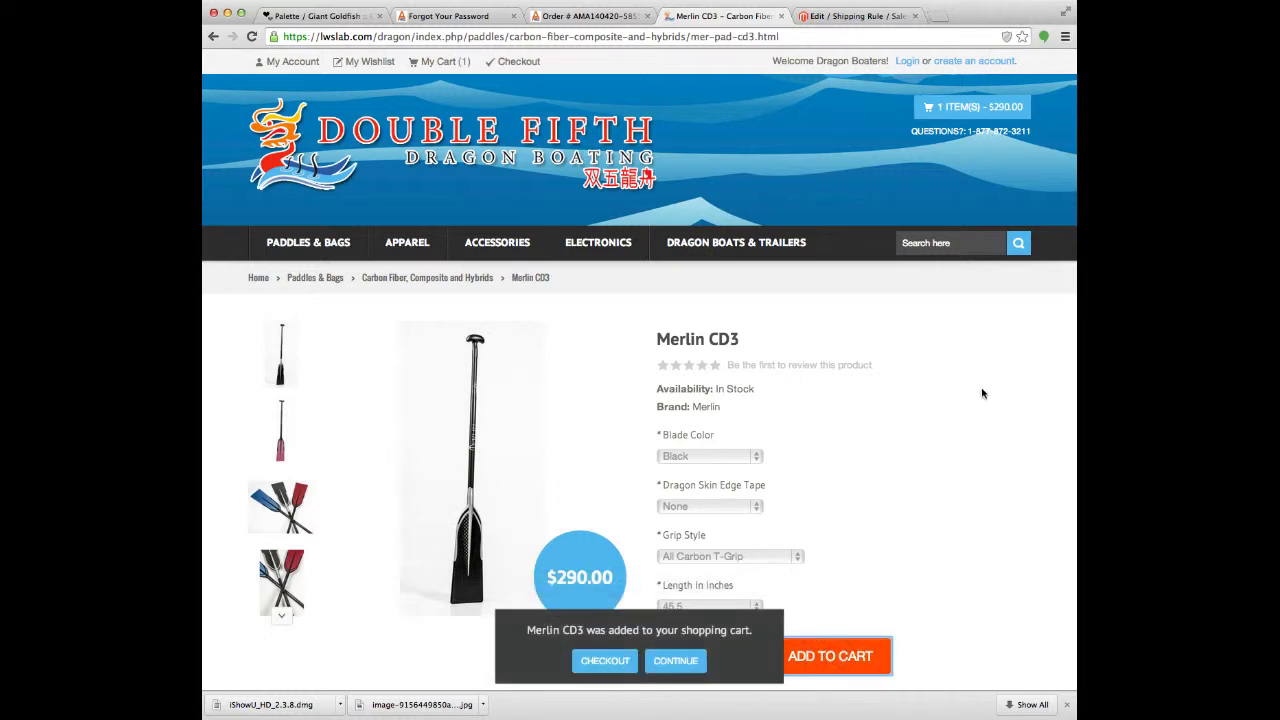
Open the shopping cart and examine the shipping and handling charge for the single Merlin CD3 paddle
mouse_move(972, 106)
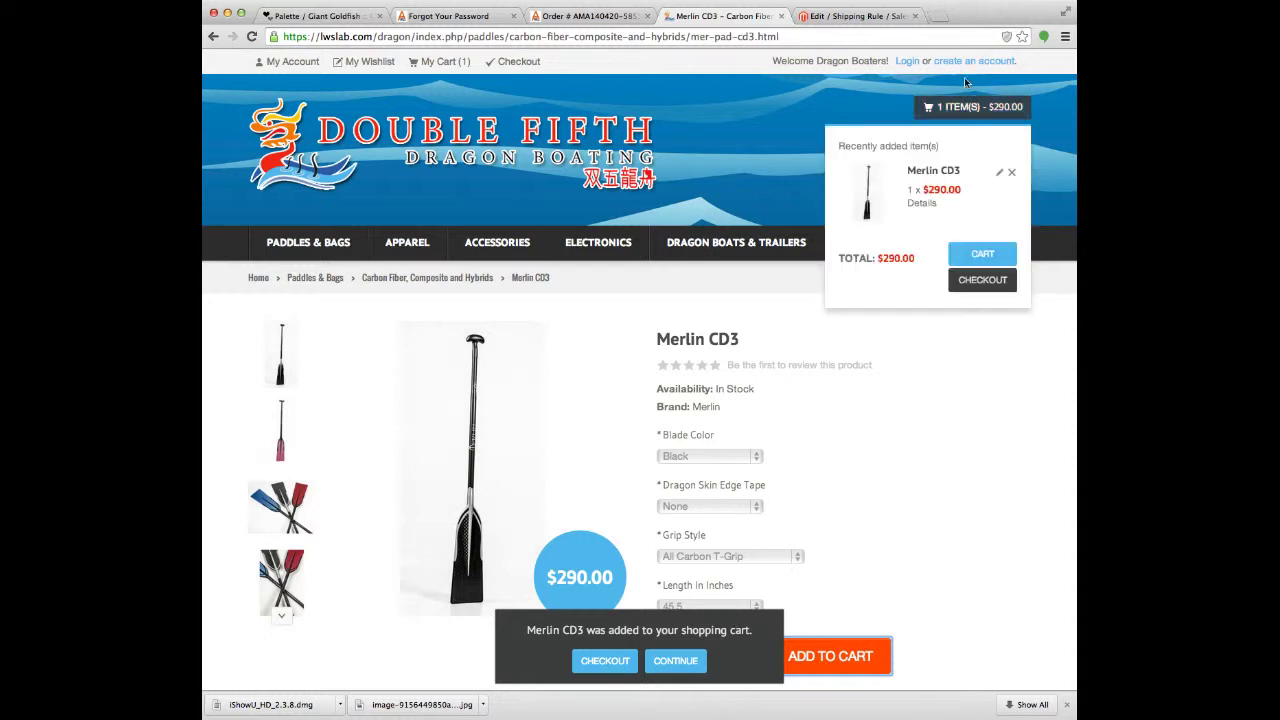
click(985, 253)
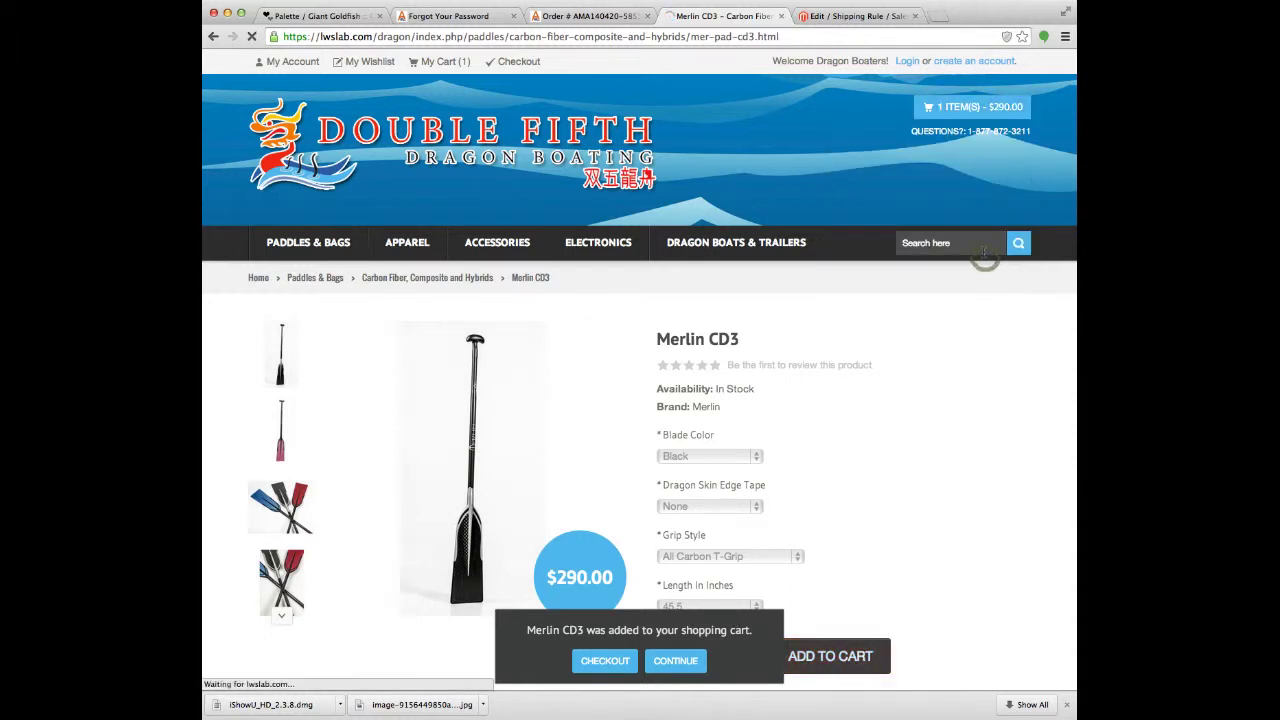
scroll(924, 308, down, 3)
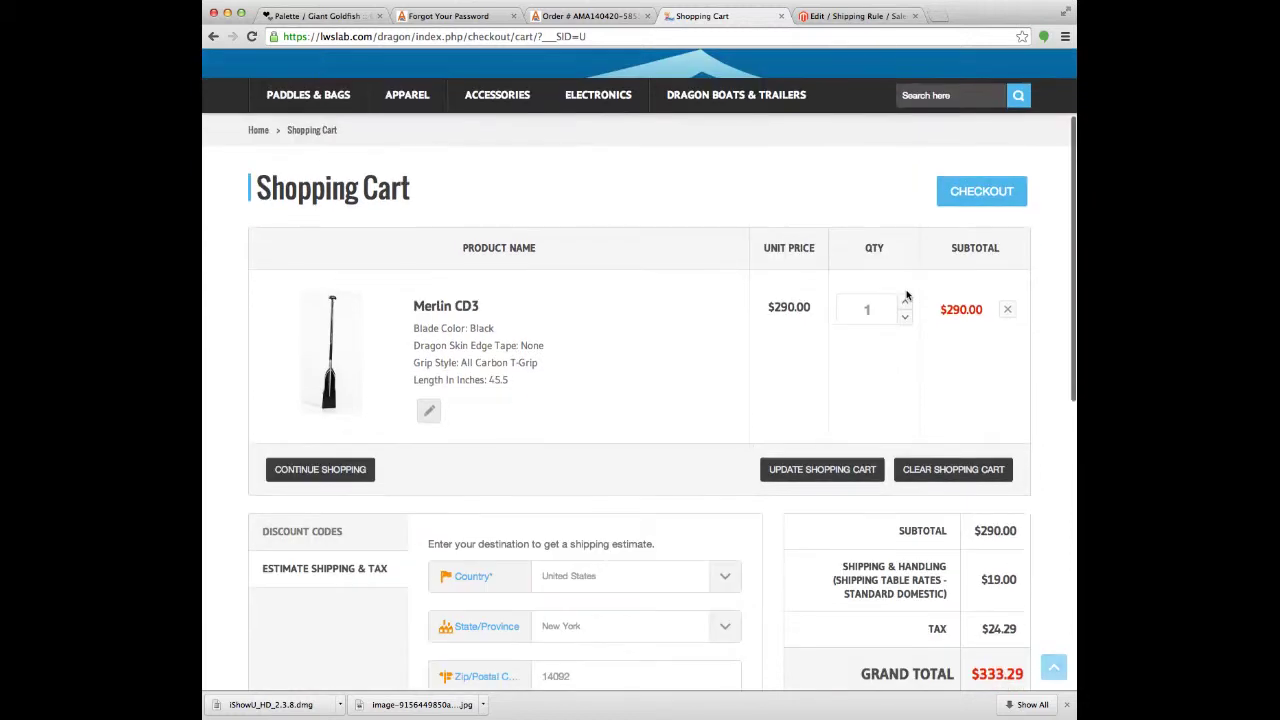
scroll(836, 393, down, 3)
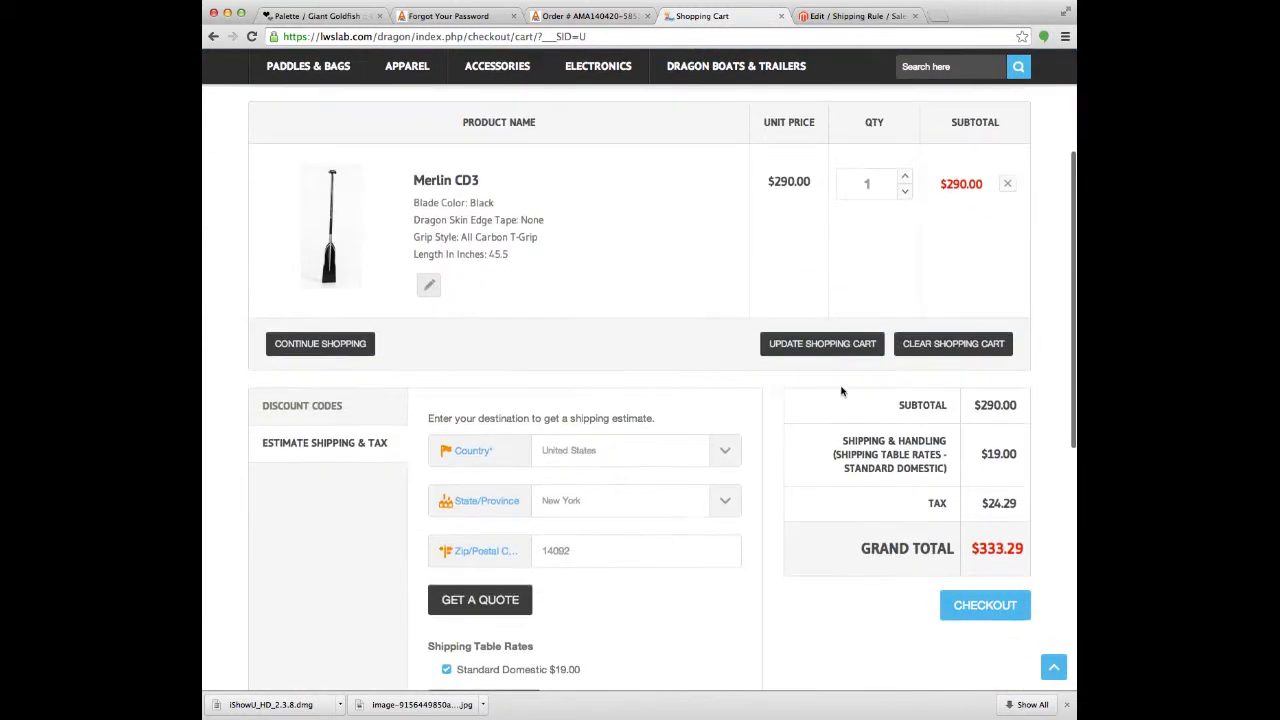
scroll(532, 617, down, 1)
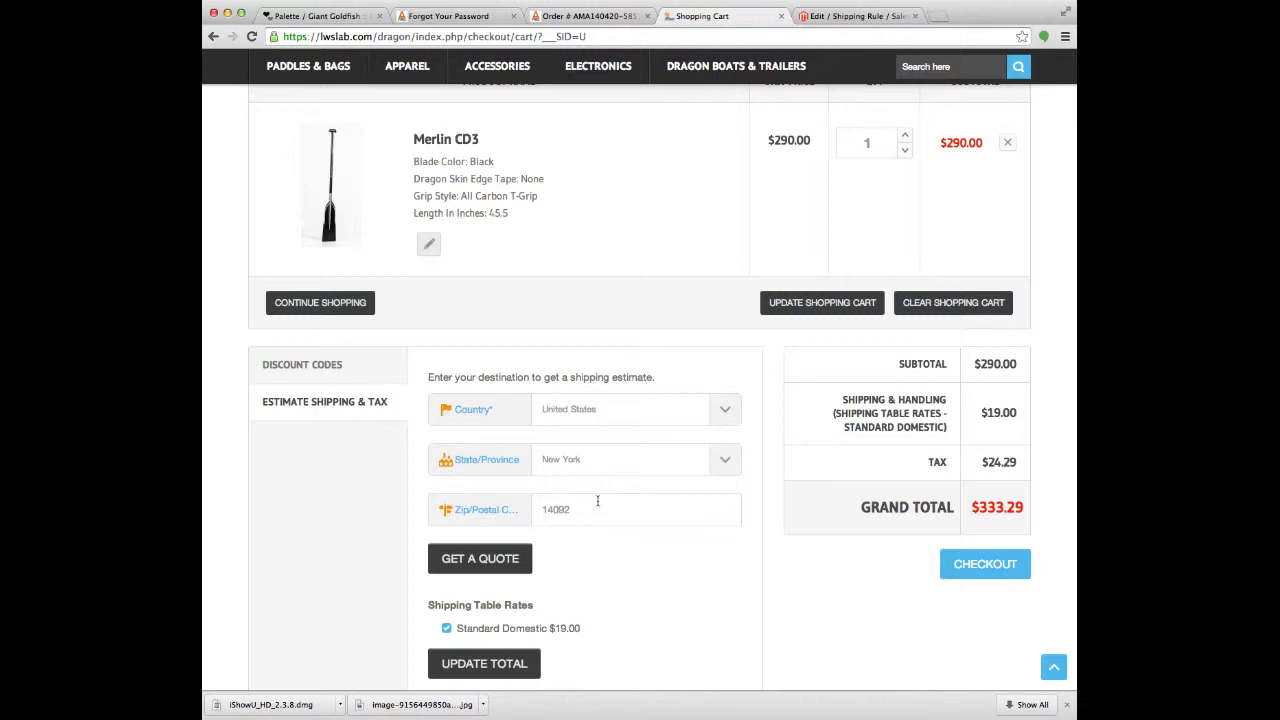
drag(1016, 413, 975, 440)
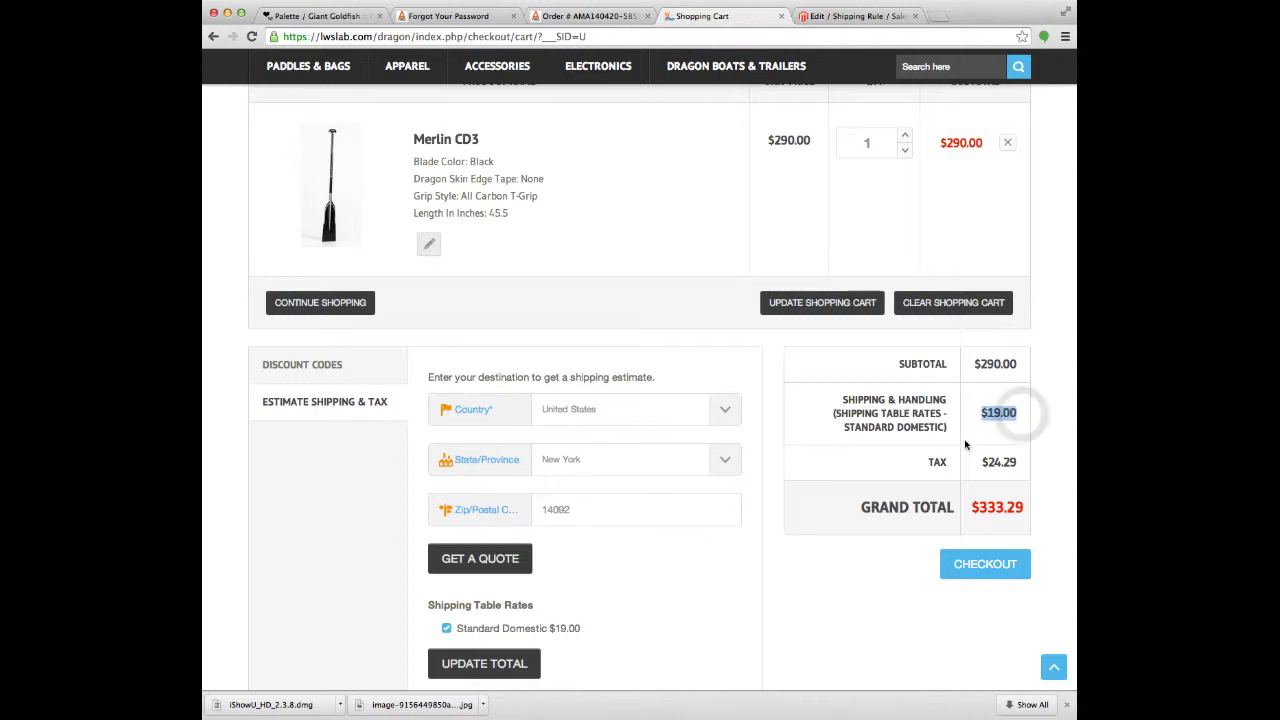
Set the Merlin CD3 quantity to 3, update the shopping cart, and check the recalculated shipping charge
scroll(965, 444, up, 3)
click(904, 319)
click(904, 319)
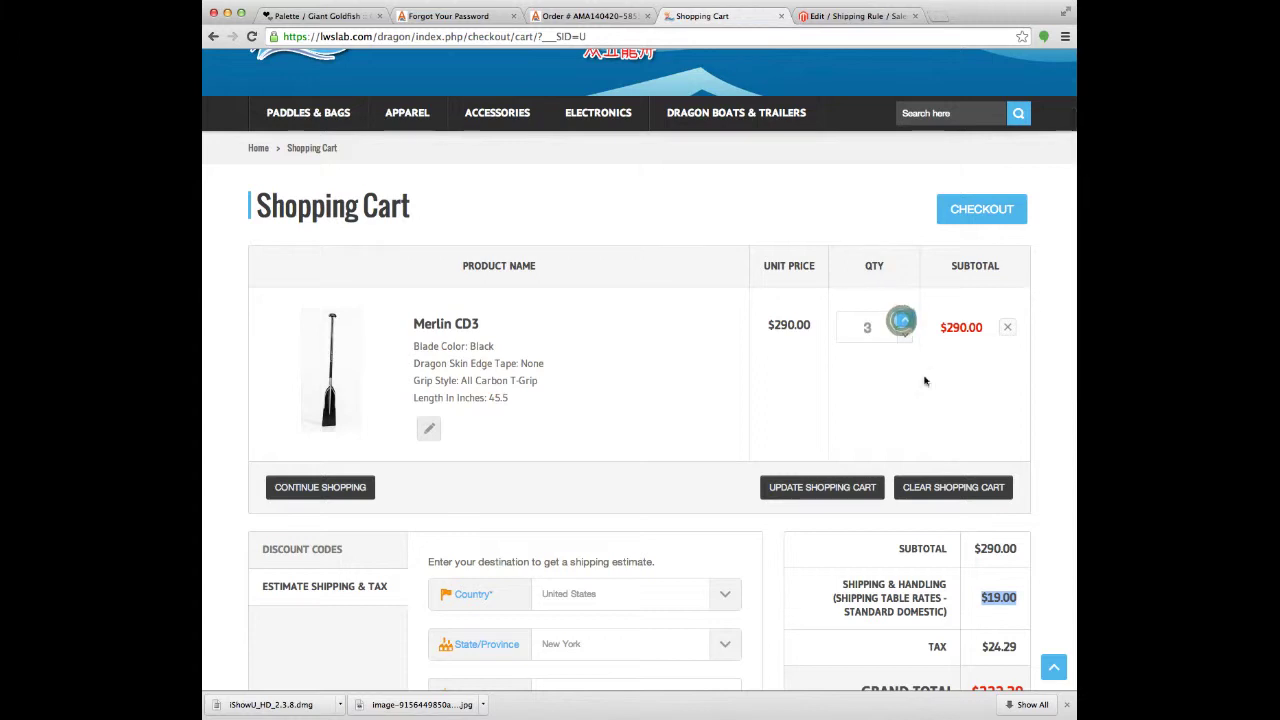
click(823, 487)
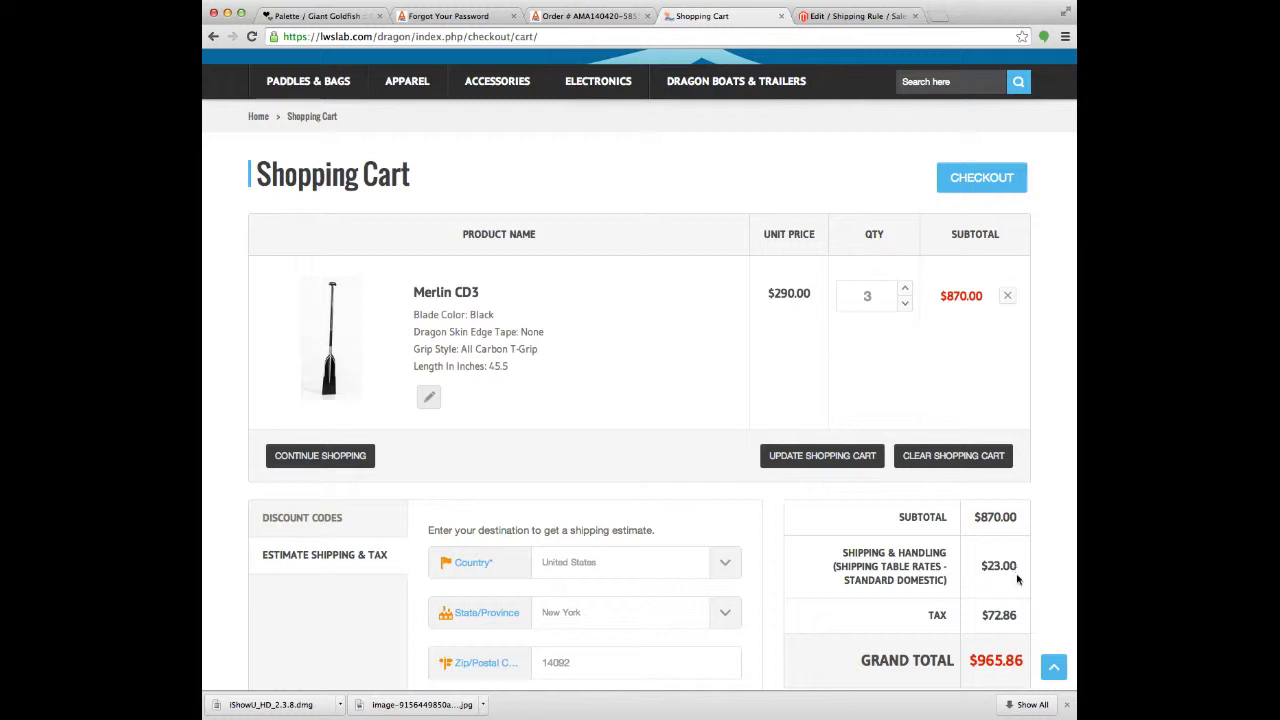
scroll(868, 543, down, 2)
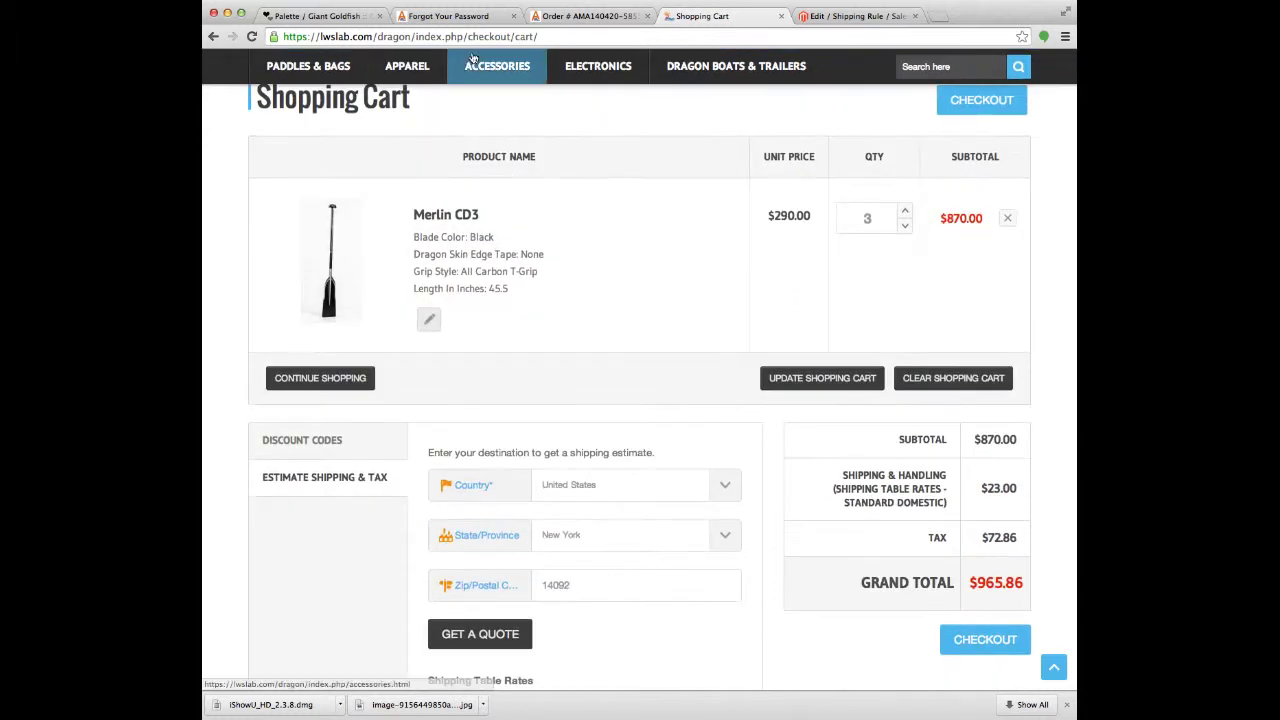
Switch to the Magento admin and return from the Paddle Domestic rule to the list of shipping rules
click(612, 18)
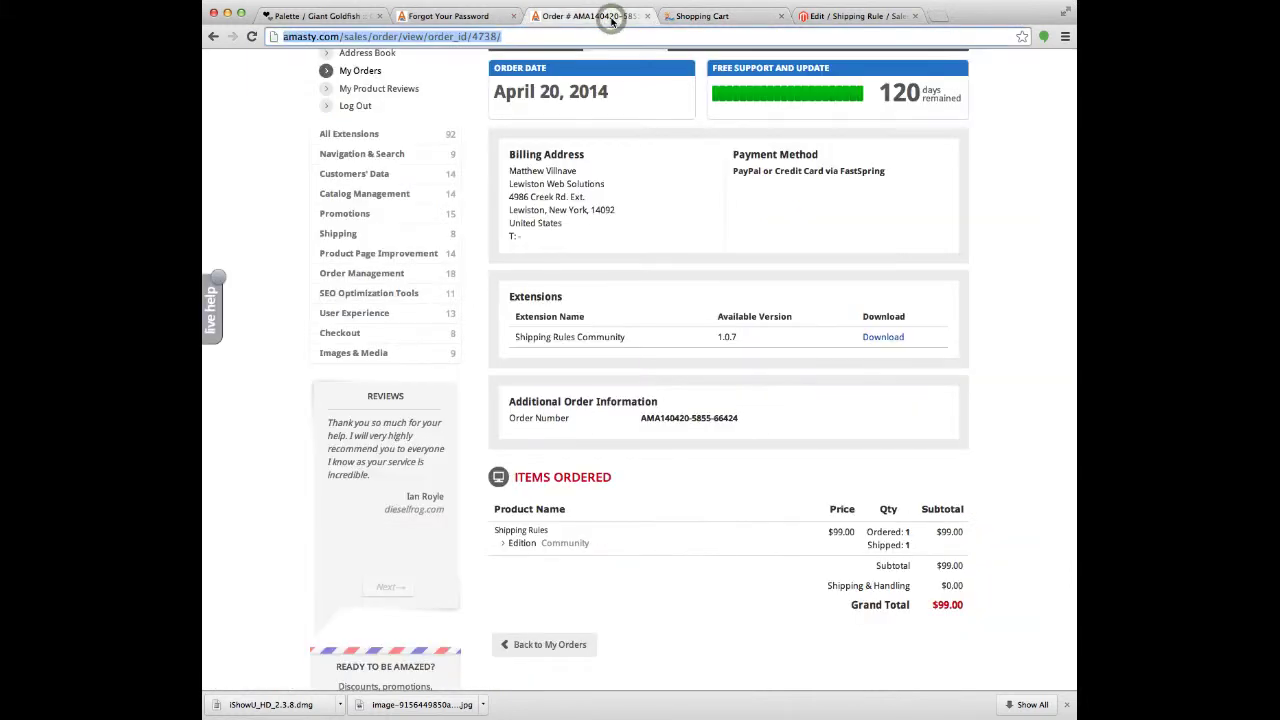
click(710, 16)
click(800, 17)
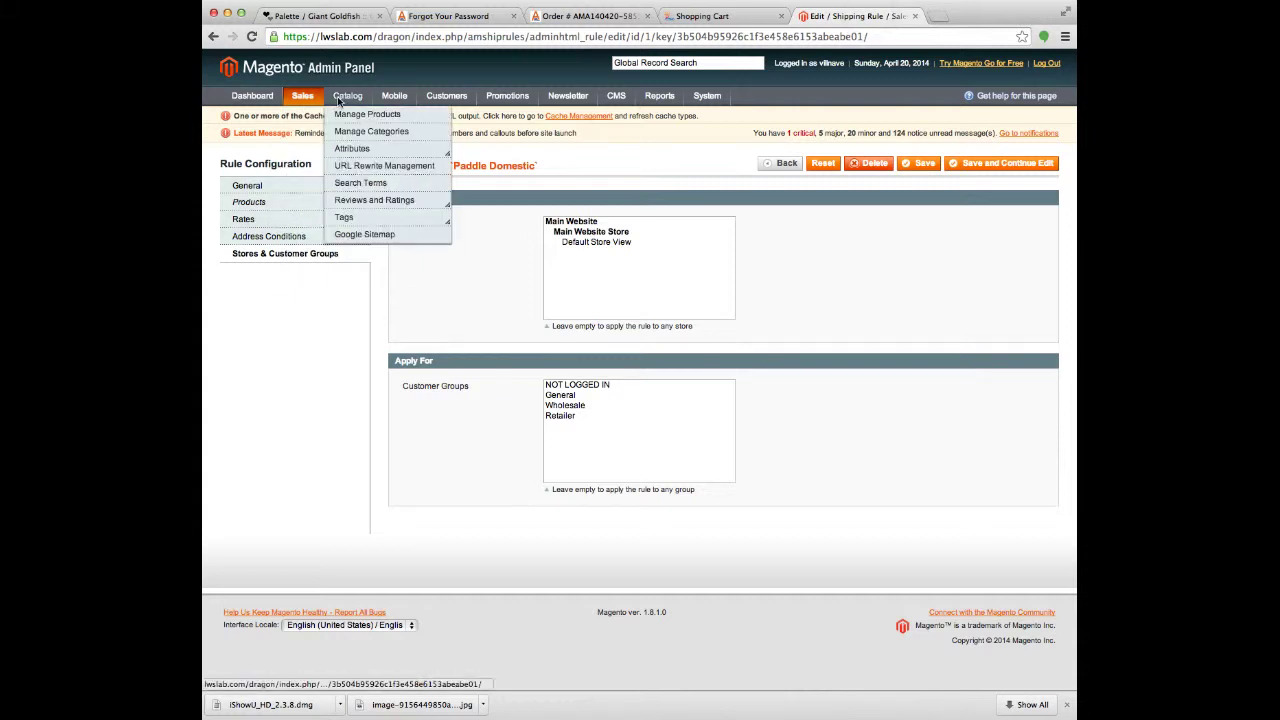
mouse_move(302, 96)
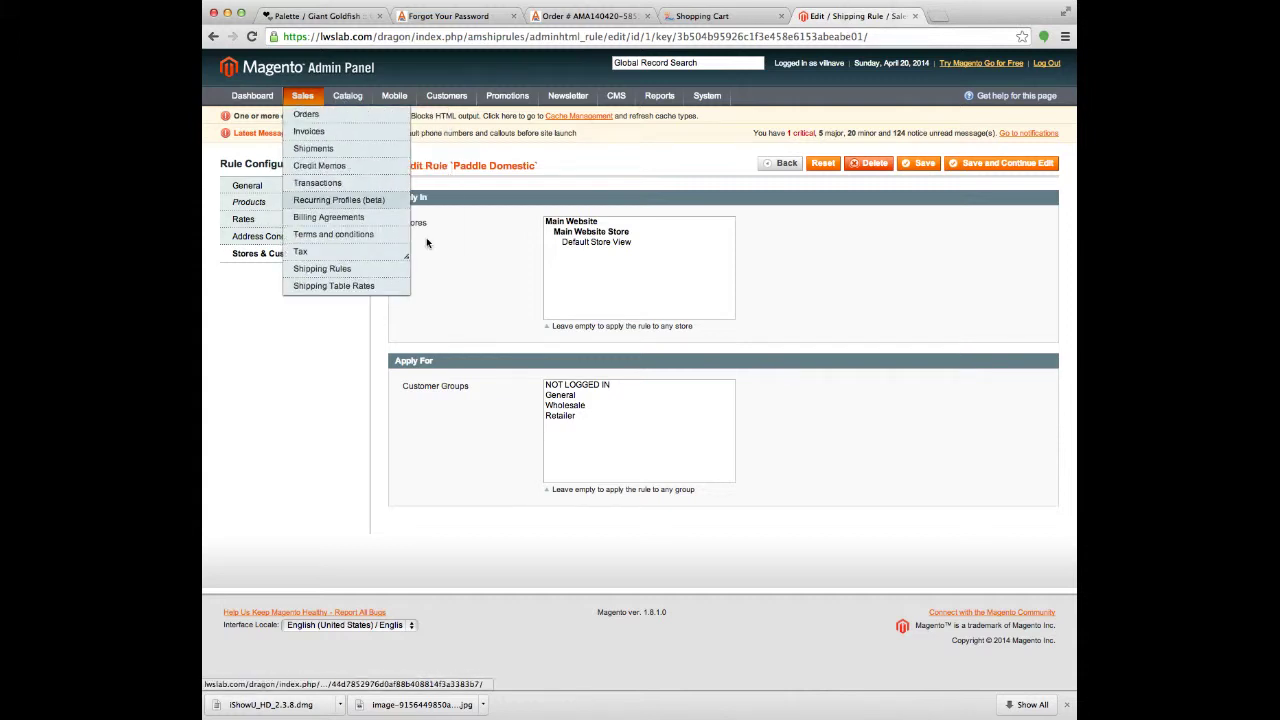
click(785, 164)
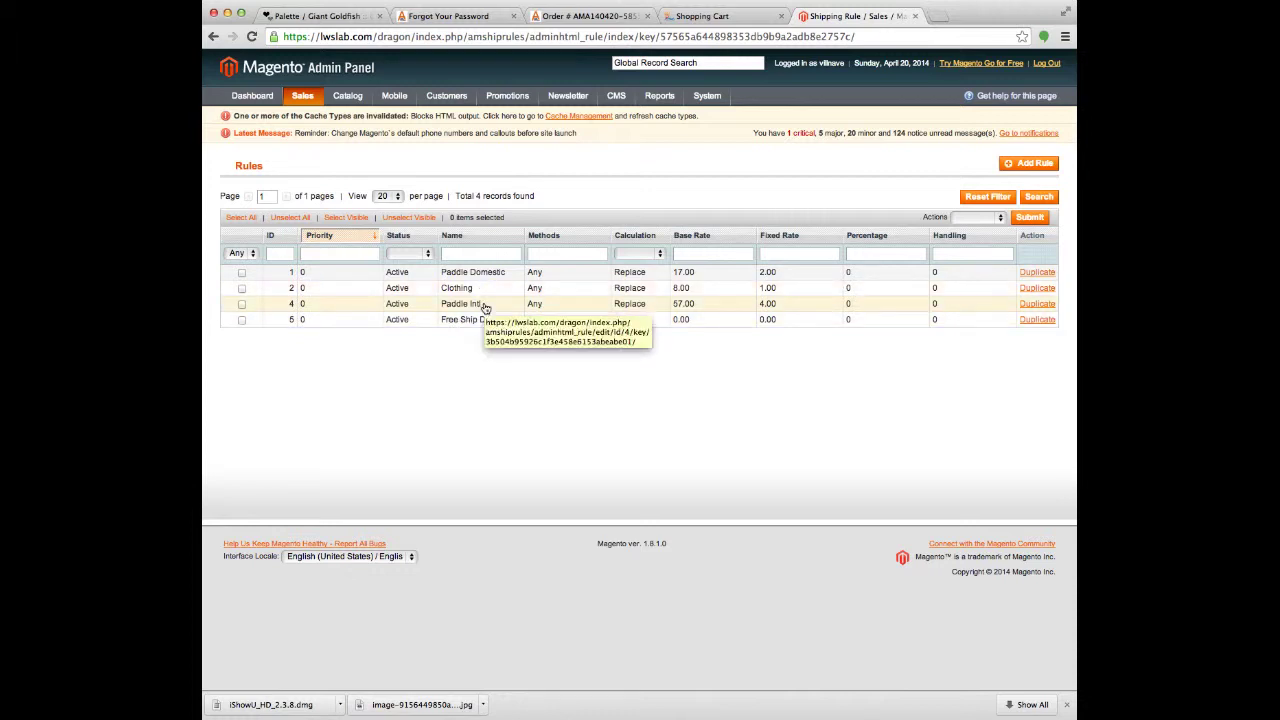
Open the Paddle Intl rule and review its product category condition and its base and per-product rates
click(484, 305)
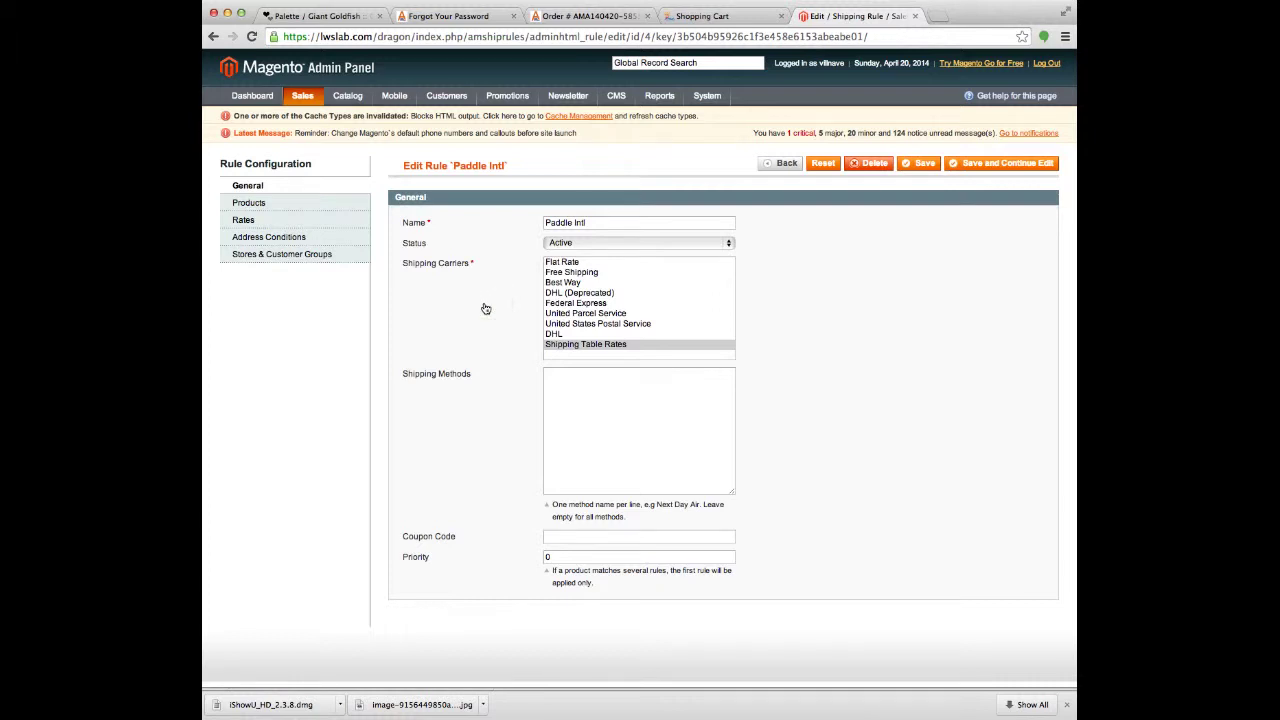
click(333, 210)
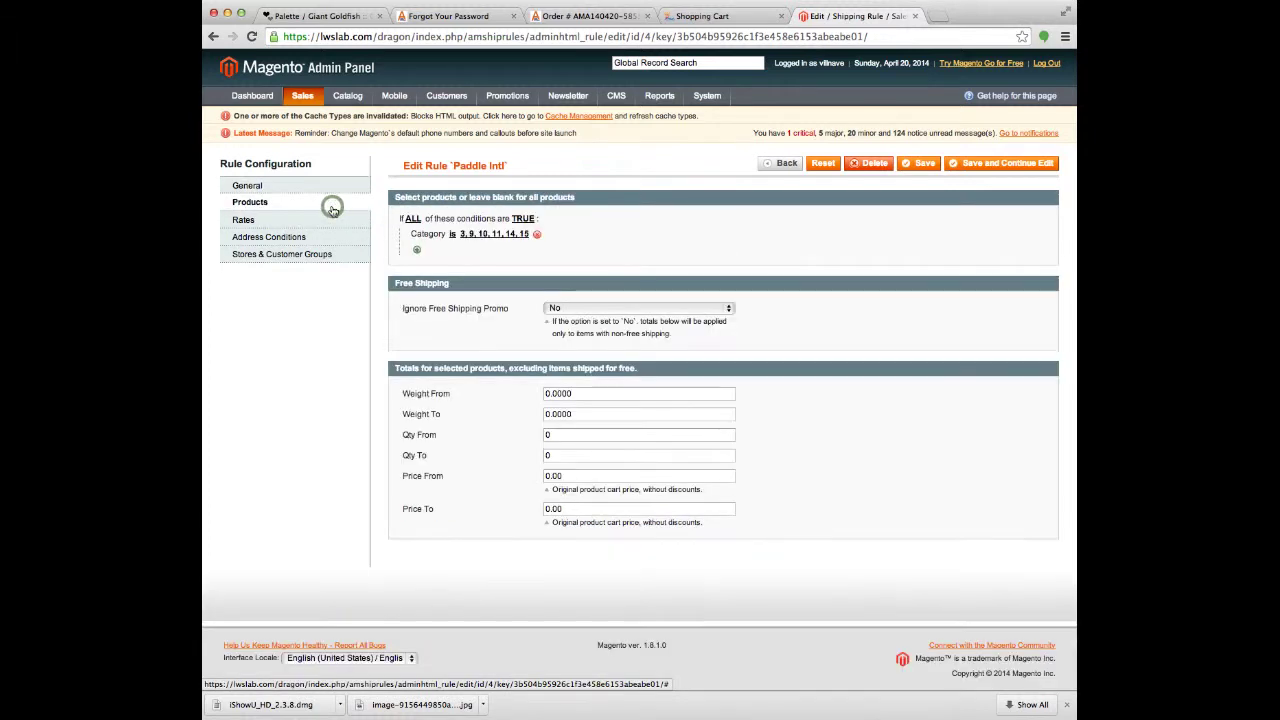
click(506, 238)
click(312, 226)
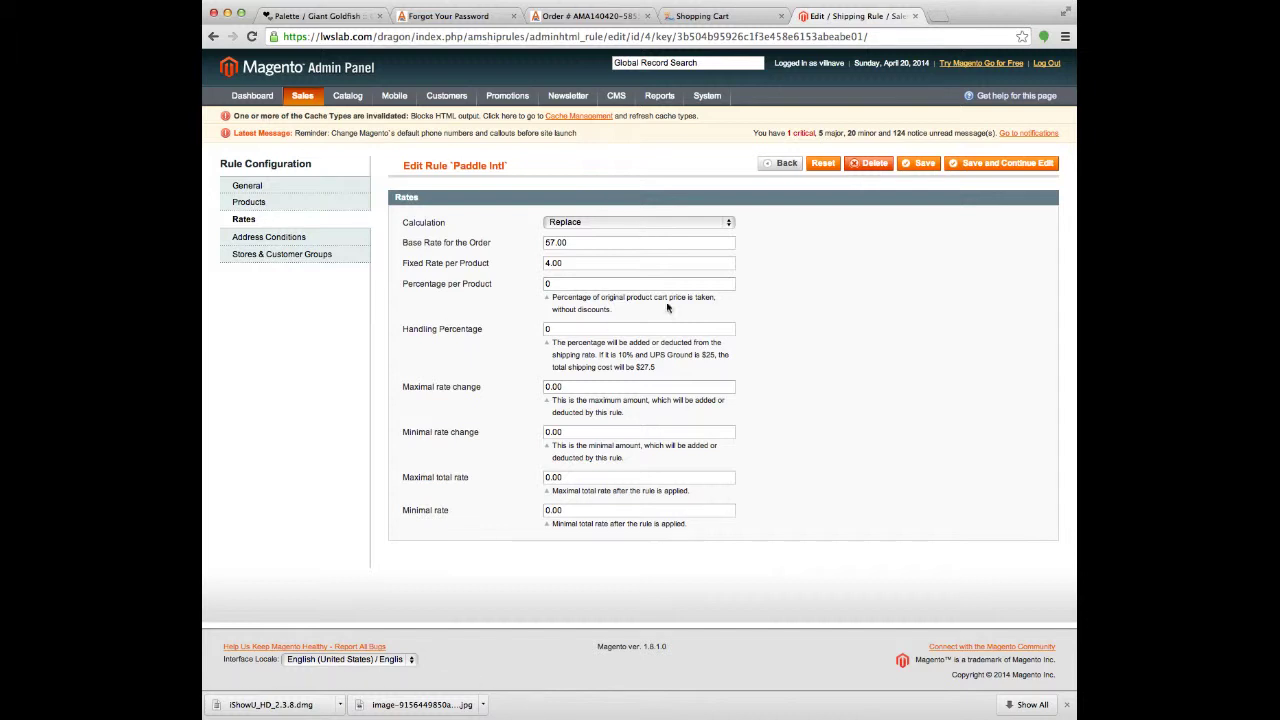
Return to the rules list, open the Free Ship Domestic rule, and review its FreeShip product condition and rates
click(775, 162)
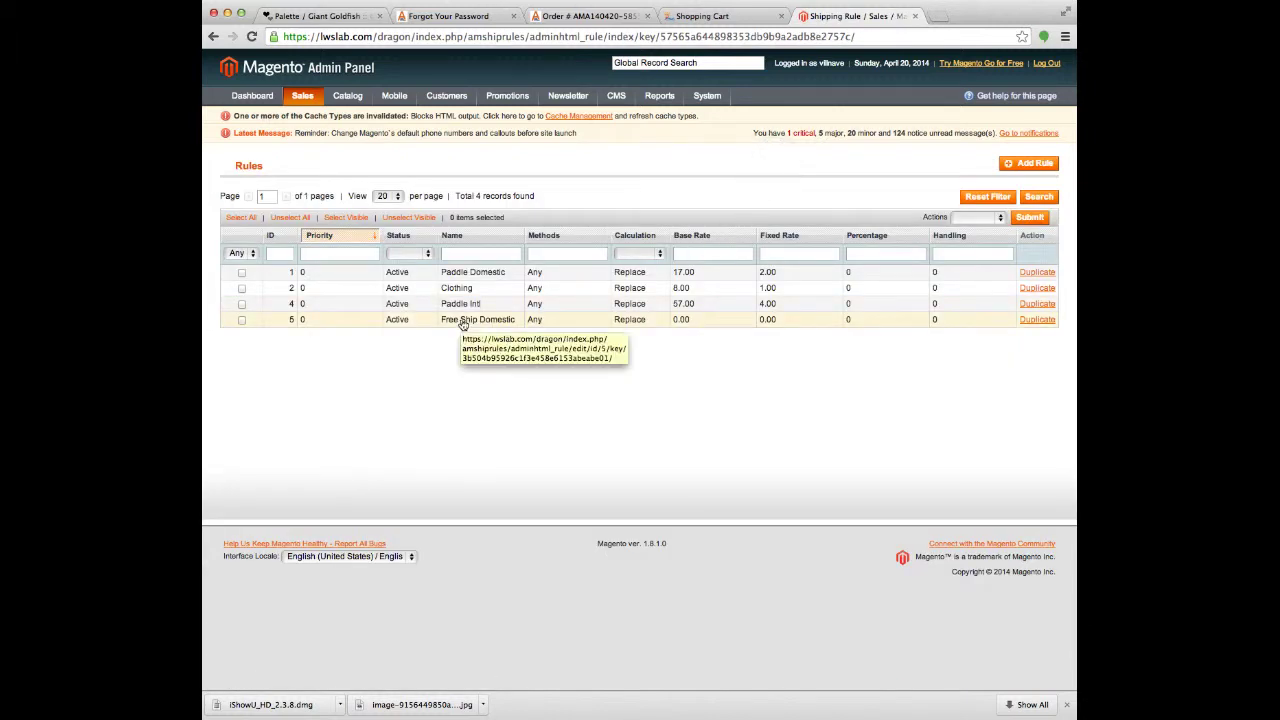
click(495, 325)
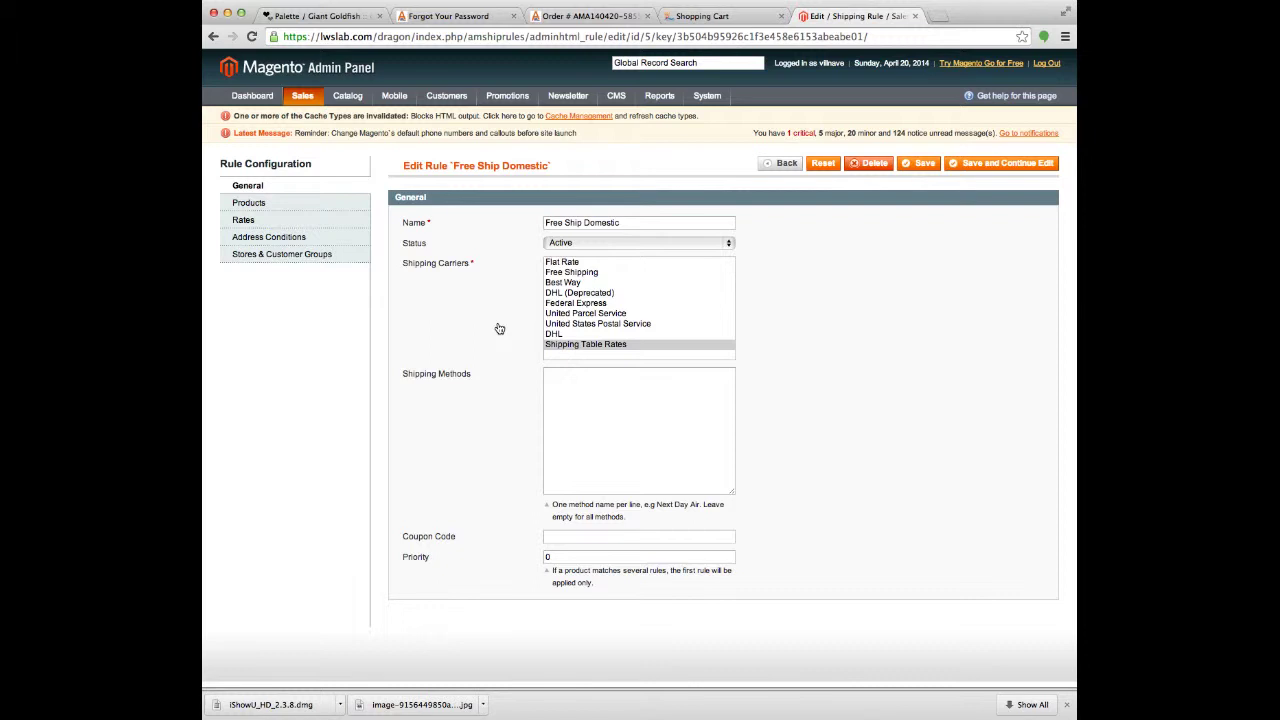
click(345, 203)
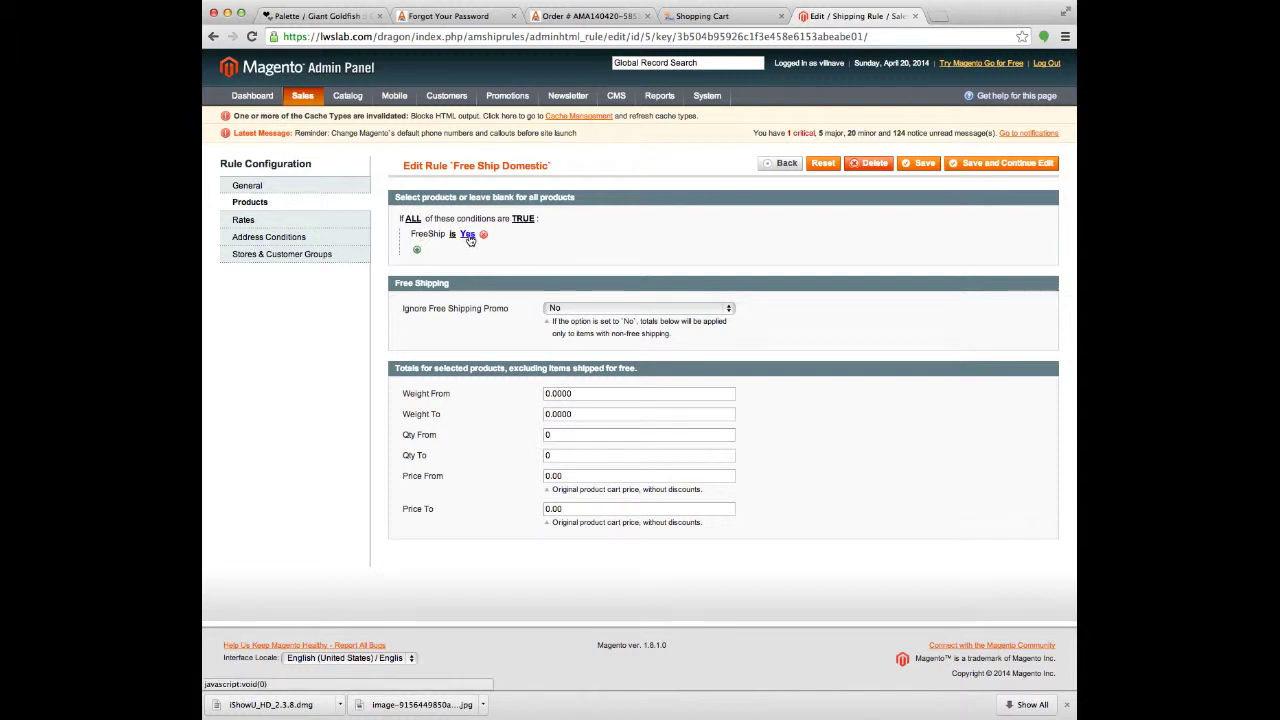
click(296, 217)
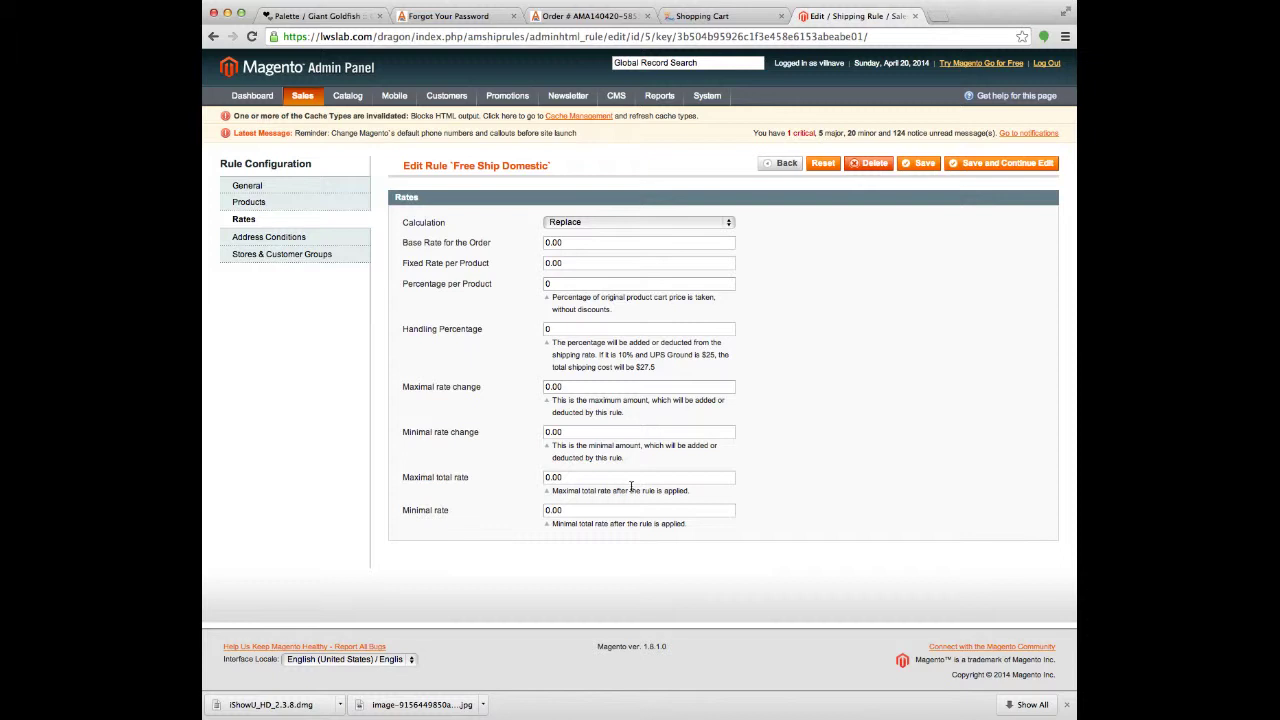
Switch to the storefront cart, remove the Merlin CD3 paddles, and open the Accessories category
click(702, 16)
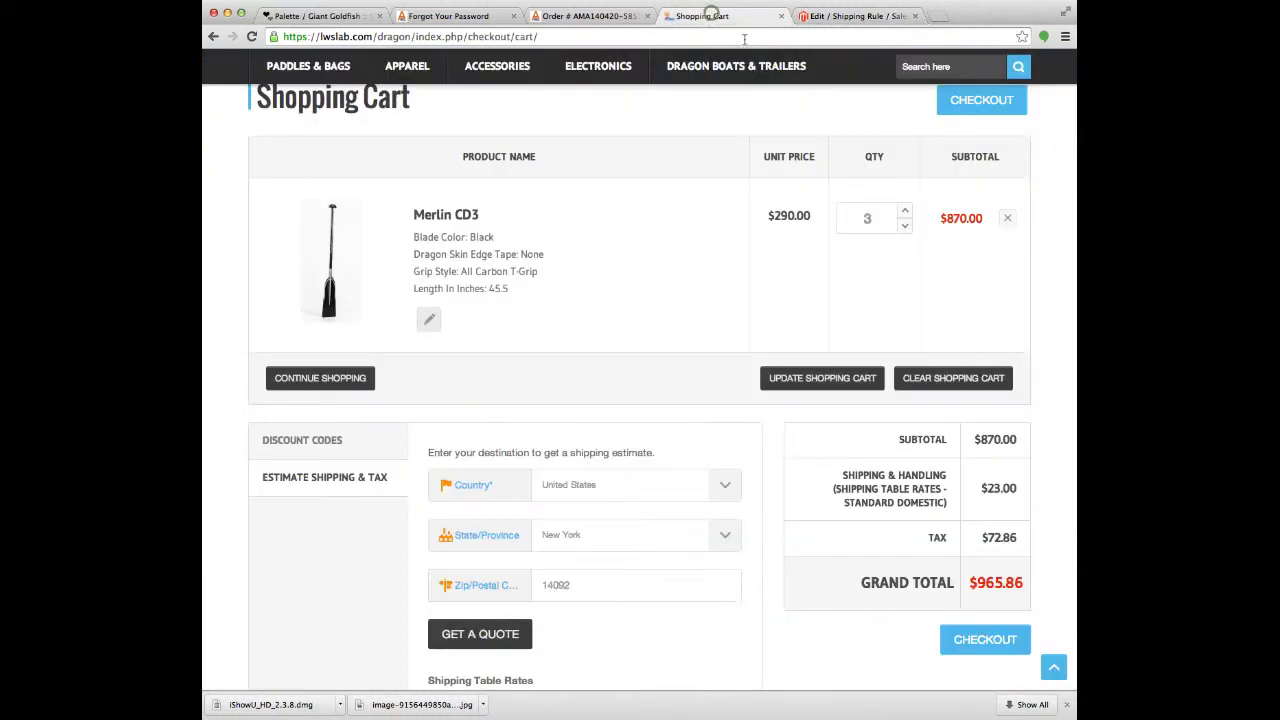
click(1006, 218)
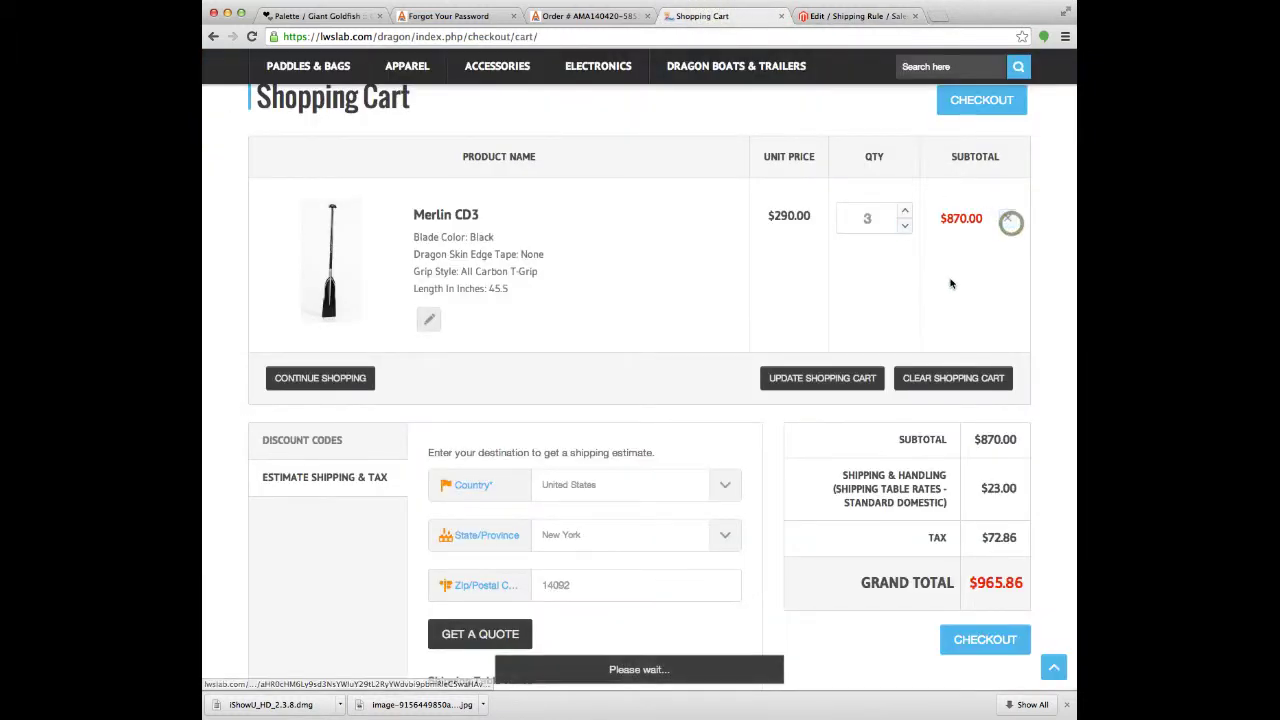
click(516, 196)
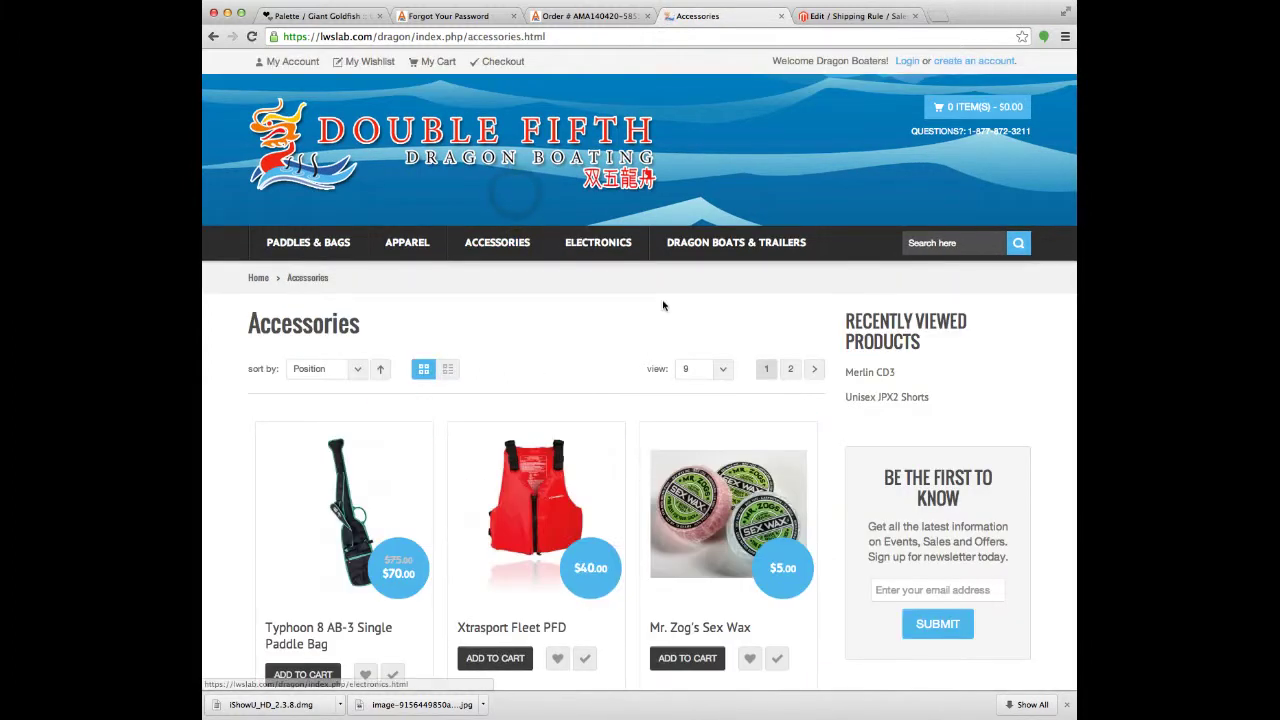
Open the Mr. Zog's Sex Wax product and add one to the cart
click(714, 502)
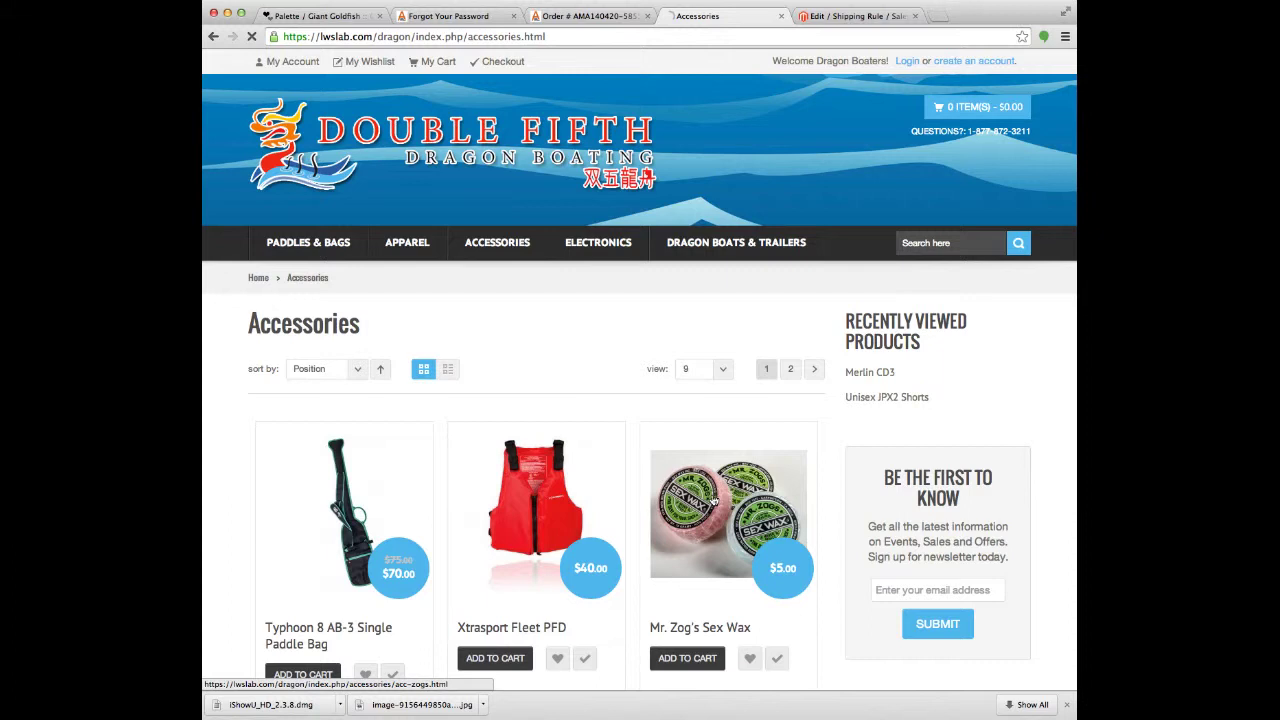
click(742, 422)
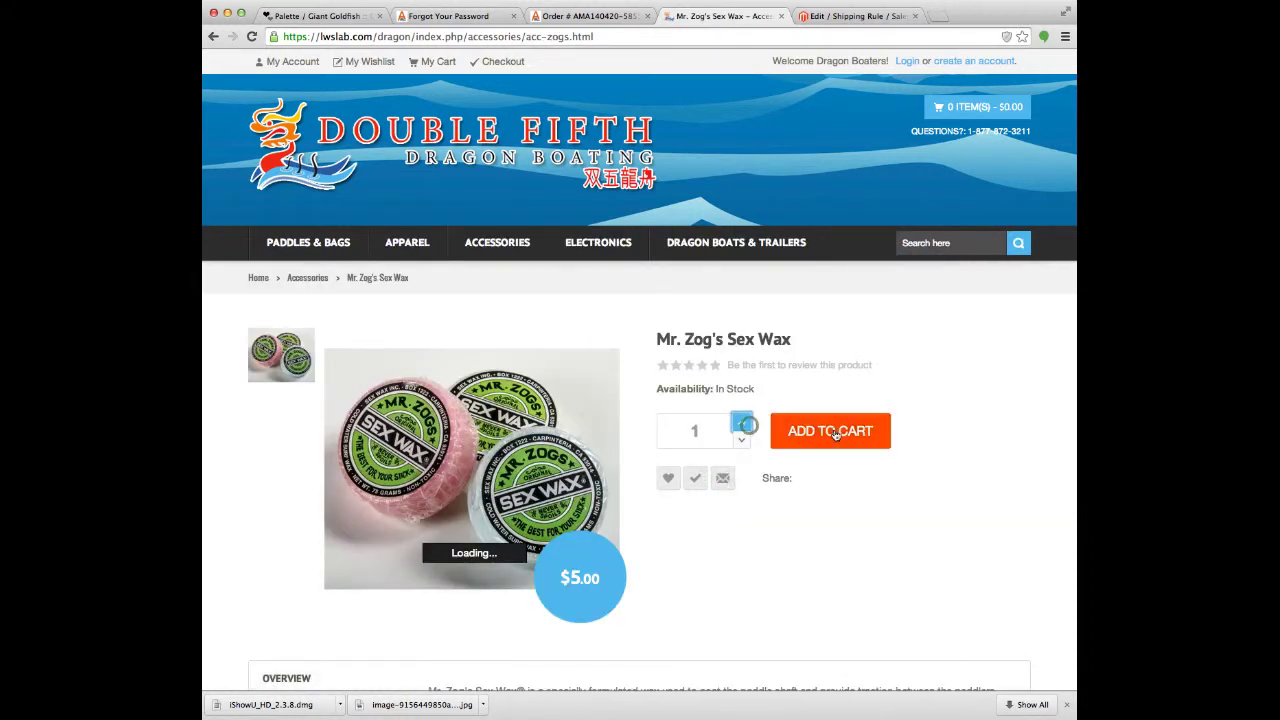
click(835, 432)
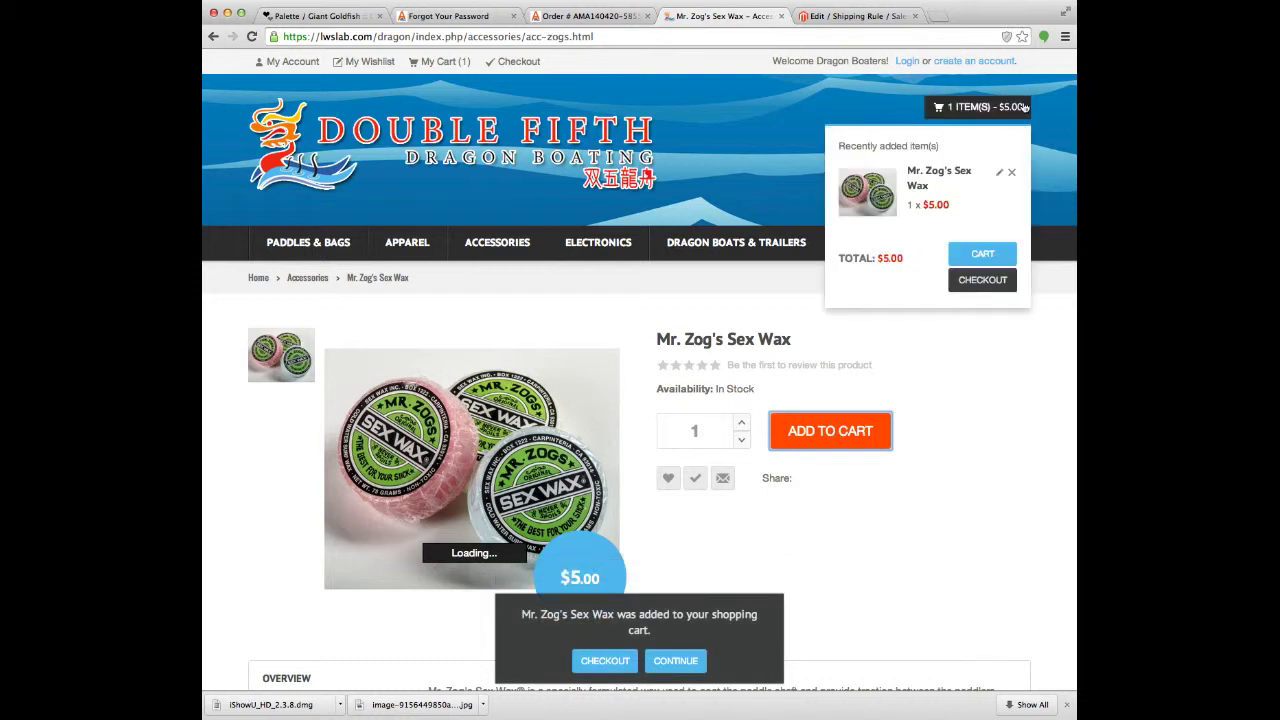
Open the shopping cart and examine the shipping estimate and totals for the single Sex Wax
click(997, 258)
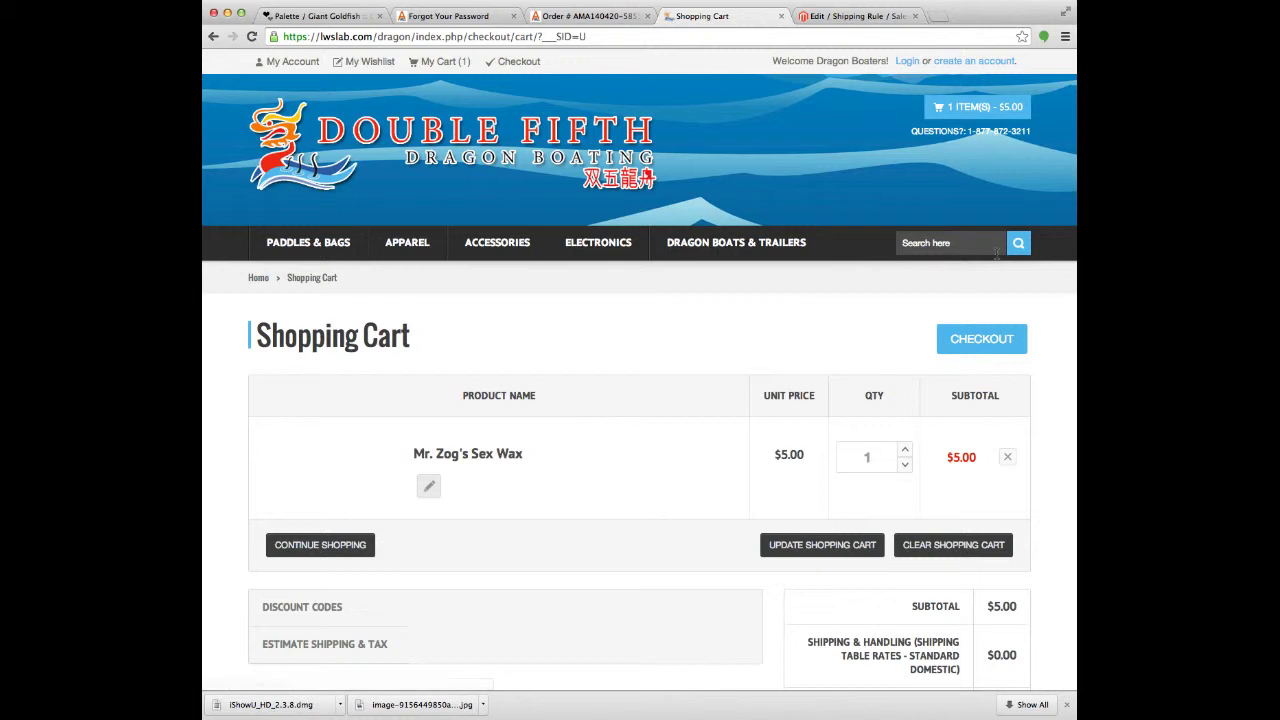
scroll(1030, 300, down, 3)
scroll(1030, 308, down, 5)
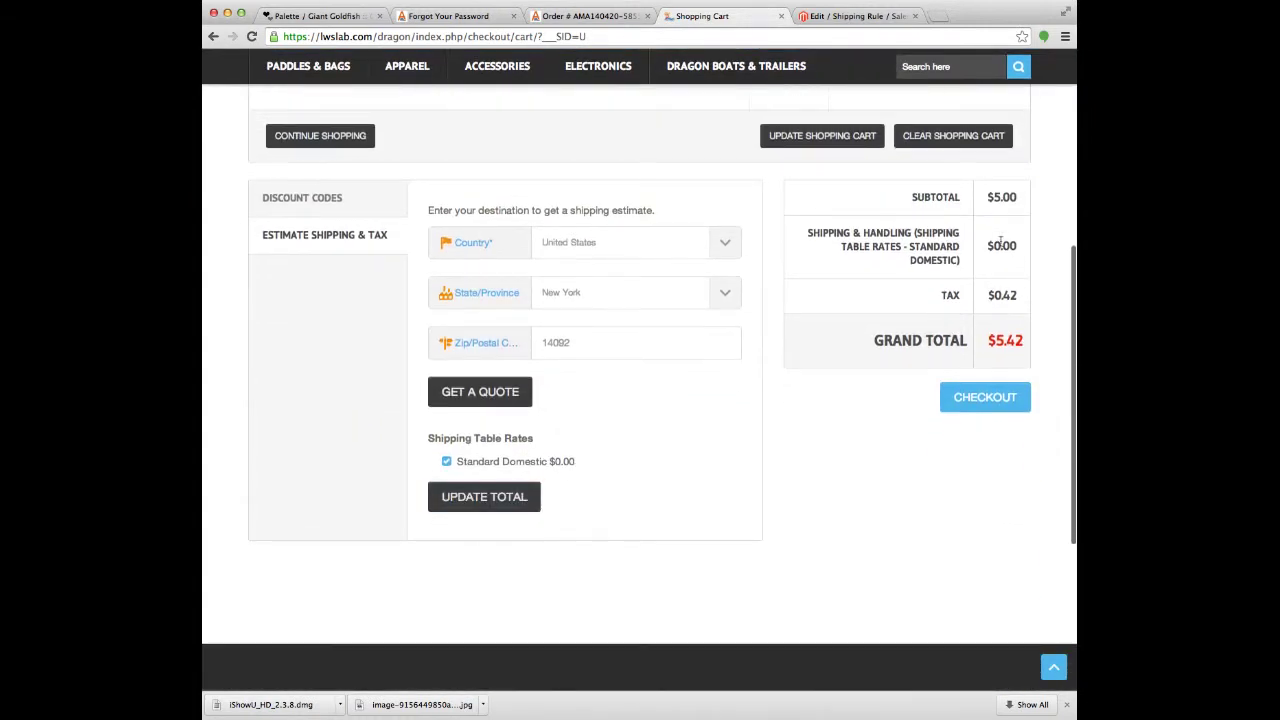
Set the Sex Wax quantity to 4, update the shopping cart, and check the recalculated shipping charge
scroll(1021, 243, up, 5)
click(904, 281)
click(904, 281)
click(904, 281)
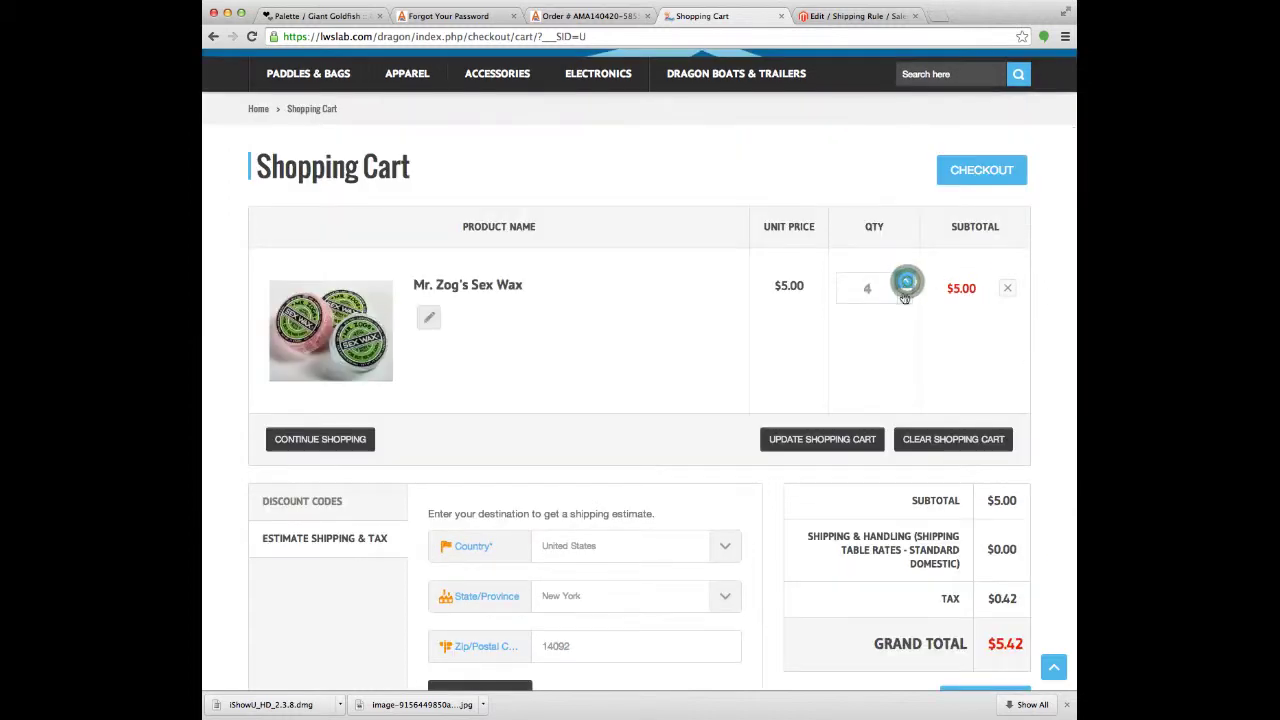
click(847, 442)
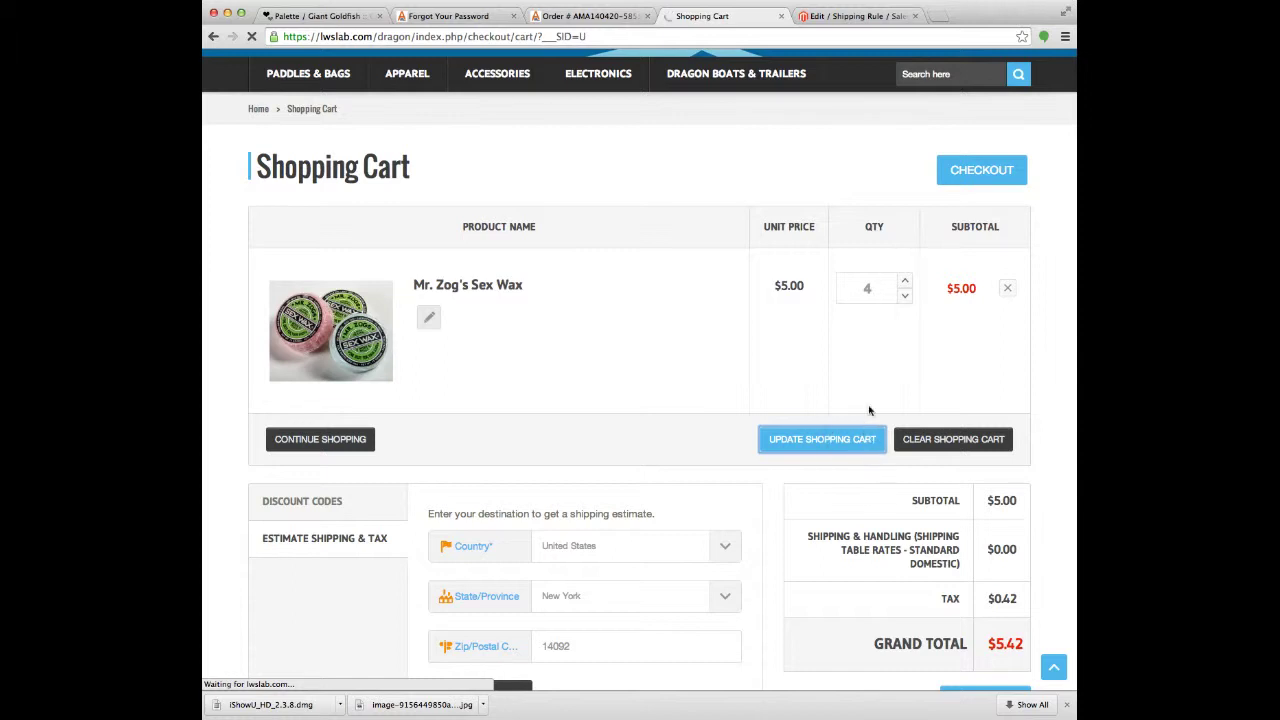
scroll(859, 378, down, 5)
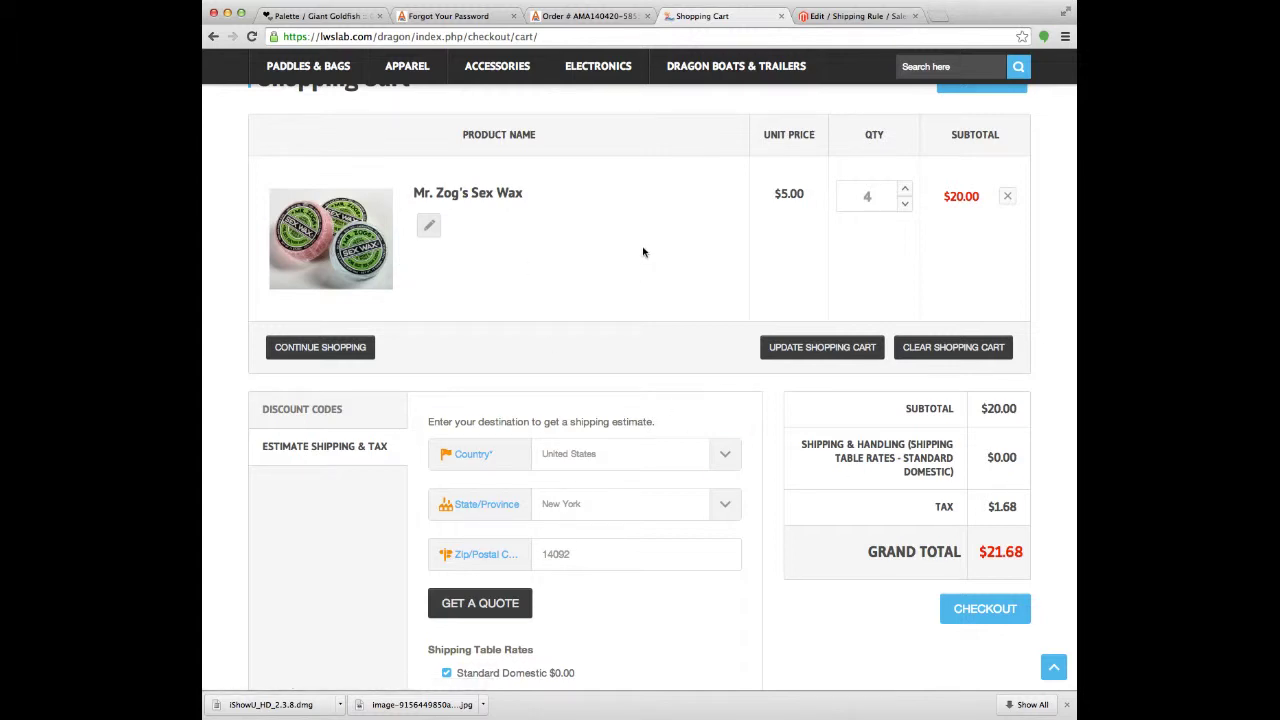
Close the Amasty order page that is open in the browser
scroll(643, 251, up, 5)
mouse_move(421, 251)
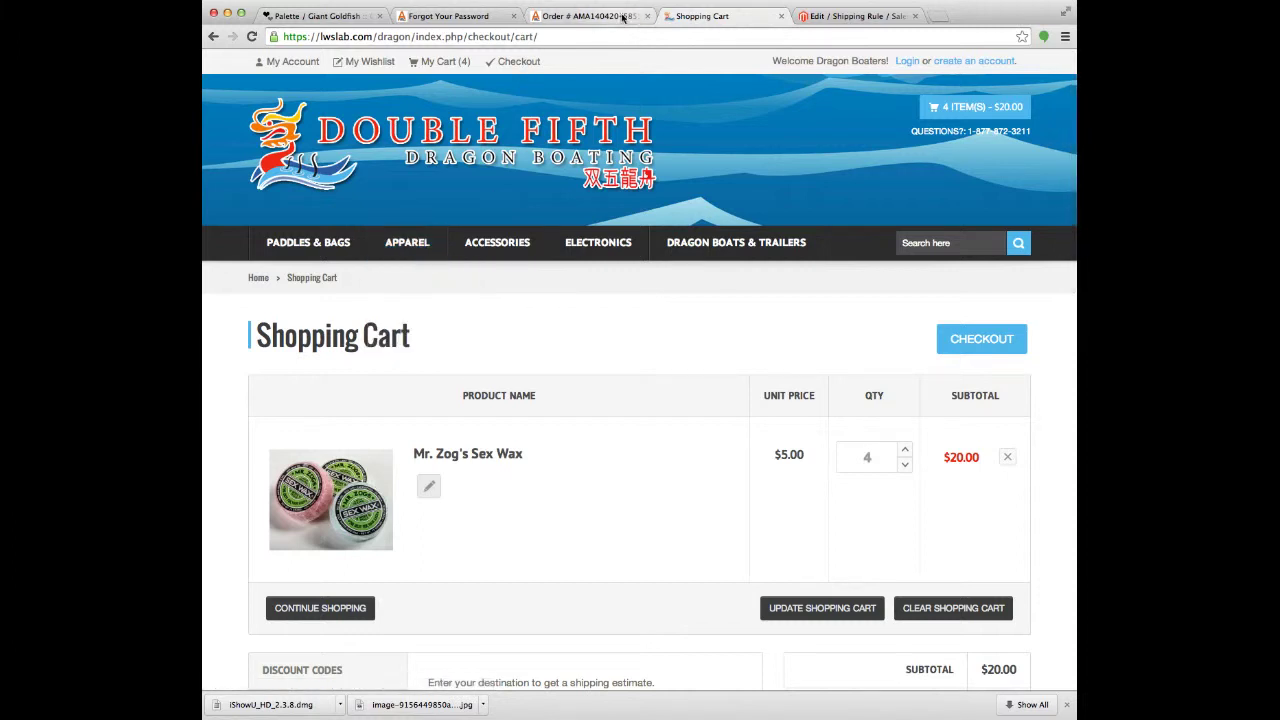
click(592, 17)
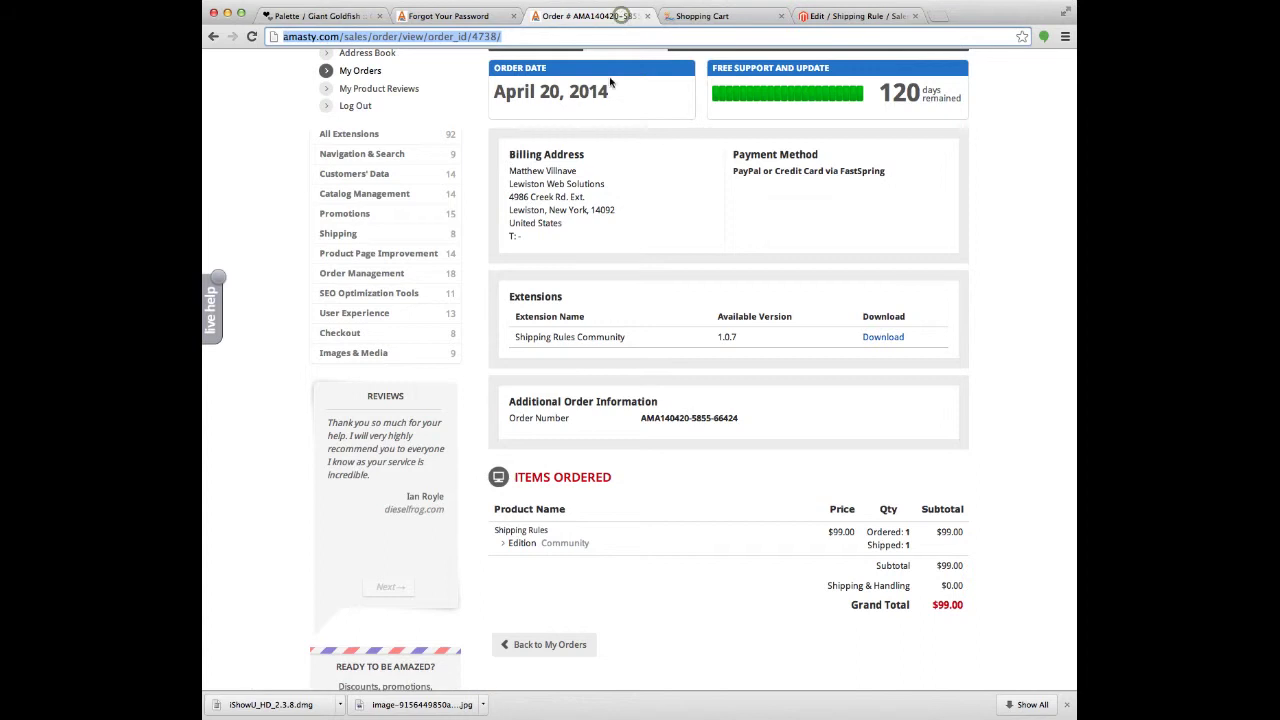
click(647, 16)
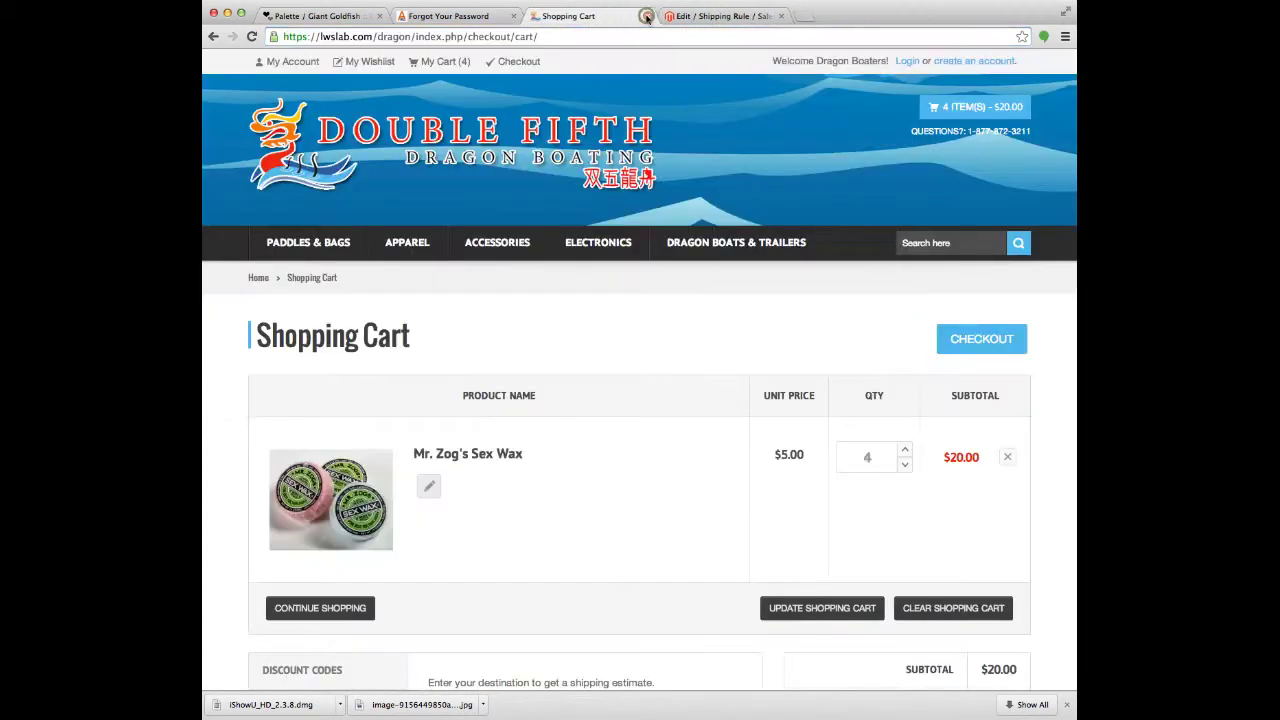
Return to the Magento admin, review the Clothing shipping rule's rates, and open the Shipping Table Rates list
click(703, 17)
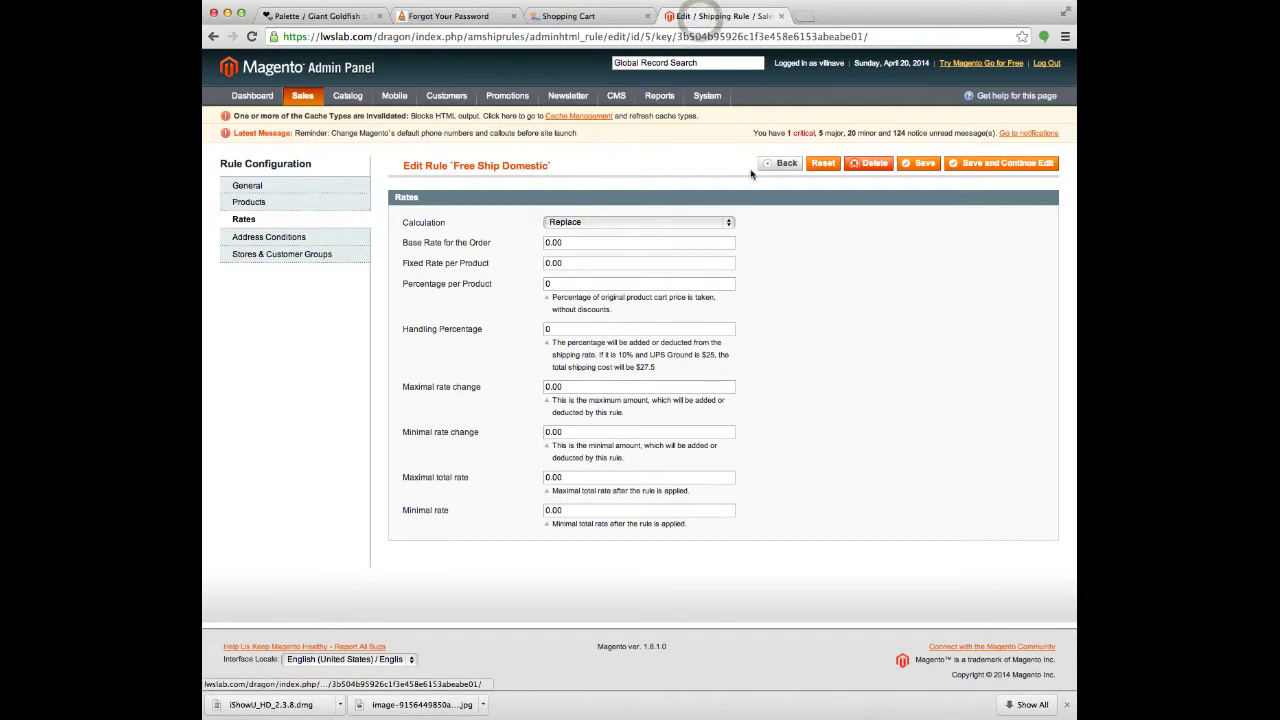
click(785, 164)
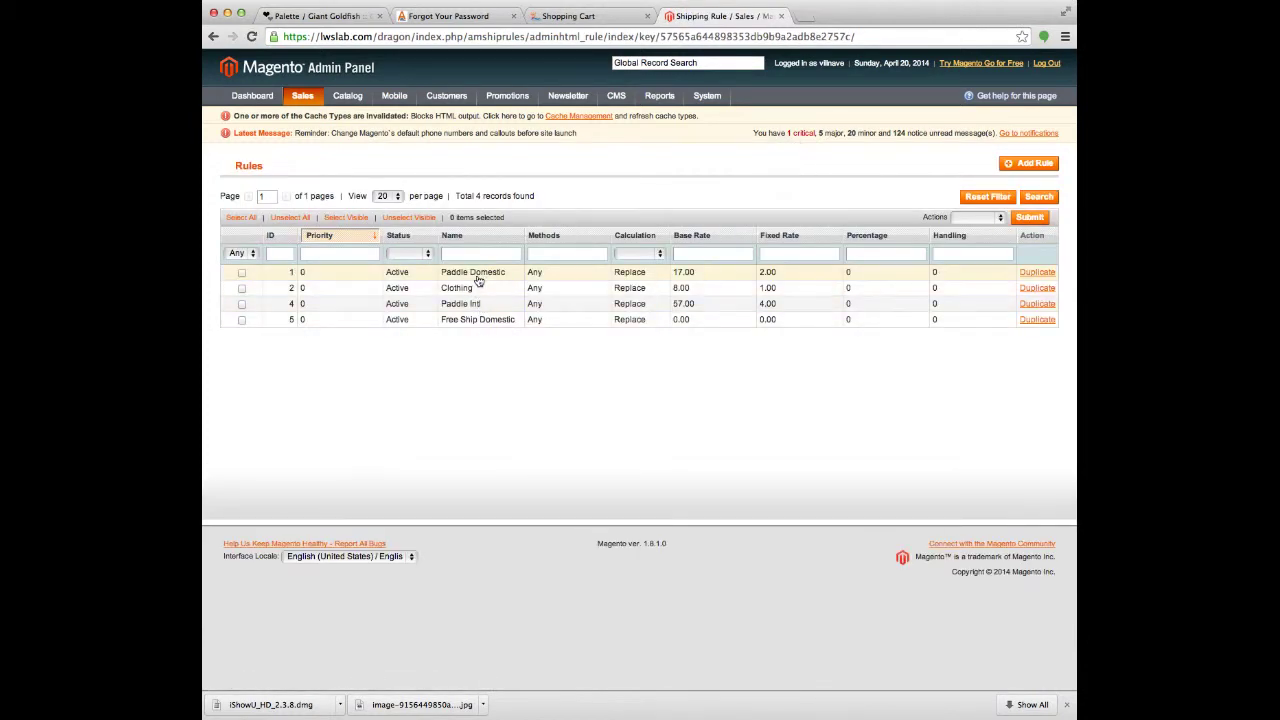
click(470, 288)
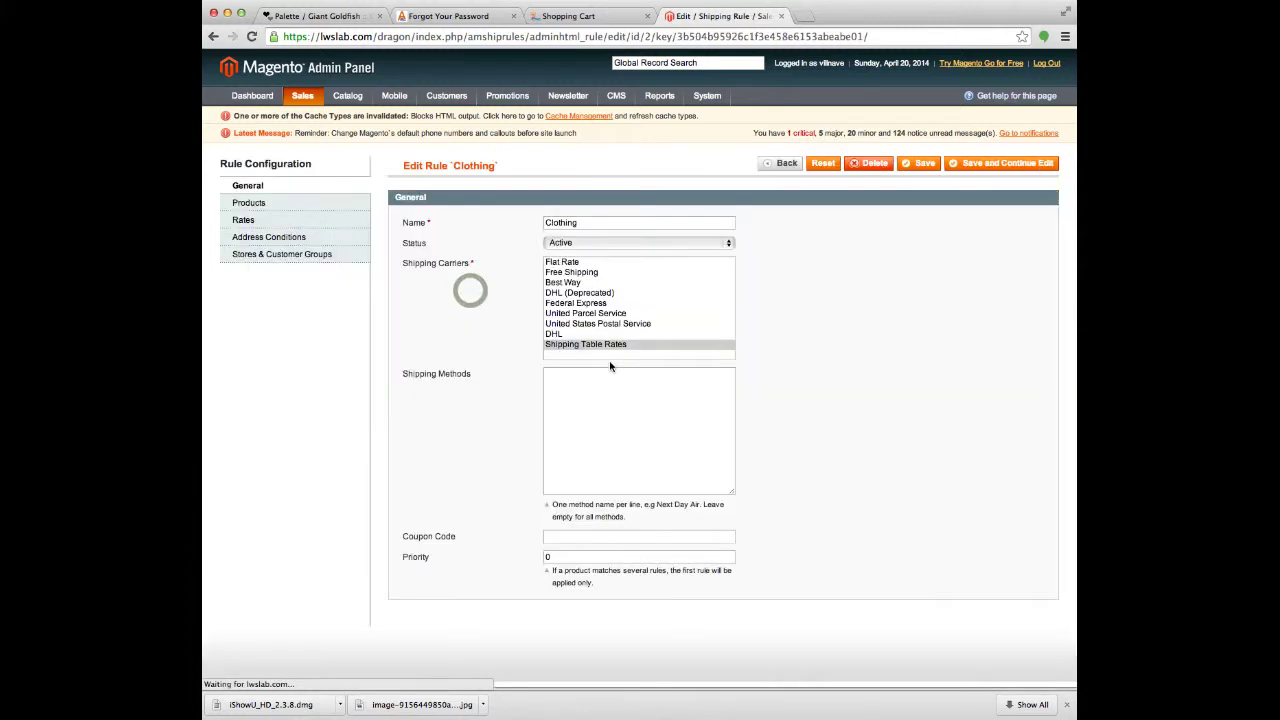
click(248, 219)
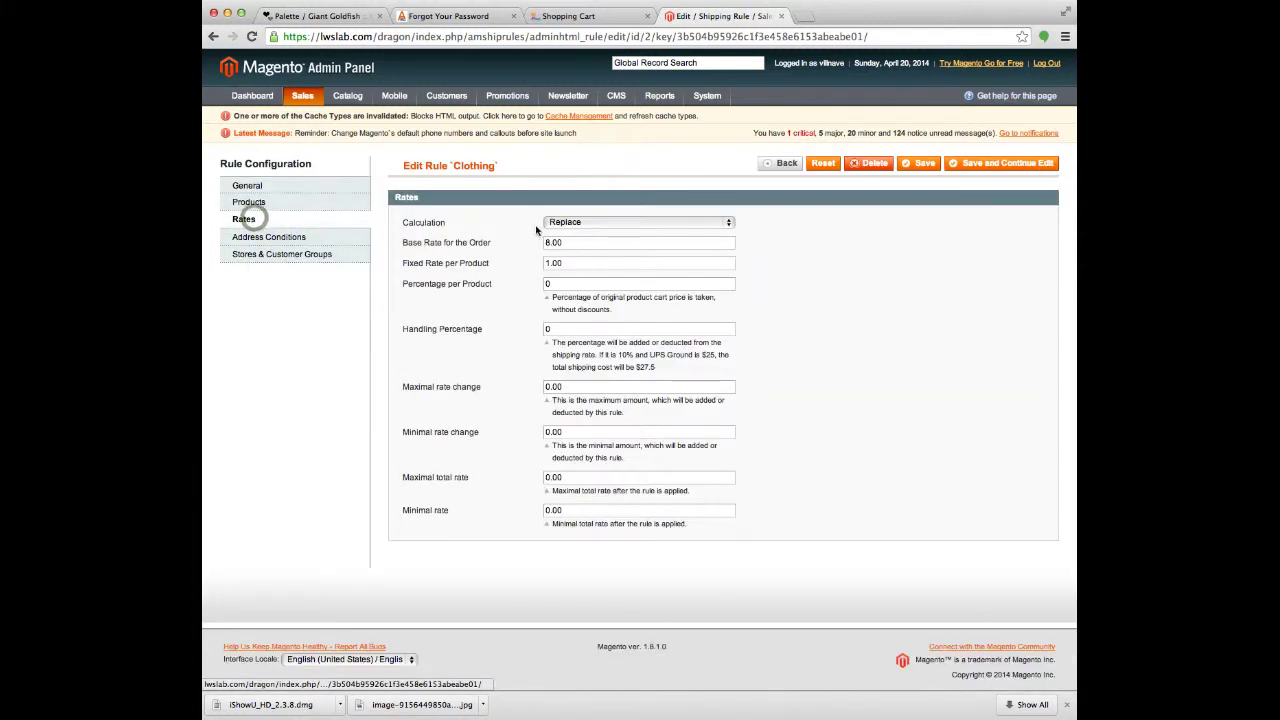
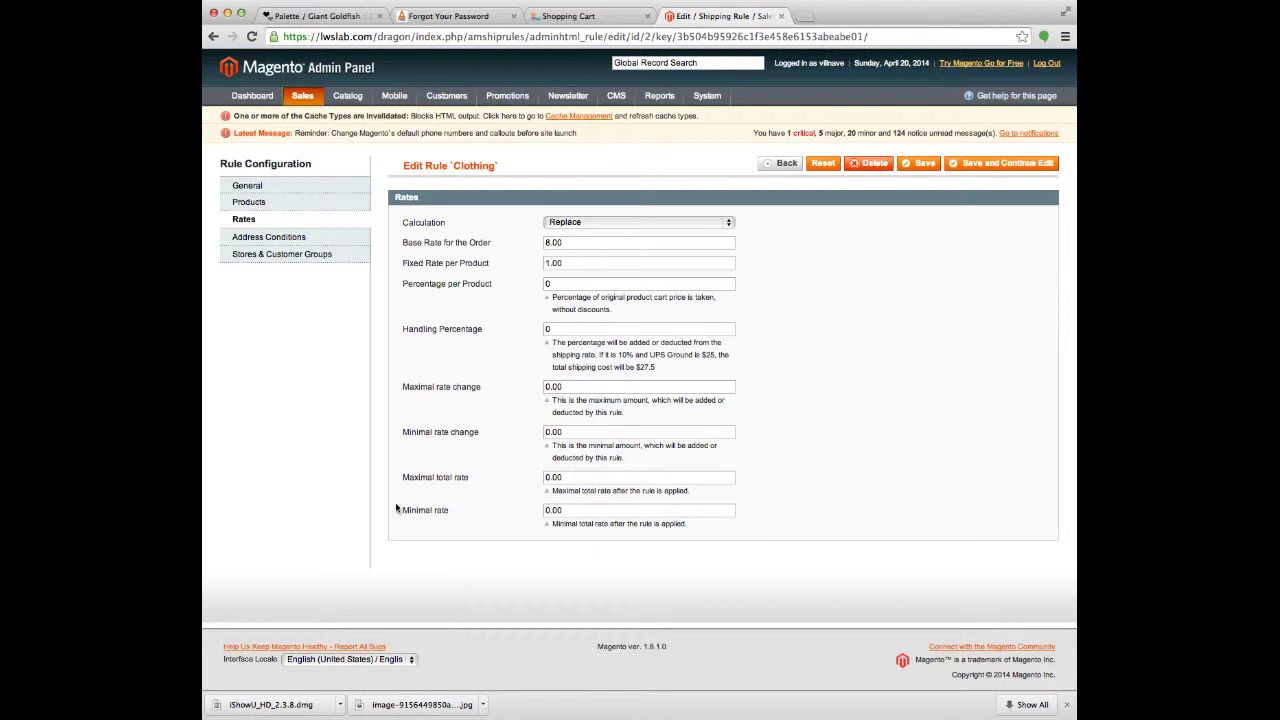
mouse_move(303, 98)
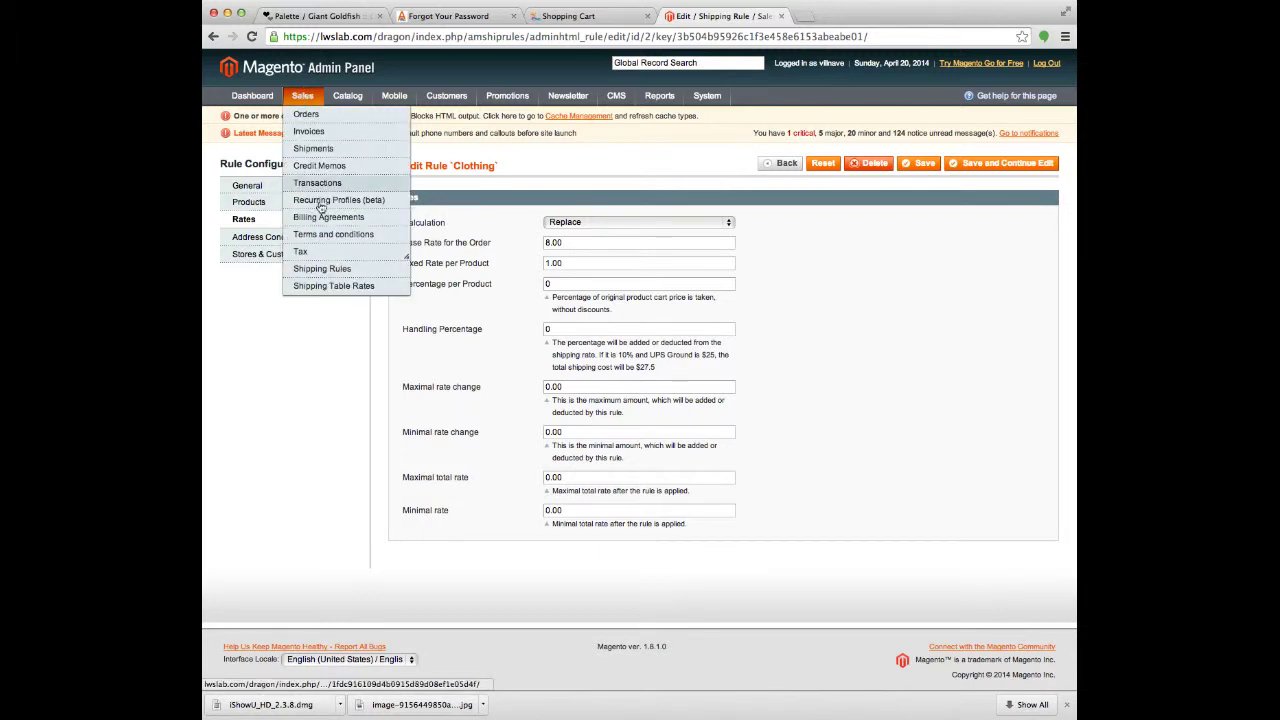
click(358, 287)
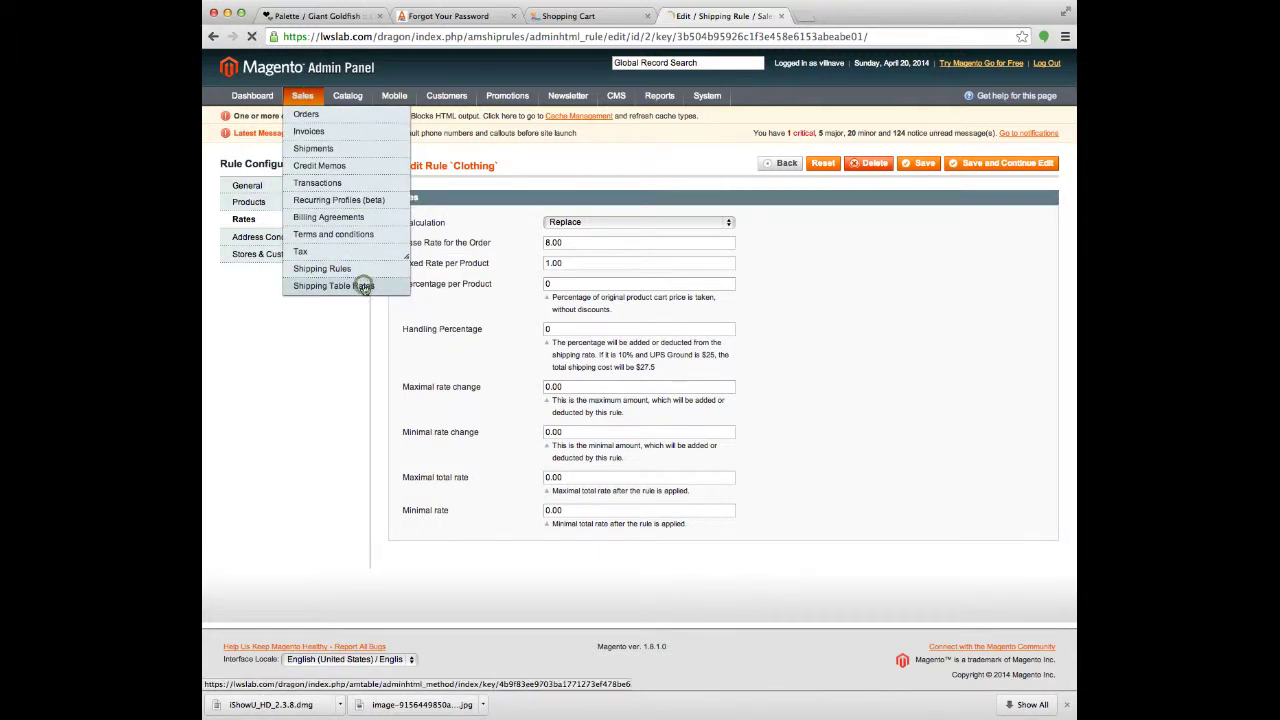
Switch to the storefront cart and open the Paddle Bags category under Paddles & Bags
click(607, 16)
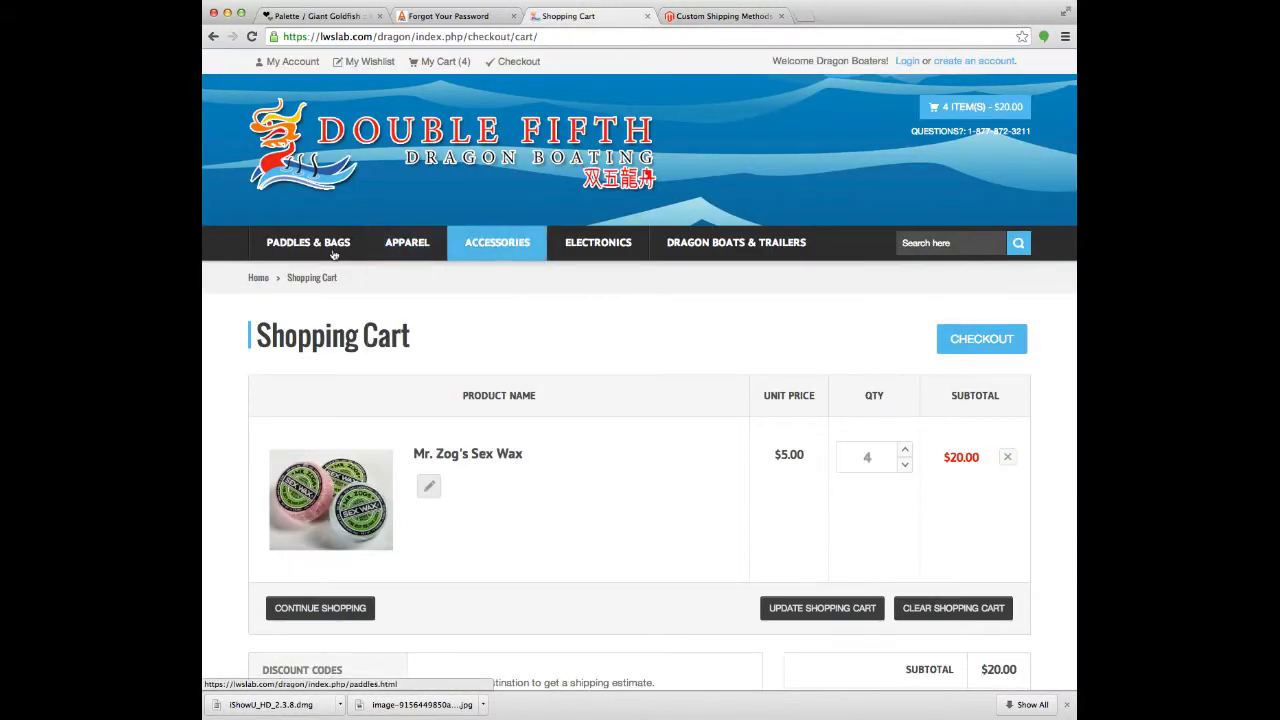
mouse_move(308, 242)
click(317, 384)
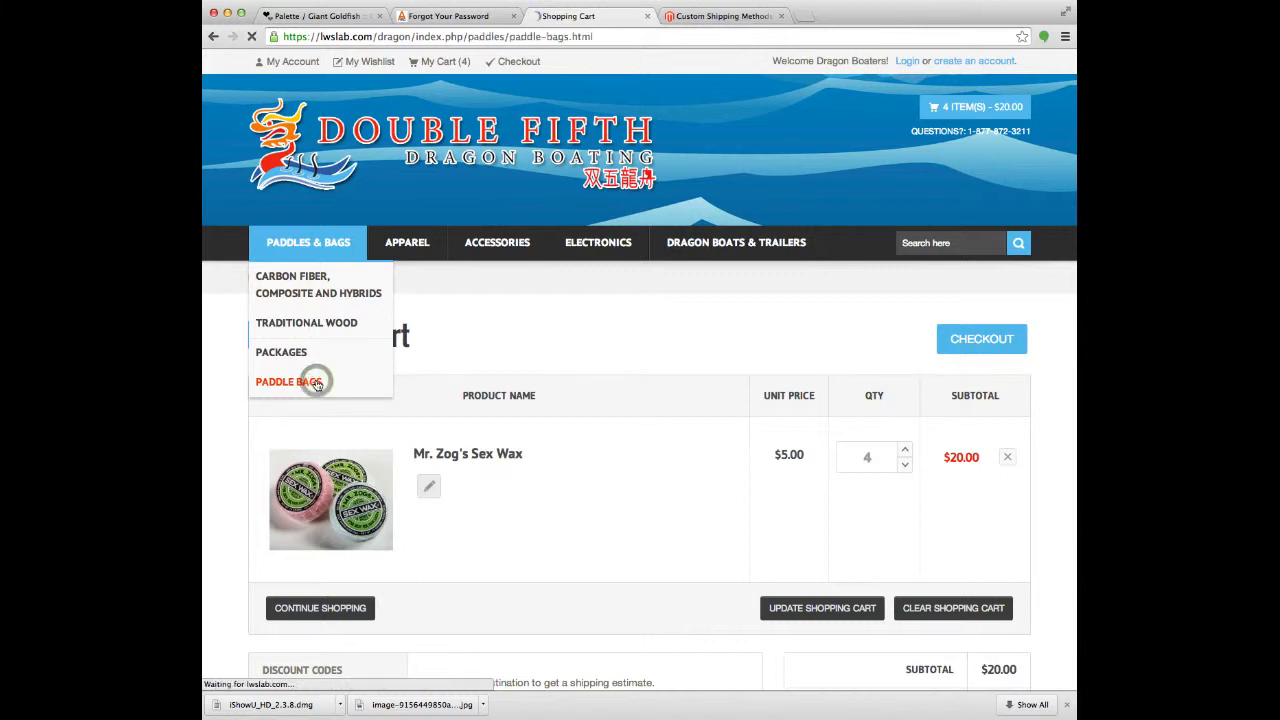
scroll(695, 457, down, 3)
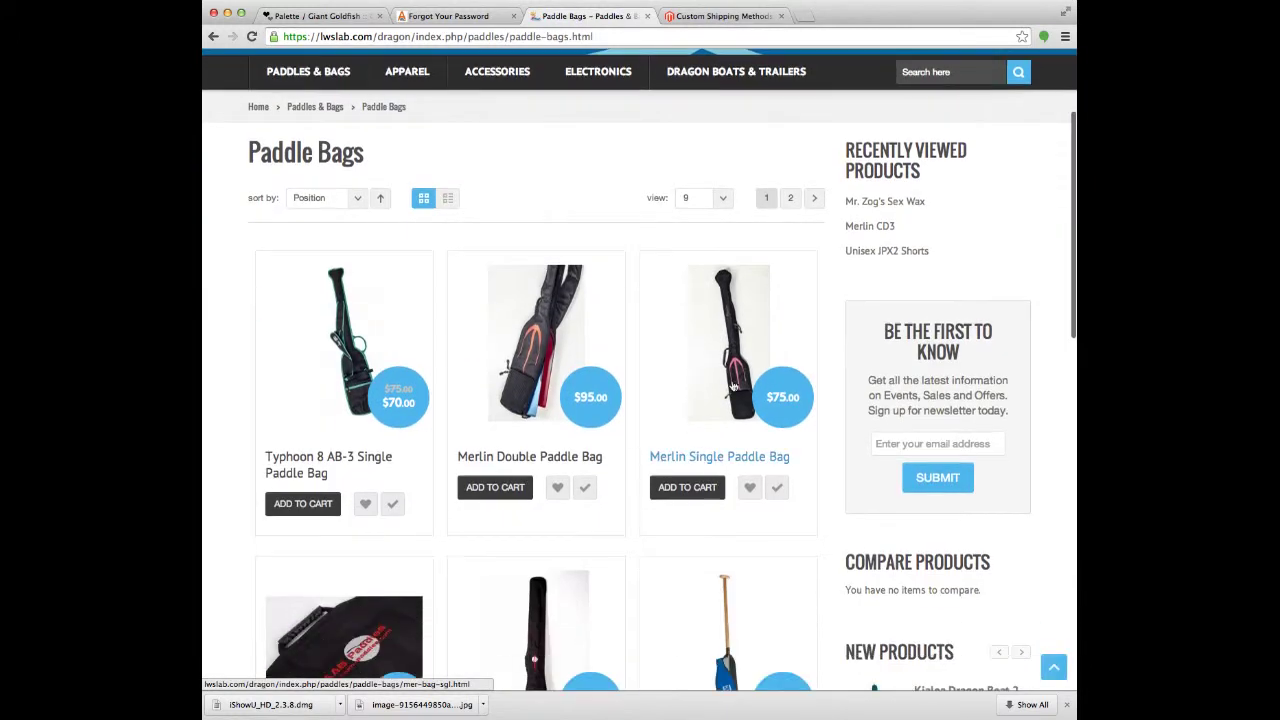
Open the Merlin Single Paddle Bag and add one in size Medium (45-49 inch paddles) to the cart
click(708, 492)
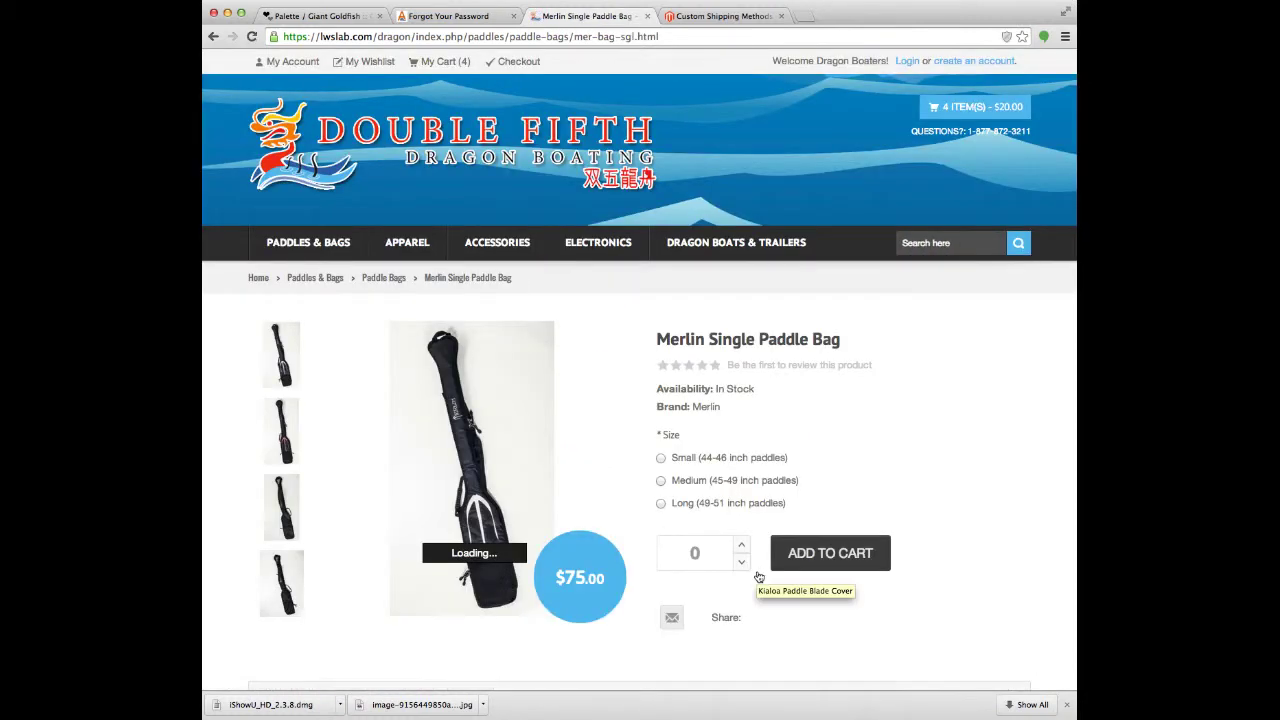
click(661, 481)
click(741, 542)
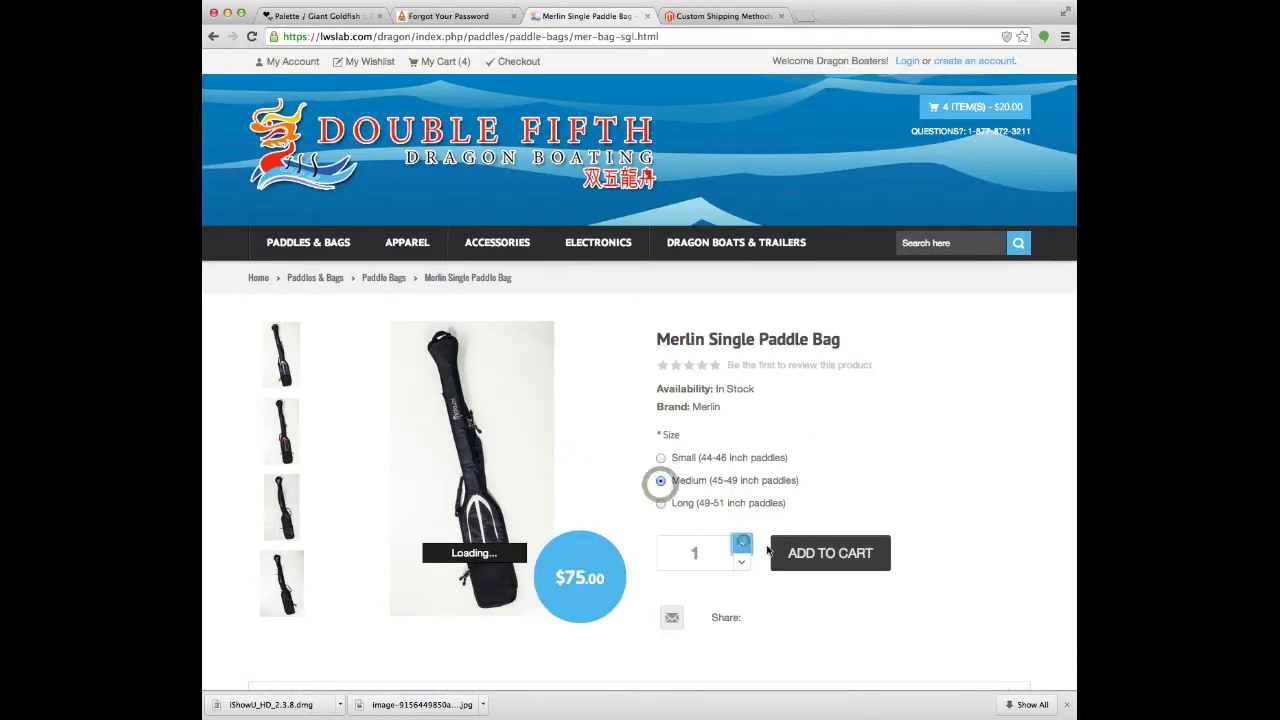
click(826, 543)
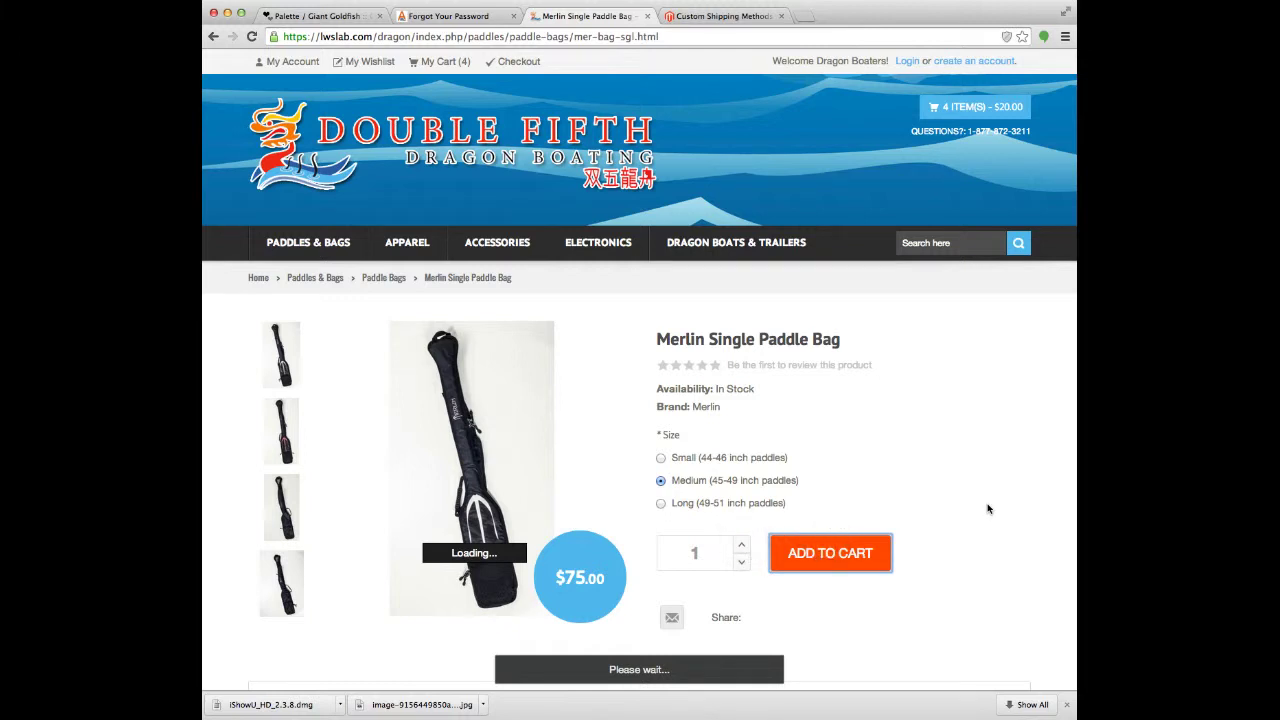
Open the shopping cart and examine the shipping charge for the Sex Wax and Merlin Single Paddle Bag together
mouse_move(980, 112)
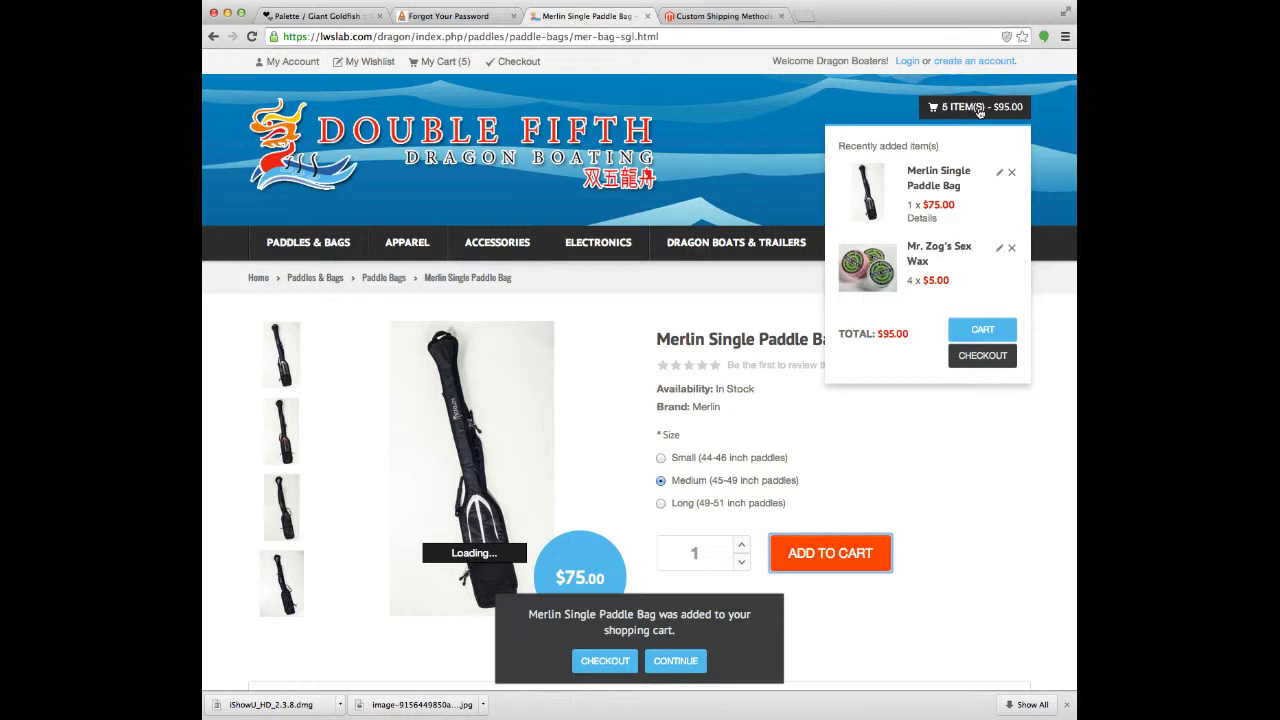
click(999, 331)
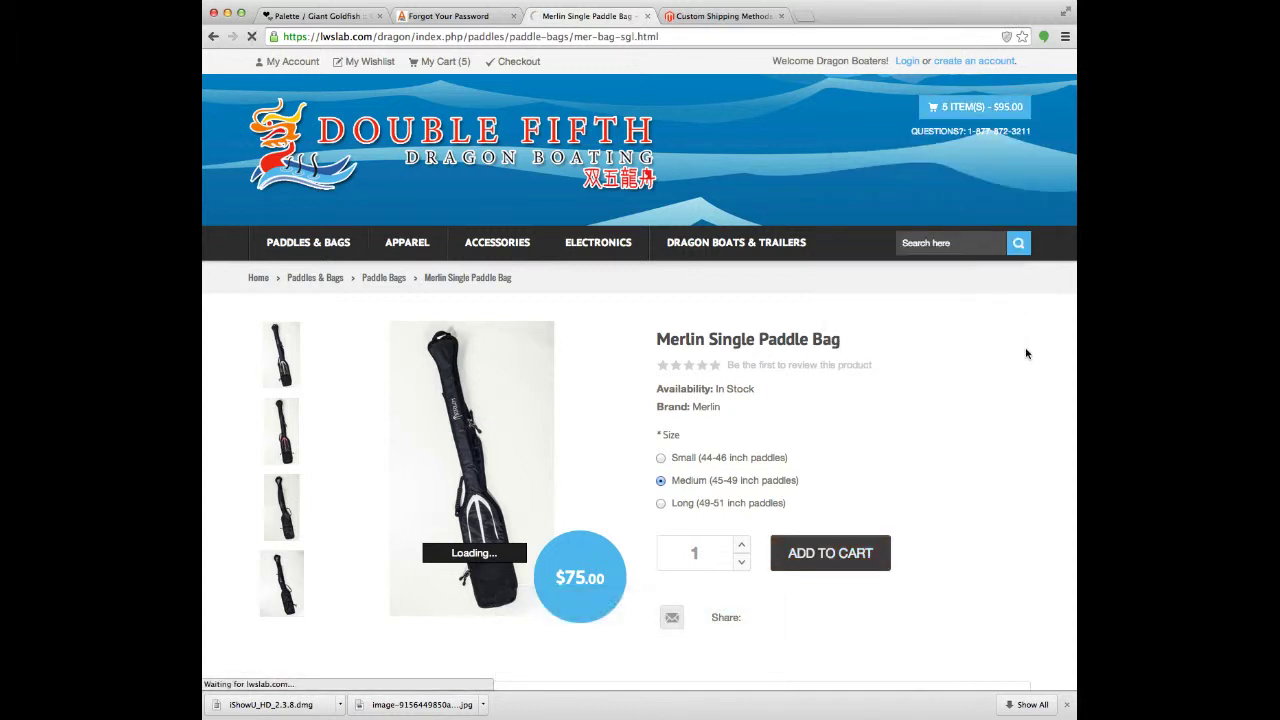
scroll(1008, 363, down, 5)
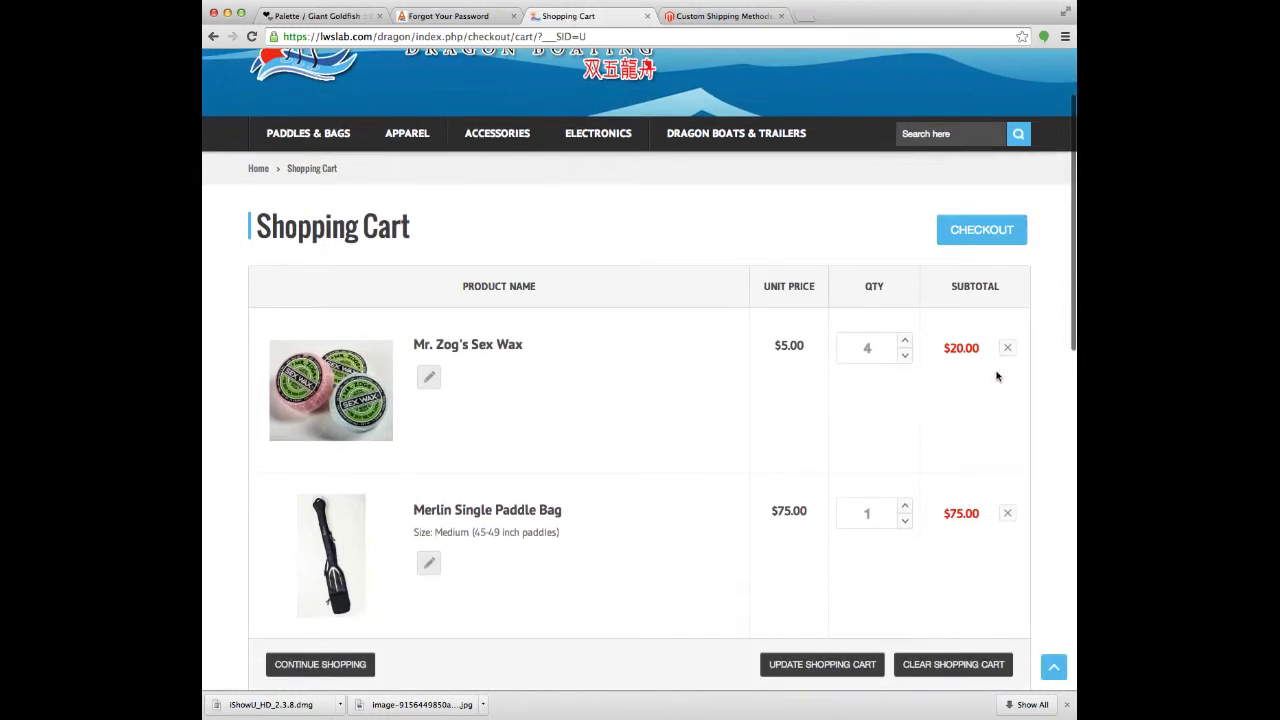
scroll(996, 376, down, 1)
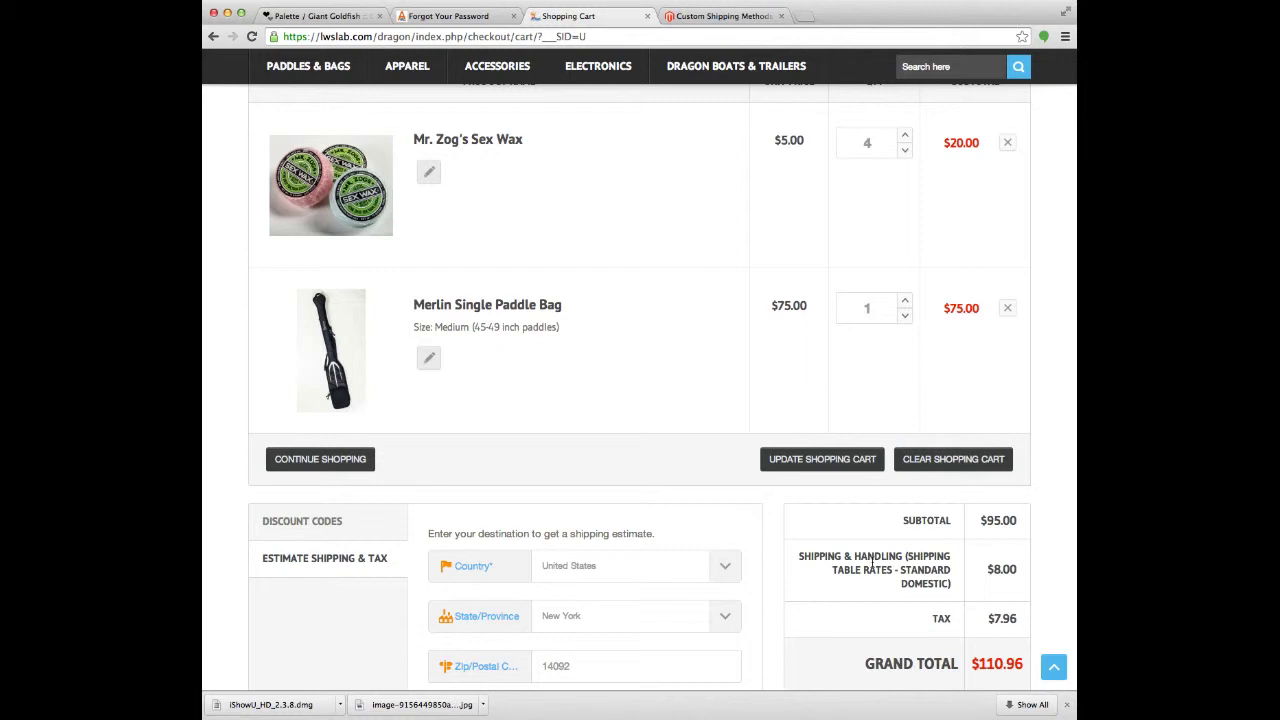
drag(988, 568, 1018, 568)
scroll(1018, 568, down, 2)
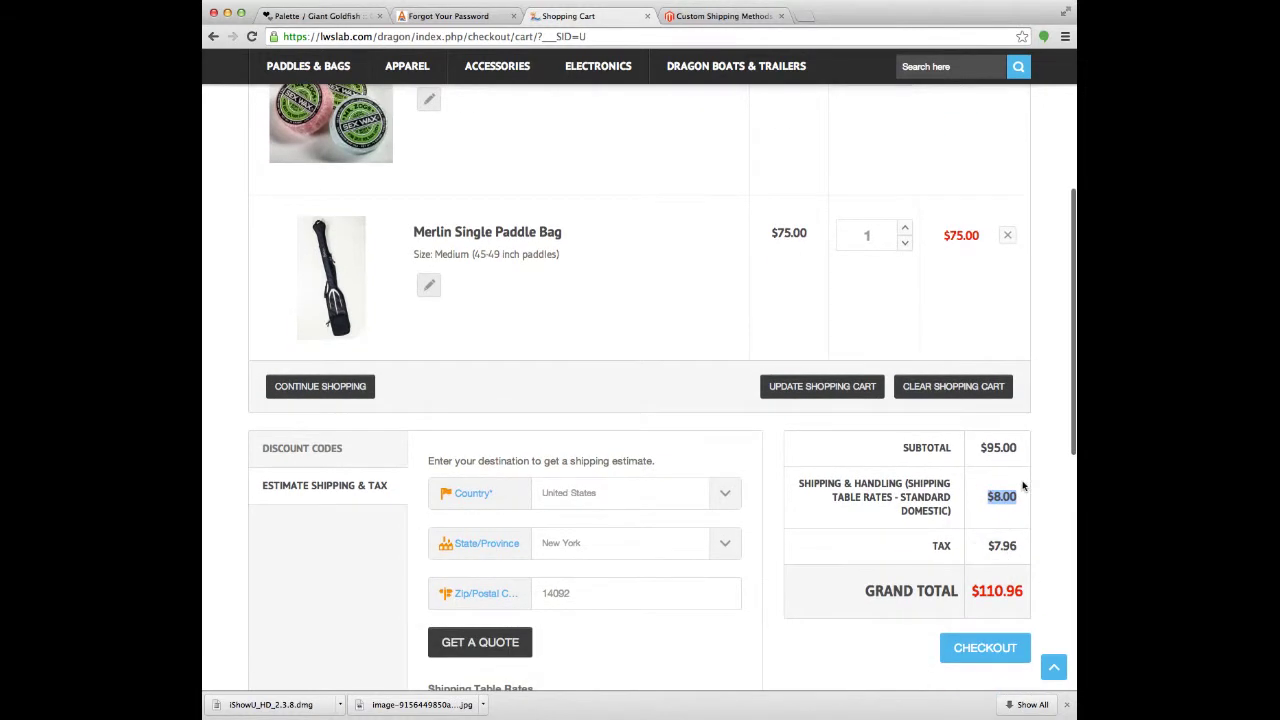
scroll(993, 490, up, 3)
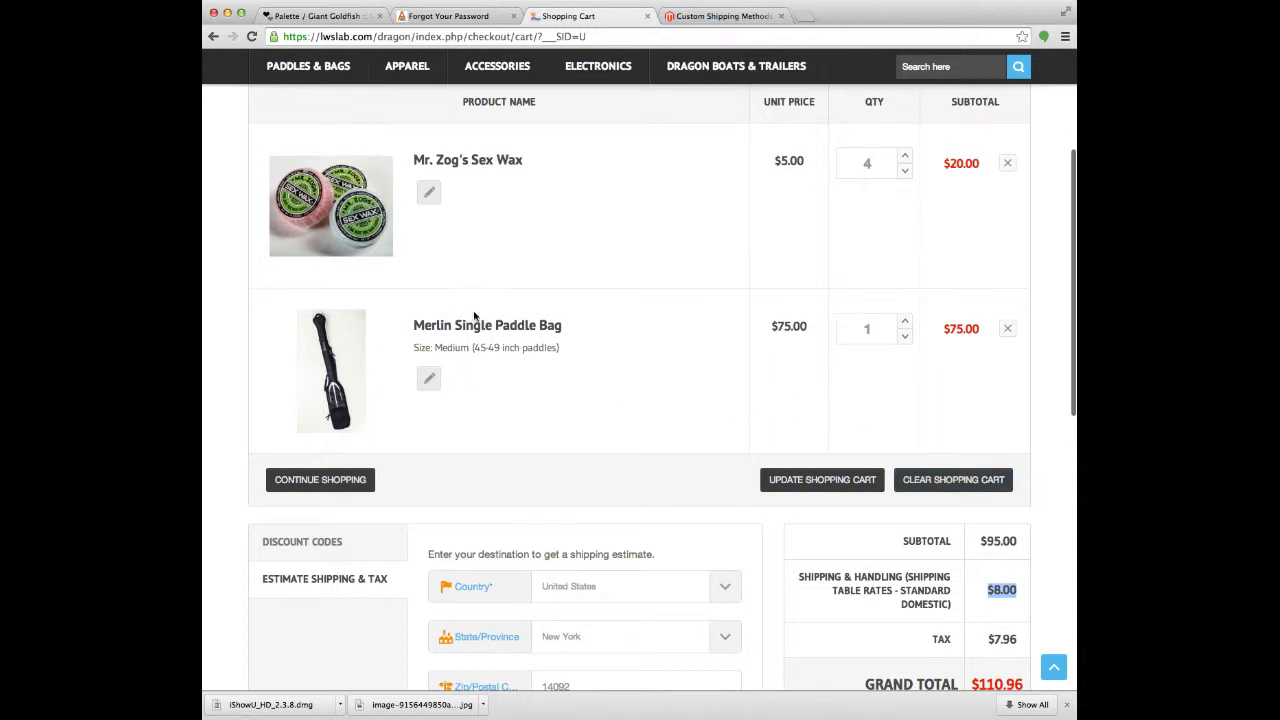
scroll(762, 437, down, 5)
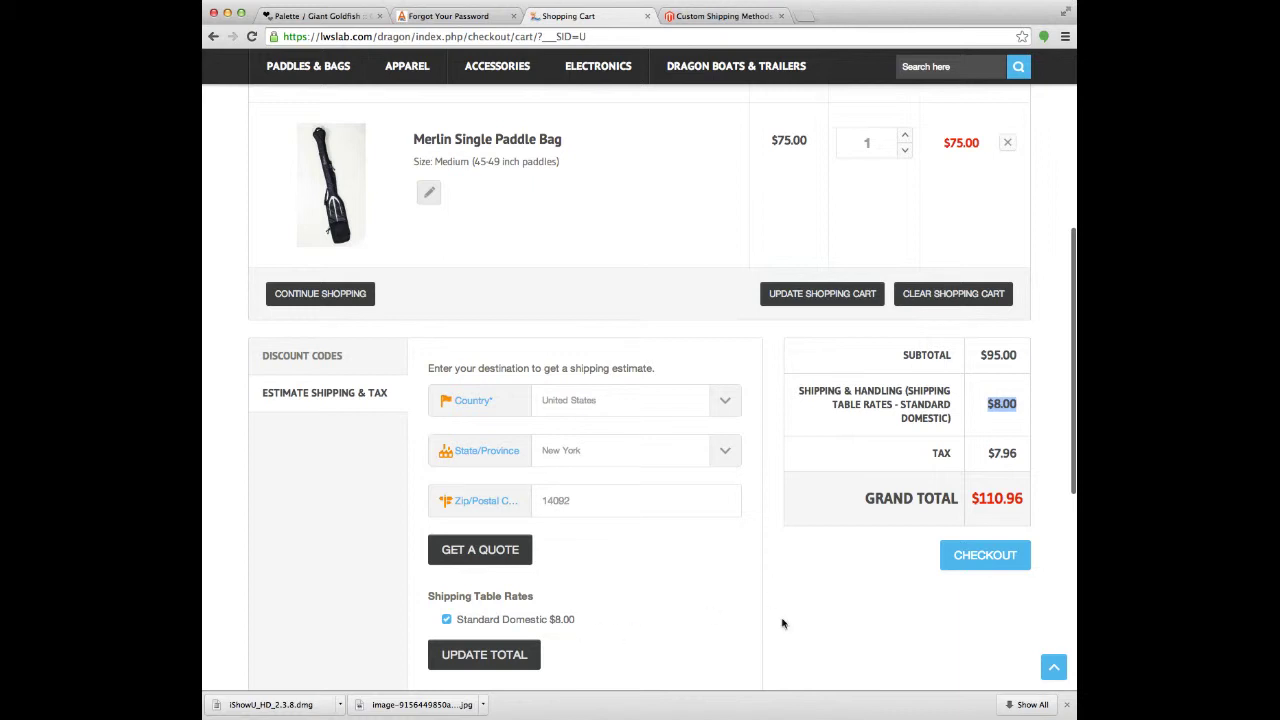
Set the Merlin Single Paddle Bag quantity to 2, update the shopping cart, and check the recalculated shipping charge
click(904, 134)
click(822, 293)
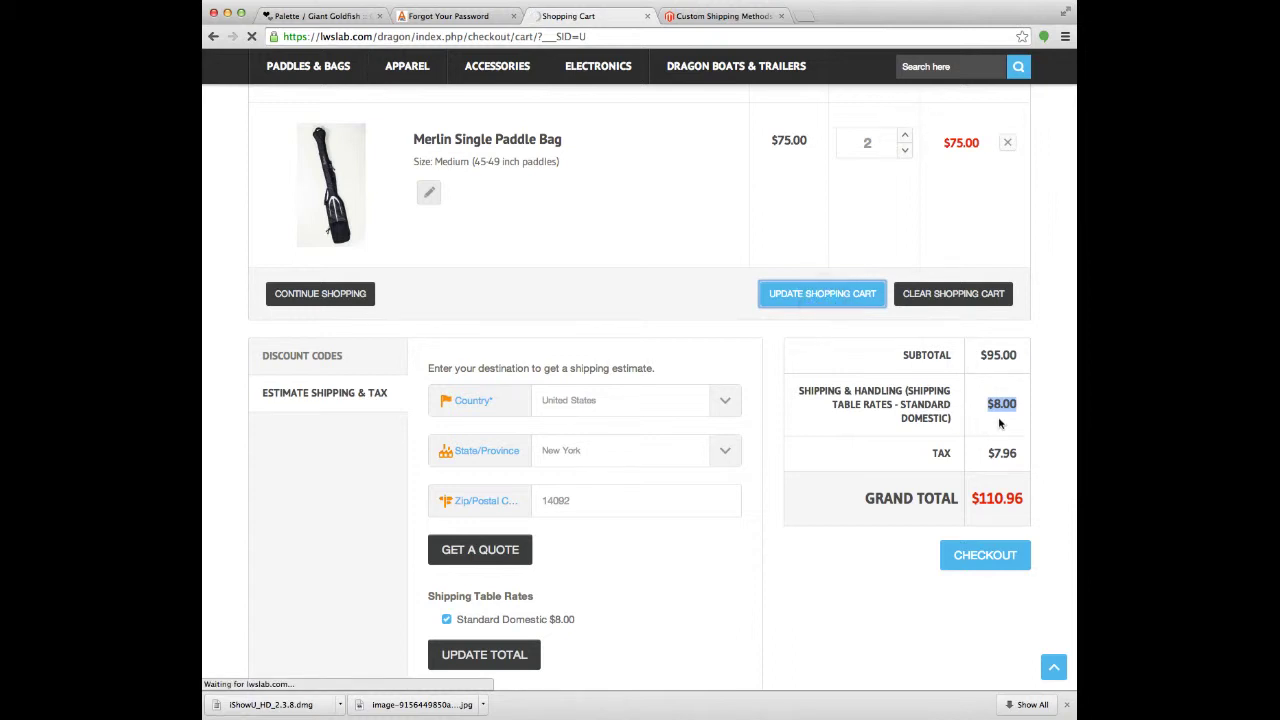
scroll(998, 423, down, 5)
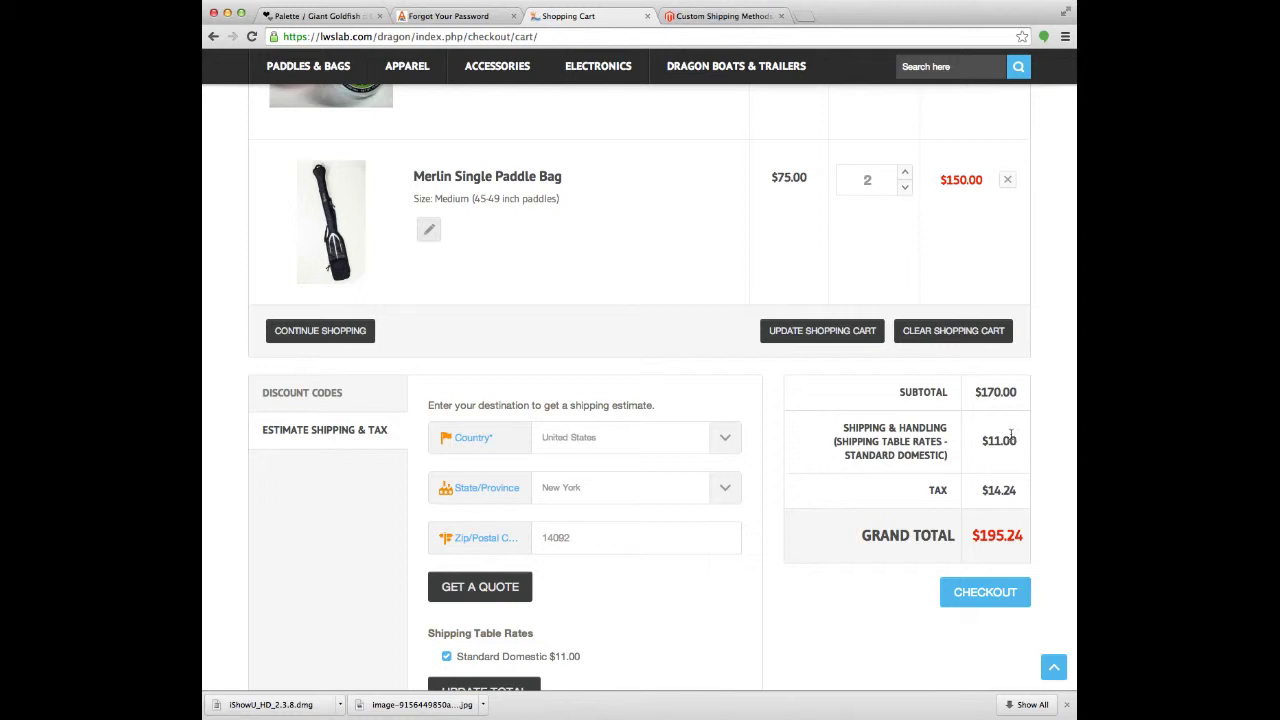
scroll(917, 451, up, 5)
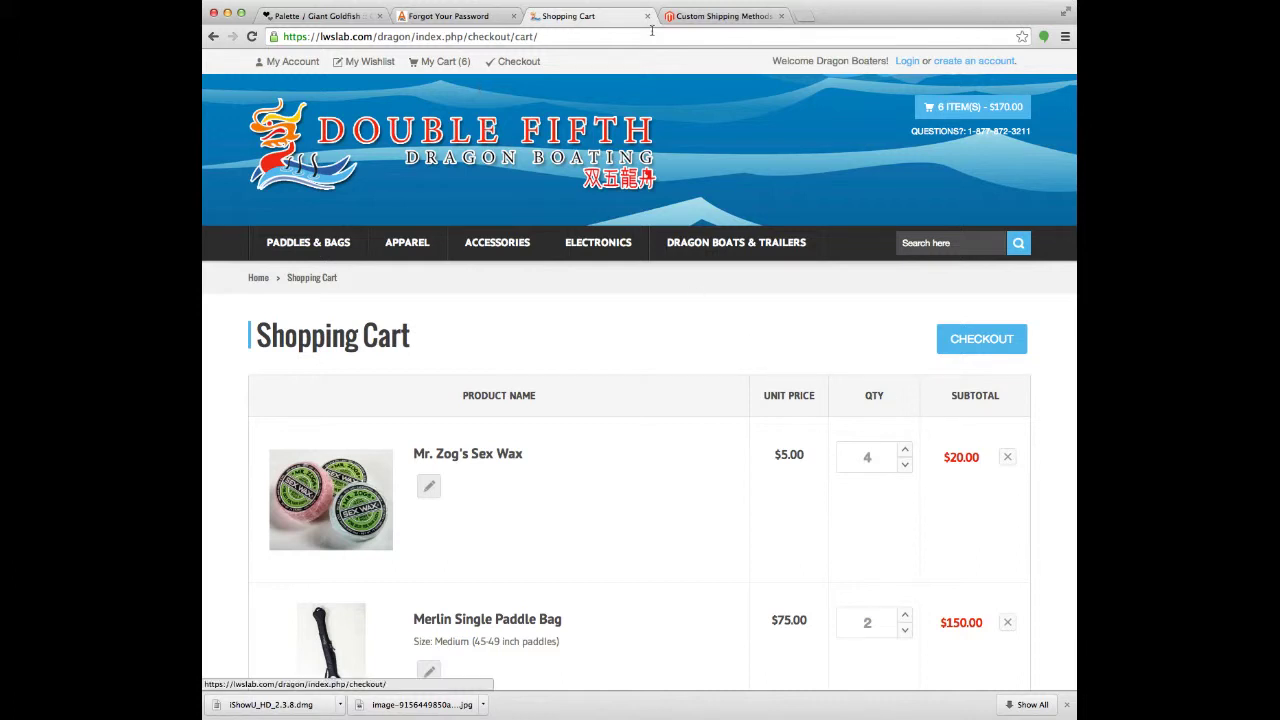
Switch to the Magento admin, go to the sales Orders list, and open the pending order from Mar 13, 2014
click(725, 16)
mouse_move(347, 96)
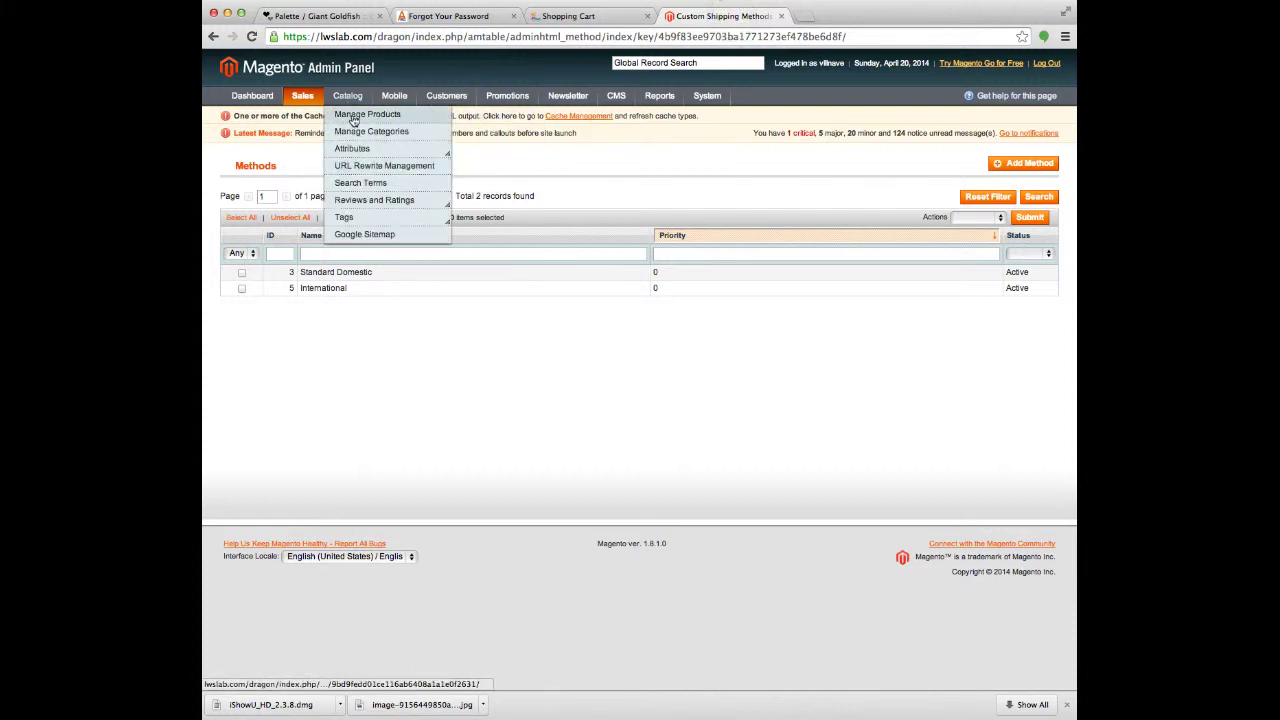
mouse_move(302, 96)
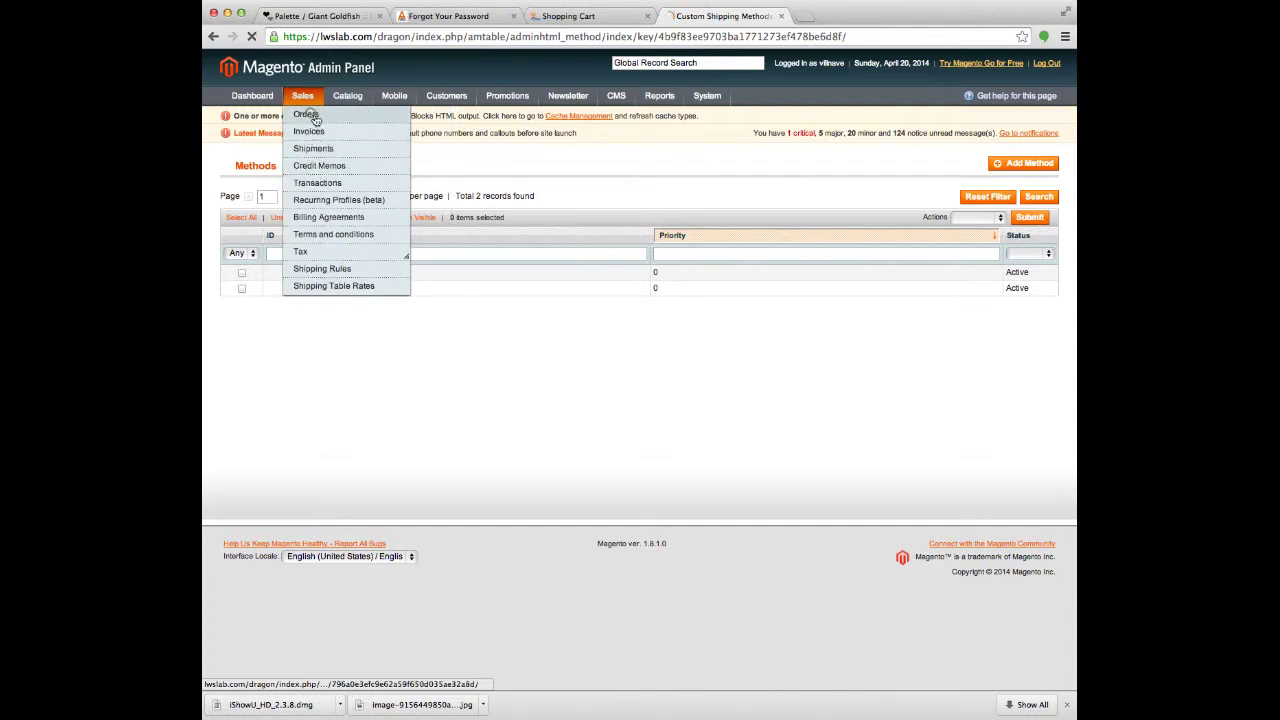
click(306, 113)
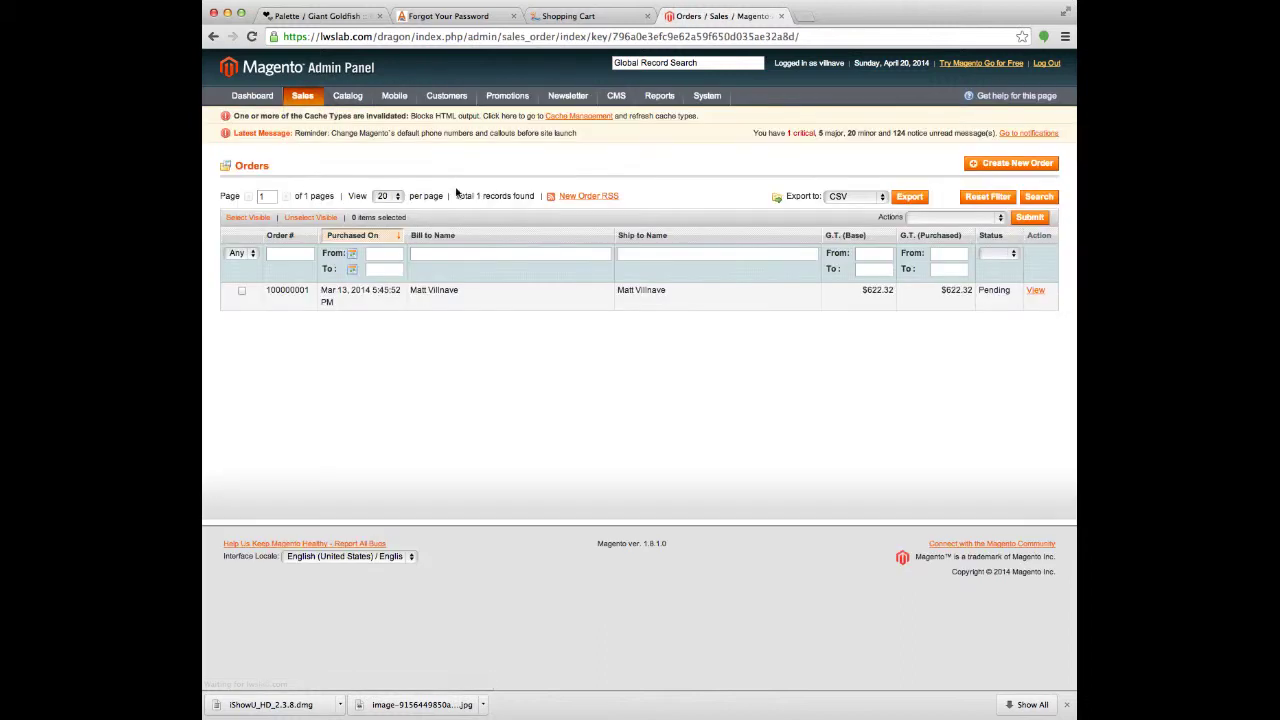
click(437, 295)
Examine the order's addresses, the ordered paddles with their chosen options, and the order totals
scroll(673, 318, down, 5)
scroll(673, 318, down, 1)
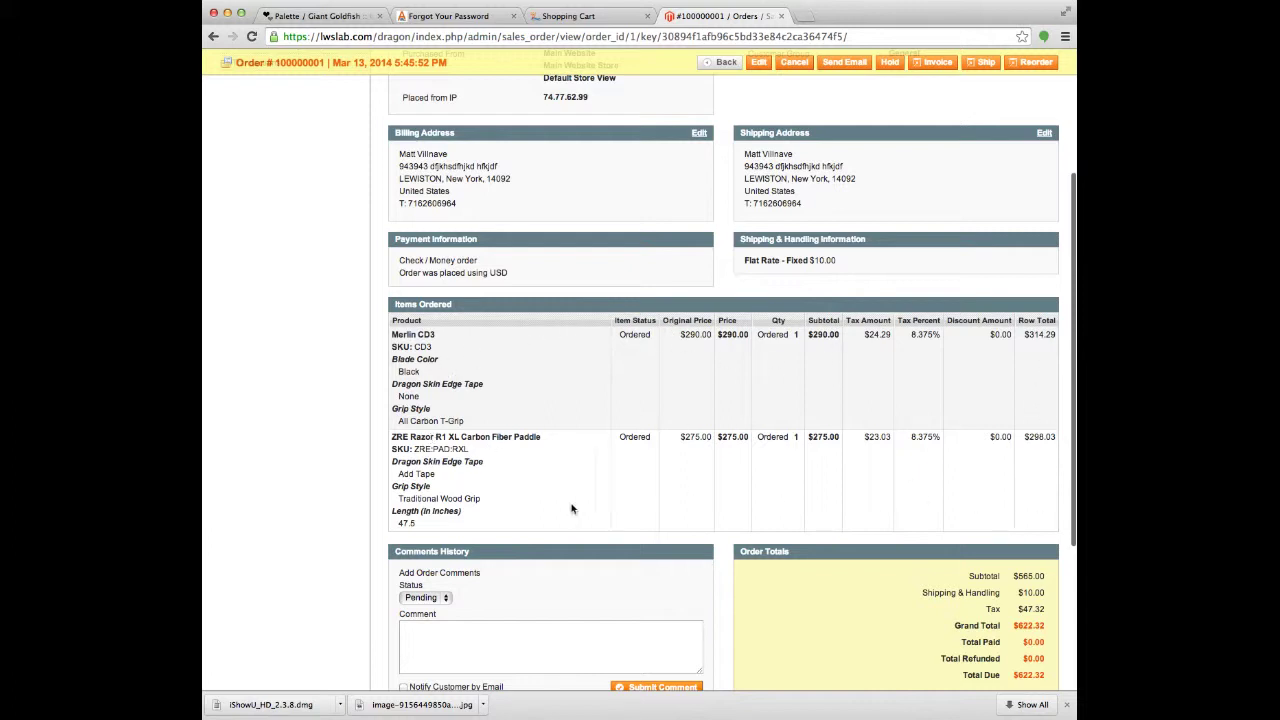
drag(431, 527, 521, 467)
scroll(518, 465, down, 2)
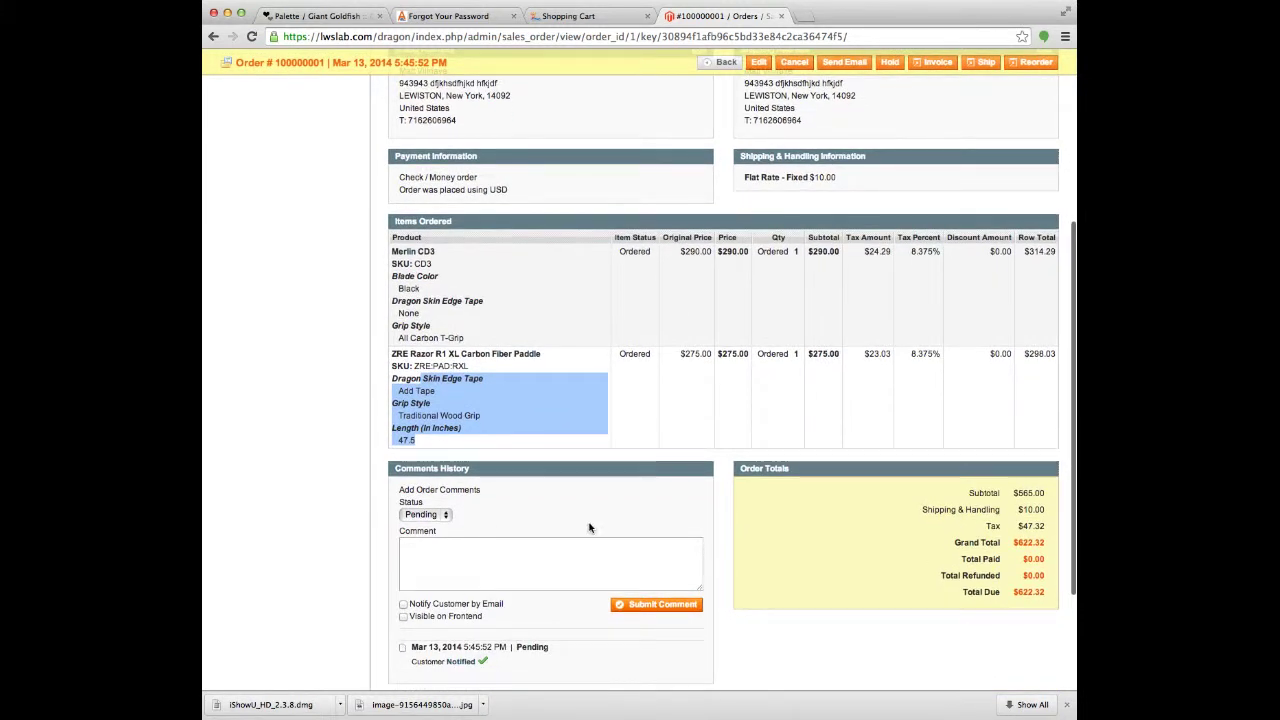
scroll(592, 528, up, 7)
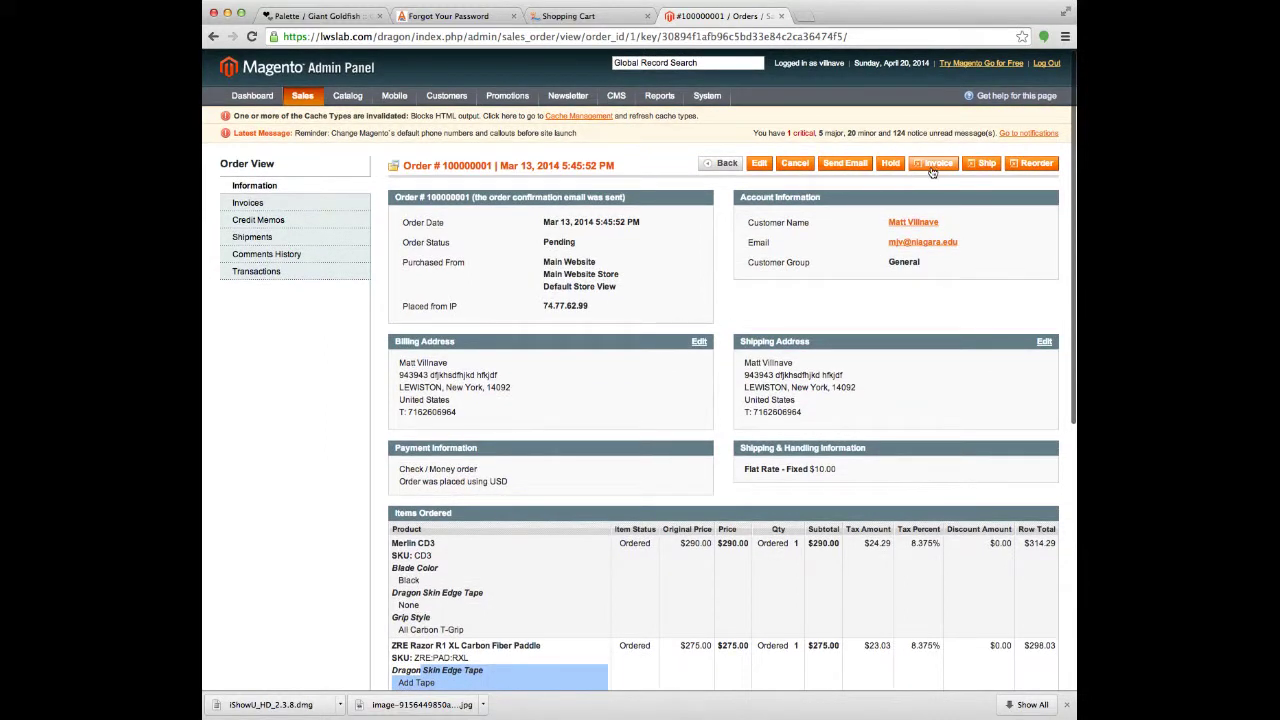
Start a new shipment for the order and look over its shipping information, tracking number option, and items to ship
click(988, 165)
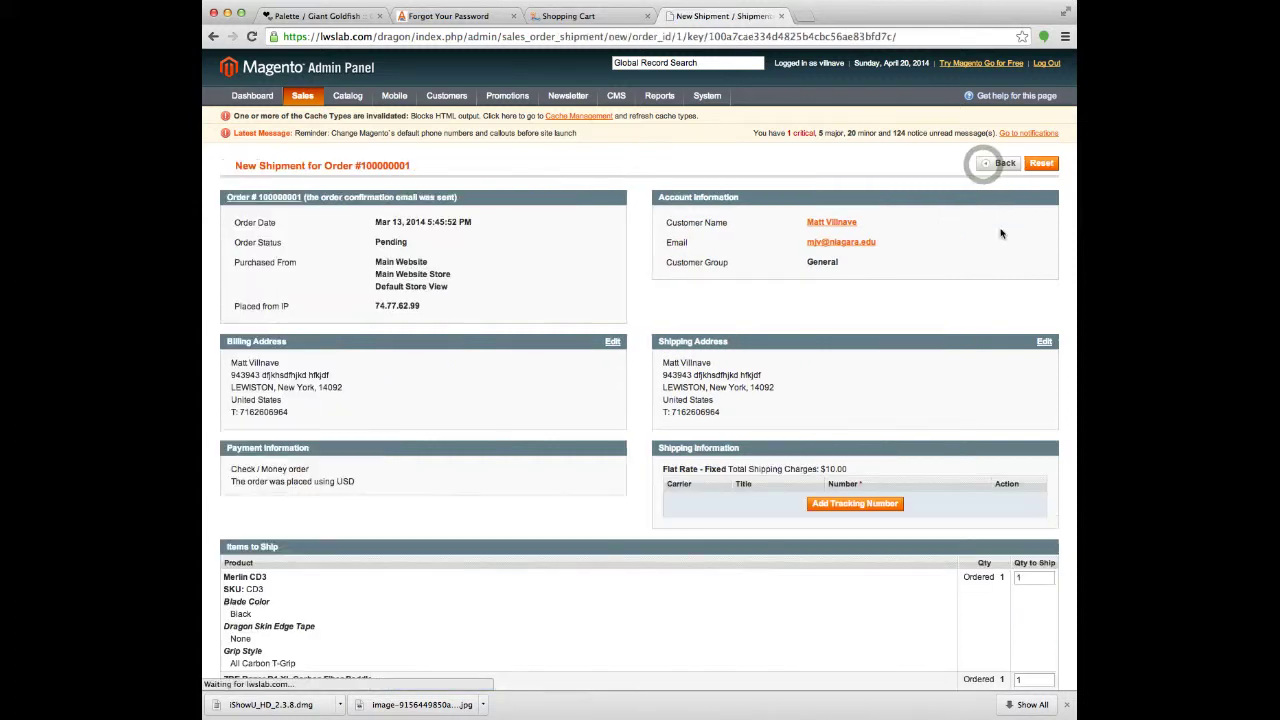
scroll(868, 395, down, 2)
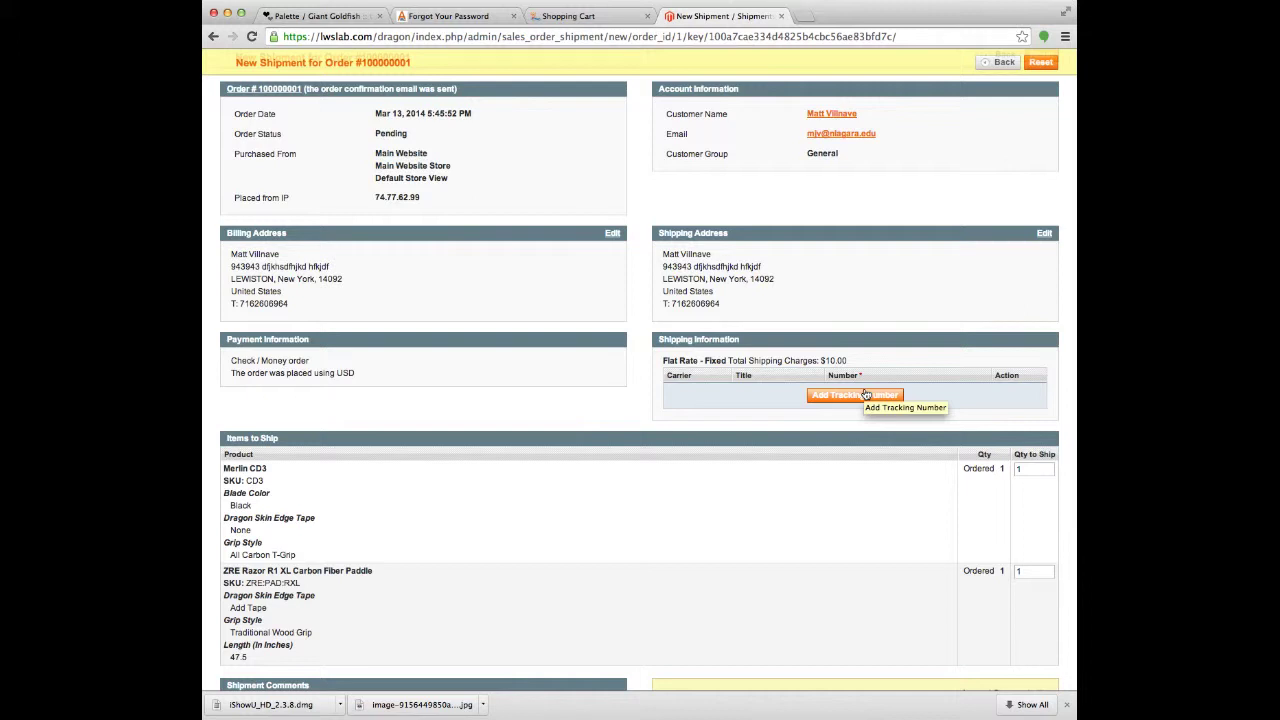
scroll(865, 395, up, 2)
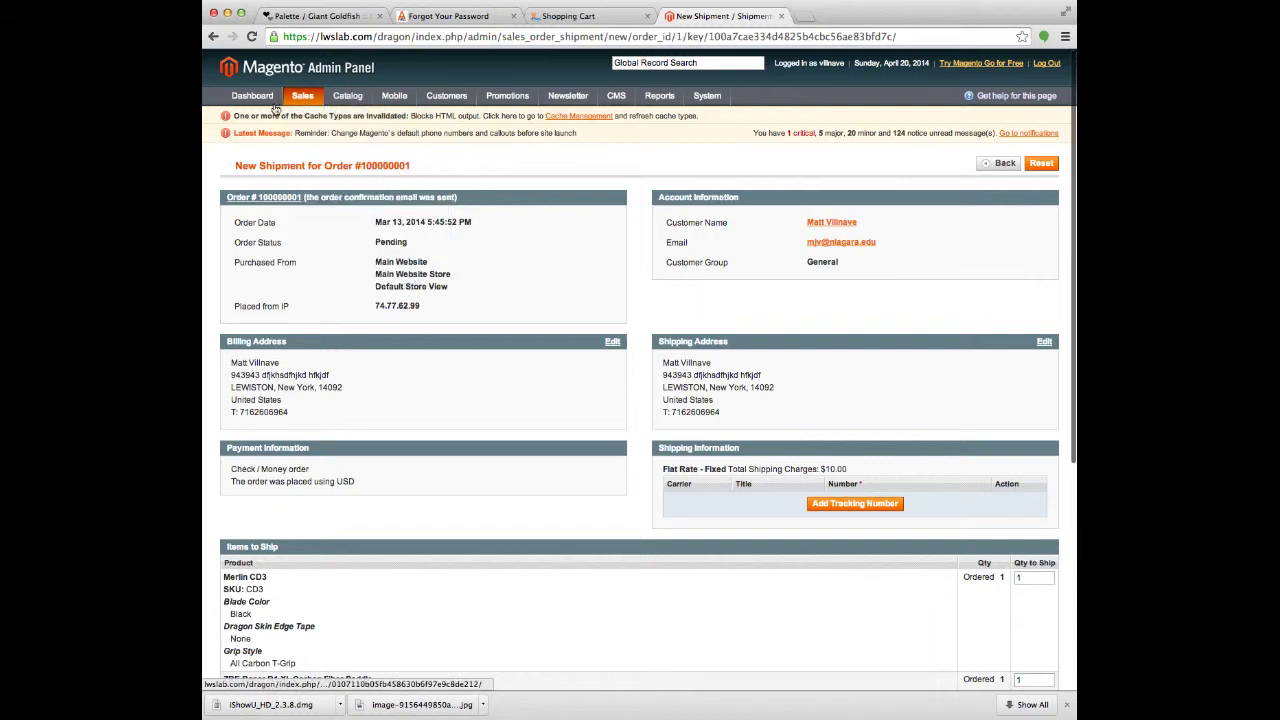
Return to the sales Orders list, start a new order for the existing customer, and open the product selection for it
click(308, 115)
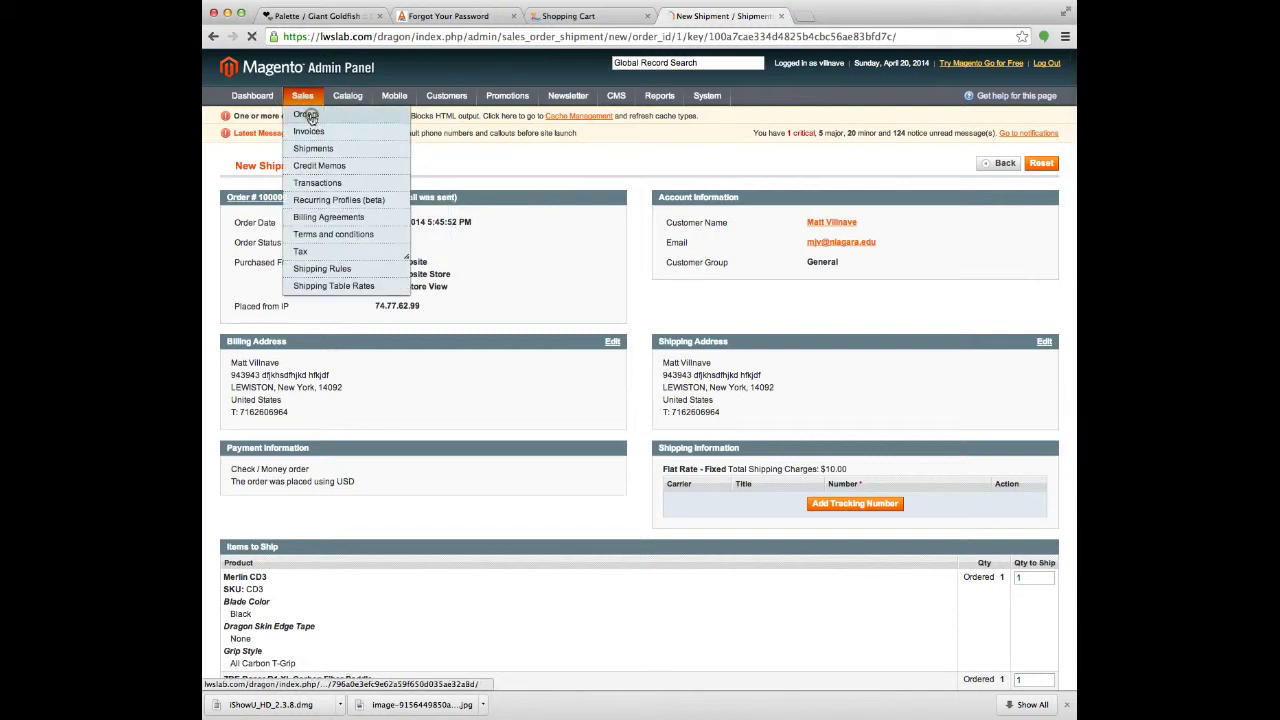
click(975, 166)
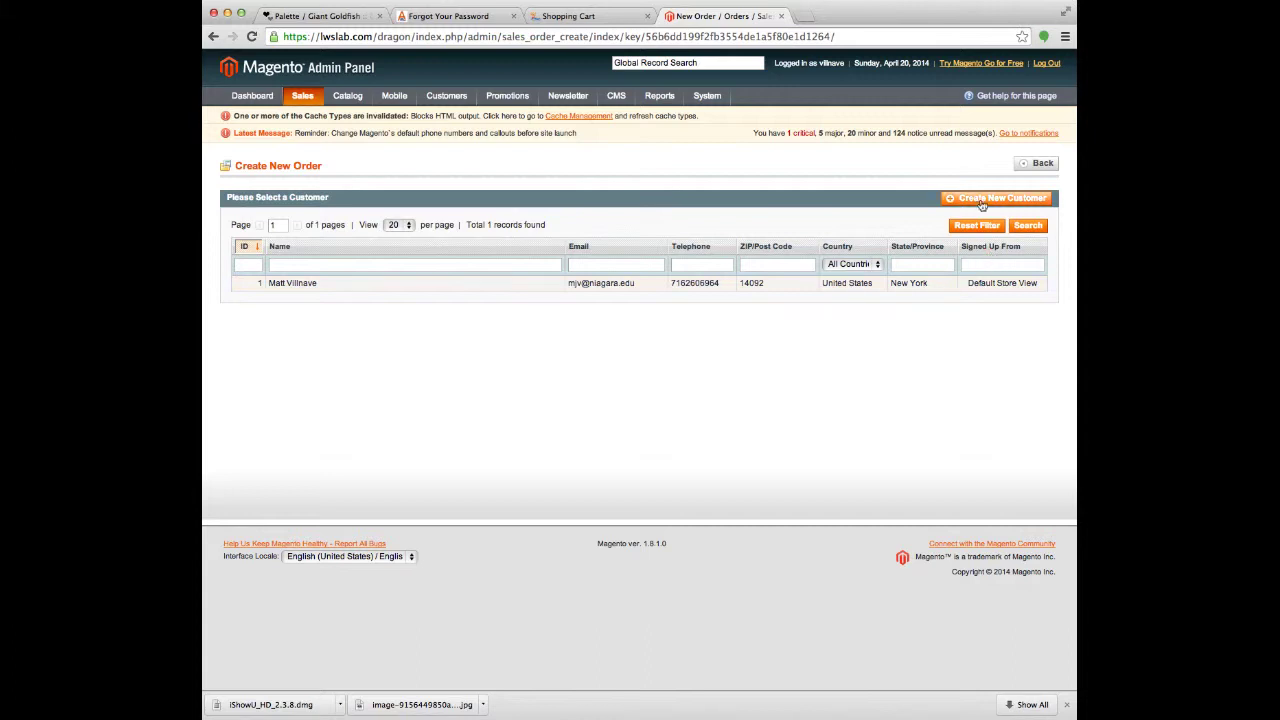
click(676, 284)
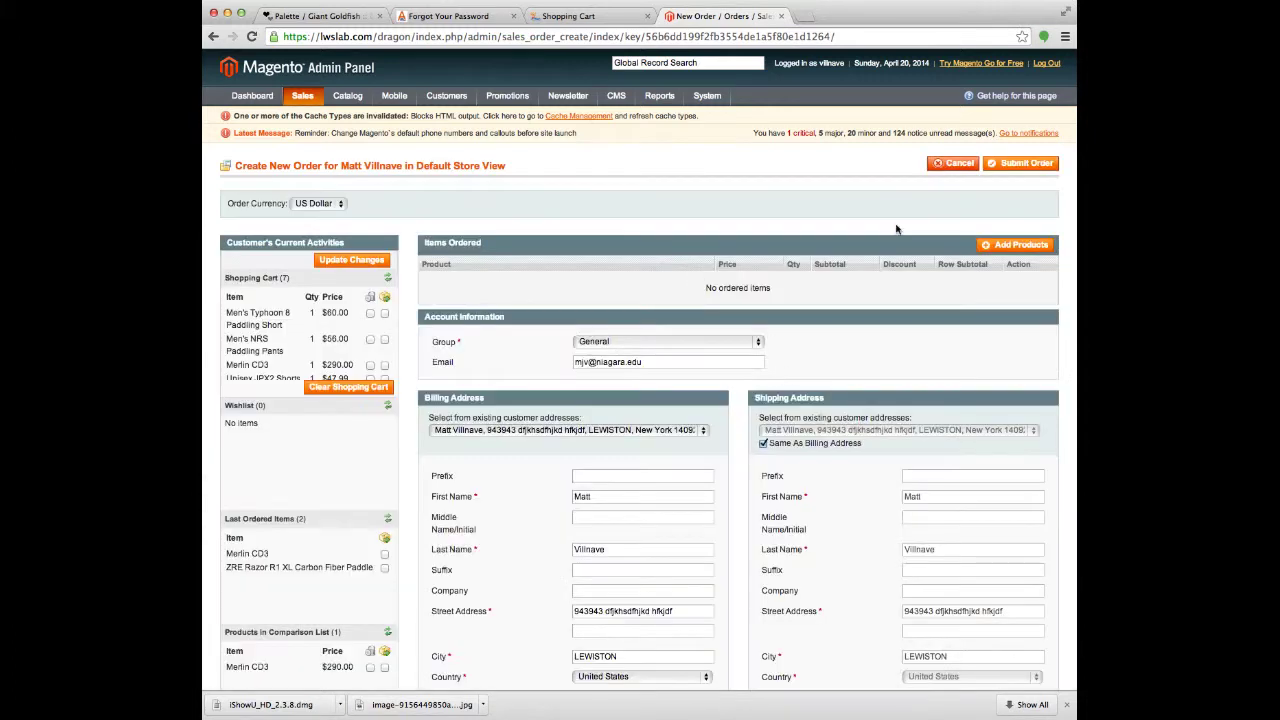
click(1015, 245)
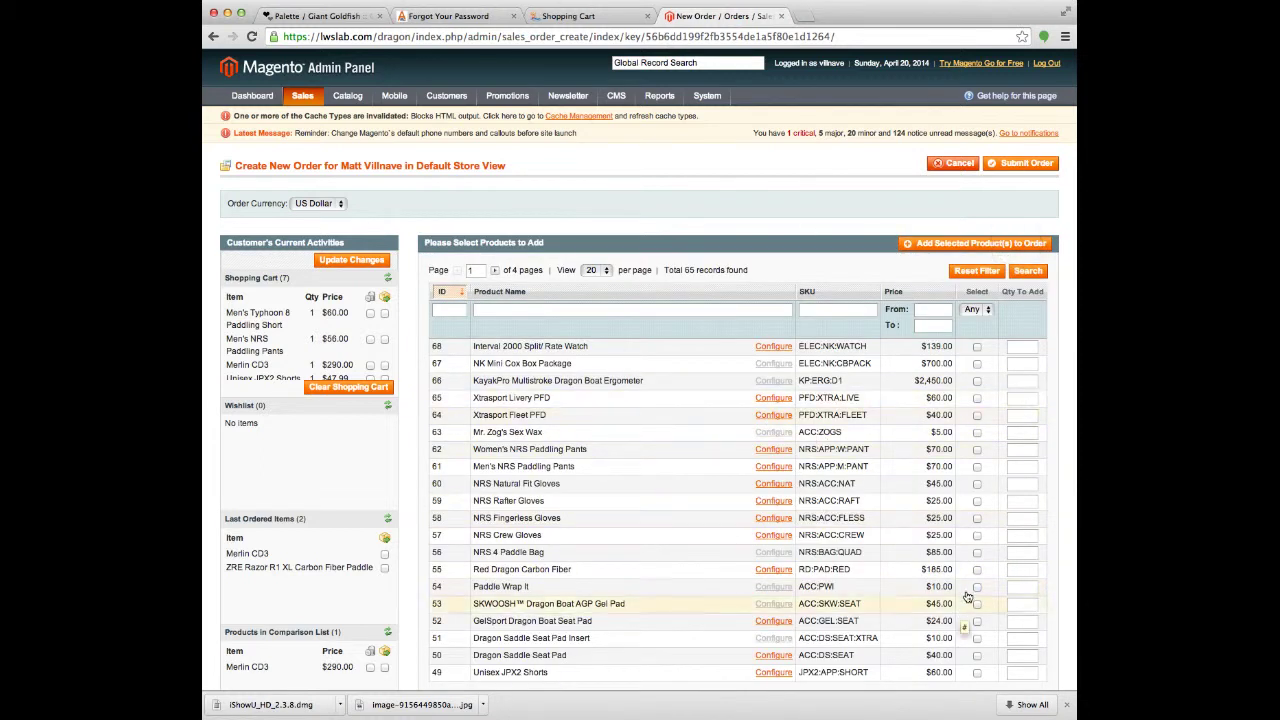
Examine the new order's product list, address, payment and shipping sections, and the customer's current activities such as cart, wishlist and last ordered items
scroll(814, 443, down, 3)
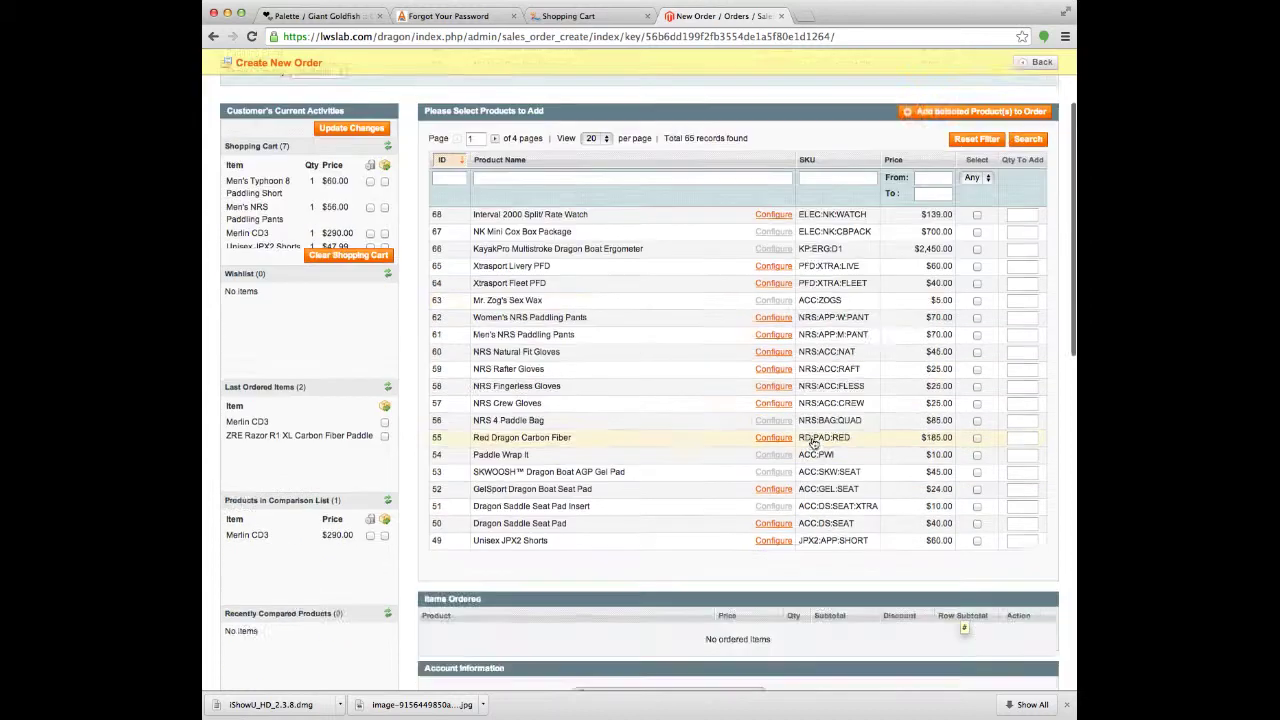
scroll(594, 606, down, 10)
scroll(556, 490, down, 2)
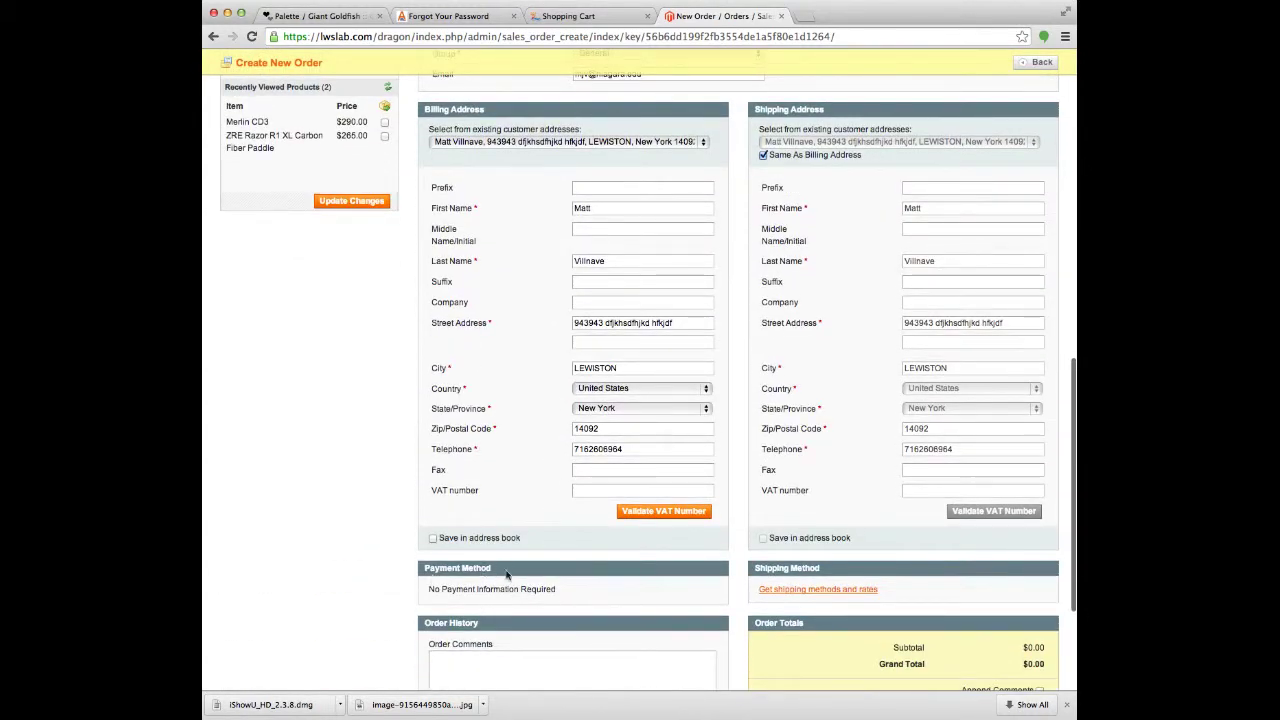
scroll(688, 563, up, 10)
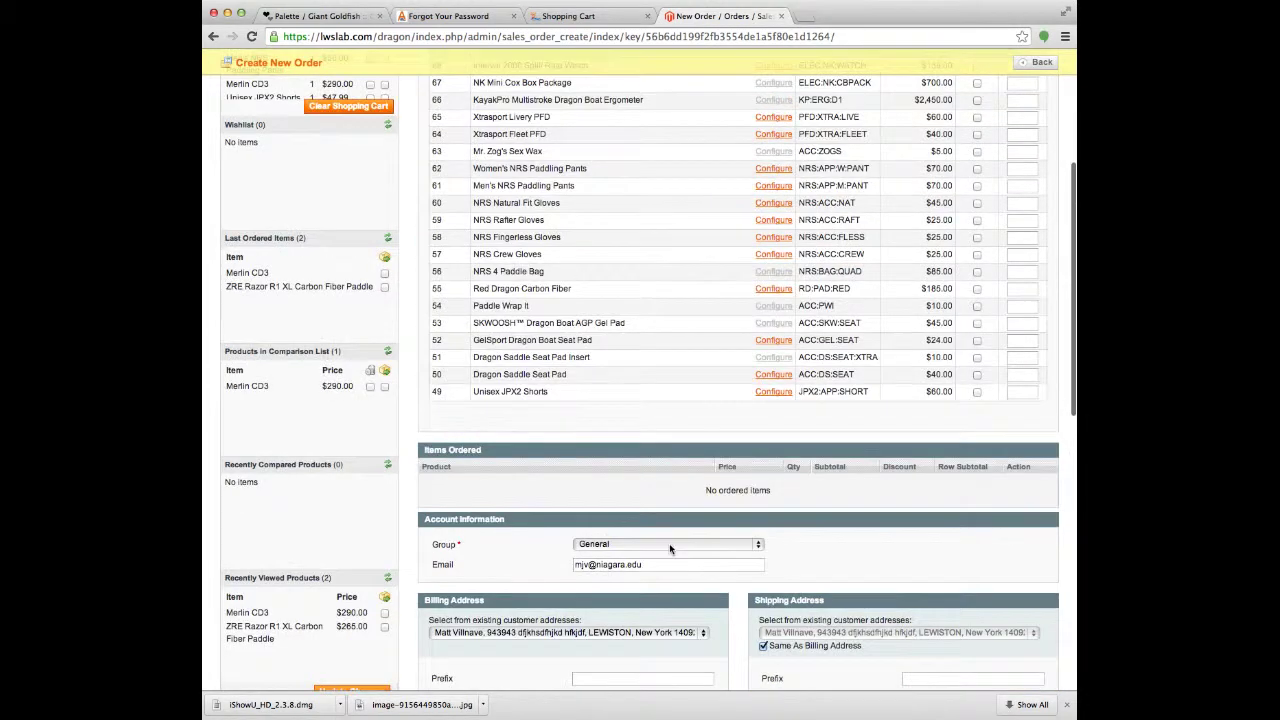
scroll(671, 544, up, 5)
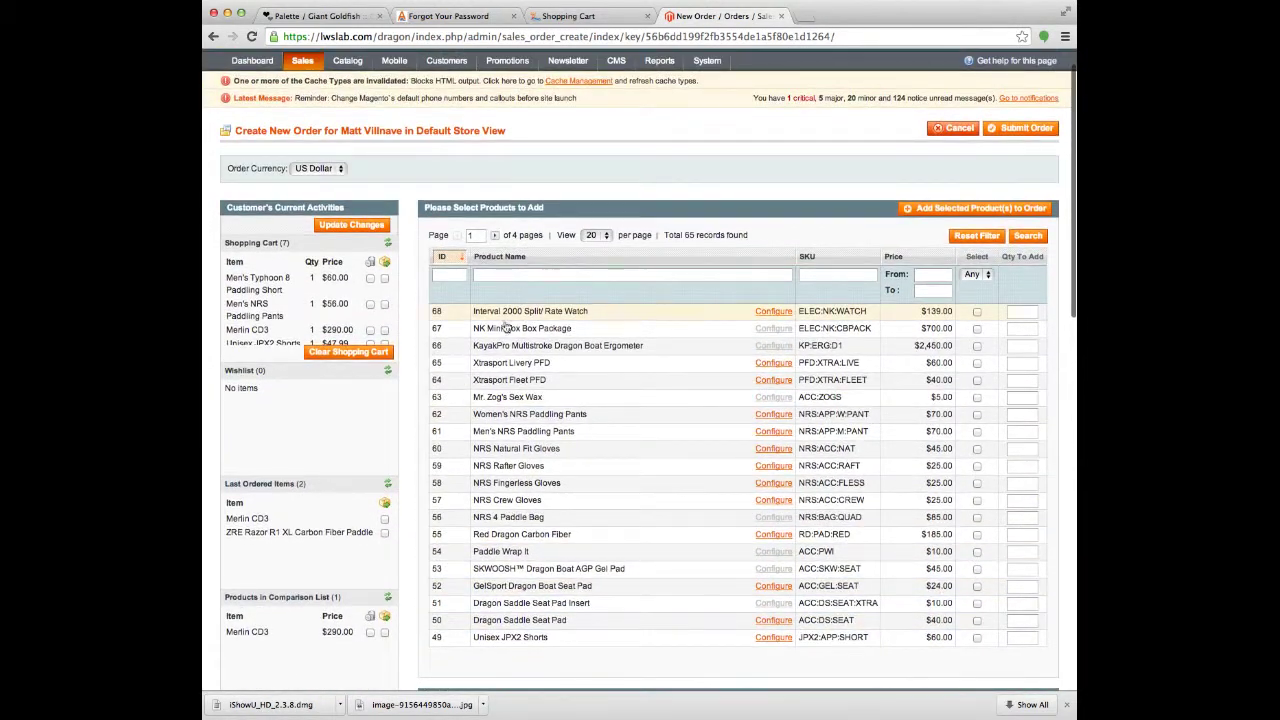
scroll(417, 383, down, 2)
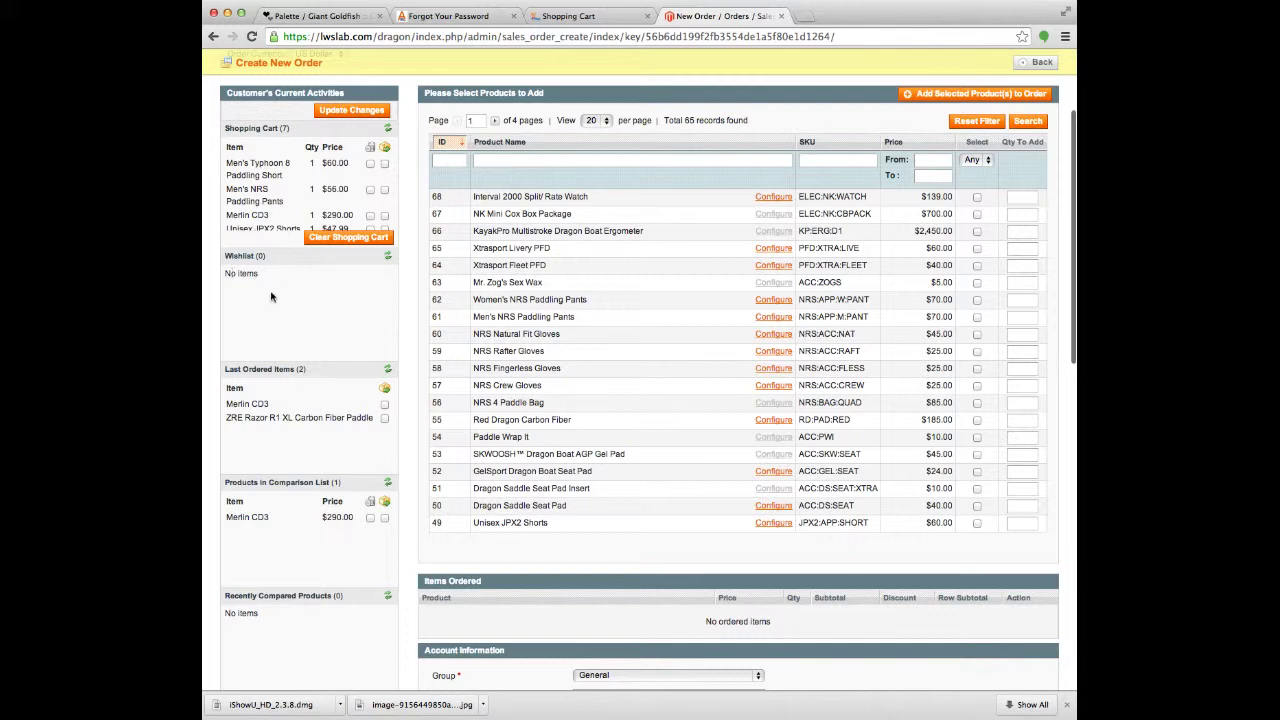
scroll(280, 336, down, 1)
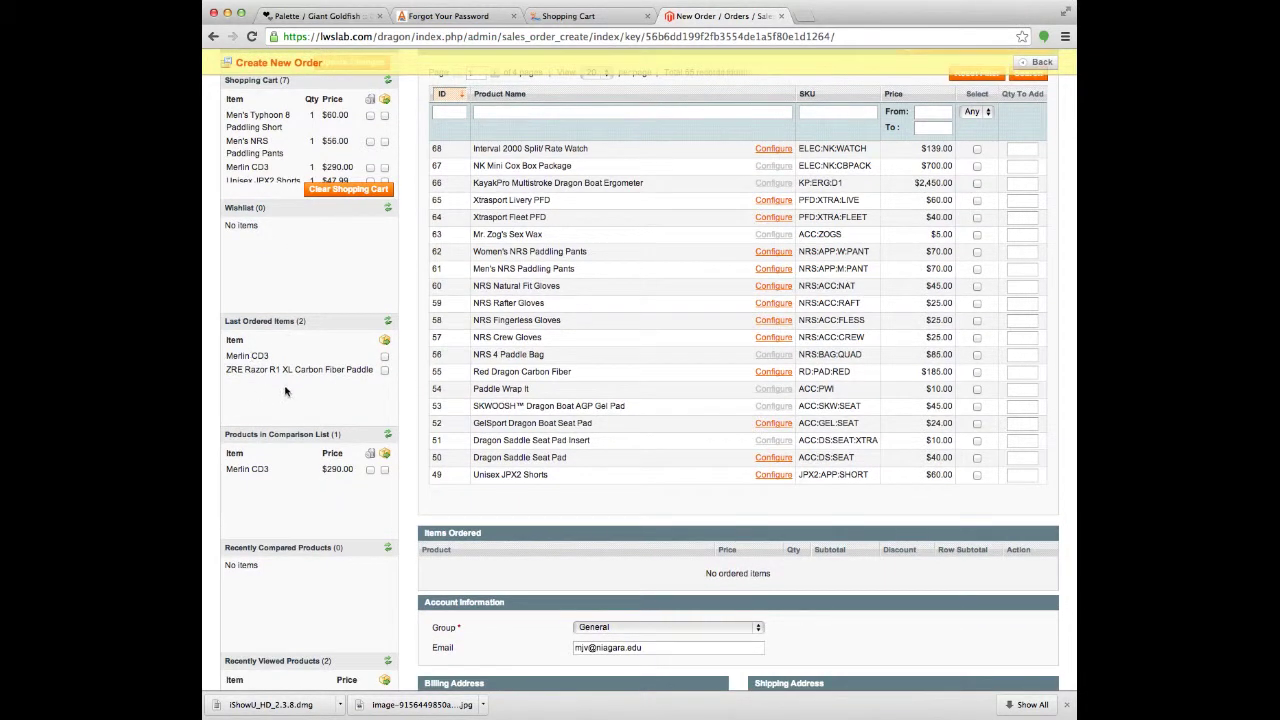
scroll(284, 362, up, 1)
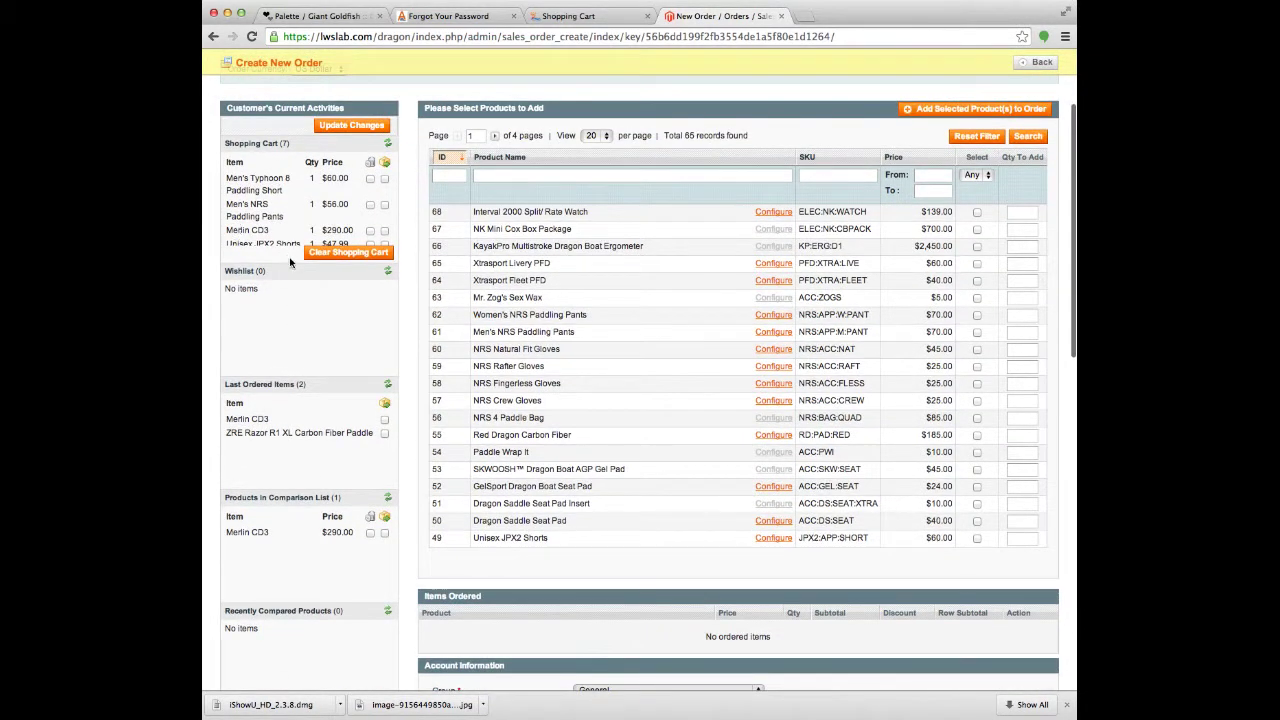
scroll(290, 262, down, 2)
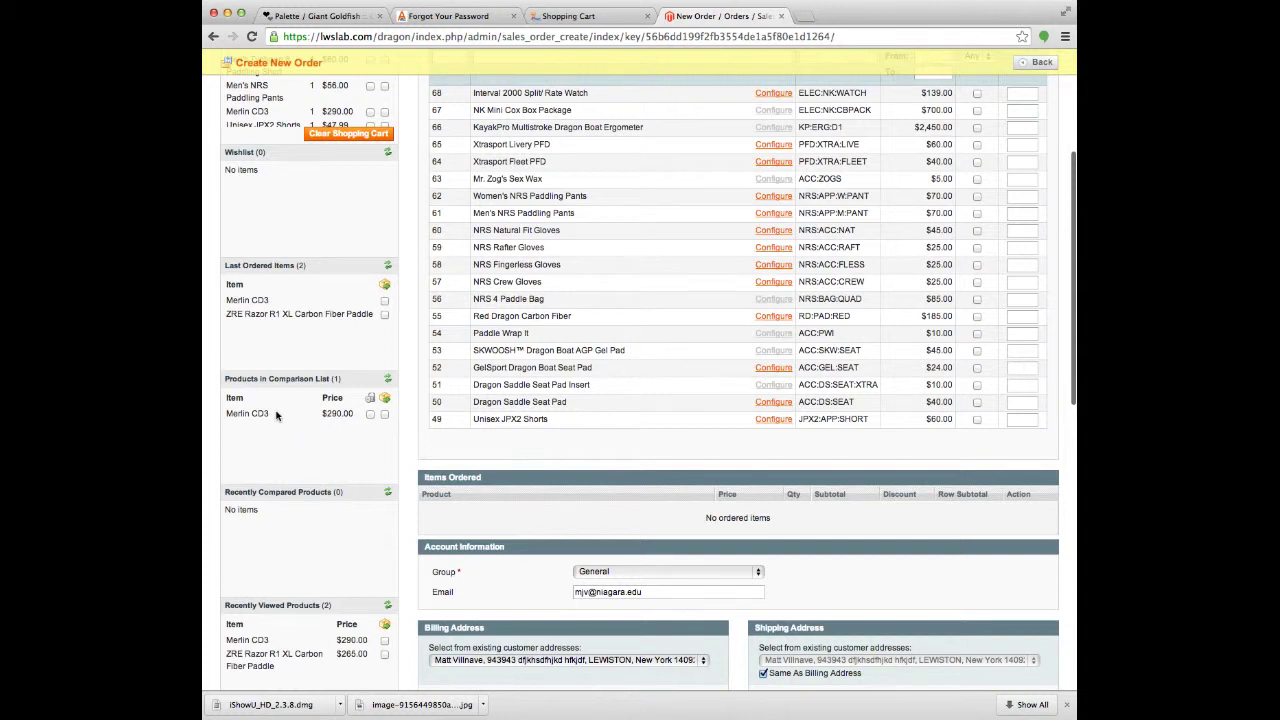
scroll(329, 430, down, 2)
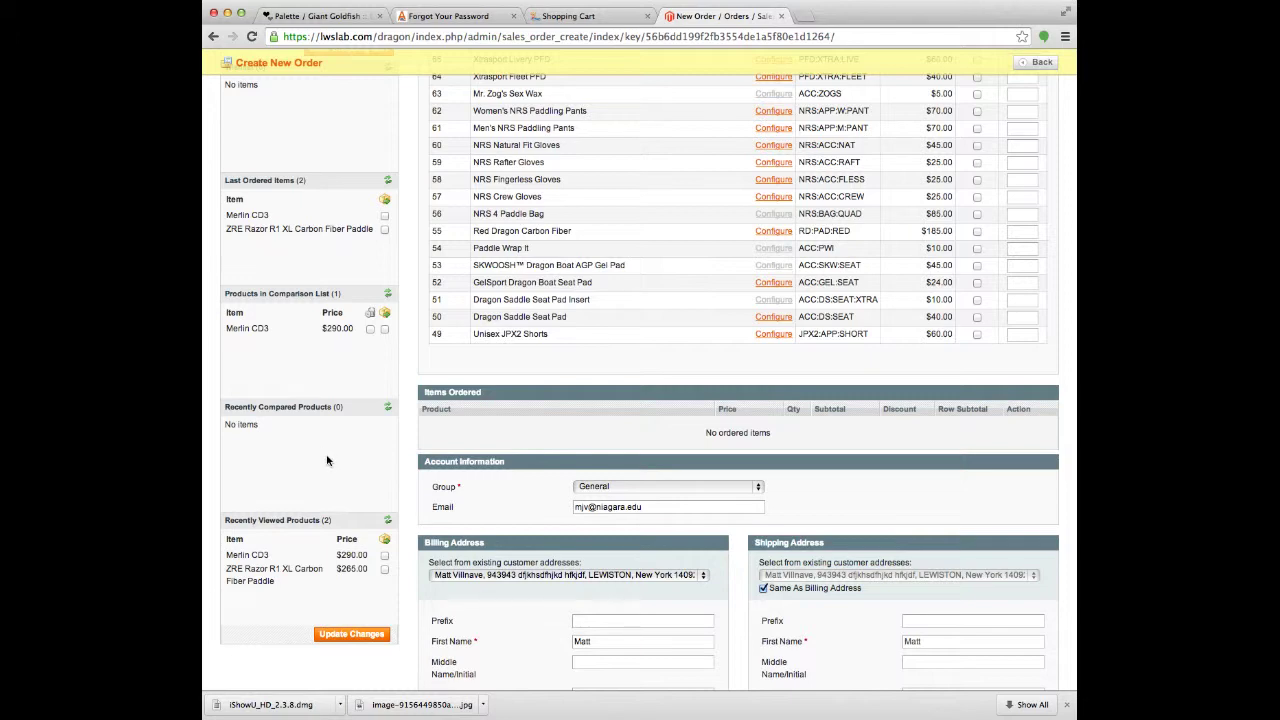
scroll(326, 460, up, 8)
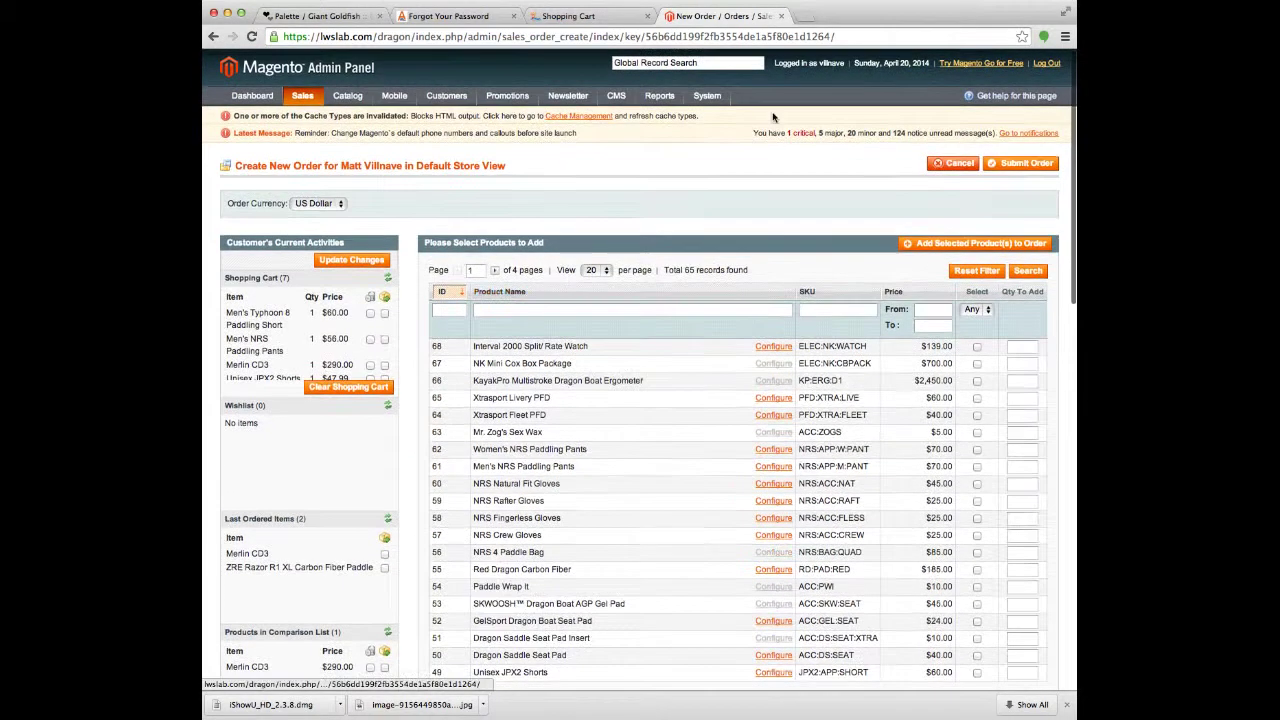